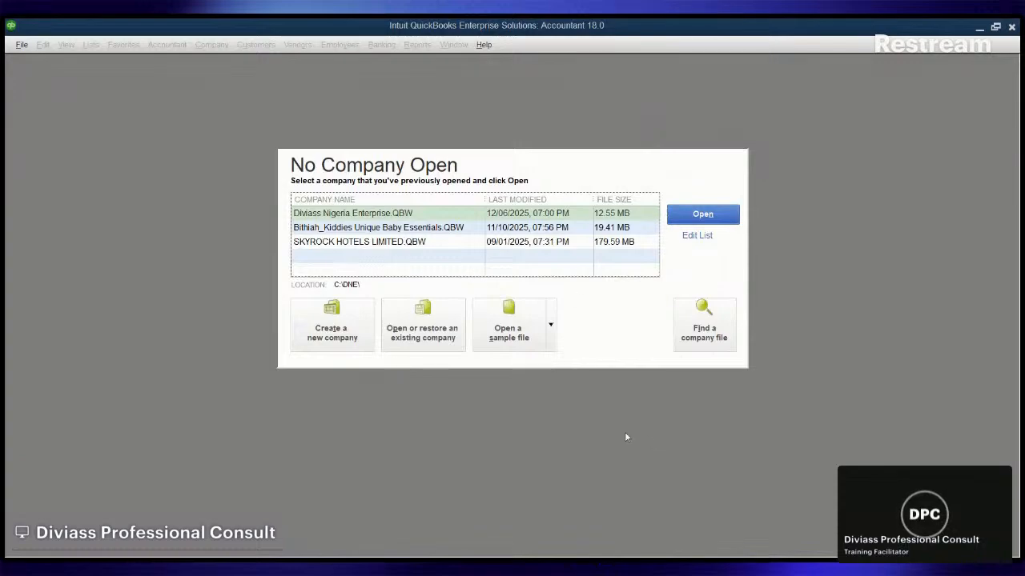
# Switch to the Training Manual PDF in Acrobat, review its company information and sample data sheets, and return to QuickBooks.
pyautogui.hotkey('alt', 'Tab')
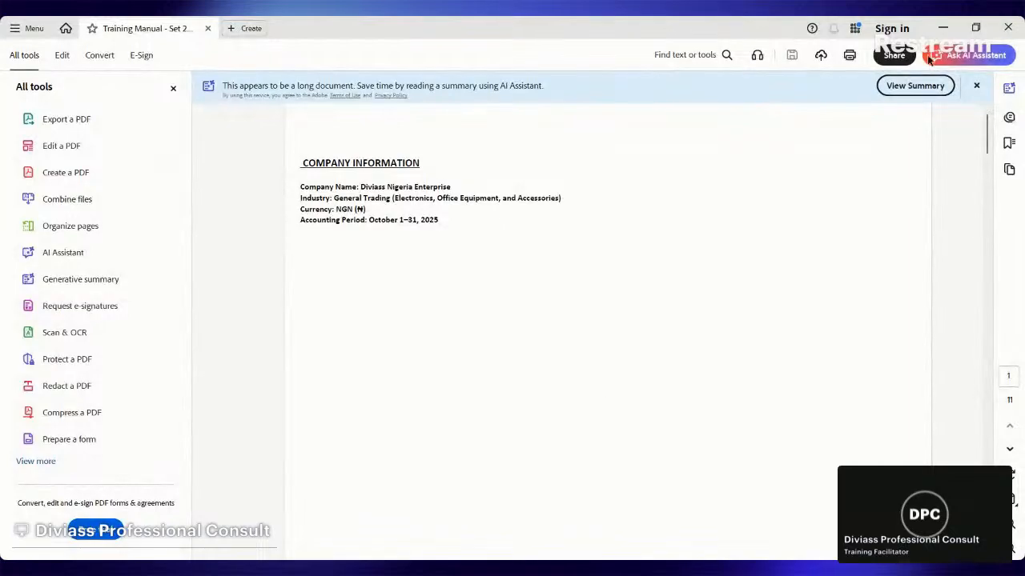
pyautogui.click(932, 56)
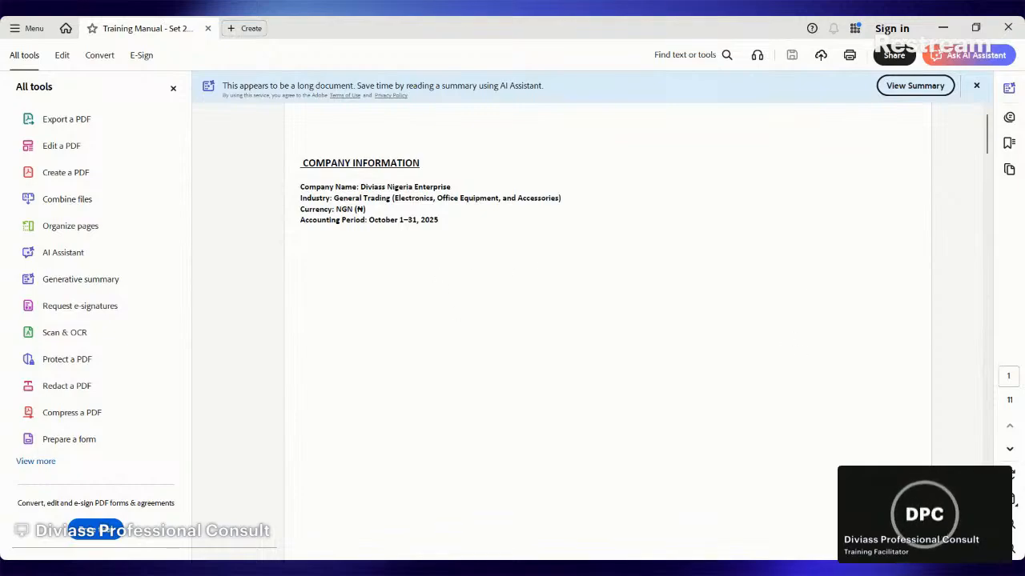
pyautogui.scroll(-15, 416, 272)
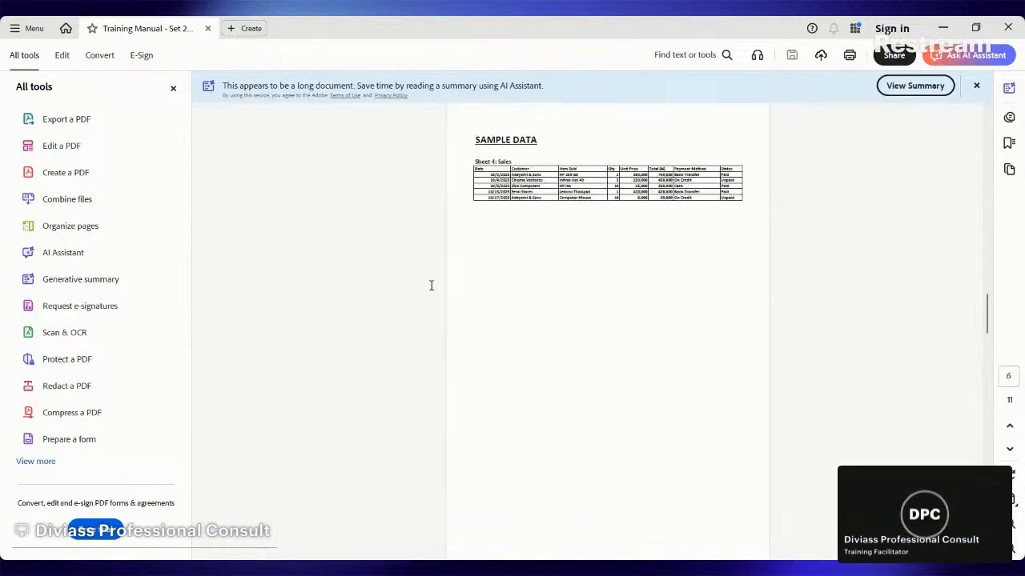
pyautogui.scroll(8, 430, 271)
pyautogui.scroll(-3, 430, 270)
pyautogui.scroll(3, 430, 270)
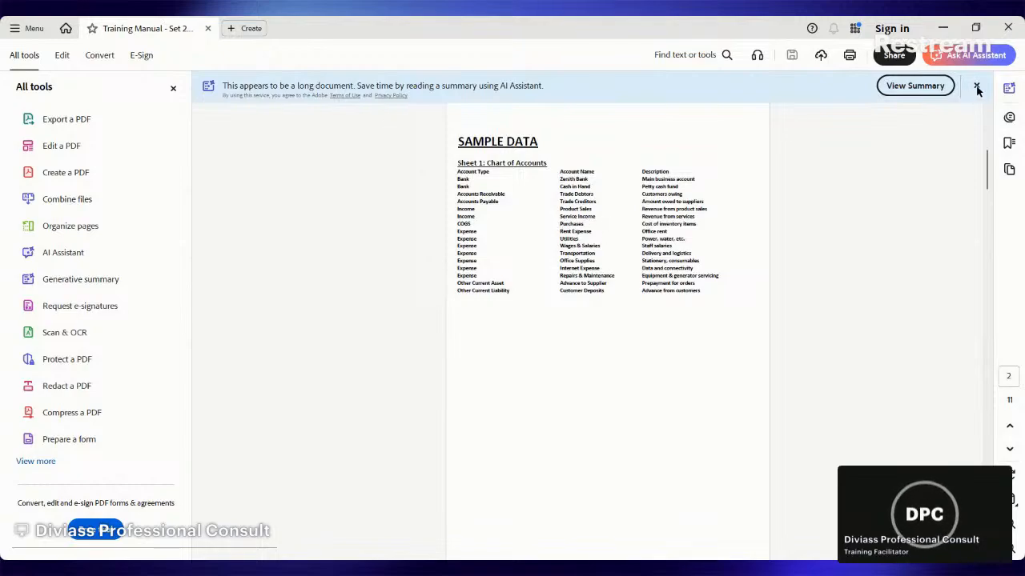
pyautogui.click(945, 28)
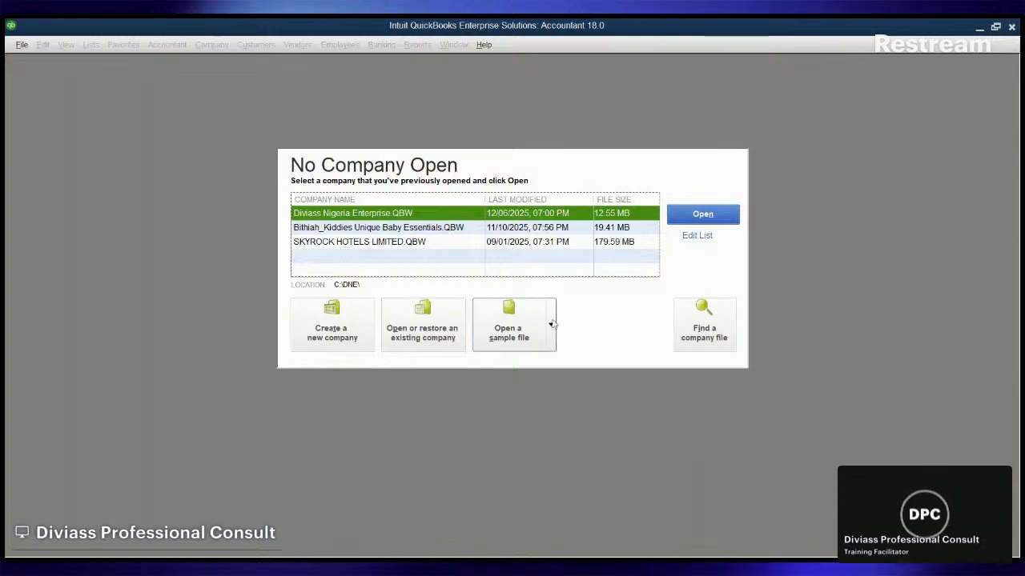
# Start creating a new company and close the Accountant Center and New Feature Tour windows of its company file.
pyautogui.click(331, 320)
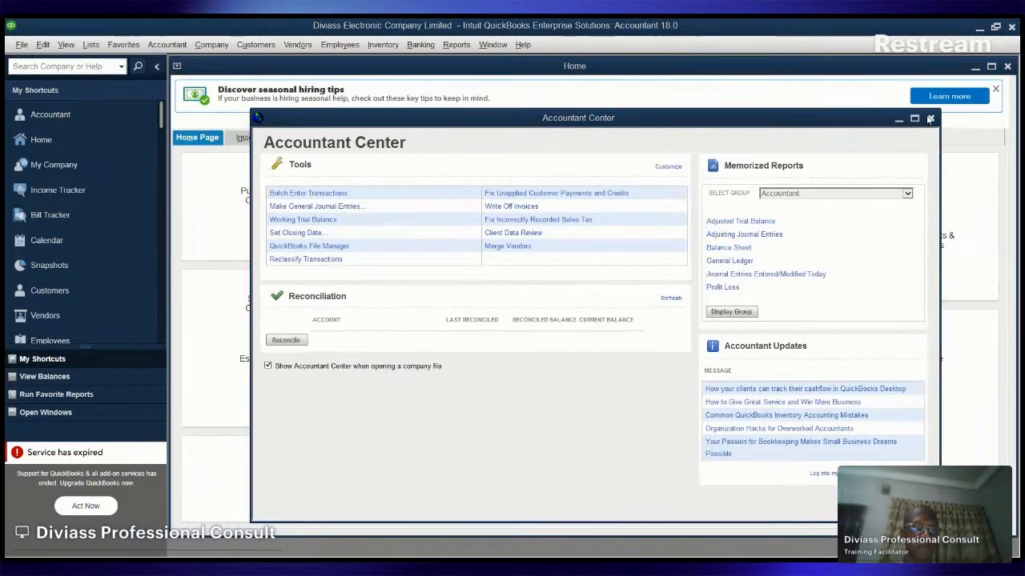
pyautogui.click(931, 118)
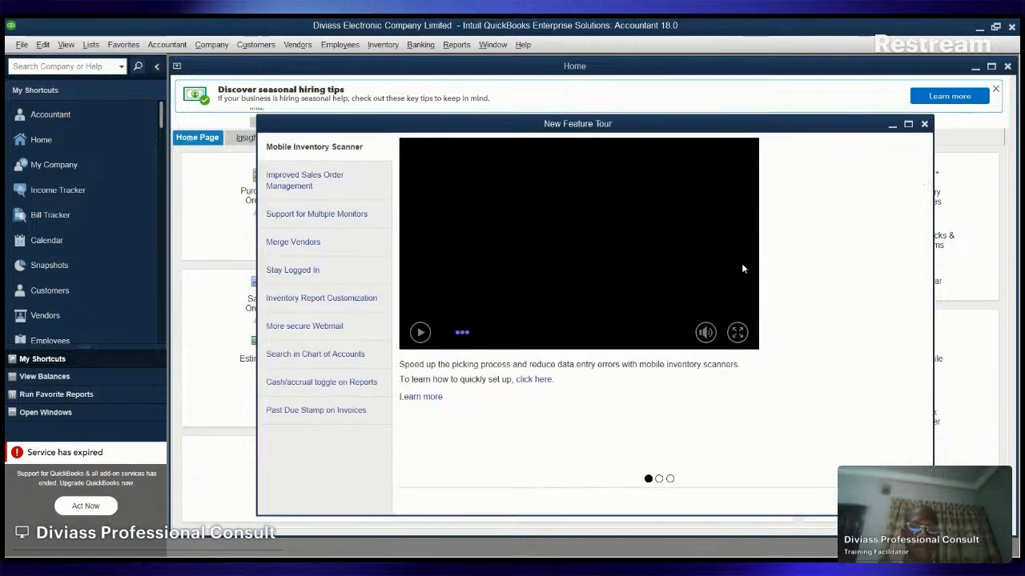
pyautogui.click(925, 126)
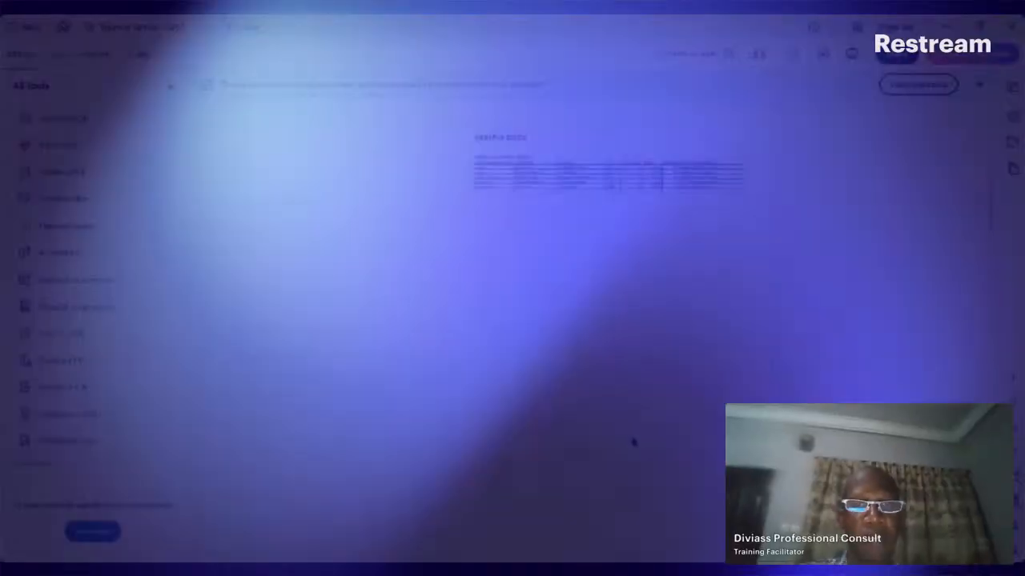
# Copy the item name HP 250 G8 from the Sheet 2 Inventory Items table in the Training Manual PDF, enlarged for reading.
pyautogui.scroll(2, 631, 259)
pyautogui.scroll(-1, 631, 259)
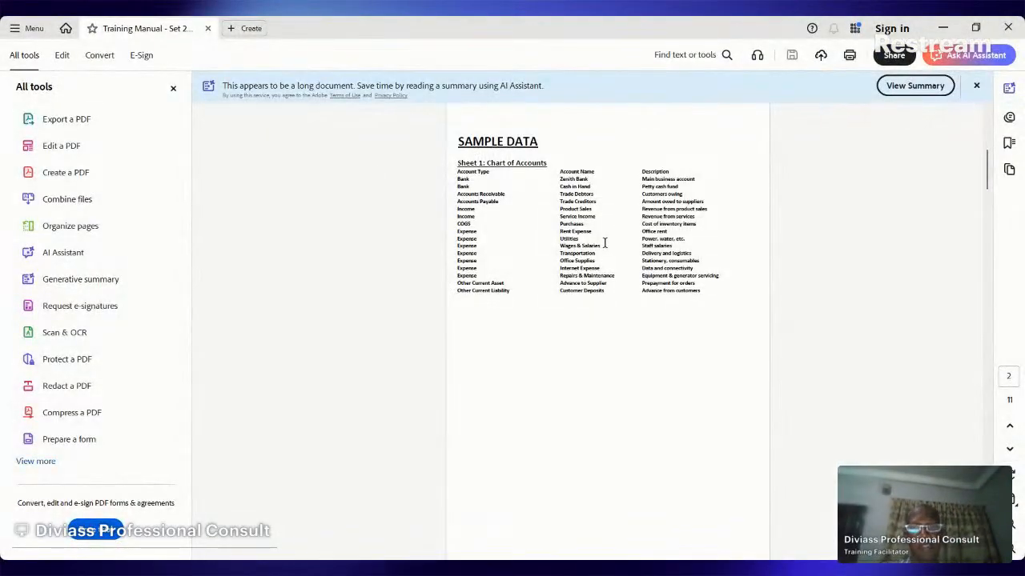
pyautogui.scroll(-1, 605, 243)
pyautogui.scroll(2, 606, 249)
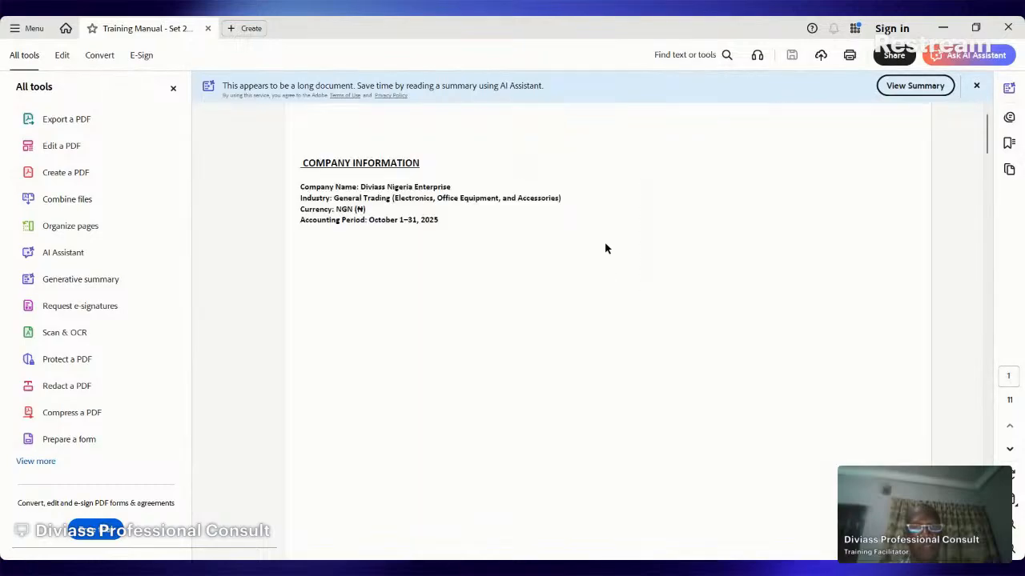
pyautogui.scroll(-1, 605, 244)
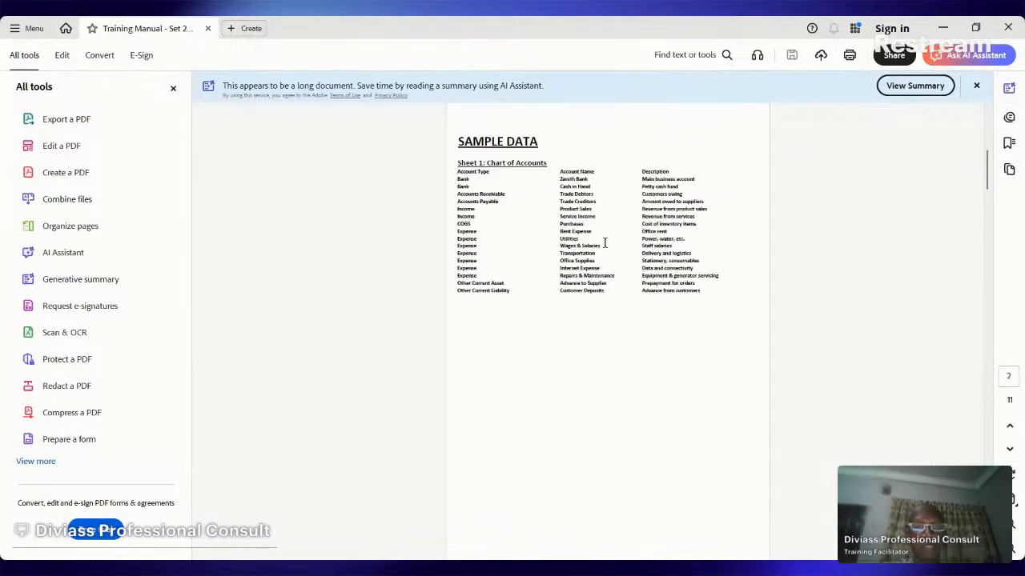
pyautogui.scroll(-1, 605, 245)
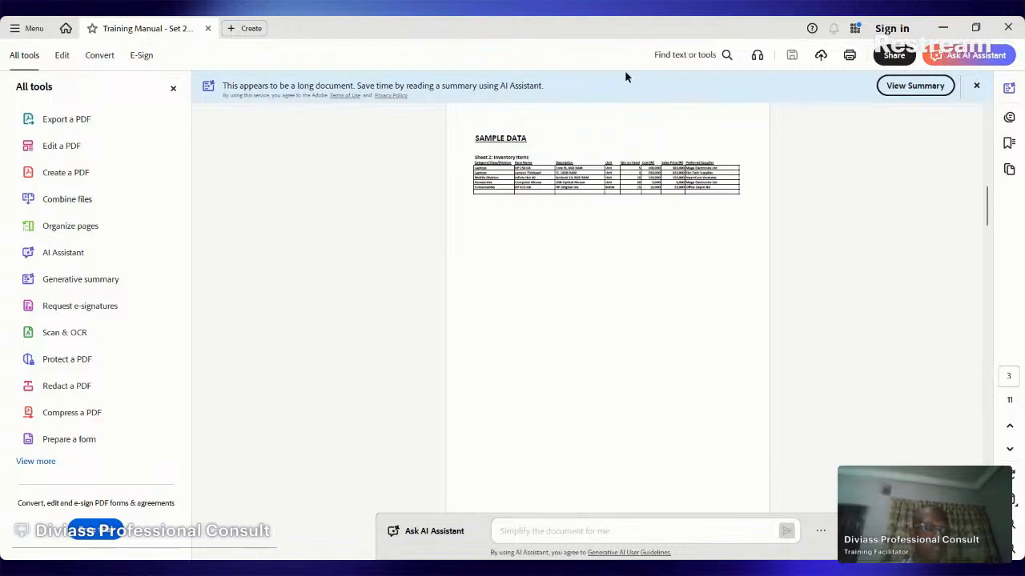
pyautogui.click(173, 88)
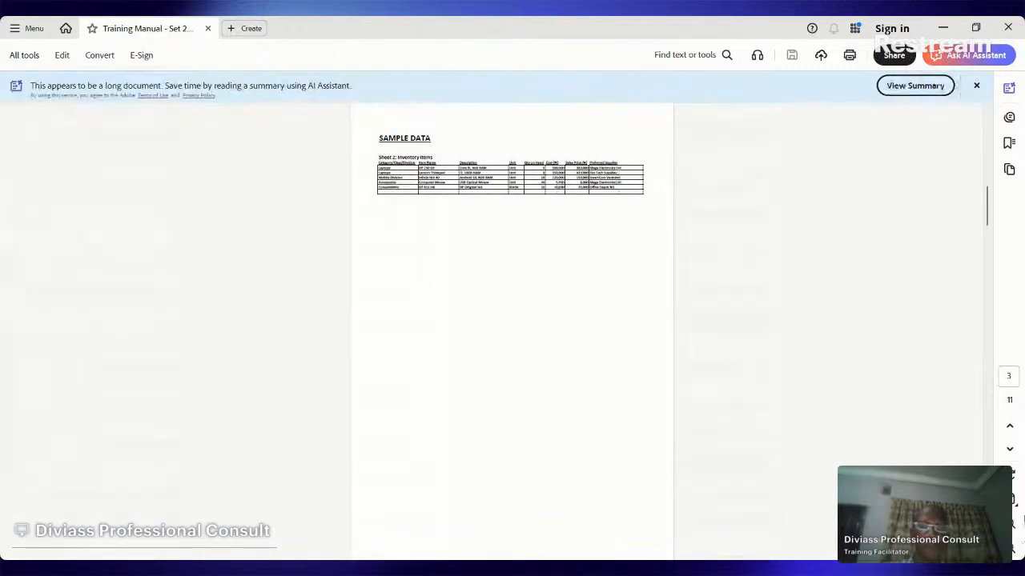
pyautogui.click(1012, 525)
pyautogui.click(1012, 524)
pyautogui.click(1013, 525)
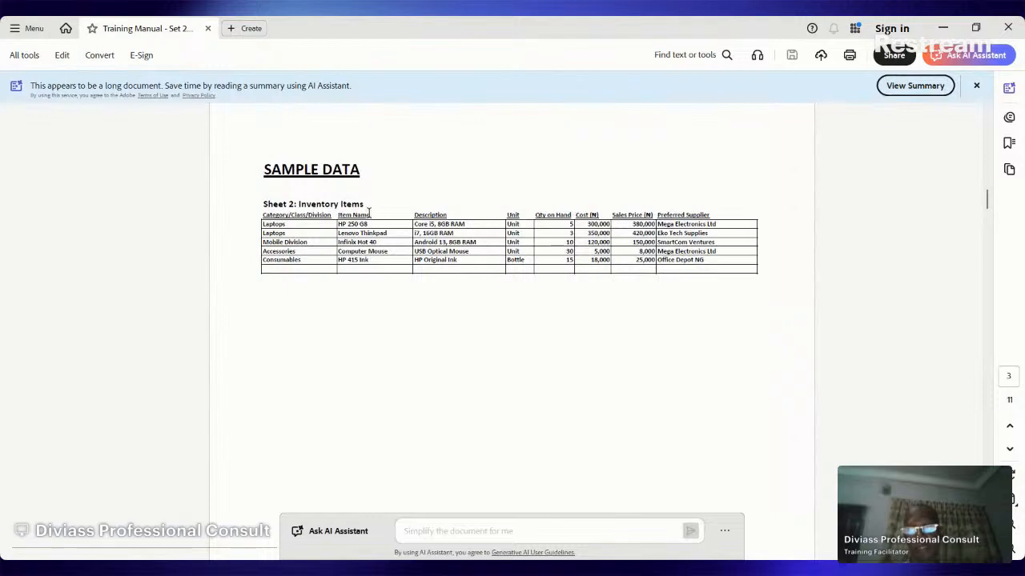
pyautogui.moveTo(370, 224); pyautogui.dragTo(339, 226)
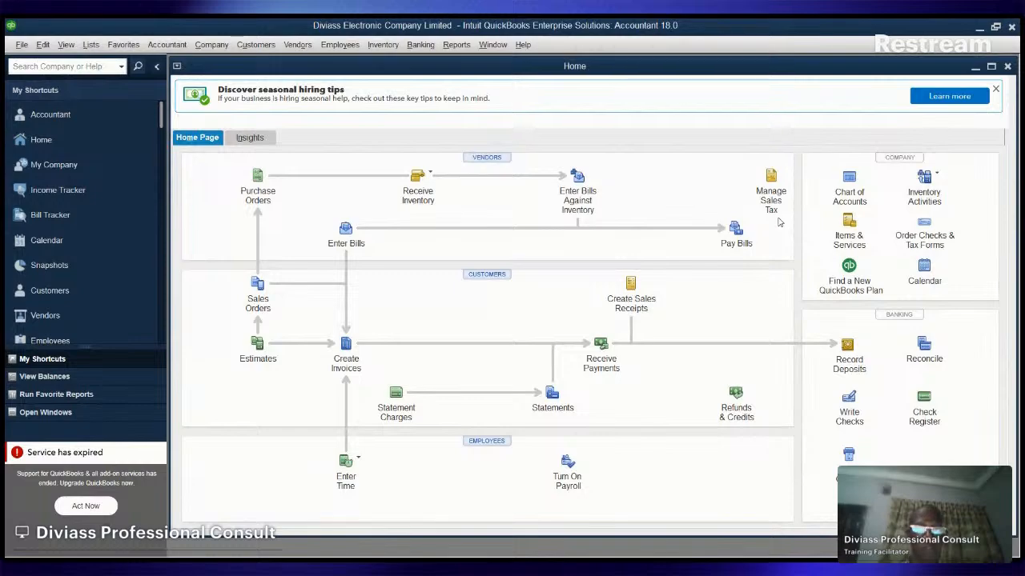
# In QuickBooks, open the Items & Services list and create an Inventory Part item named HP 250 G8.
pyautogui.click(853, 237)
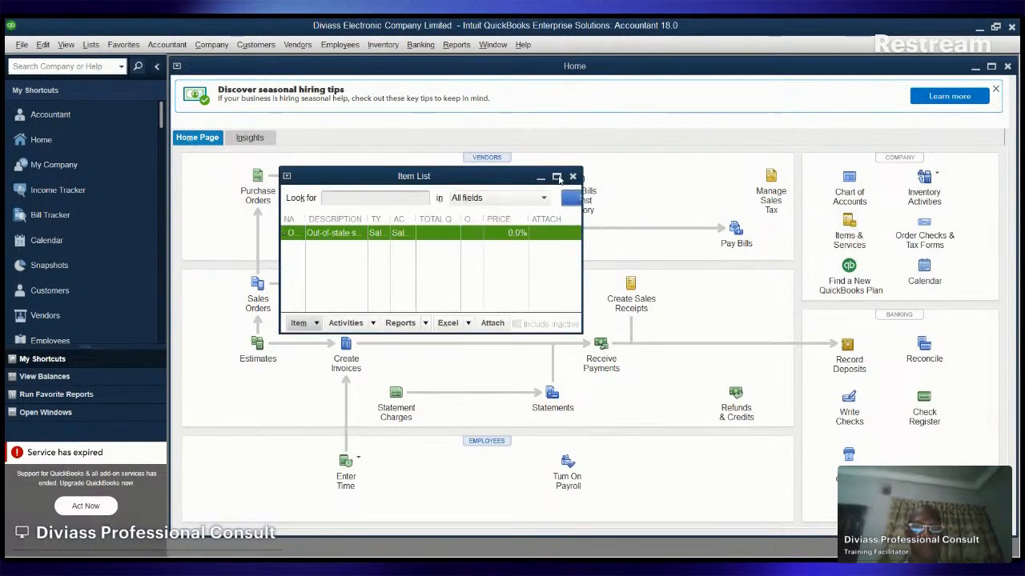
pyautogui.click(558, 177)
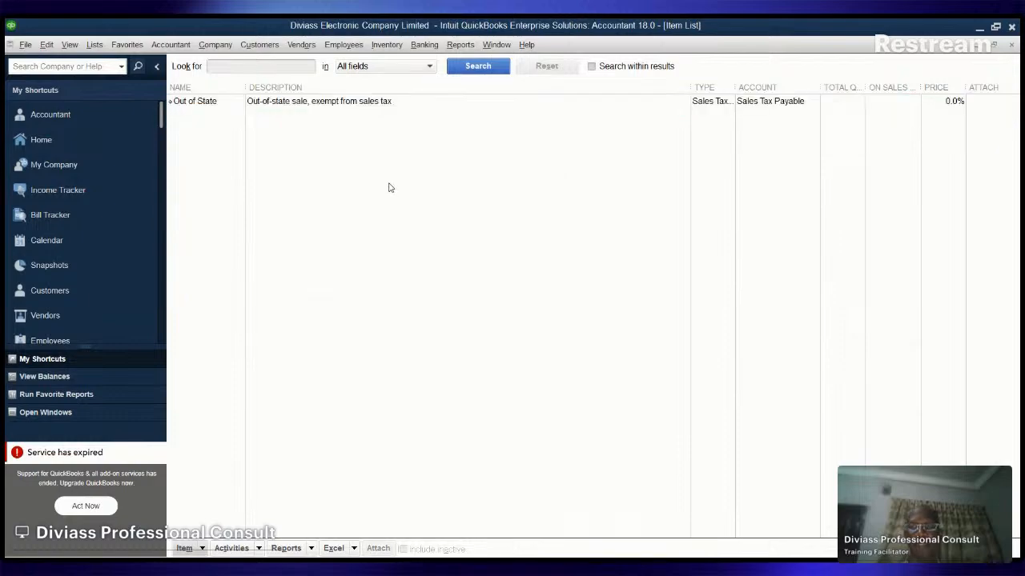
pyautogui.hotkey('ctrl', 'n')
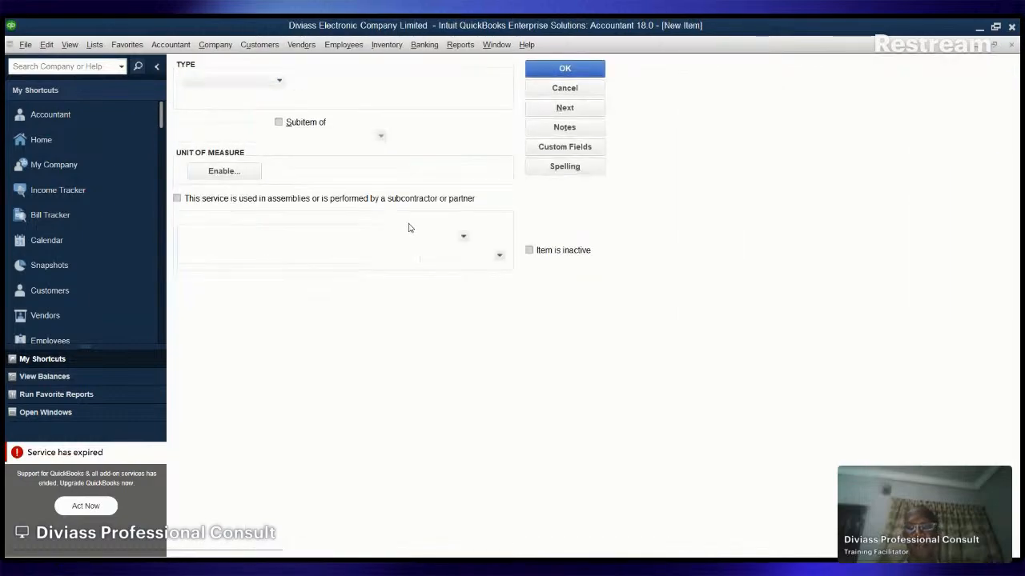
pyautogui.press('Down')
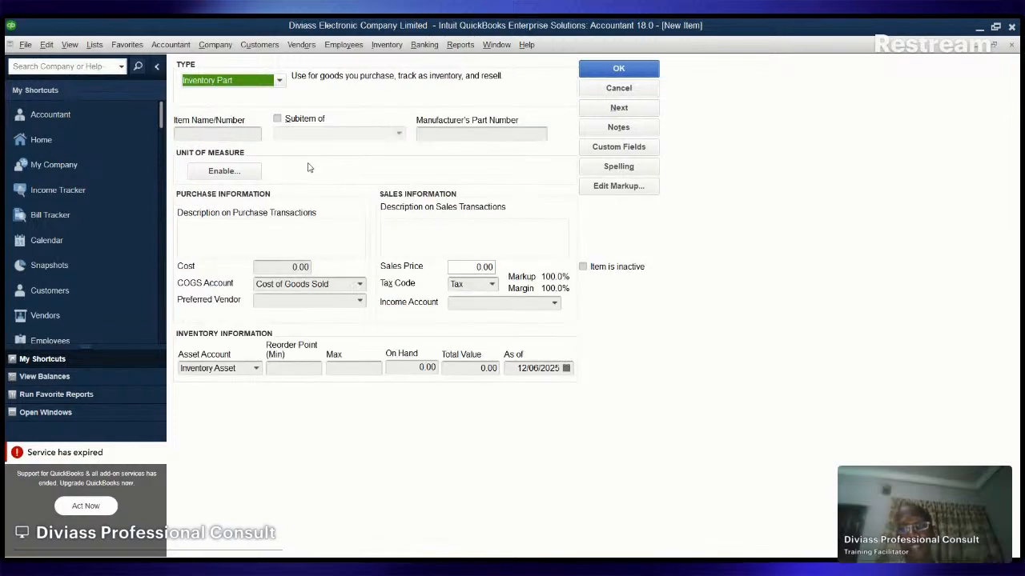
pyautogui.click(229, 135)
pyautogui.write('HP 250 G8')
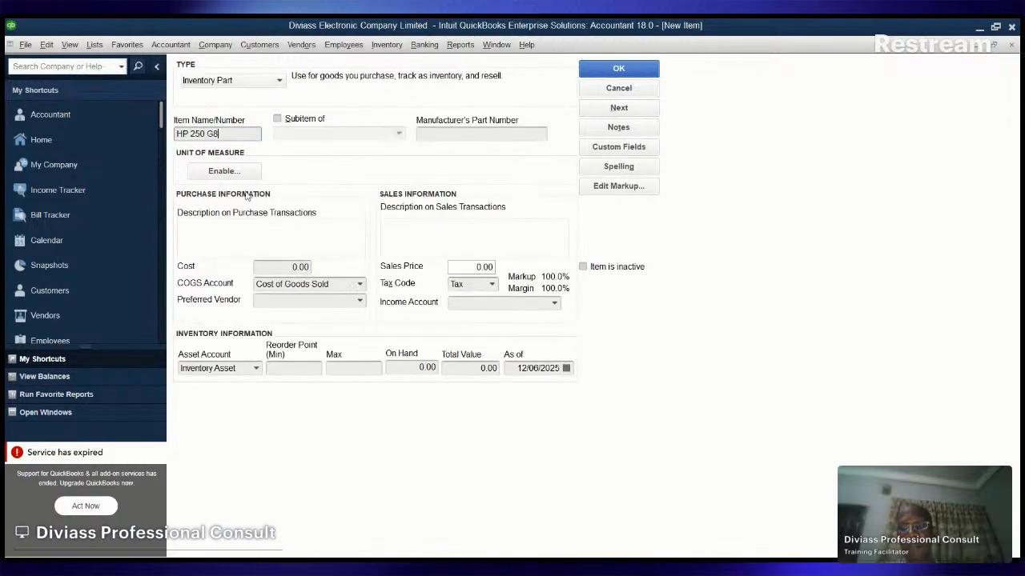
# Enter HP 250 G8 as both the purchase description and the sales description of the new item.
pyautogui.click(214, 240)
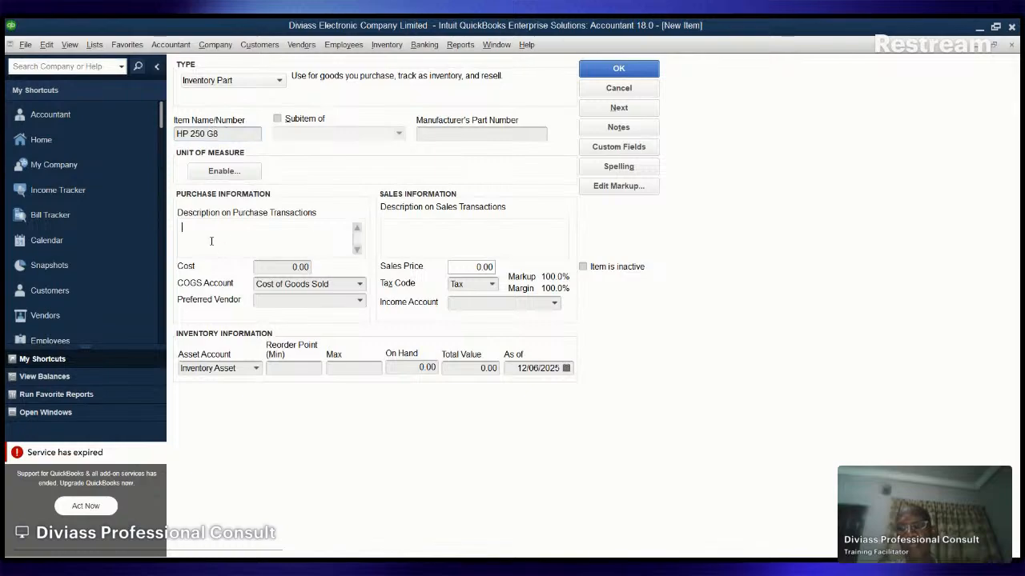
pyautogui.write('HP 250 G8')
pyautogui.click(441, 239)
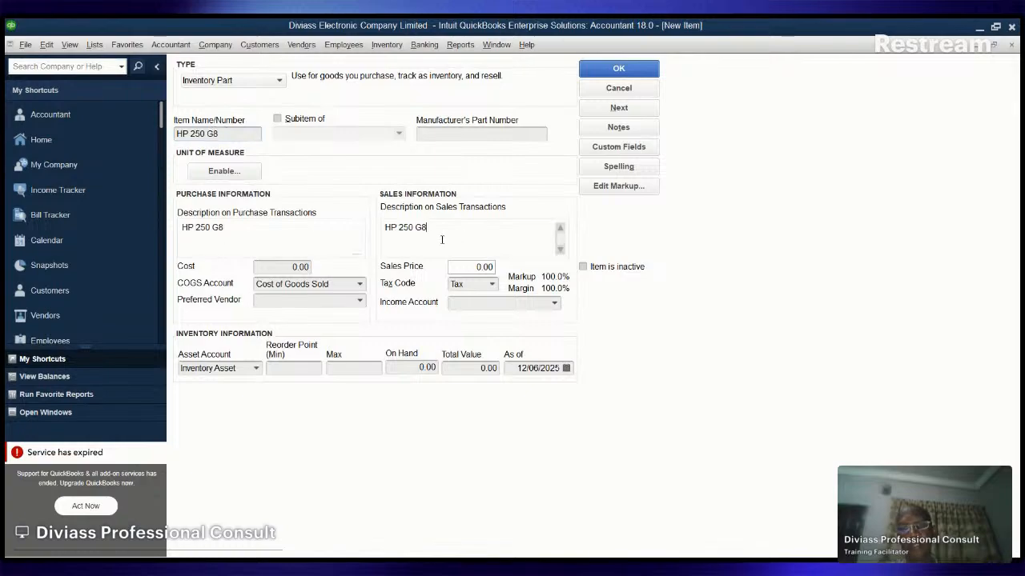
# Keep Cost of Goods Sold as the item's COGS account and set its tax code to Non.
pyautogui.click(361, 285)
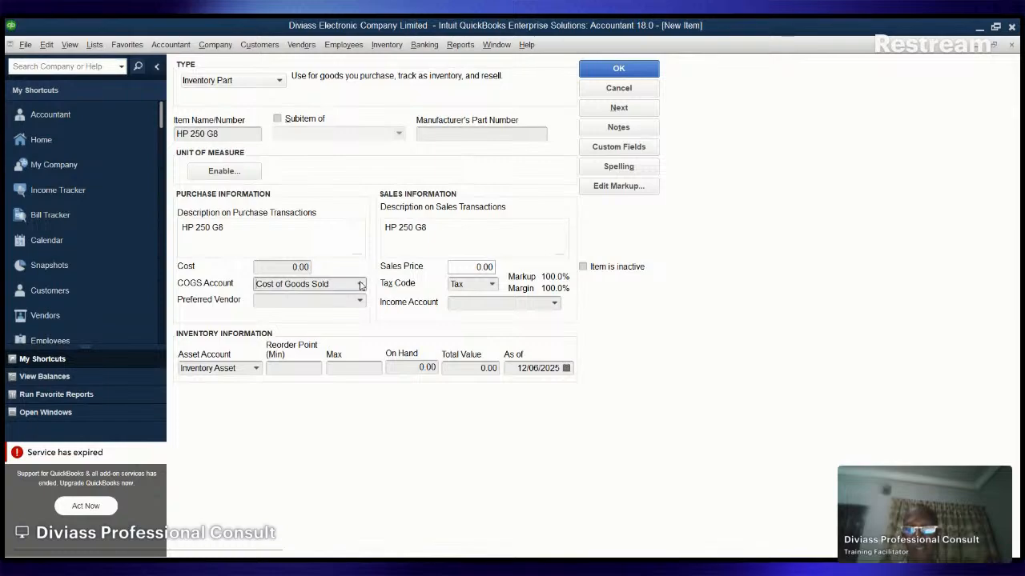
pyautogui.click(361, 285)
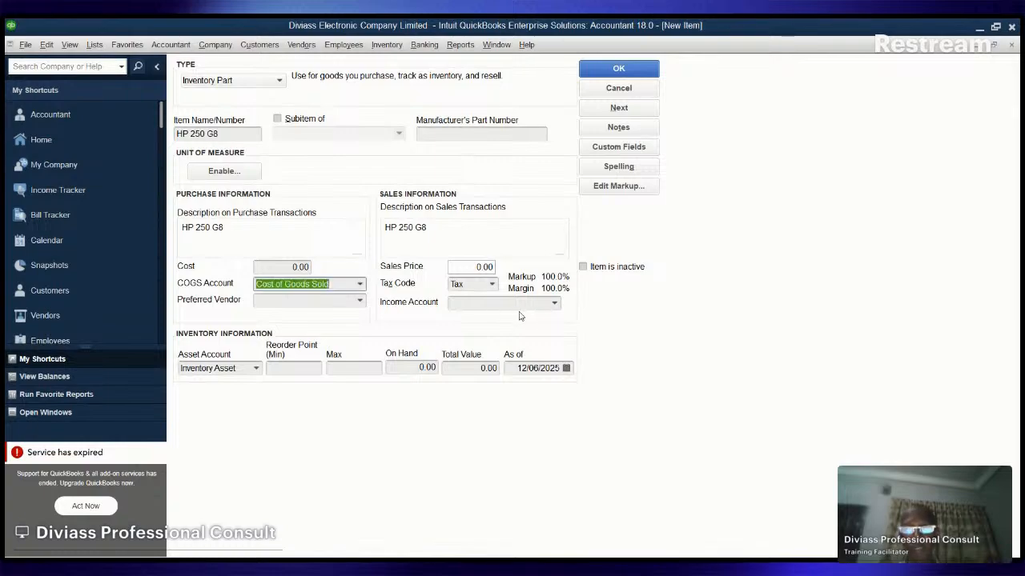
pyautogui.click(493, 284)
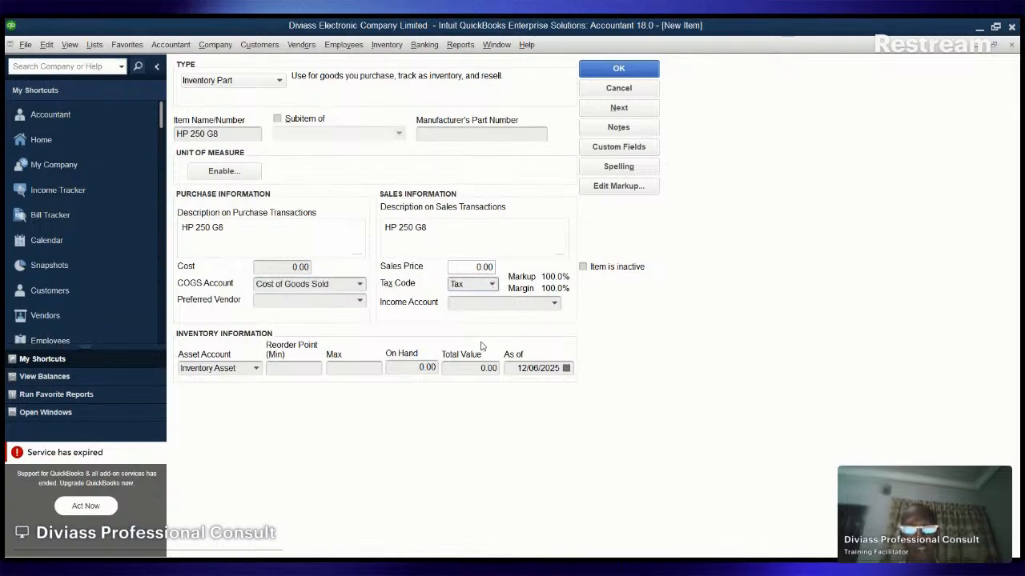
pyautogui.click(482, 345)
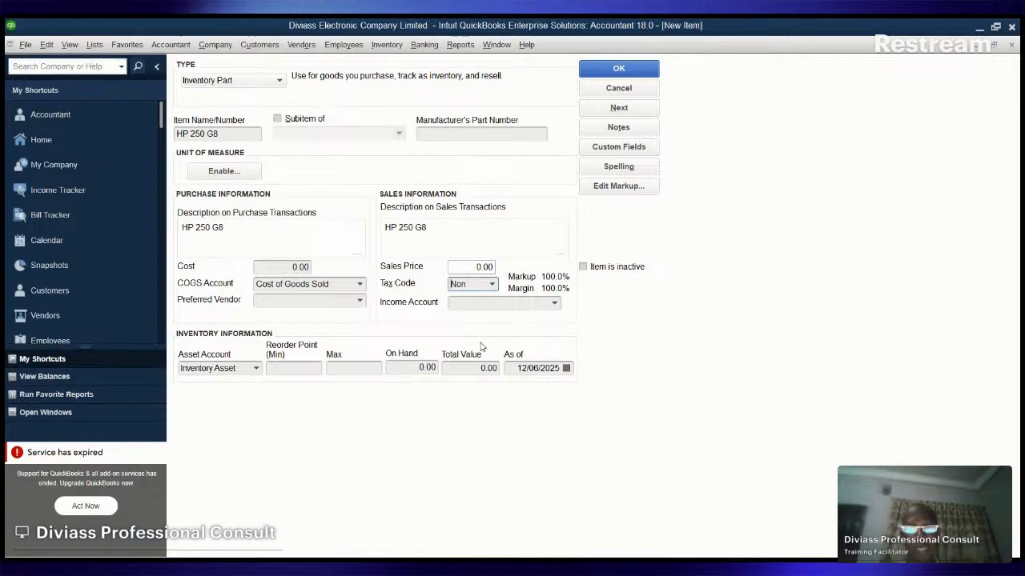
# Set the item's income account to Sales and keep Inventory Asset as its asset account.
pyautogui.click(476, 267)
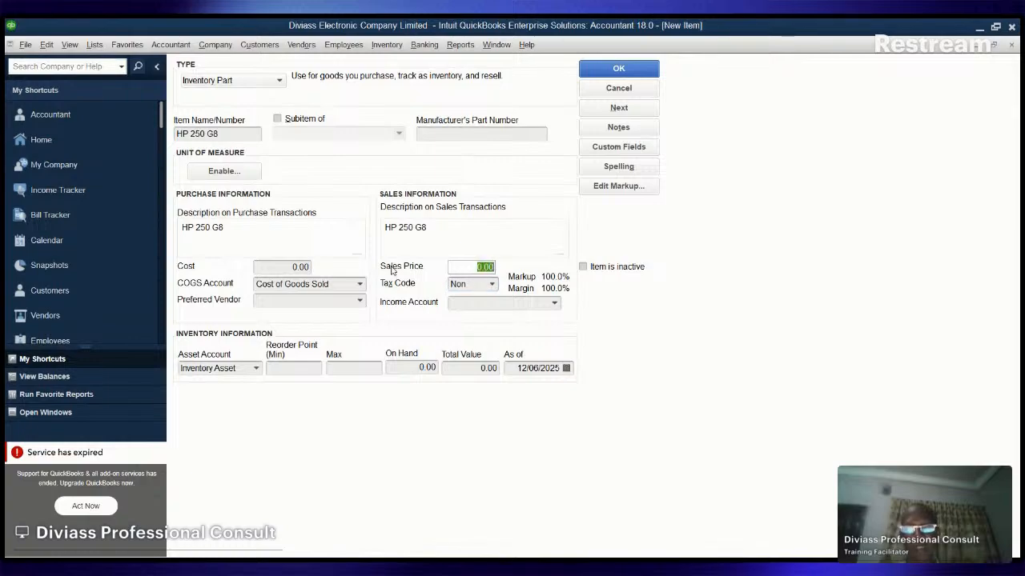
pyautogui.click(522, 305)
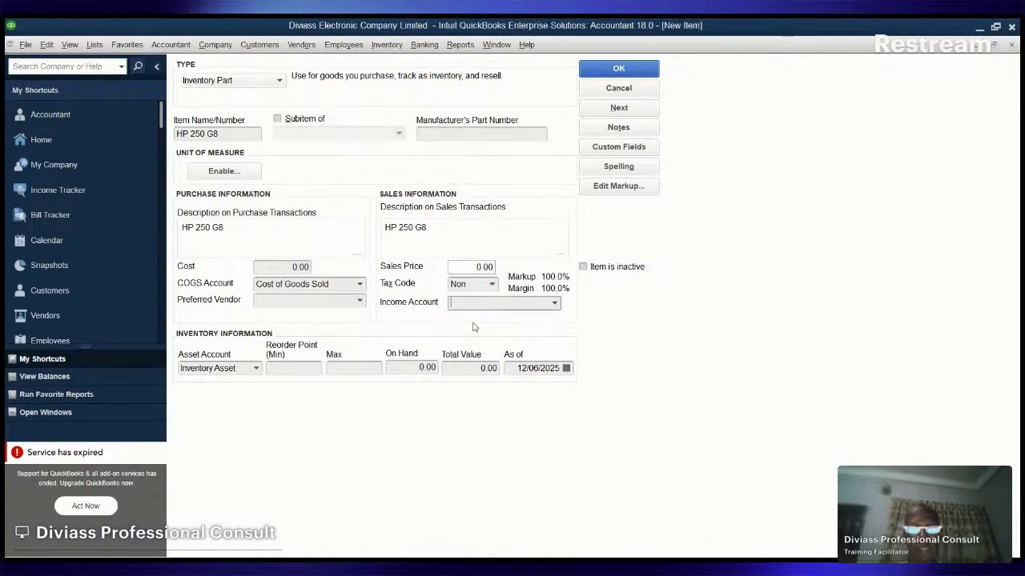
pyautogui.write('Sales')
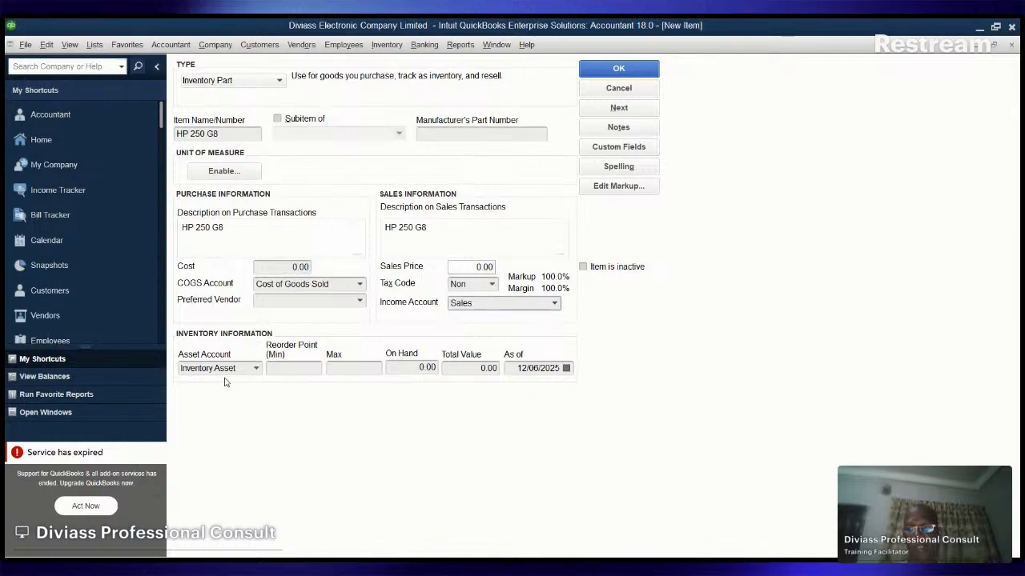
pyautogui.click(255, 370)
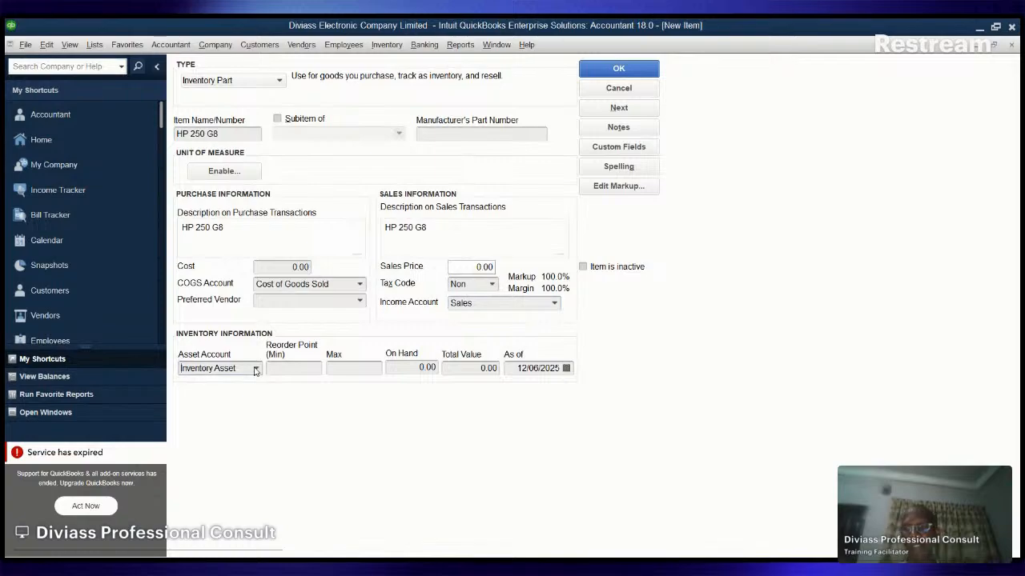
pyautogui.click(255, 370)
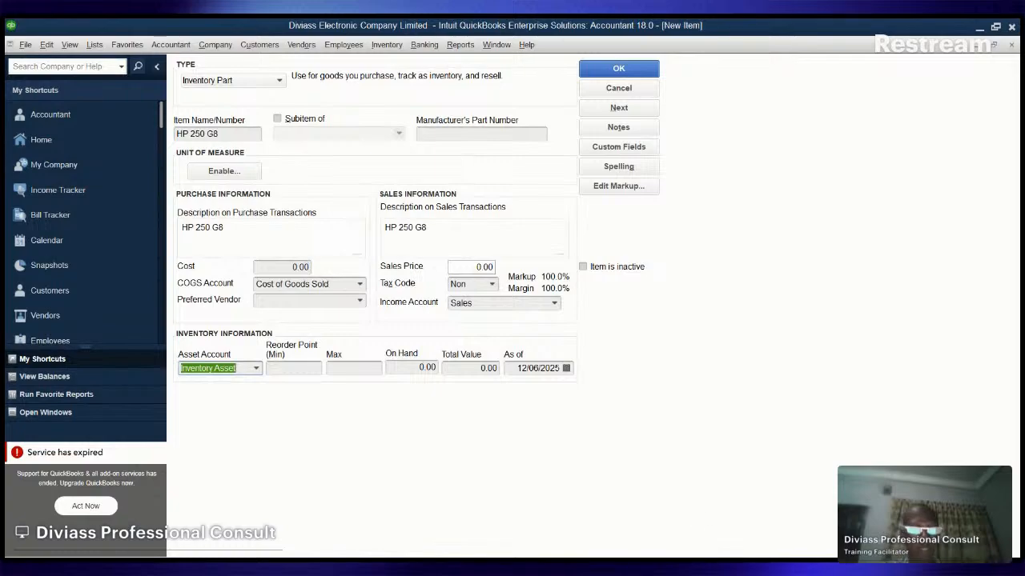
# Set the HP 250 G8 item's purchase cost to 300000, following the training manual's inventory table.
pyautogui.hotkey('alt', 'Tab')
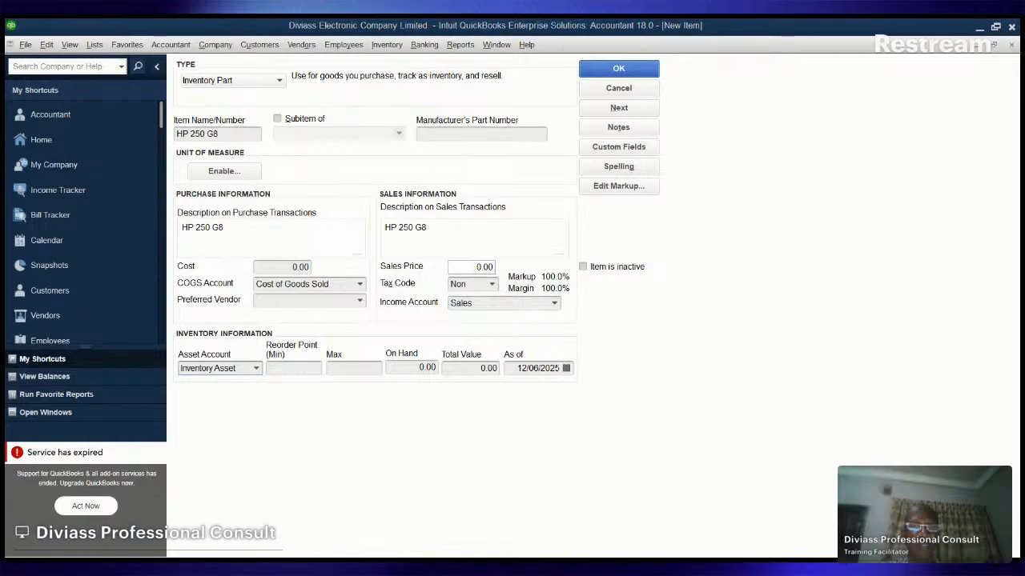
pyautogui.hotkey('alt', 'Tab')
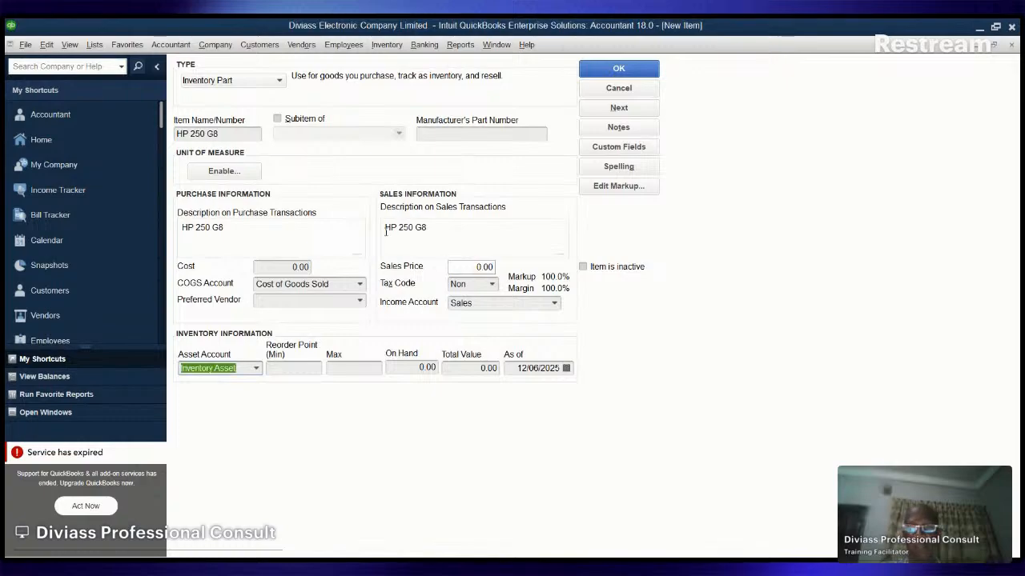
pyautogui.click(303, 267)
pyautogui.write('3')
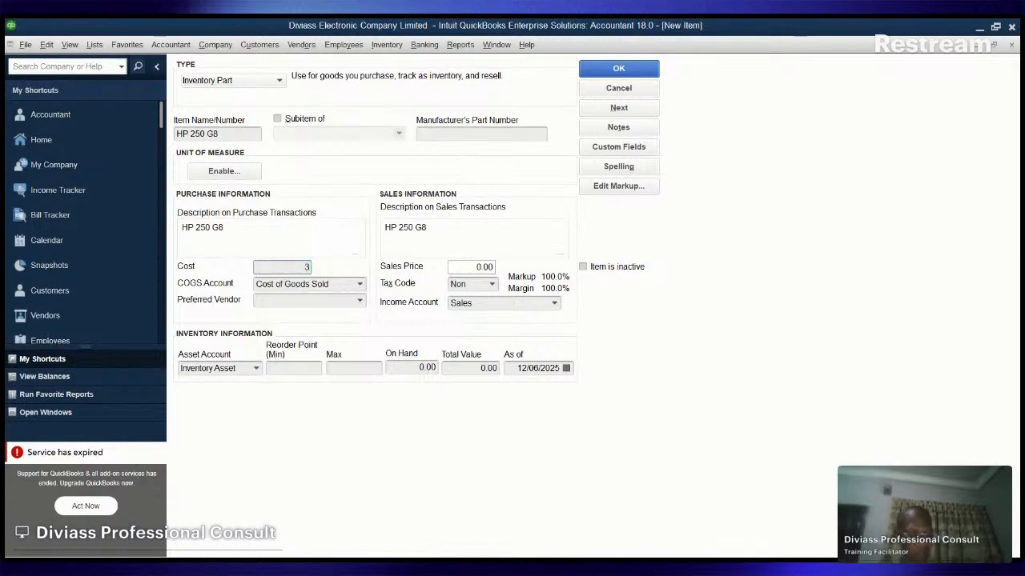
pyautogui.write('00000')
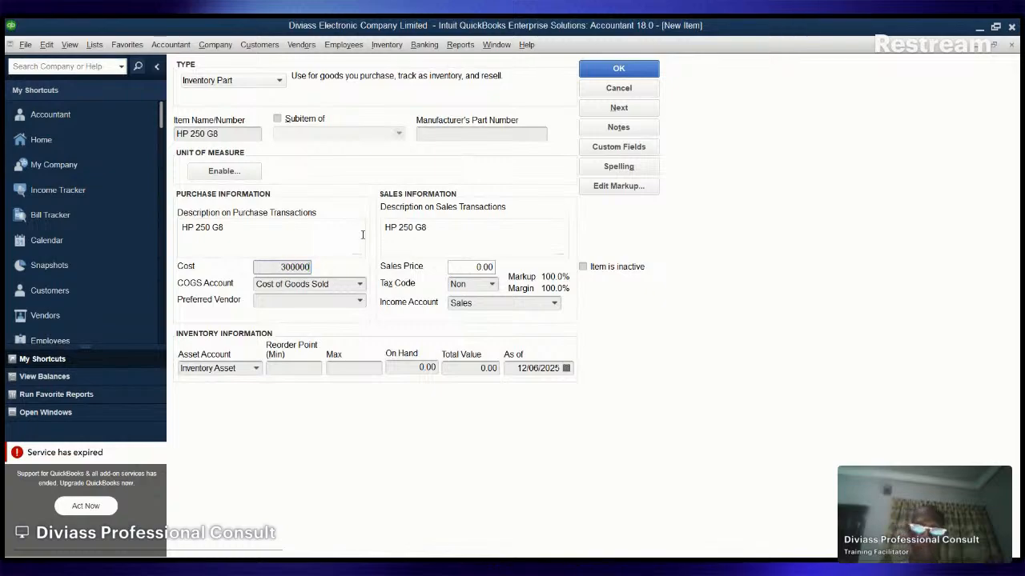
# Set the HP 250 G8 item's sales price to 380000 and save the item to the item list.
pyautogui.click(461, 282)
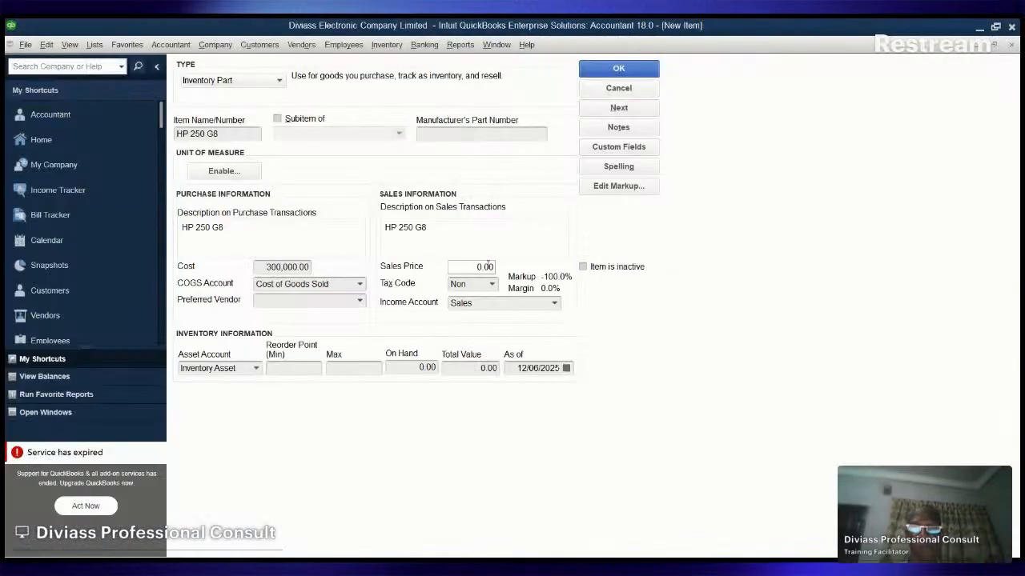
pyautogui.click(485, 266)
pyautogui.write('38')
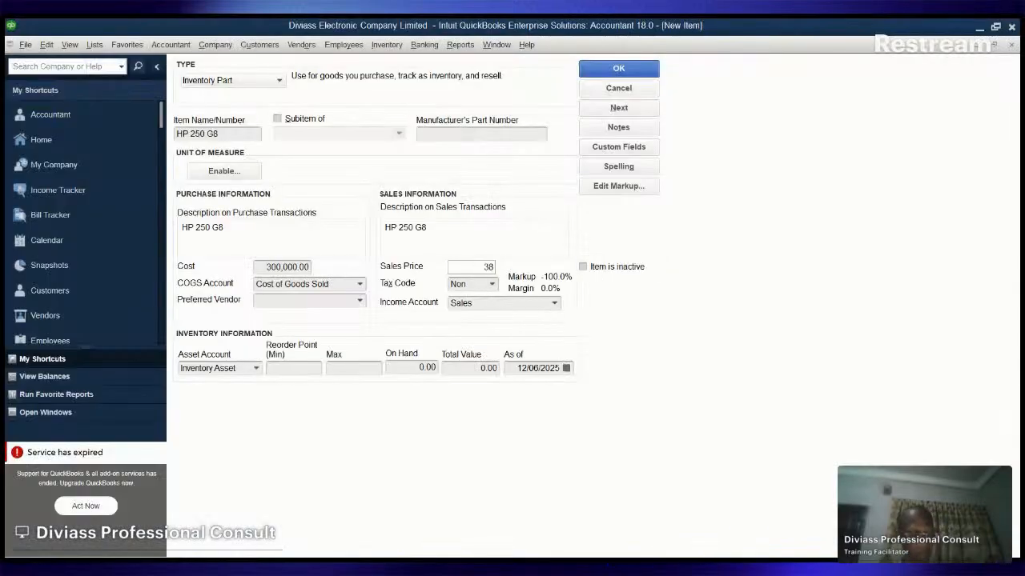
pyautogui.write('0000')
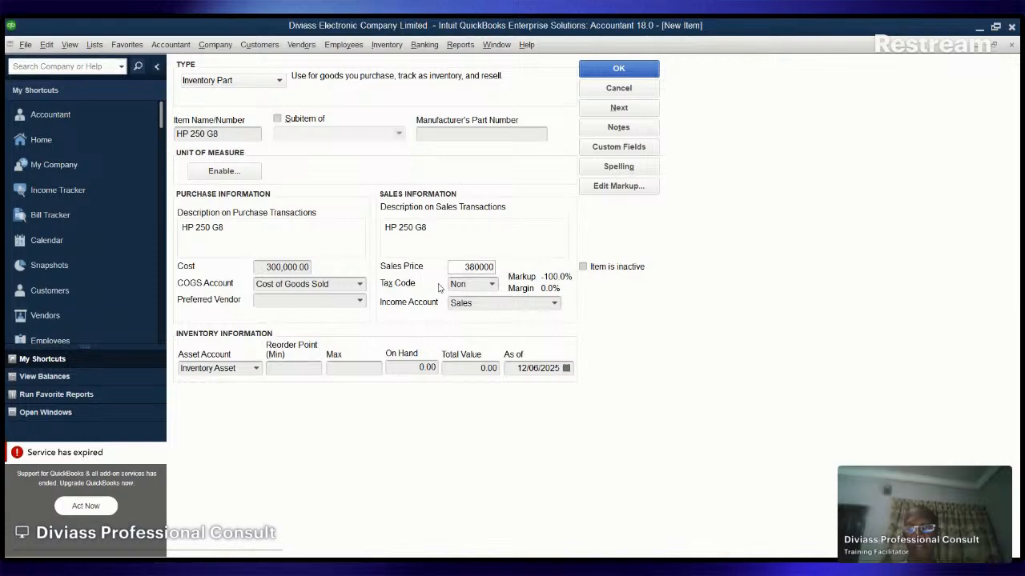
pyautogui.press('Tab')
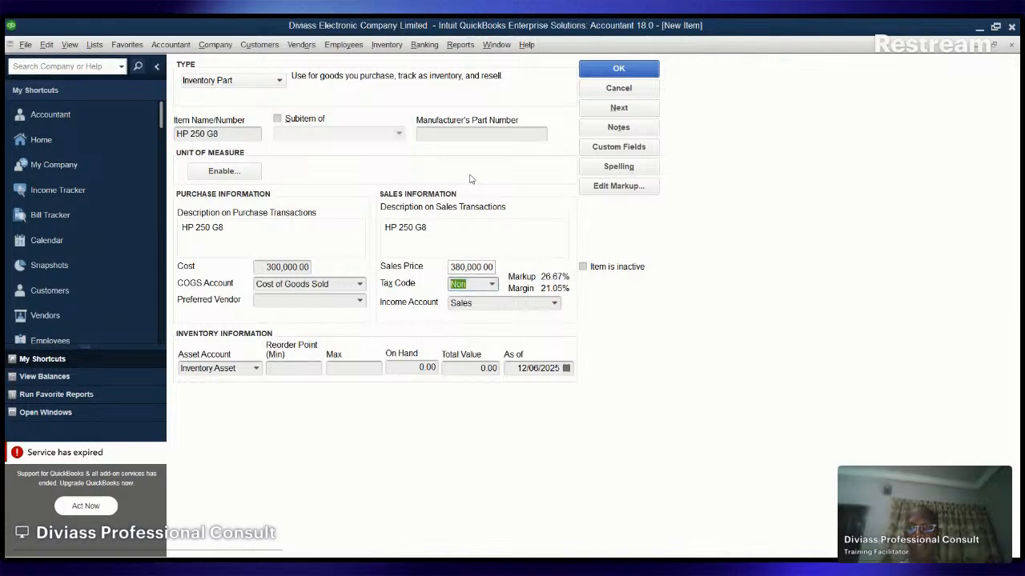
pyautogui.doubleClick(226, 134)
pyautogui.click(257, 241)
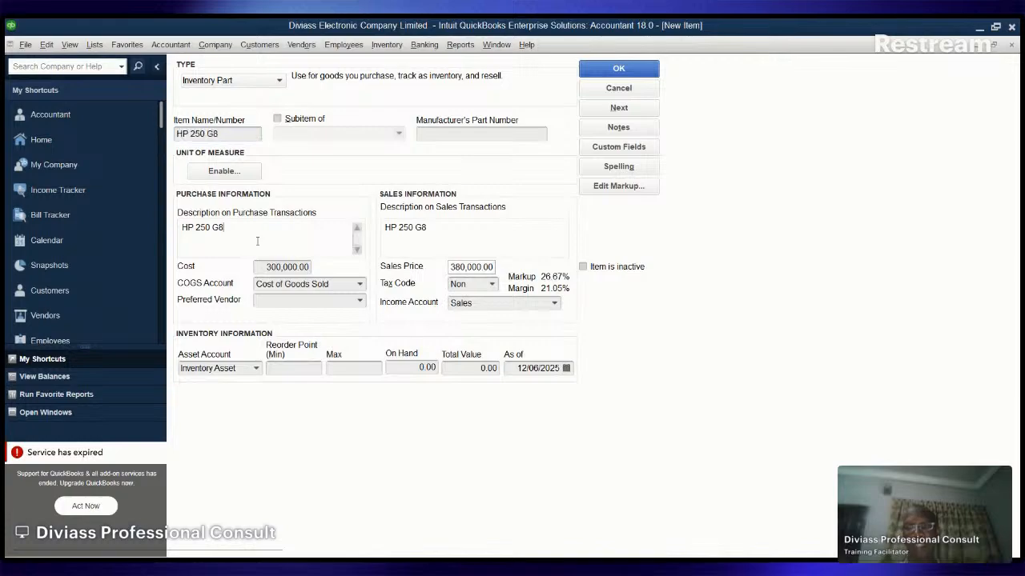
pyautogui.click(429, 238)
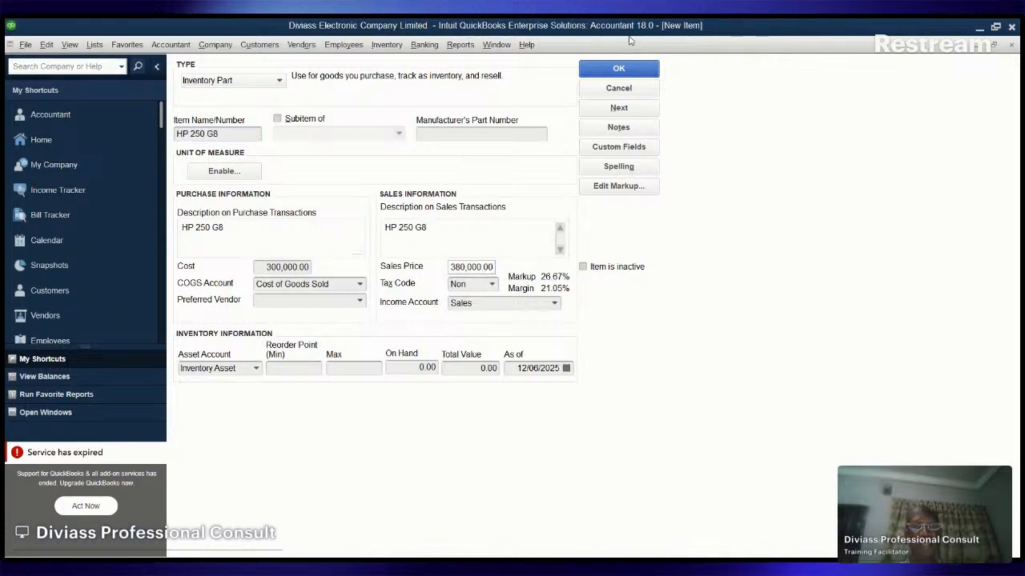
pyautogui.click(620, 69)
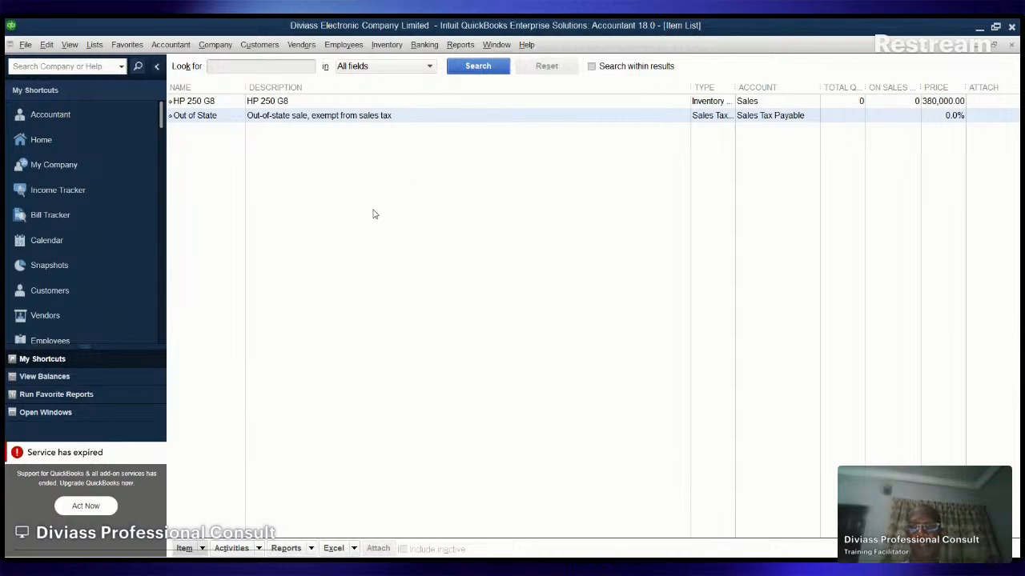
# Start a new Inventory Part item named Lenovo Thinkpad and enter Lenovo Thinkpad as its purchase description.
pyautogui.hotkey('ctrl', 'n')
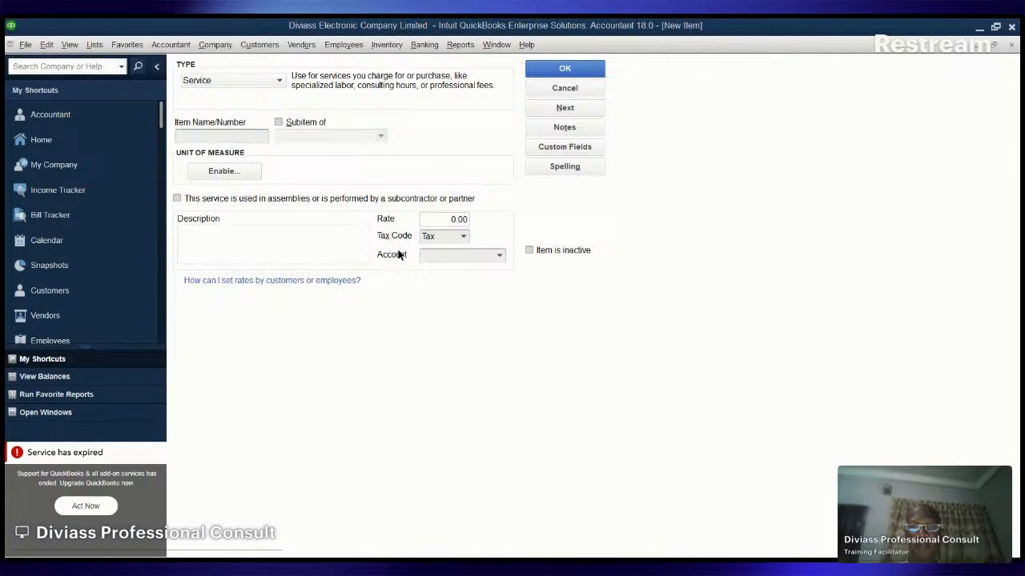
pyautogui.click(278, 80)
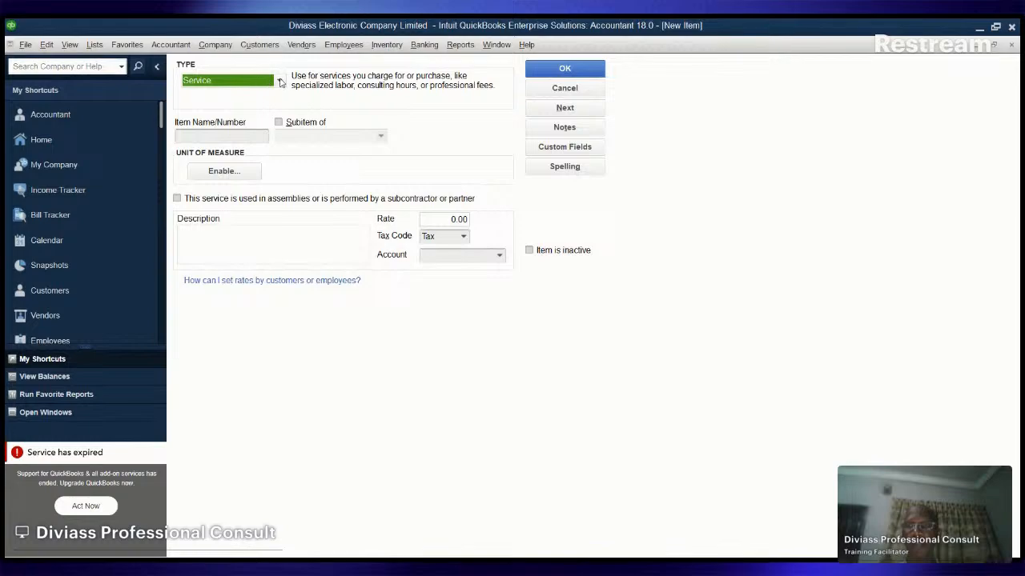
pyautogui.press('Down')
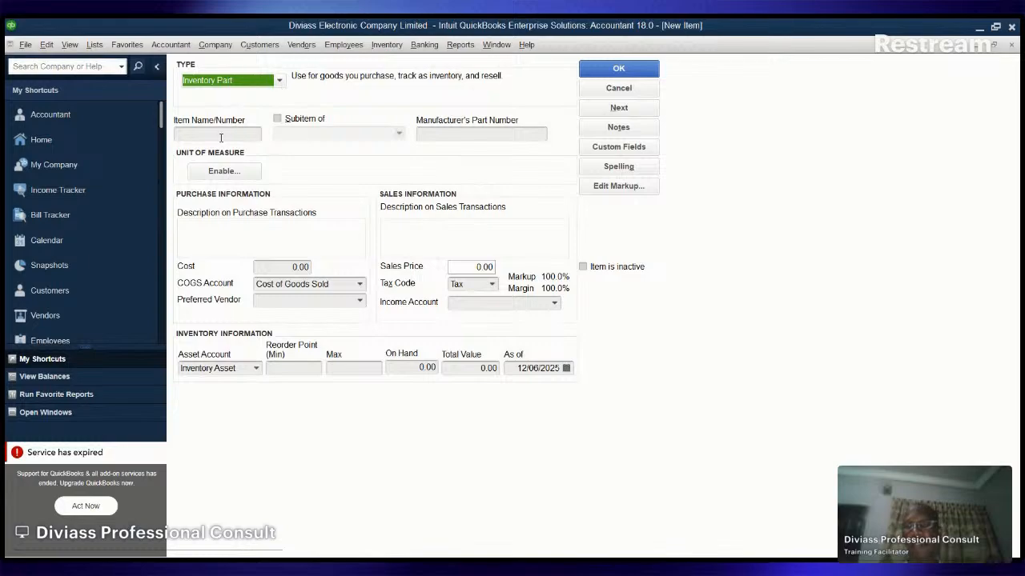
pyautogui.click(221, 138)
pyautogui.write('Lenovo Thinkpad')
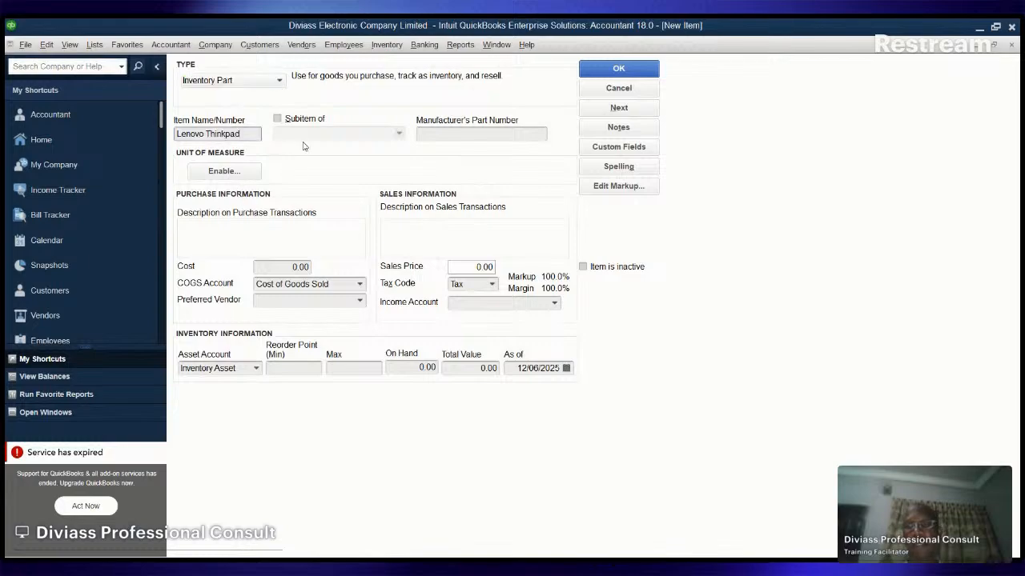
pyautogui.click(248, 240)
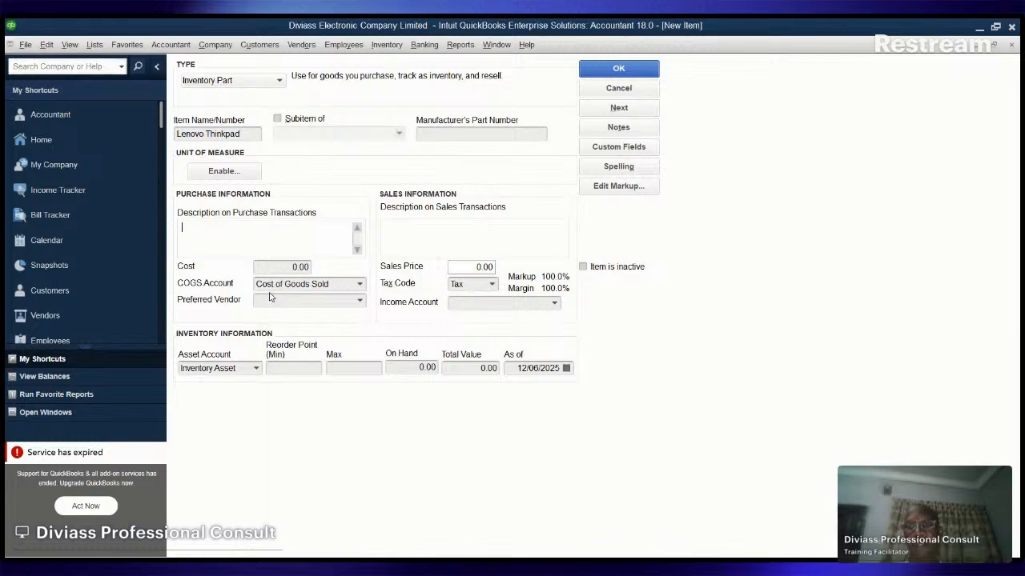
pyautogui.write('Lenovo Thinkpad')
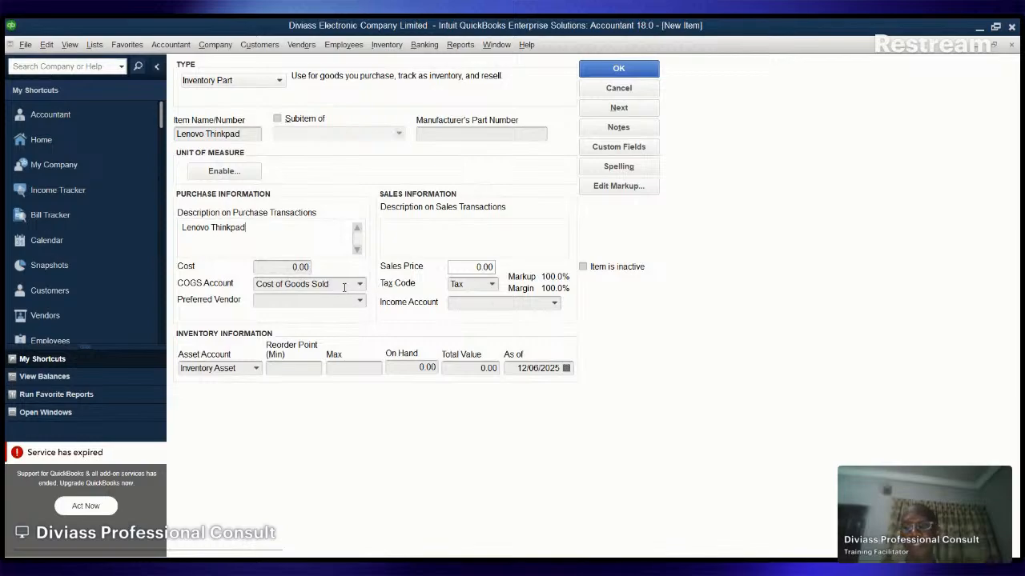
# Keep Cost of Goods Sold as the Lenovo Thinkpad's COGS account and set its tax code to Non.
pyautogui.click(360, 287)
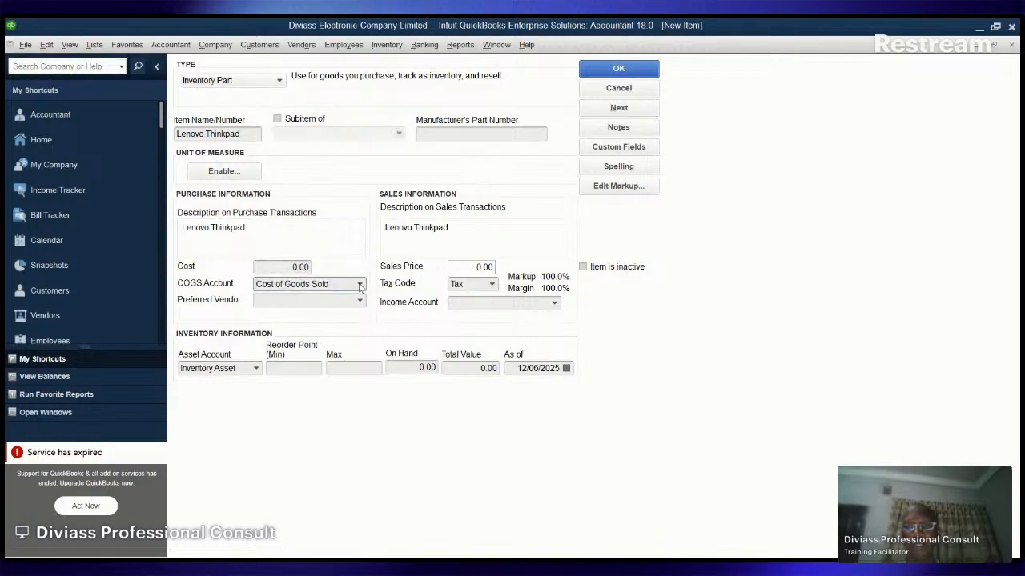
pyautogui.click(360, 288)
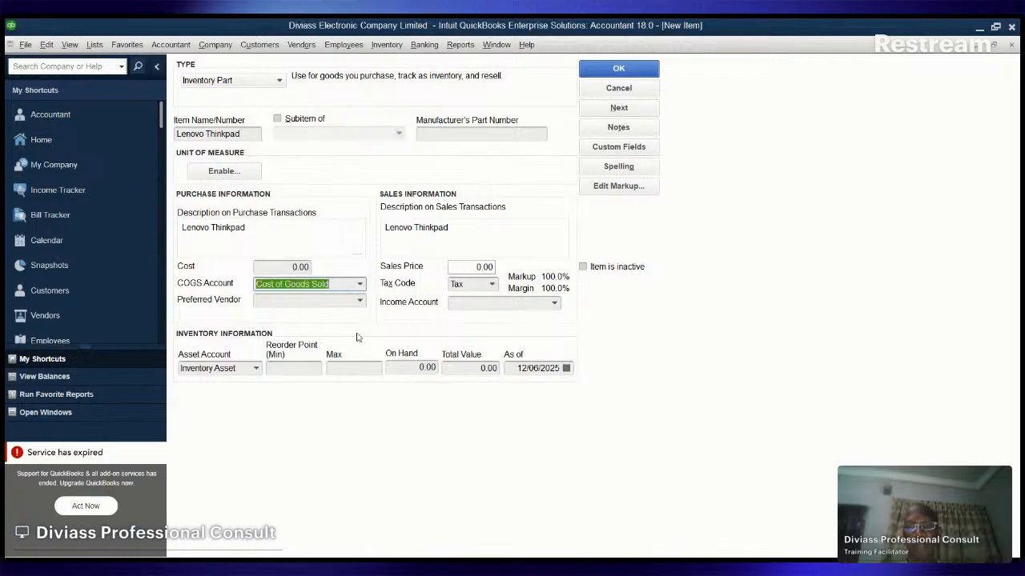
pyautogui.click(489, 288)
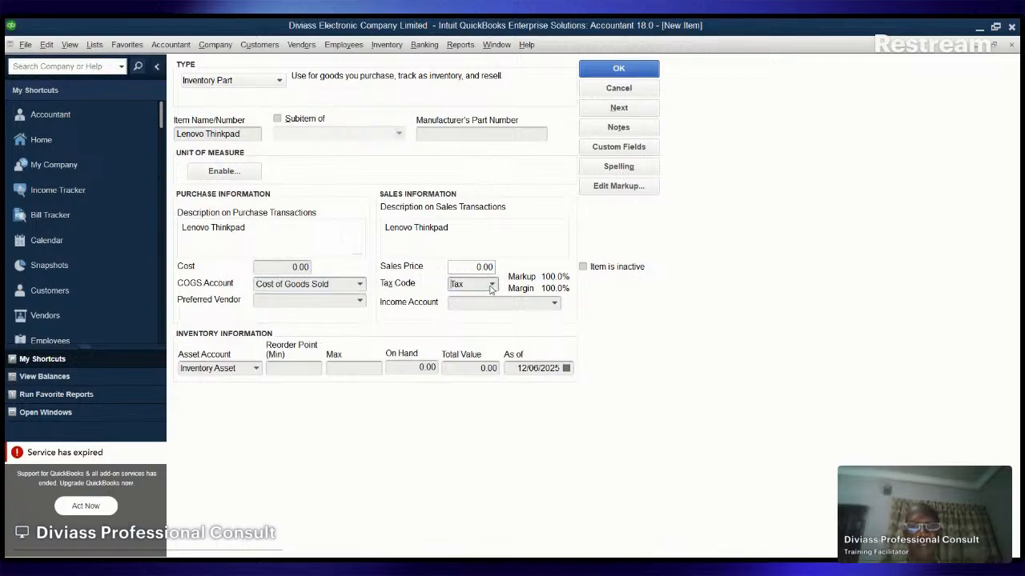
pyautogui.click(469, 342)
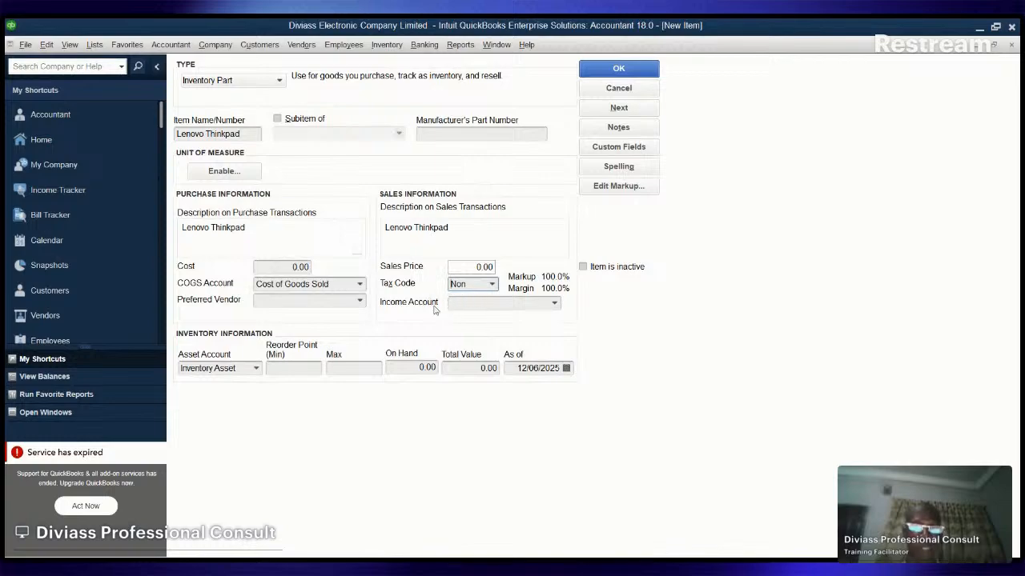
# Set the Lenovo Thinkpad's income account to Sales and keep Inventory Asset as its asset account.
pyautogui.click(551, 304)
pyautogui.write('Sales')
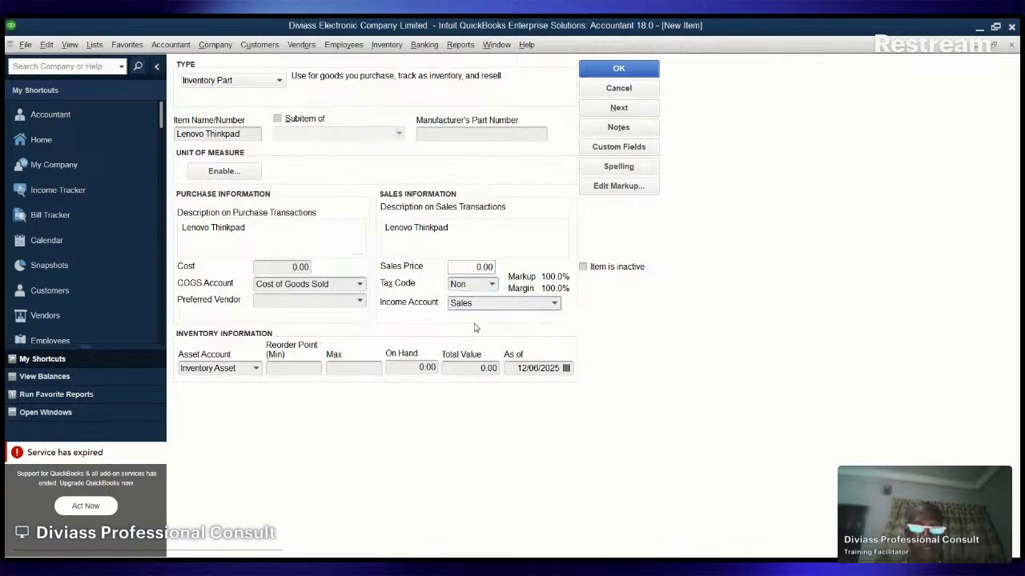
pyautogui.click(256, 369)
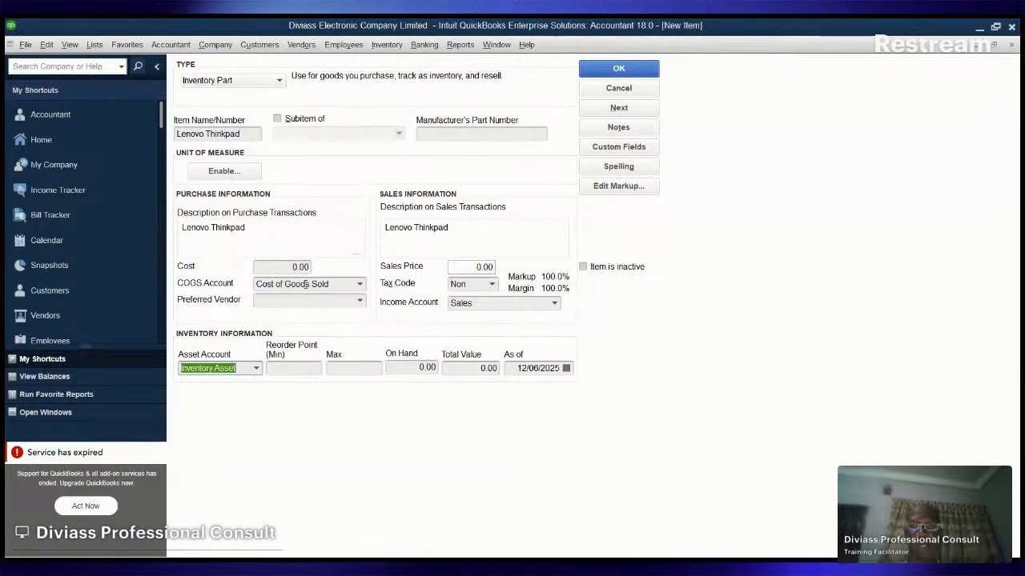
# Set the Lenovo Thinkpad's purchase cost to 350000 and its sales price to 420000, and save the item.
pyautogui.moveTo(289, 267); pyautogui.dragTo(310, 266)
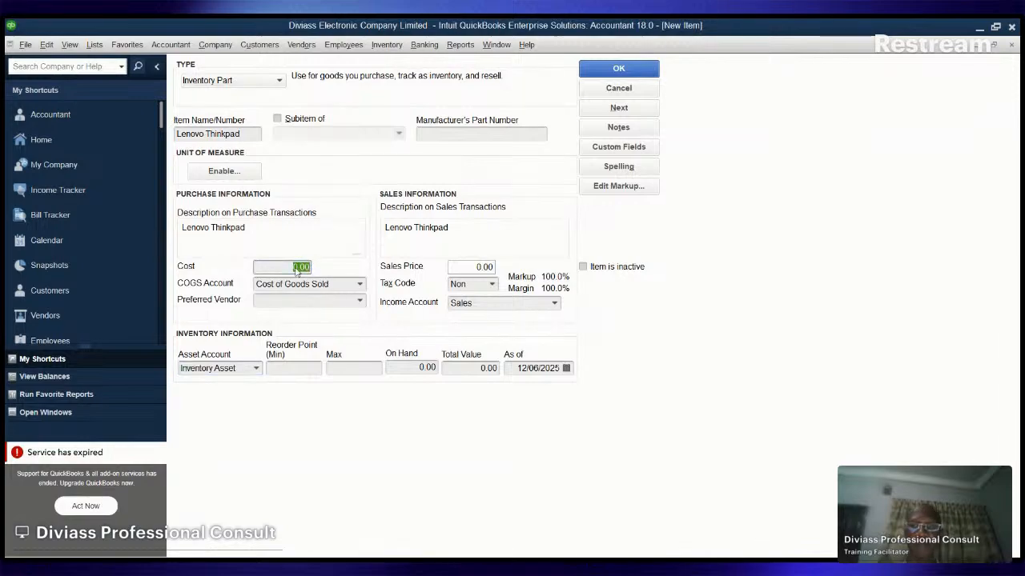
pyautogui.write('3500000')
pyautogui.click(455, 267)
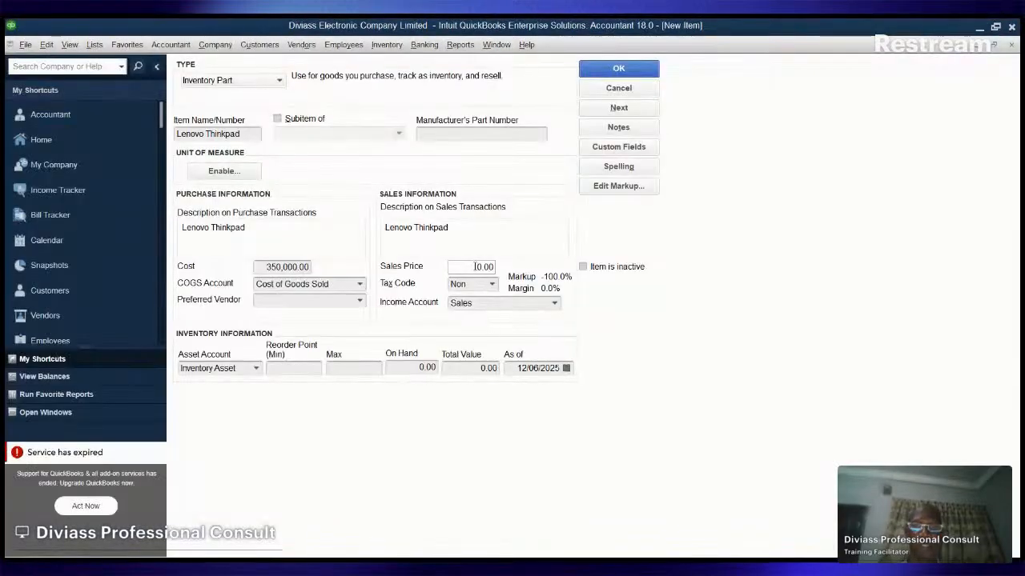
pyautogui.moveTo(475, 267); pyautogui.dragTo(521, 277)
pyautogui.write('420,00')
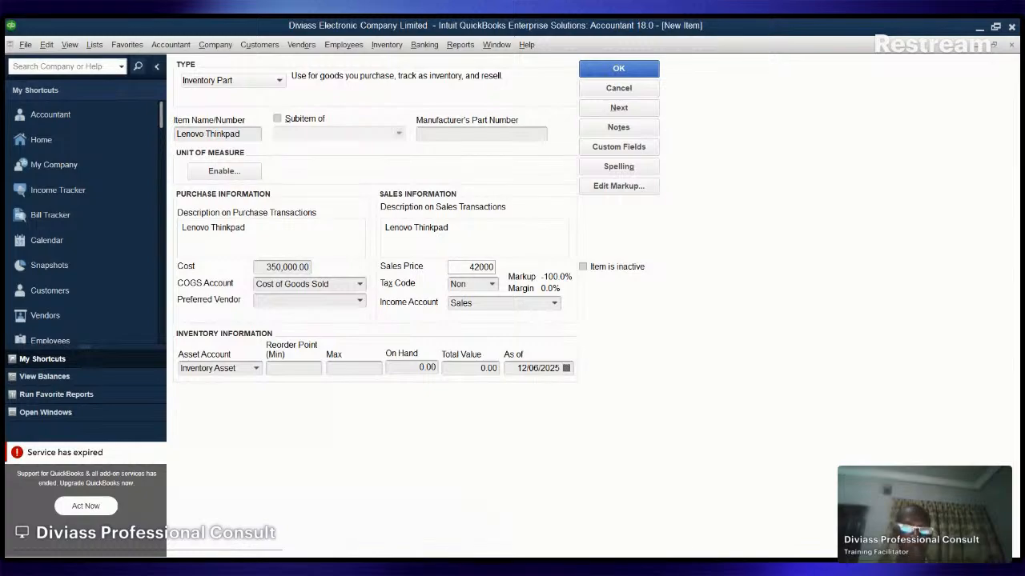
pyautogui.write('0')
pyautogui.press('Tab')
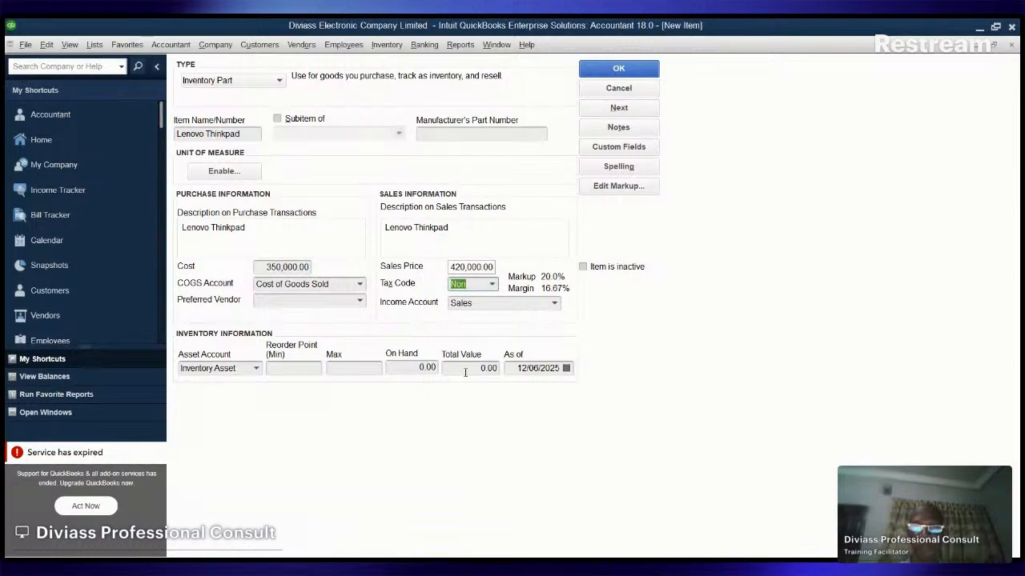
pyautogui.click(613, 107)
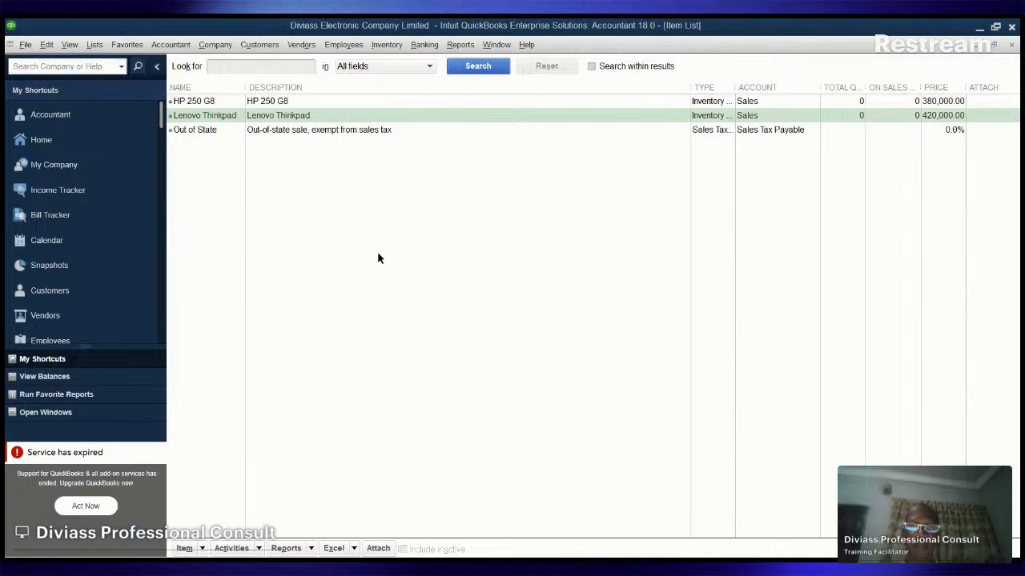
# Create a new Inventory Part item named Infinix Hot 40, using Infinix Hot 40 as its purchase and sales descriptions.
pyautogui.click(205, 115)
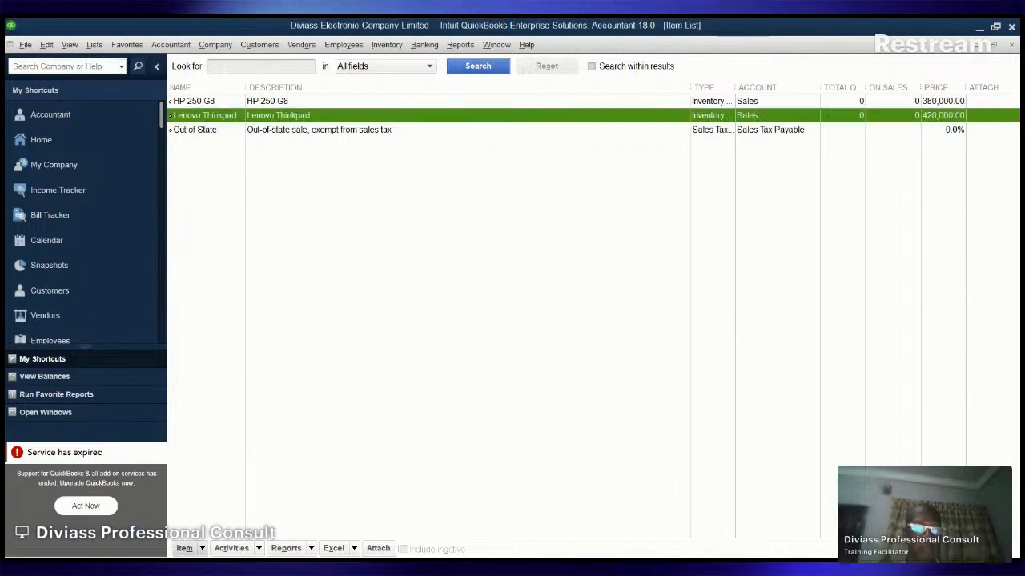
pyautogui.click(530, 183)
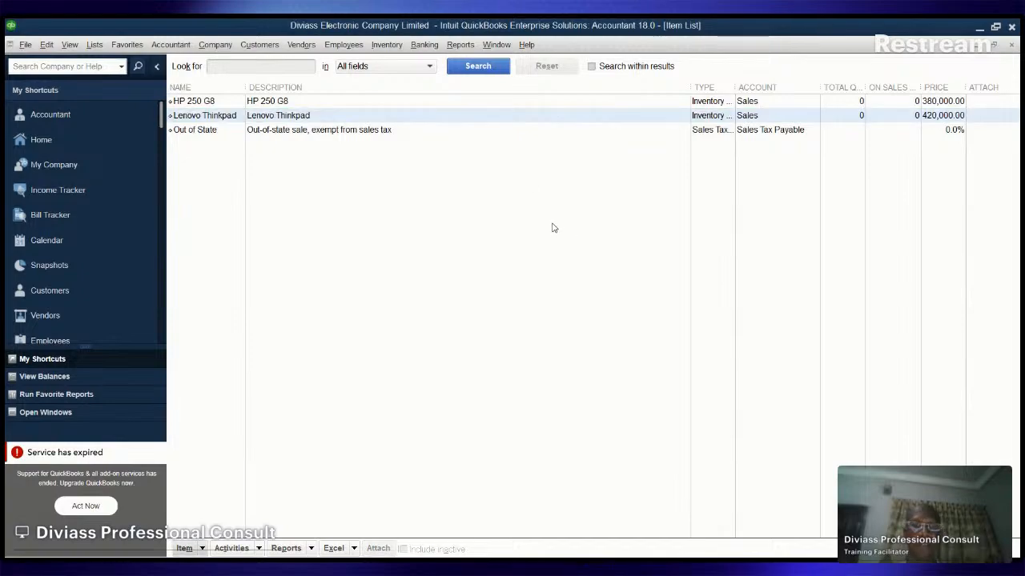
pyautogui.hotkey('ctrl', 'n')
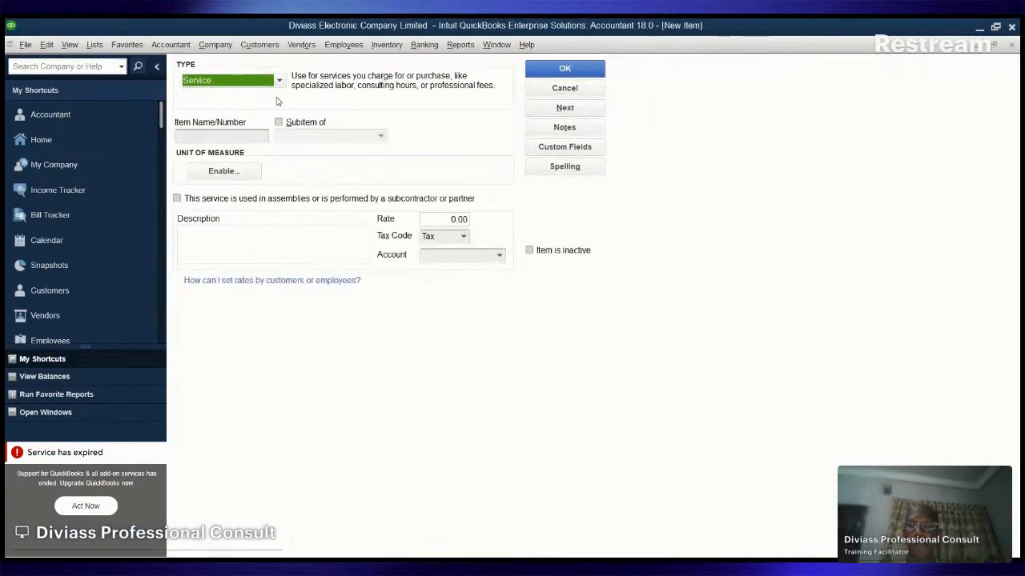
pyautogui.click(228, 113)
pyautogui.click(223, 137)
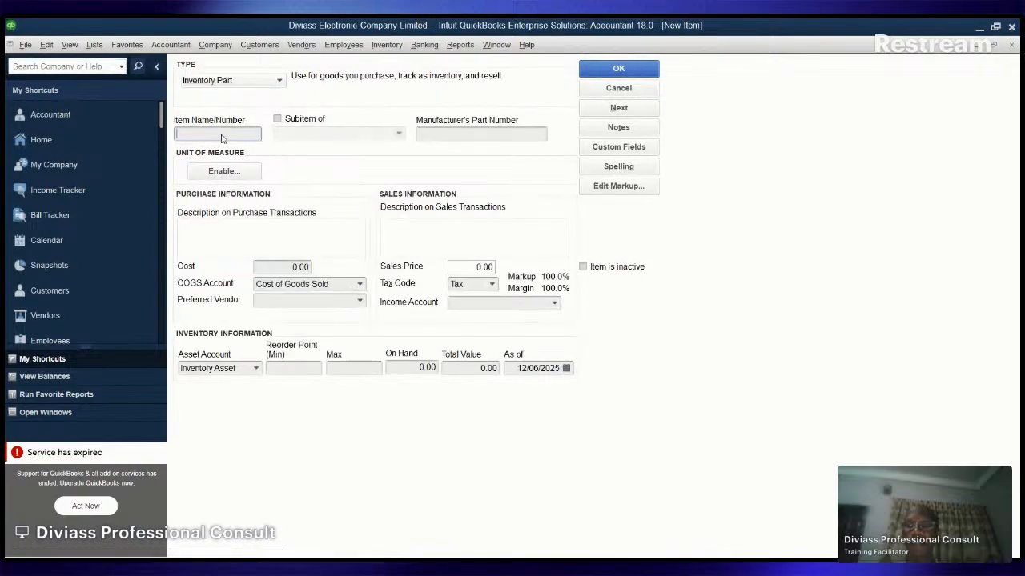
pyautogui.write('Infinix Hot 40')
pyautogui.click(232, 239)
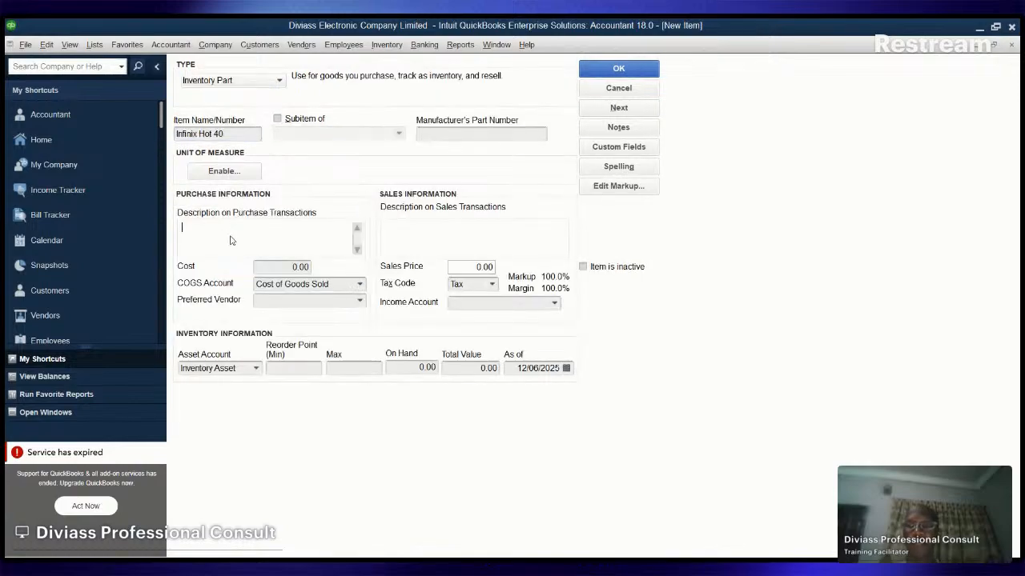
pyautogui.write('Infinix Hot 40')
pyautogui.click(395, 243)
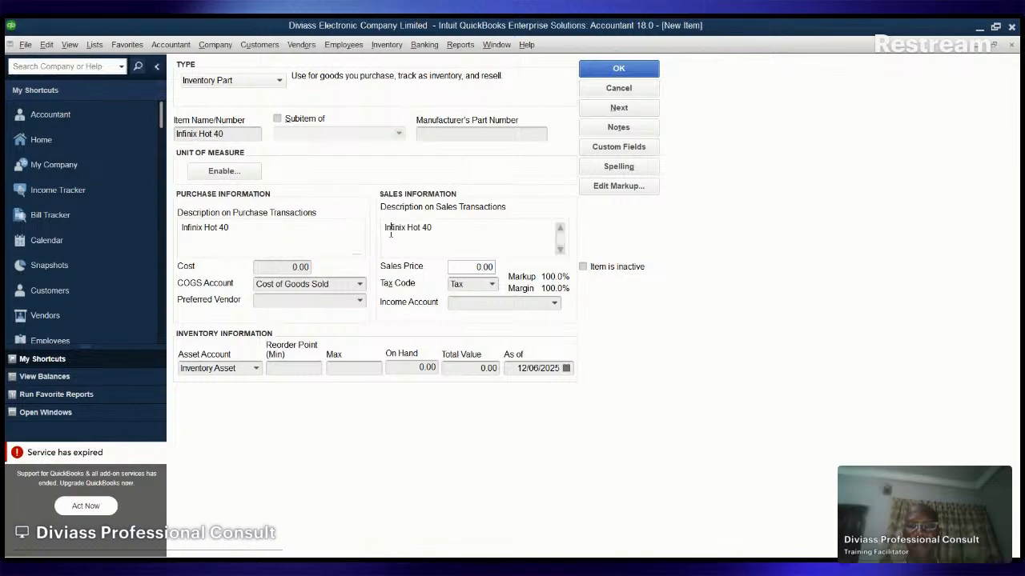
# Set the purchase cost of the Infinix Hot 40 item to 120000.
pyautogui.click(304, 269)
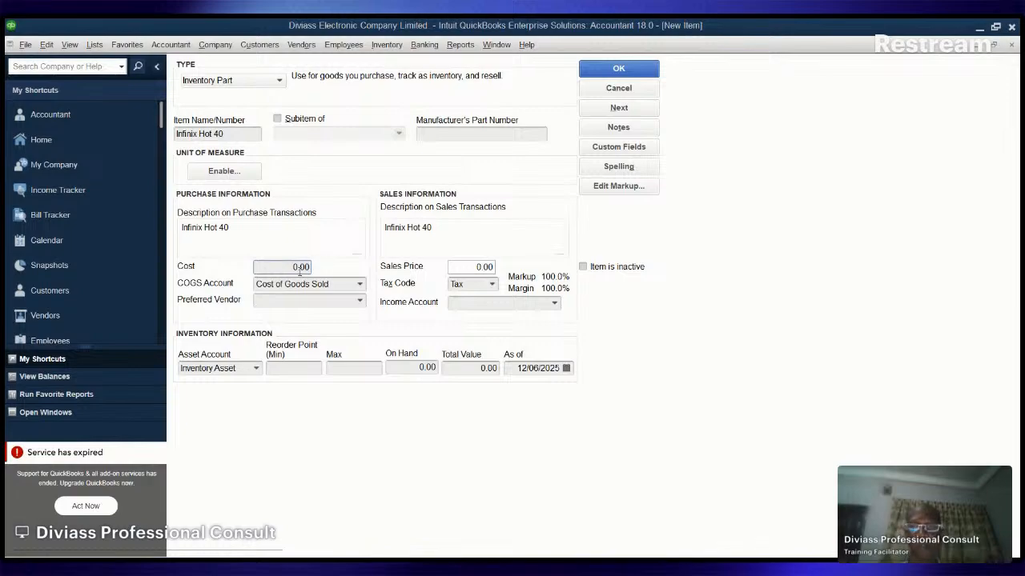
pyautogui.moveTo(295, 267); pyautogui.dragTo(328, 268)
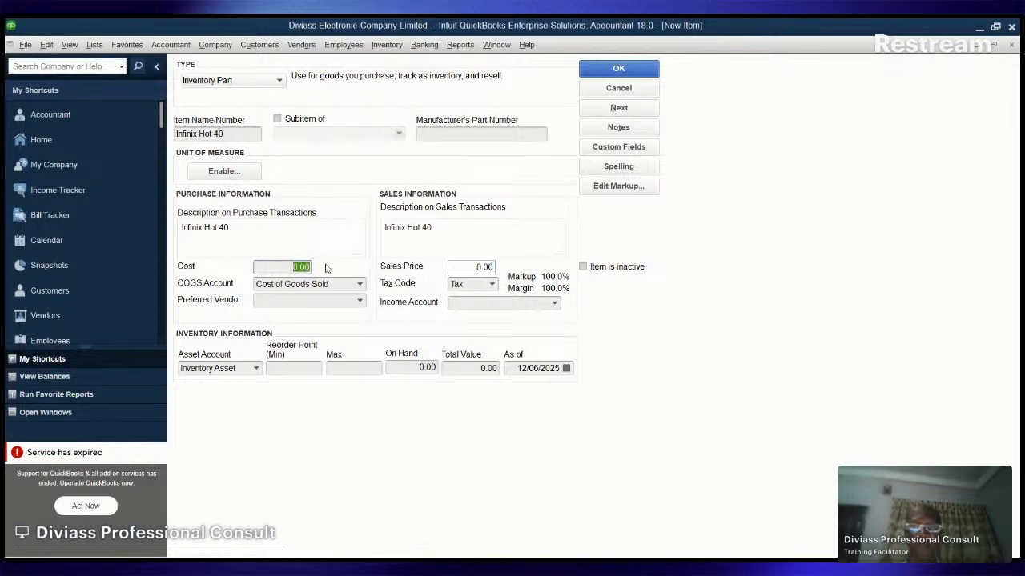
pyautogui.write('12')
pyautogui.write('00')
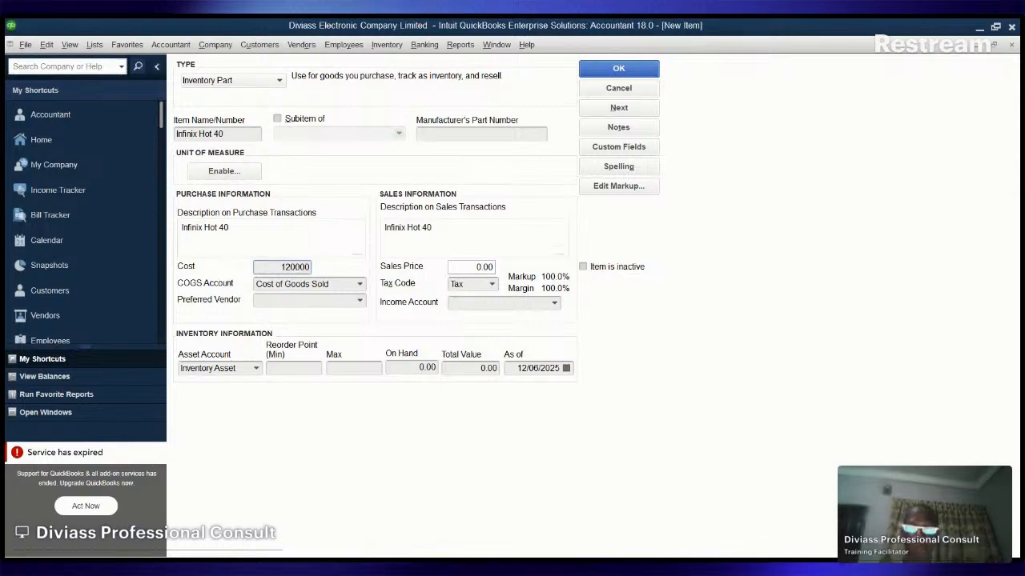
pyautogui.press('Tab')
pyautogui.press('Tab')
# Set the sales price of the Infinix Hot 40 item to 150000.
pyautogui.click(479, 267)
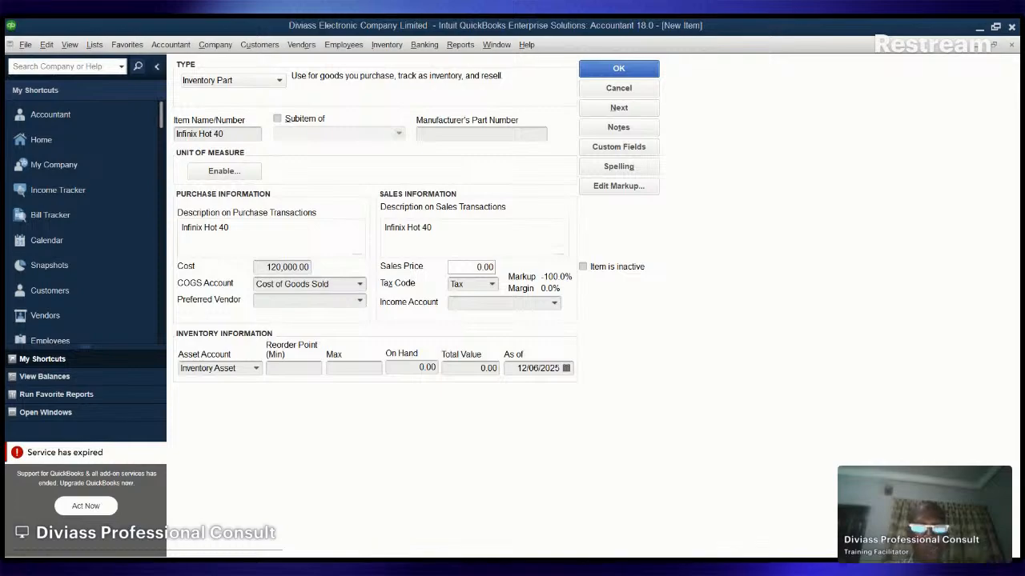
pyautogui.doubleClick(475, 267)
pyautogui.write('150')
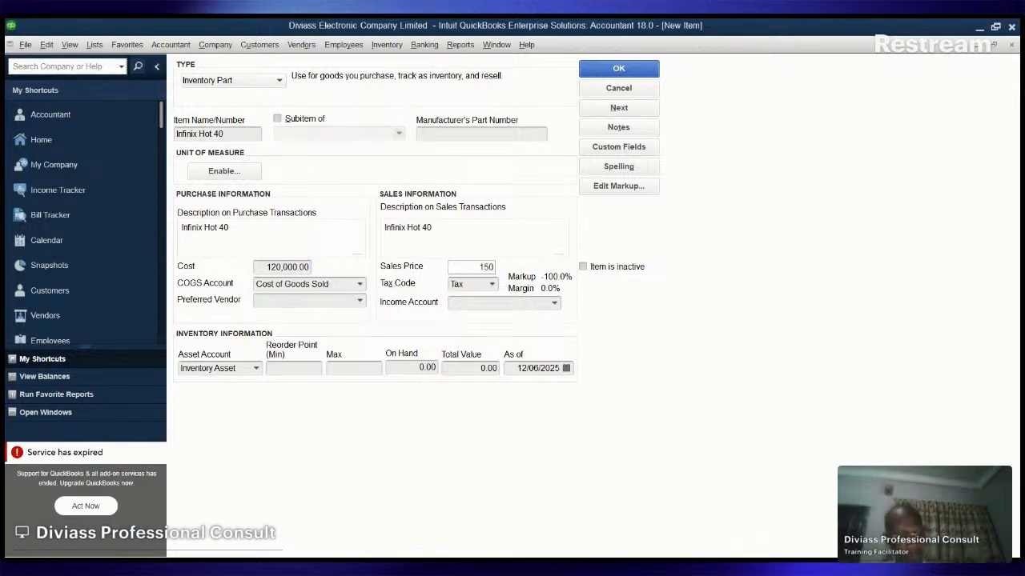
pyautogui.write('000')
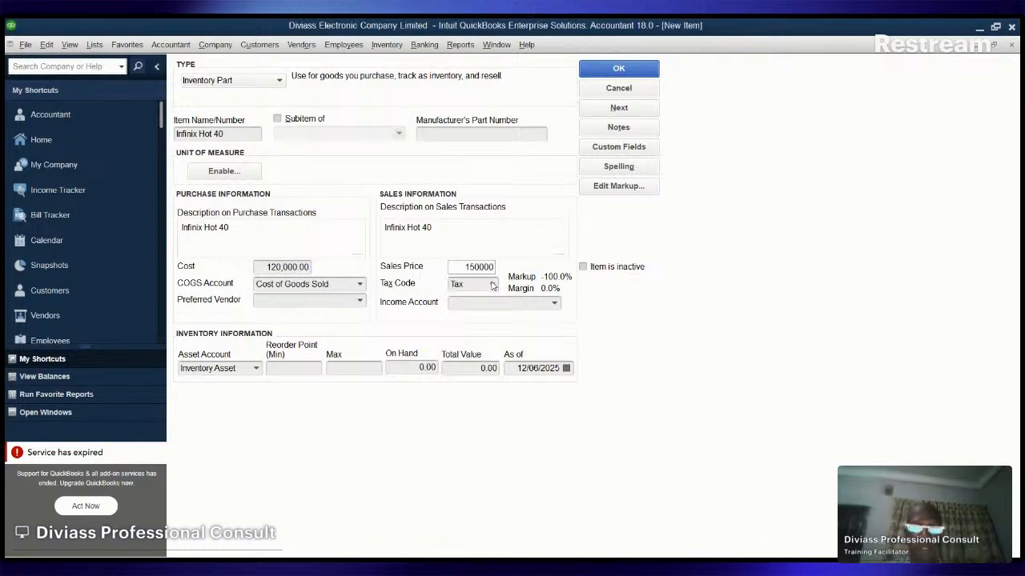
# Set the Infinix Hot 40's tax code to Non and its income account to Sales, and save the item.
pyautogui.press('Tab')
pyautogui.write('n')
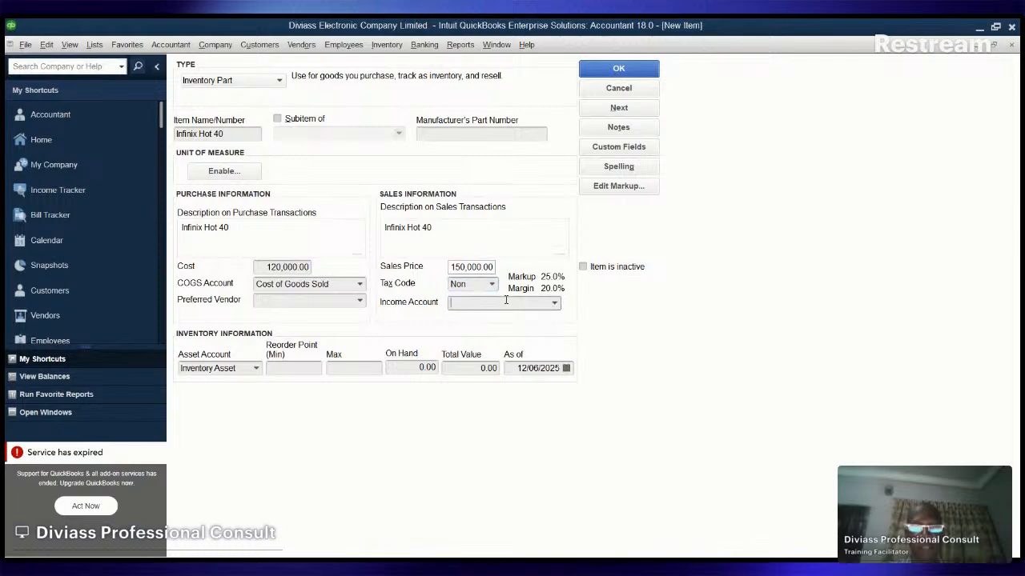
pyautogui.click(506, 302)
pyautogui.write('s')
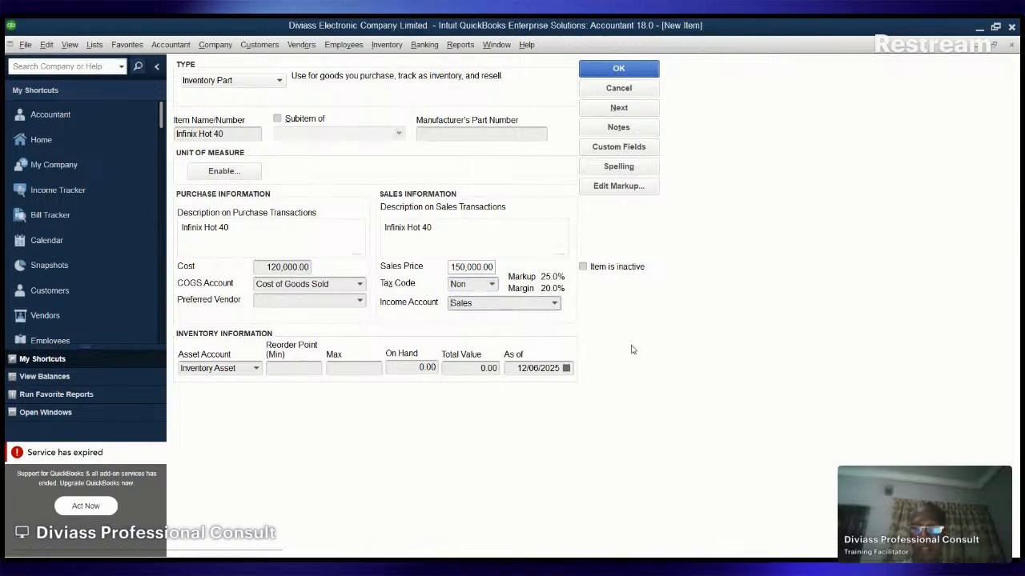
pyautogui.click(632, 70)
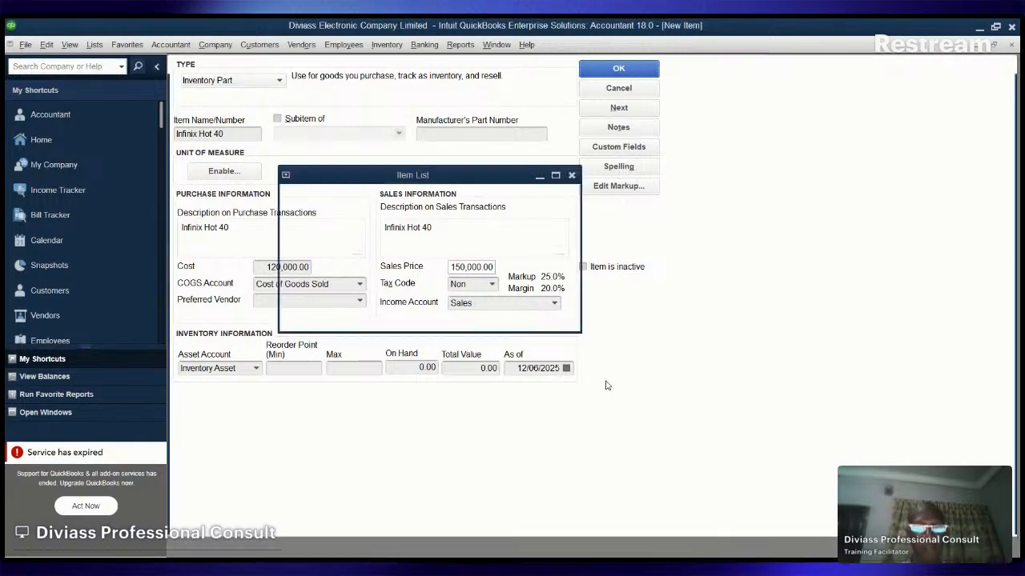
pyautogui.click(539, 234)
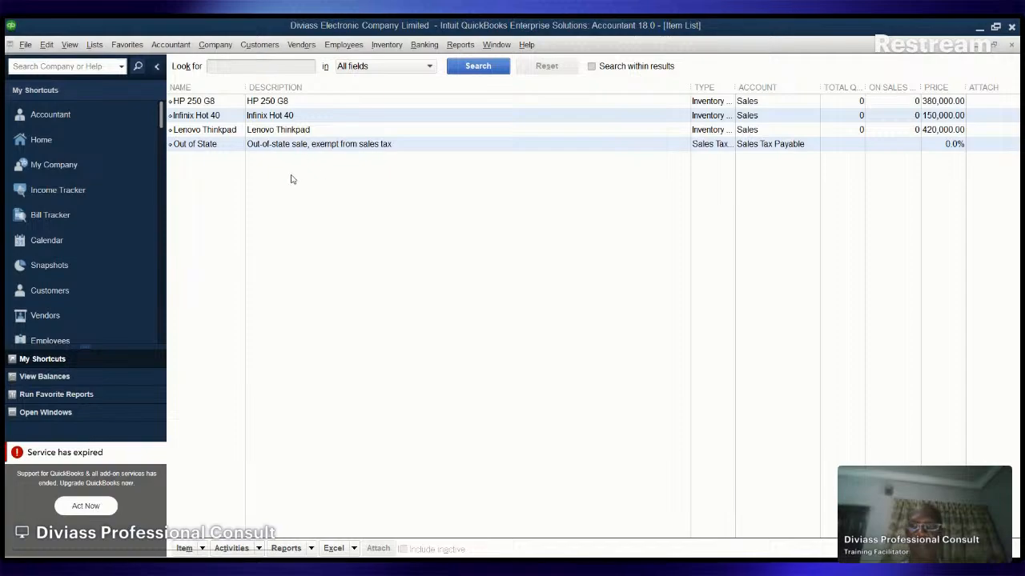
# Create a new Inventory Part item named Computer Mouse, using Computer Mouse as its purchase and sales descriptions.
pyautogui.hotkey('ctrl', 'n')
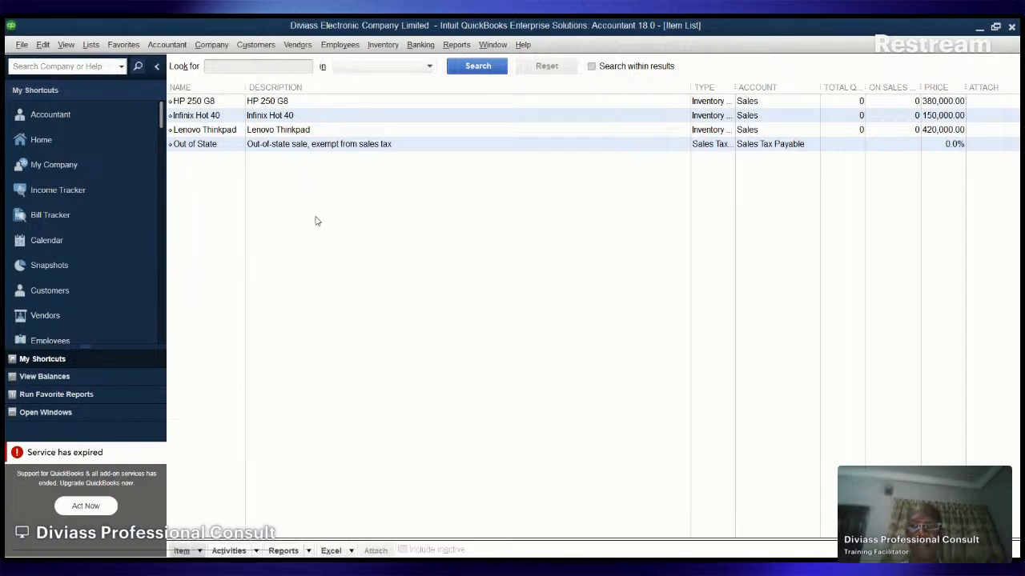
pyautogui.click(233, 109)
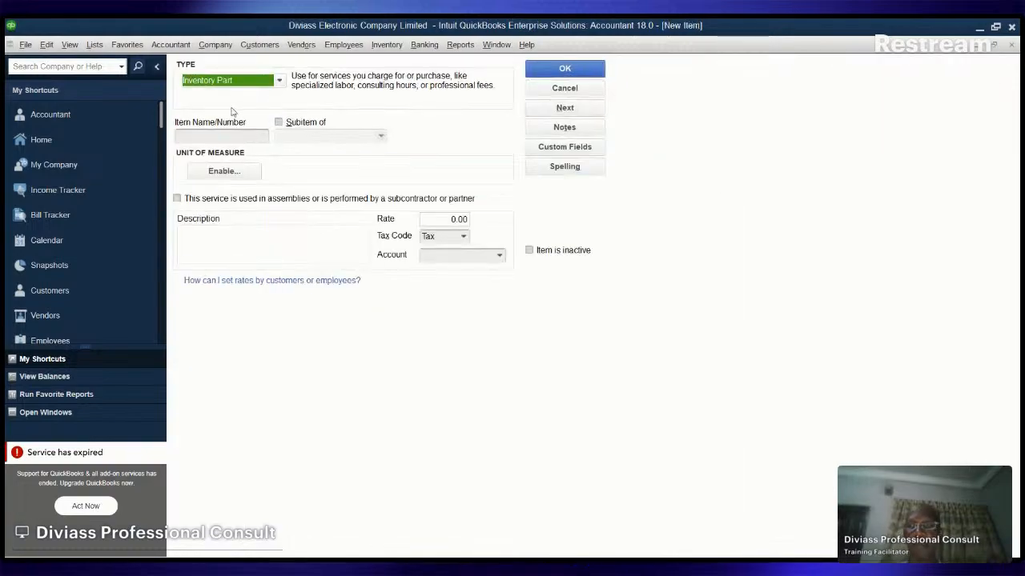
pyautogui.click(238, 132)
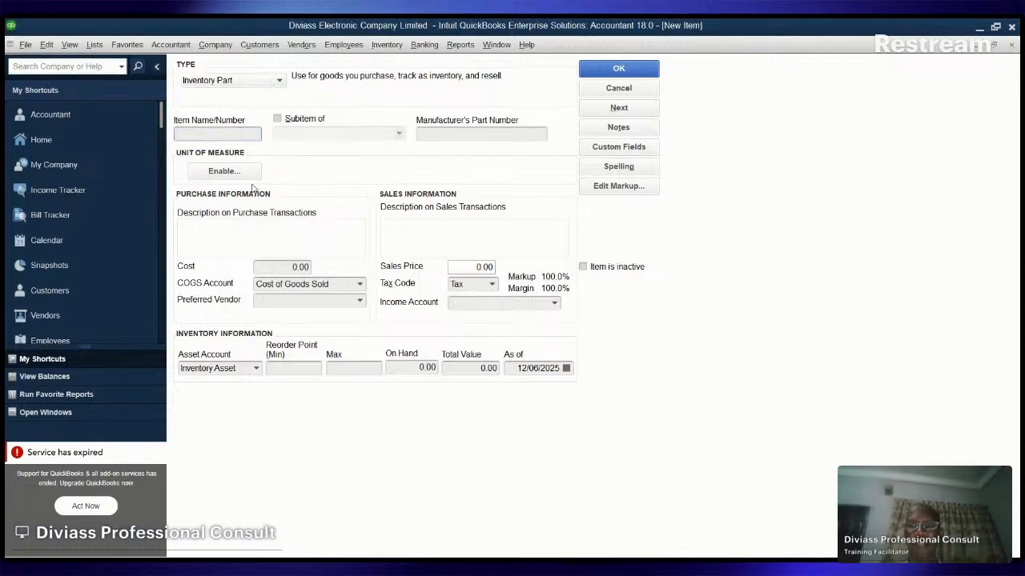
pyautogui.write('Computer Mouse')
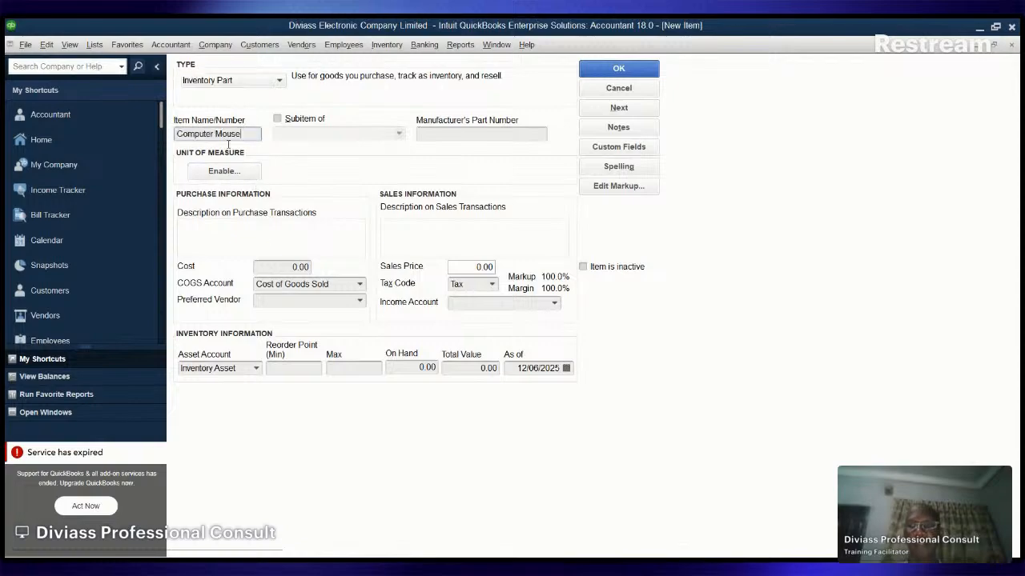
pyautogui.click(200, 231)
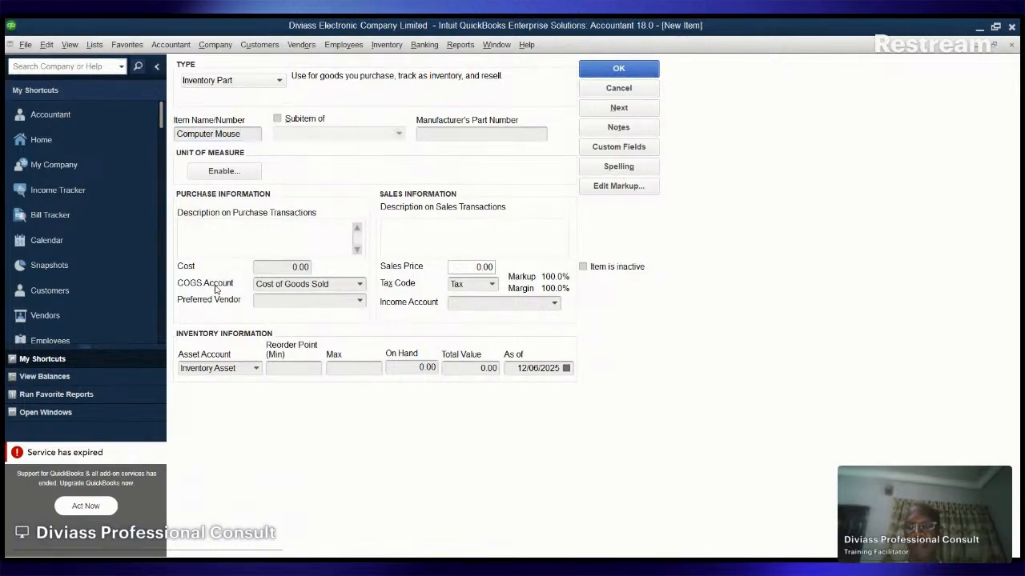
pyautogui.write('Computer Mouse')
pyautogui.click(408, 230)
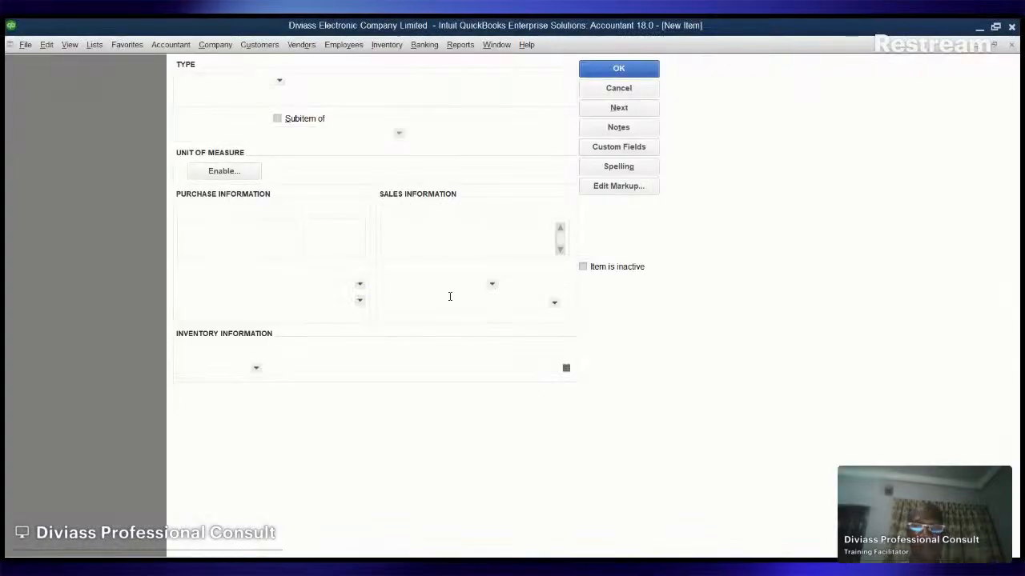
# Set the Computer Mouse's purchase cost to 5000 and its sales price to 8000.
pyautogui.click(293, 266)
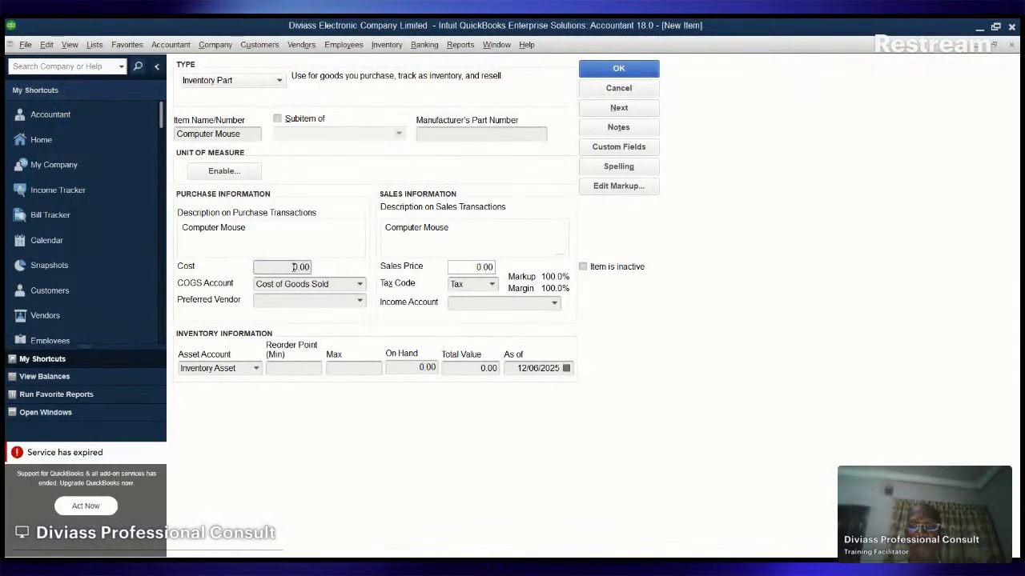
pyautogui.moveTo(293, 267); pyautogui.dragTo(328, 268)
pyautogui.write('5000')
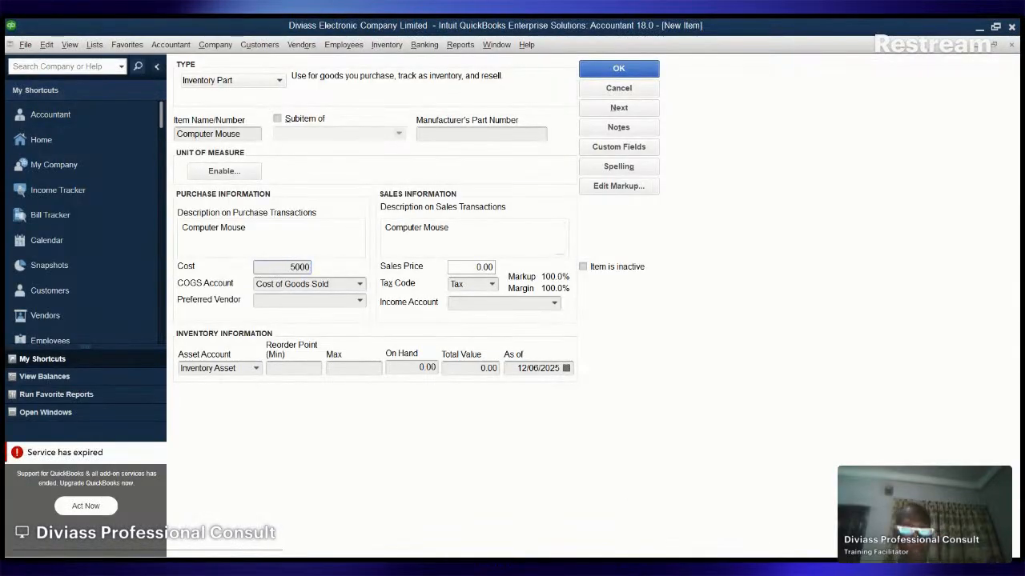
pyautogui.press('Tab')
pyautogui.click(470, 266)
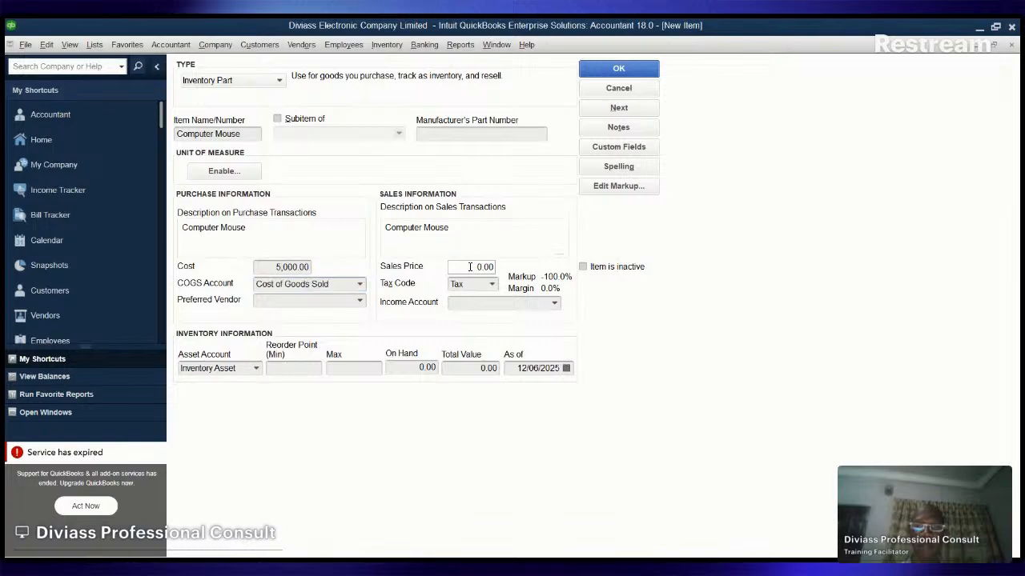
pyautogui.moveTo(470, 267); pyautogui.dragTo(496, 267)
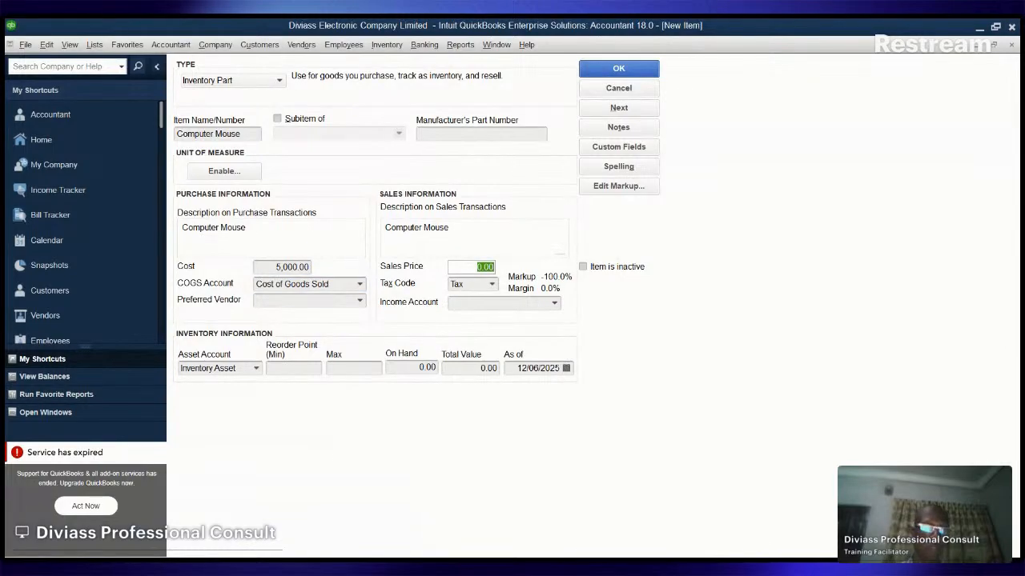
pyautogui.click(492, 267)
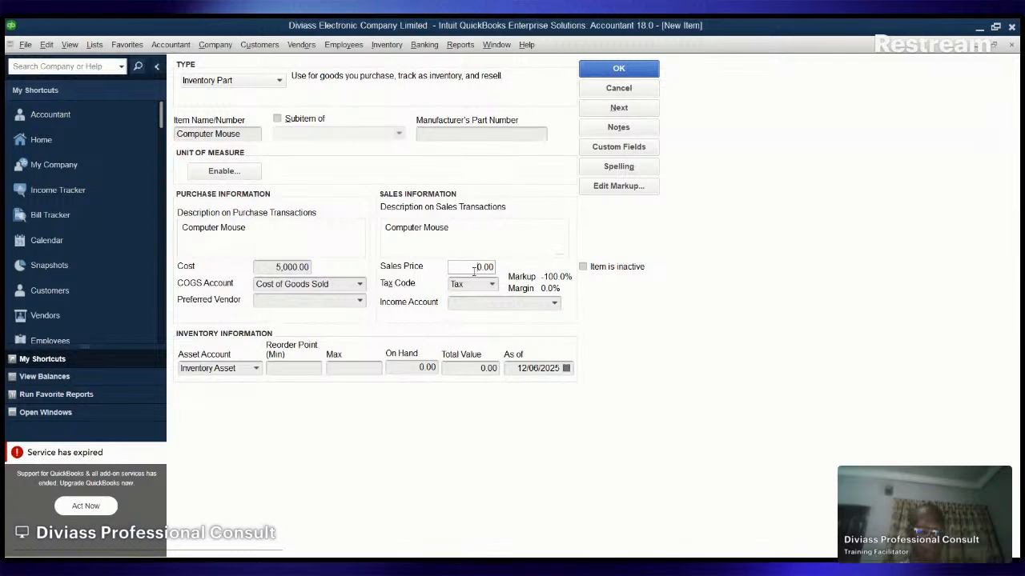
pyautogui.moveTo(474, 271); pyautogui.dragTo(505, 276)
pyautogui.write('8000')
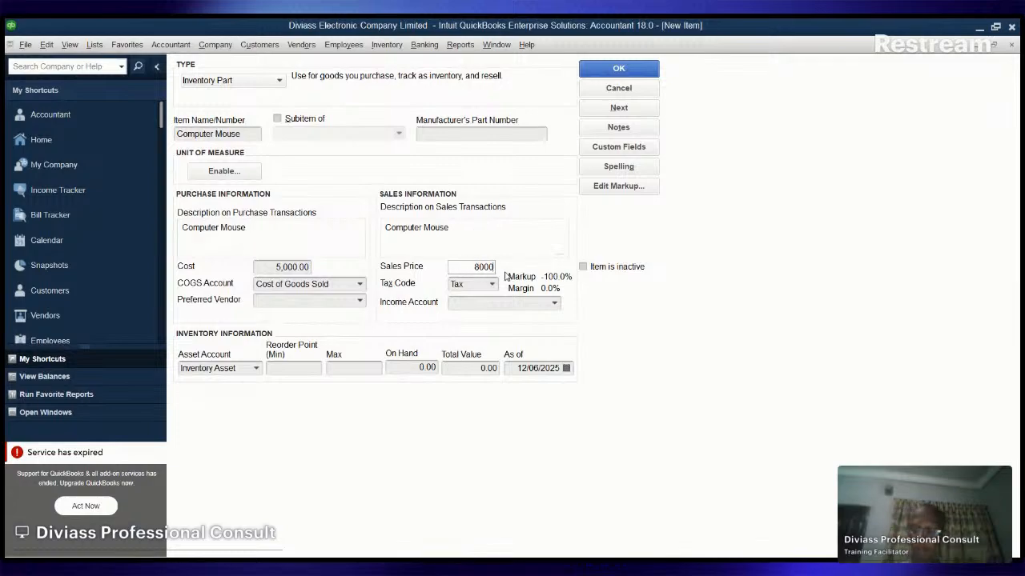
# Set the Computer Mouse's tax code to Non and its income account to Sales, and save the item.
pyautogui.click(493, 284)
pyautogui.click(480, 344)
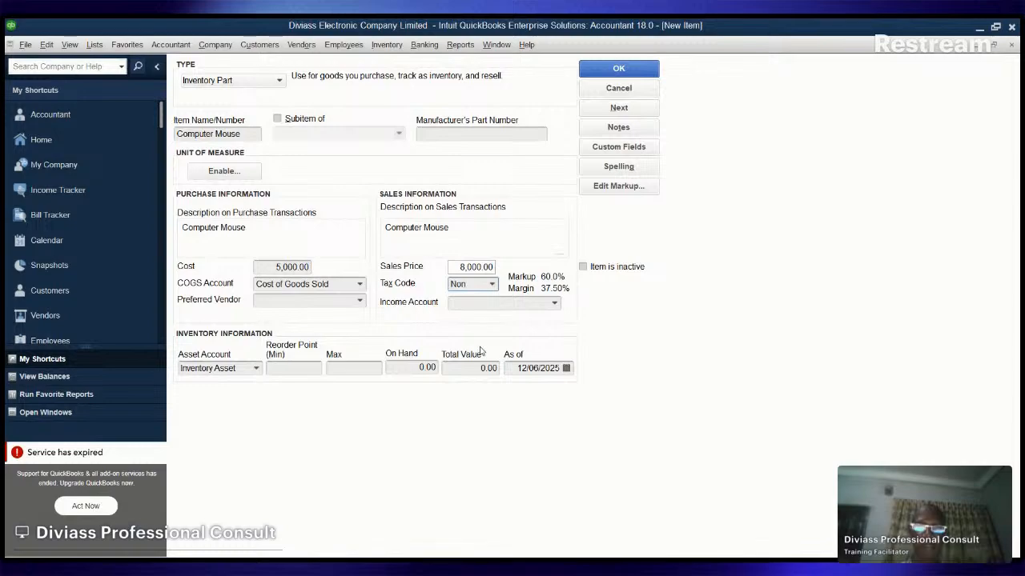
pyautogui.click(540, 302)
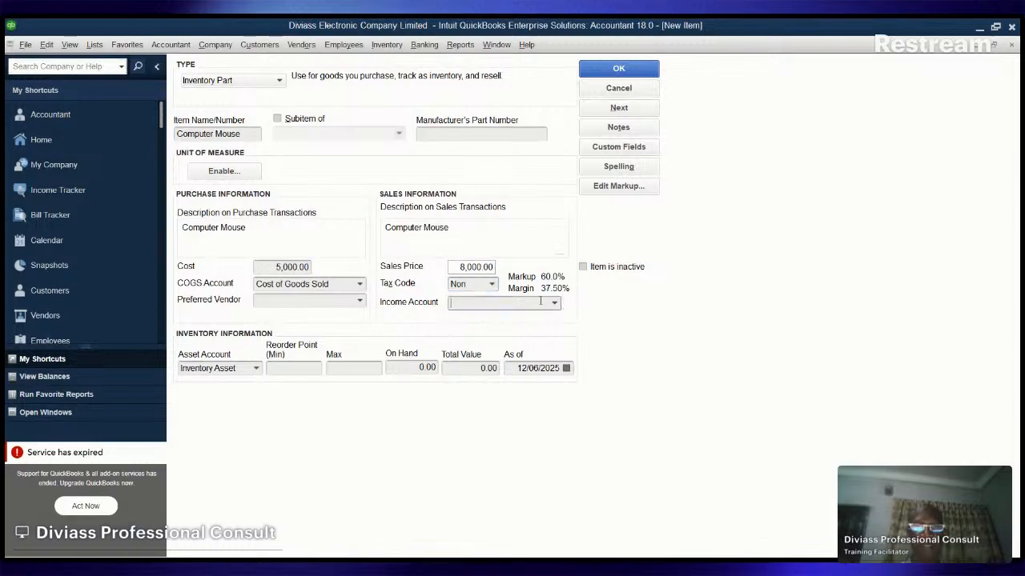
pyautogui.write('Sales')
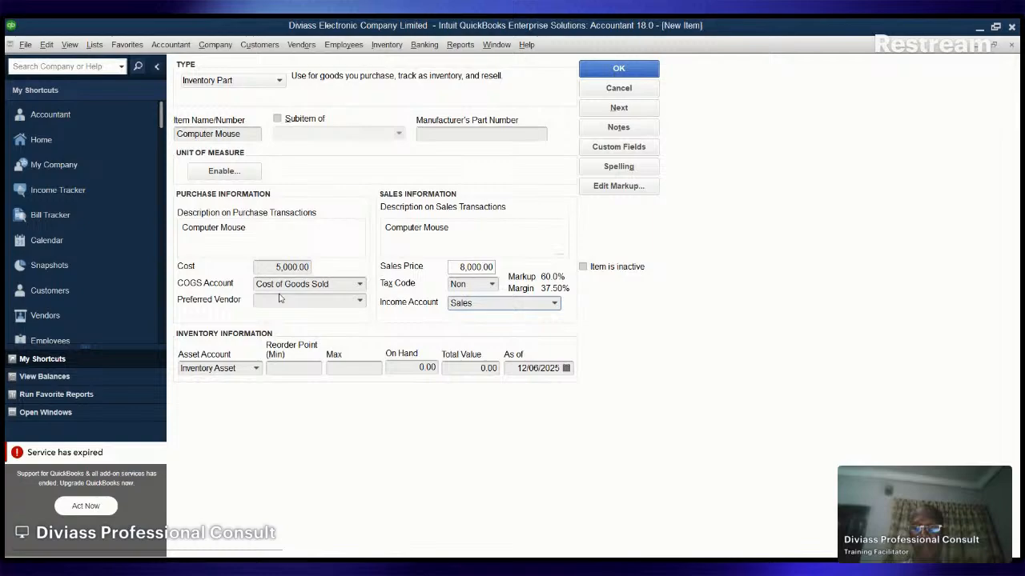
pyautogui.click(634, 70)
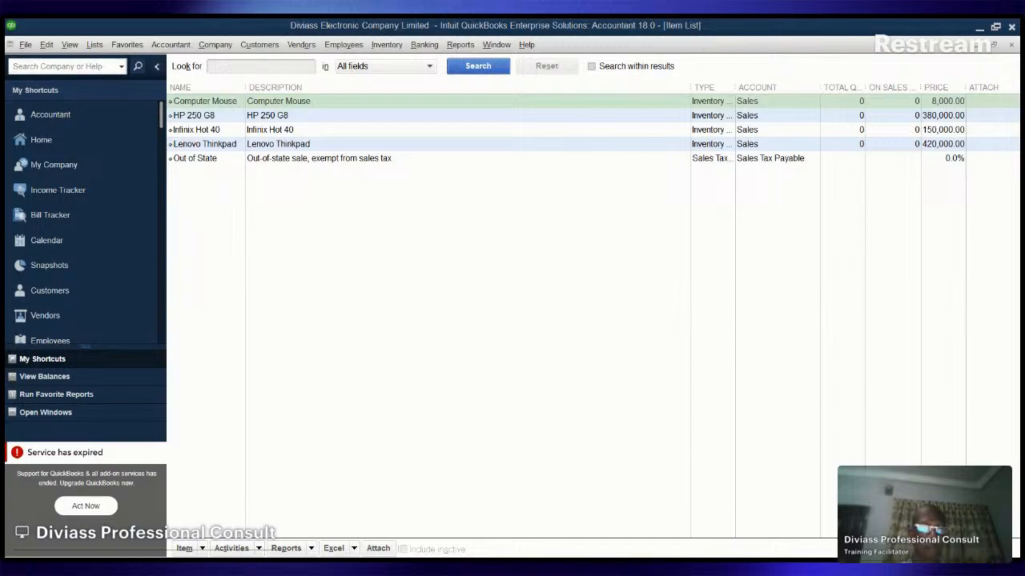
pyautogui.click(397, 242)
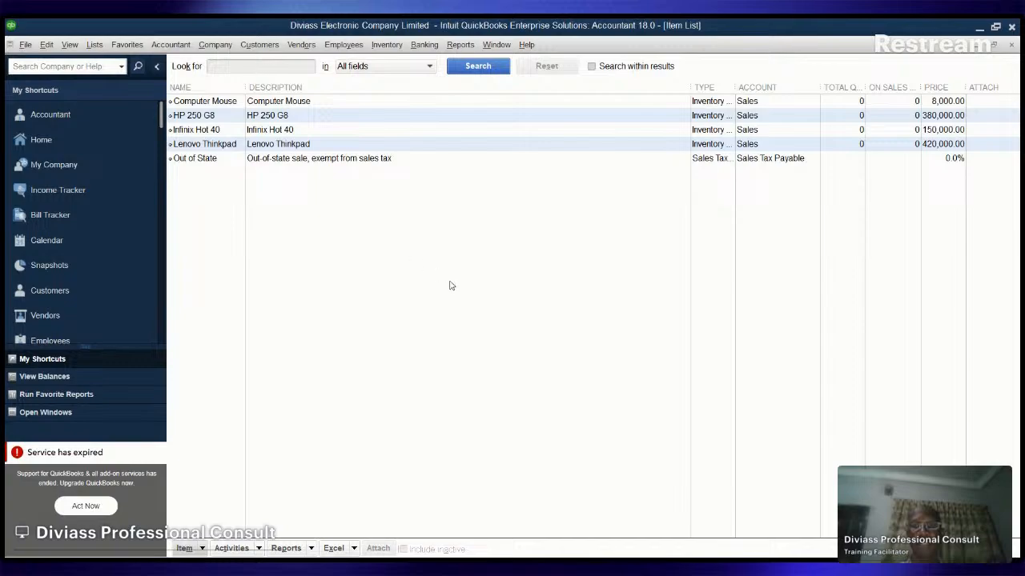
# Create a new Inventory Part item named HP 415 Ink, using HP 415 Ink as its purchase and sales descriptions.
pyautogui.hotkey('ctrl', 'n')
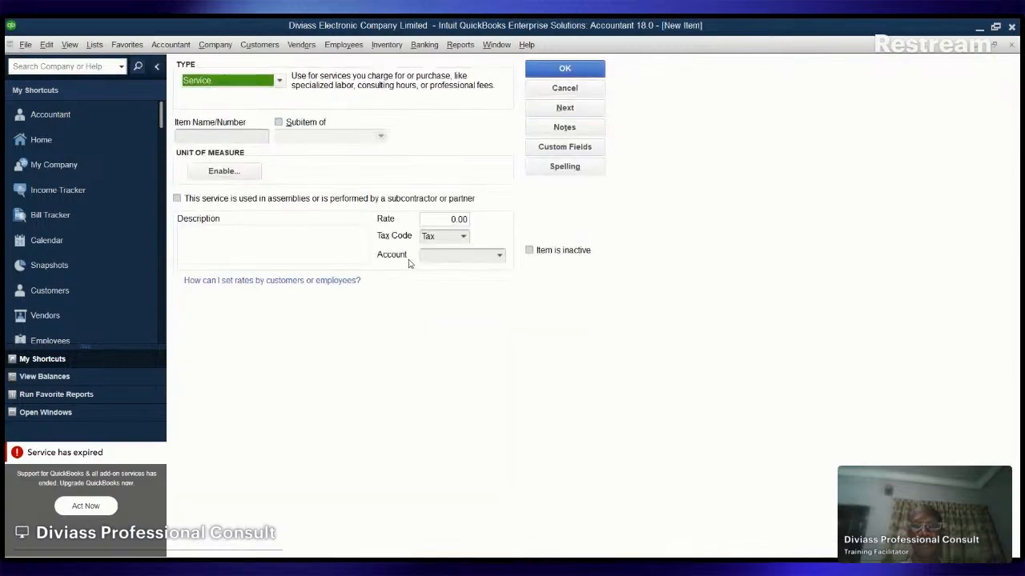
pyautogui.press('Down')
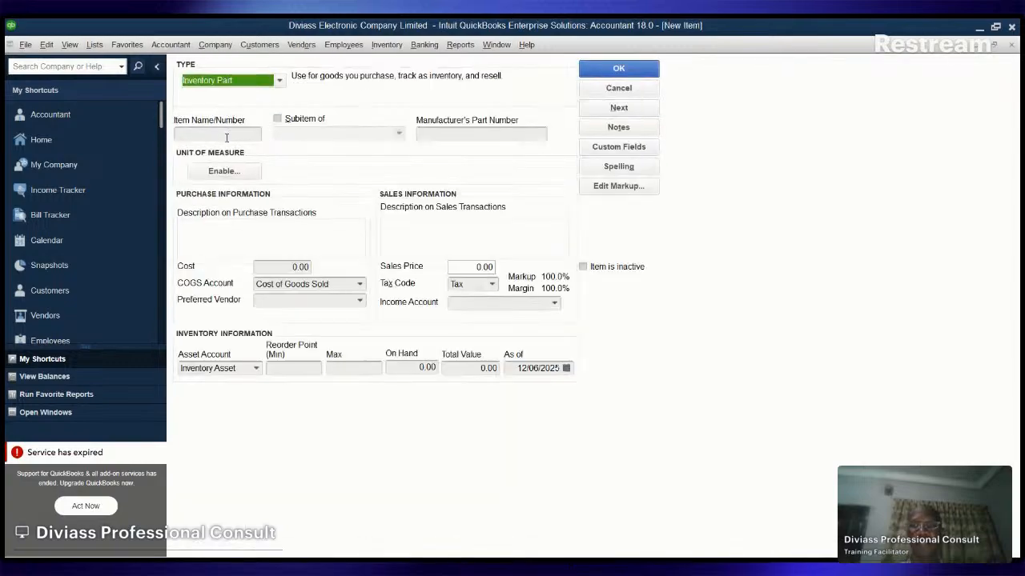
pyautogui.press('Tab')
pyautogui.write('HP 415 Ink')
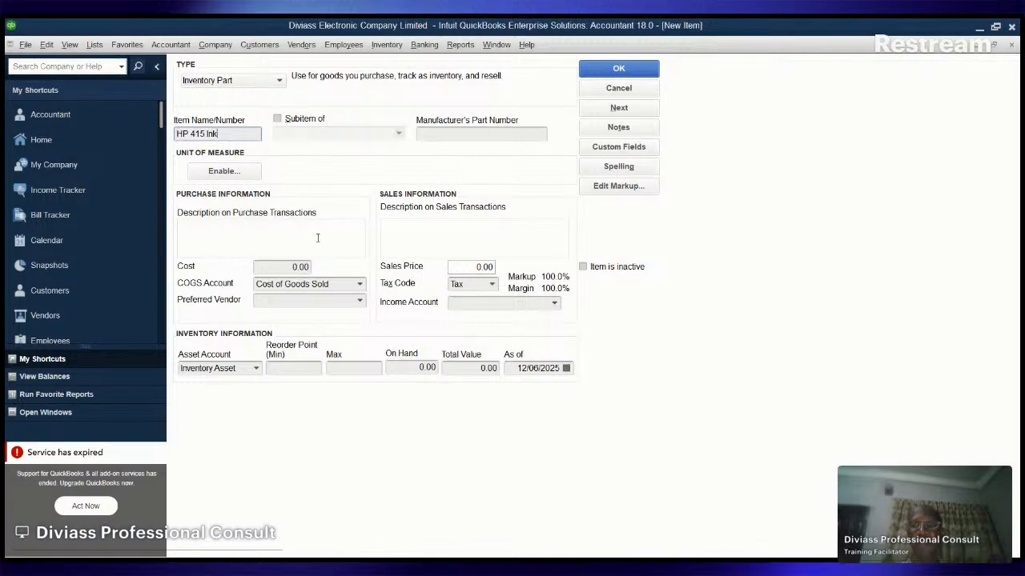
pyautogui.click(269, 251)
pyautogui.write('HP 415 Ink')
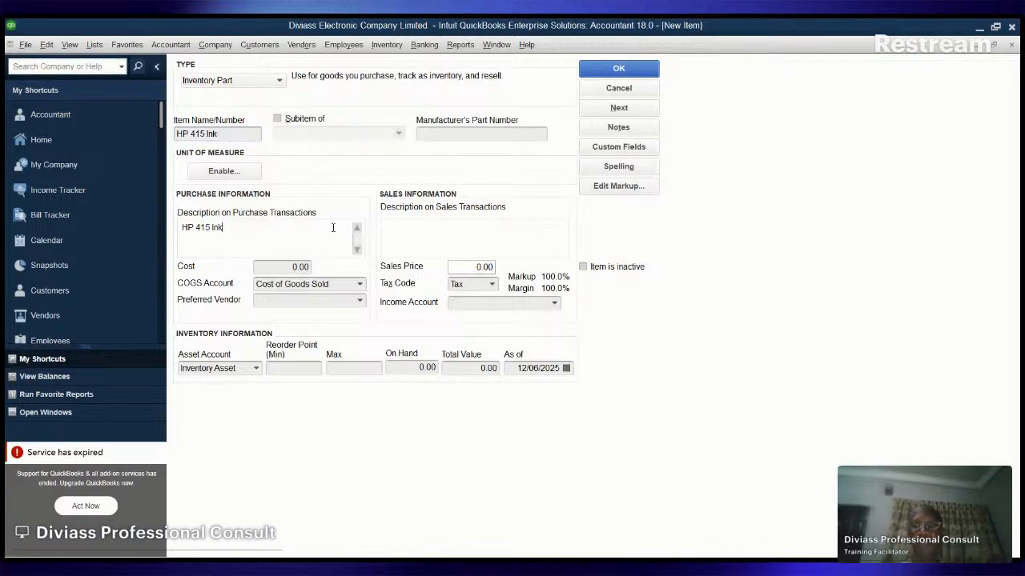
pyautogui.click(389, 237)
# Set the purchase cost of the HP 415 Ink item to 18,000.
pyautogui.click(303, 268)
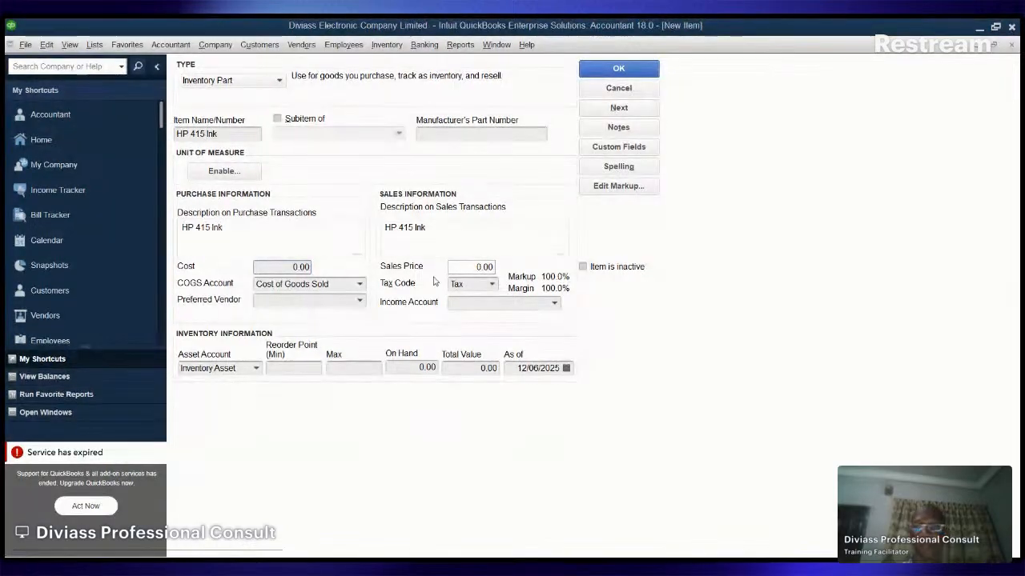
pyautogui.click(295, 267)
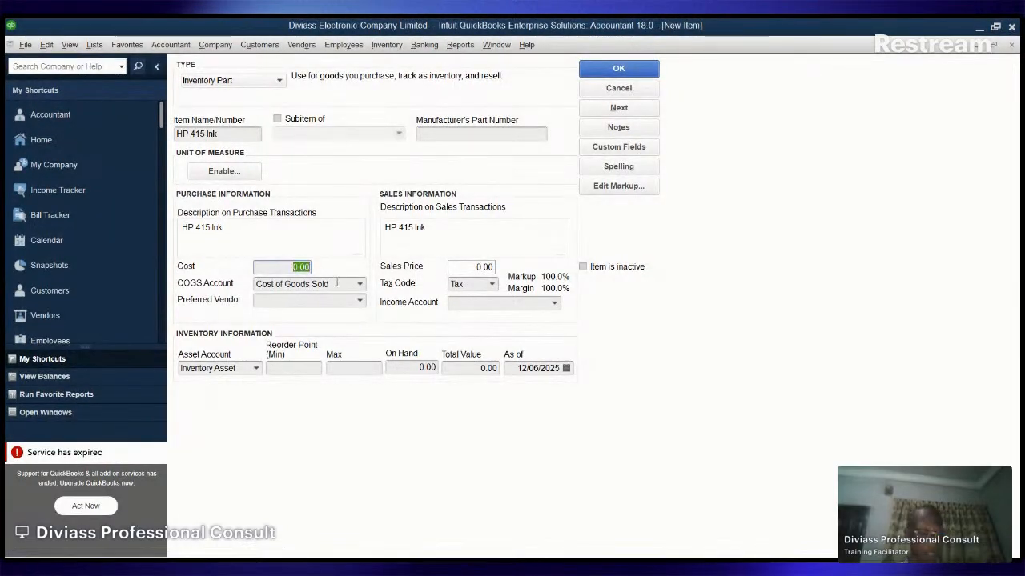
pyautogui.write('18,')
pyautogui.write('000')
pyautogui.press('Tab')
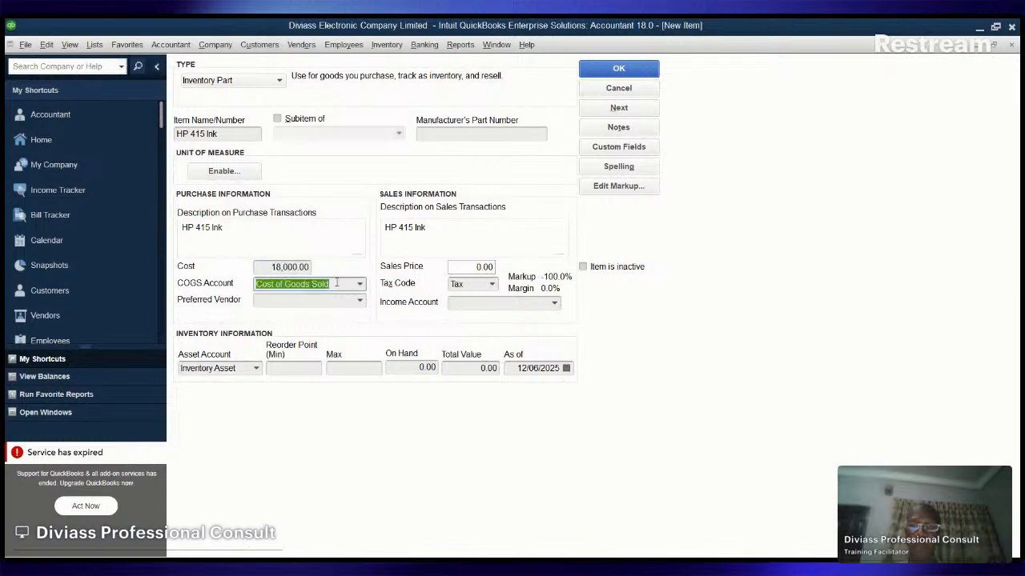
# Fill in the HP 415 Ink's sales information with tax code Non, sales price 25000 and income account Sales.
pyautogui.click(472, 286)
pyautogui.write('n')
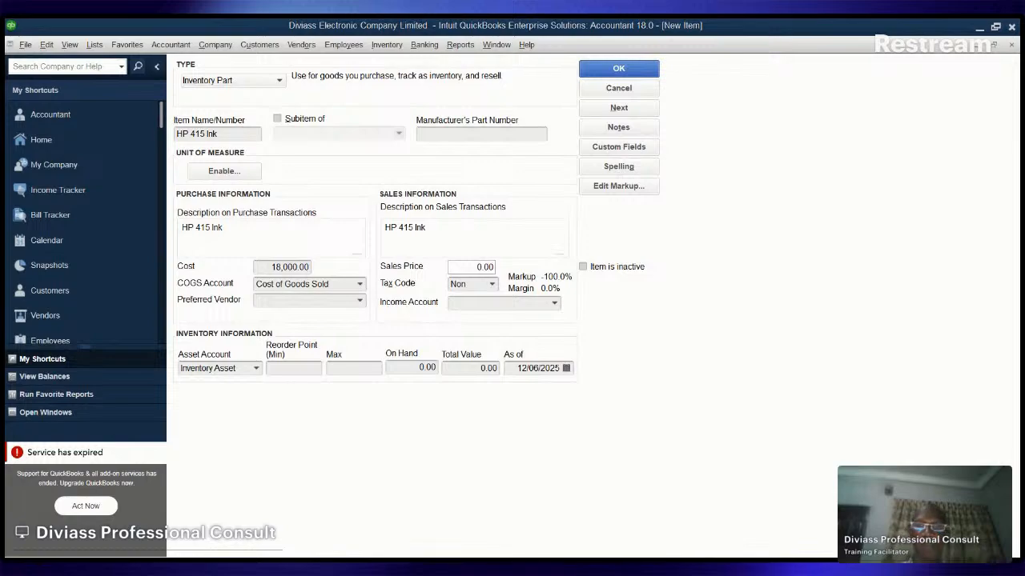
pyautogui.click(485, 267)
pyautogui.write('25000')
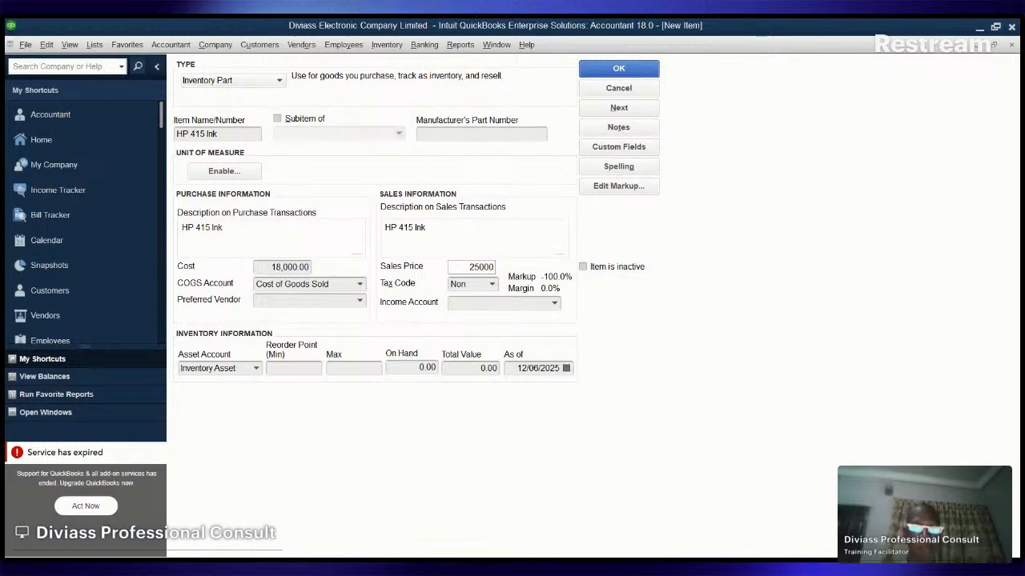
pyautogui.press('Tab')
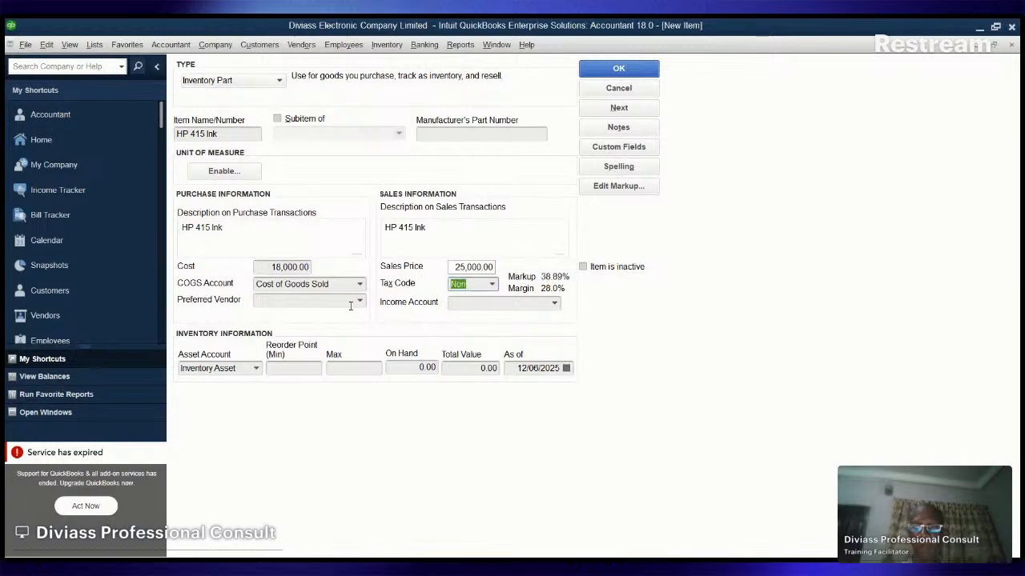
pyautogui.click(528, 306)
pyautogui.write('s')
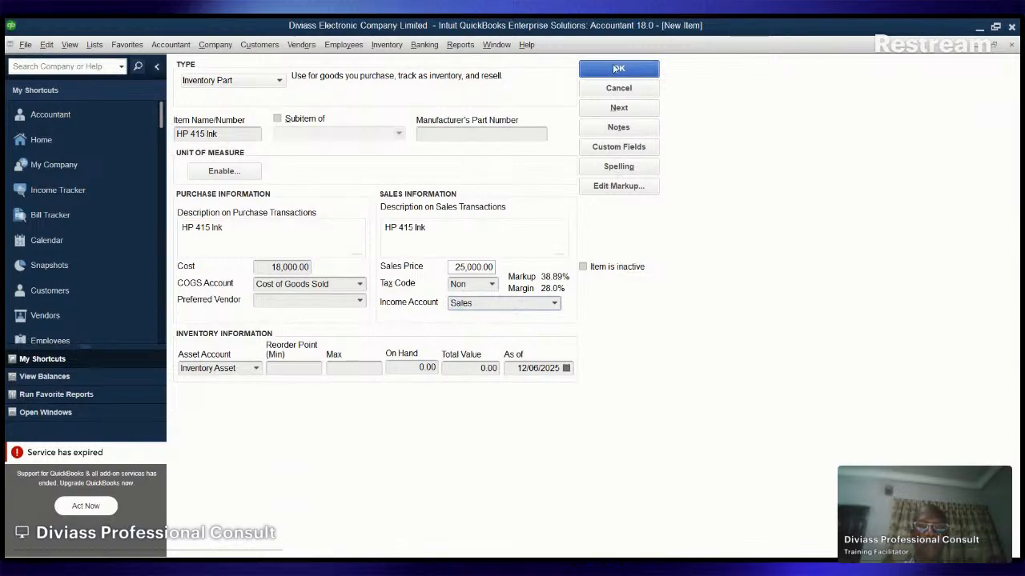
# Save the HP 415 Ink item and close the item list.
pyautogui.click(617, 69)
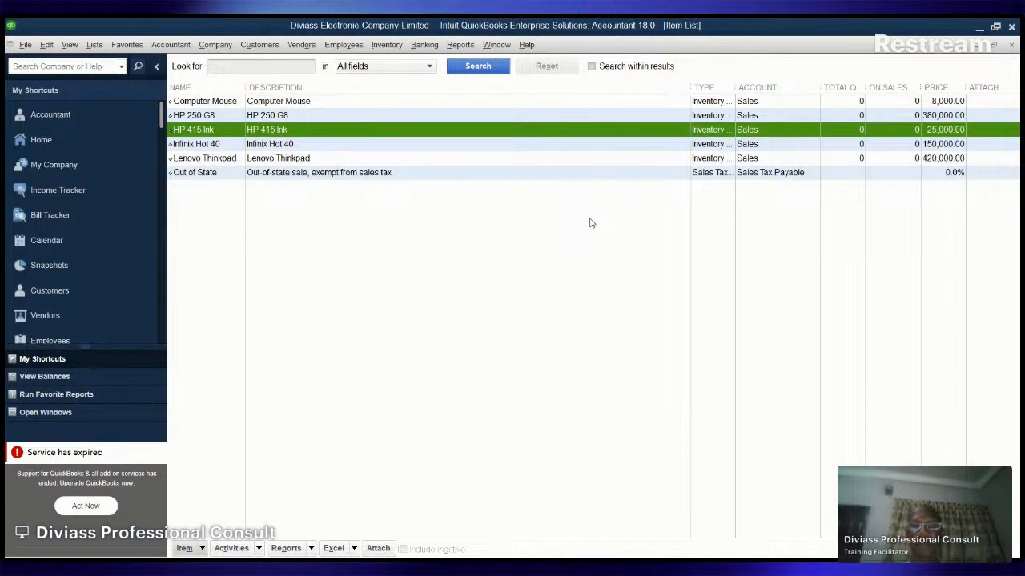
pyautogui.click(590, 221)
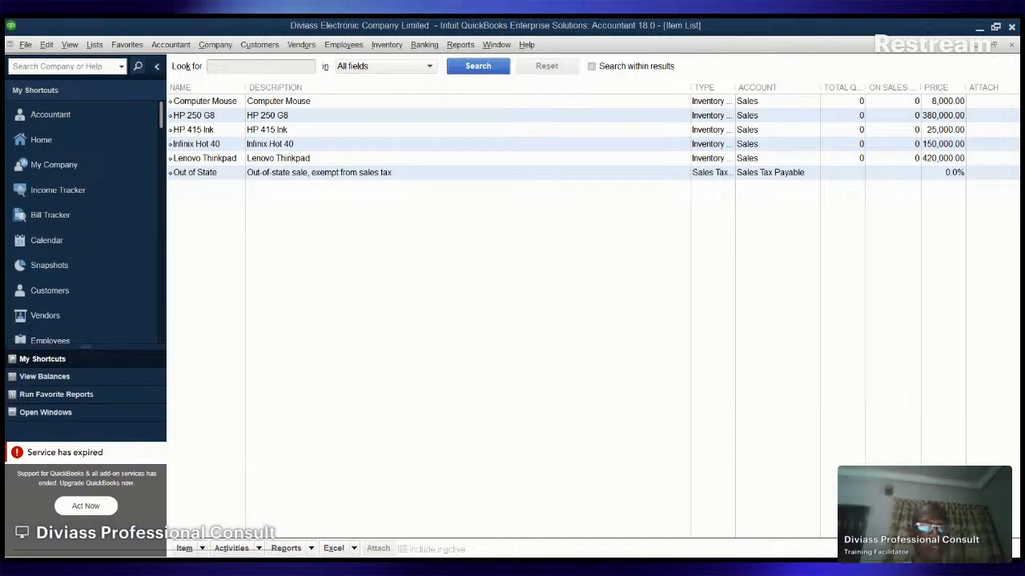
pyautogui.click(1012, 44)
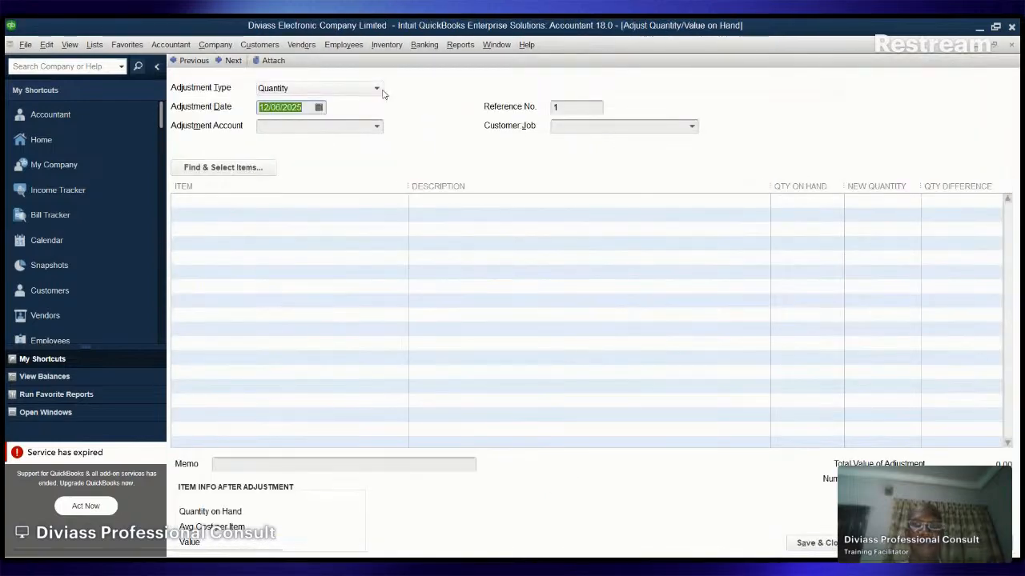
# Set the inventory adjustment's type to Quantity and Total Value and its date to 09/30/2025.
pyautogui.click(379, 91)
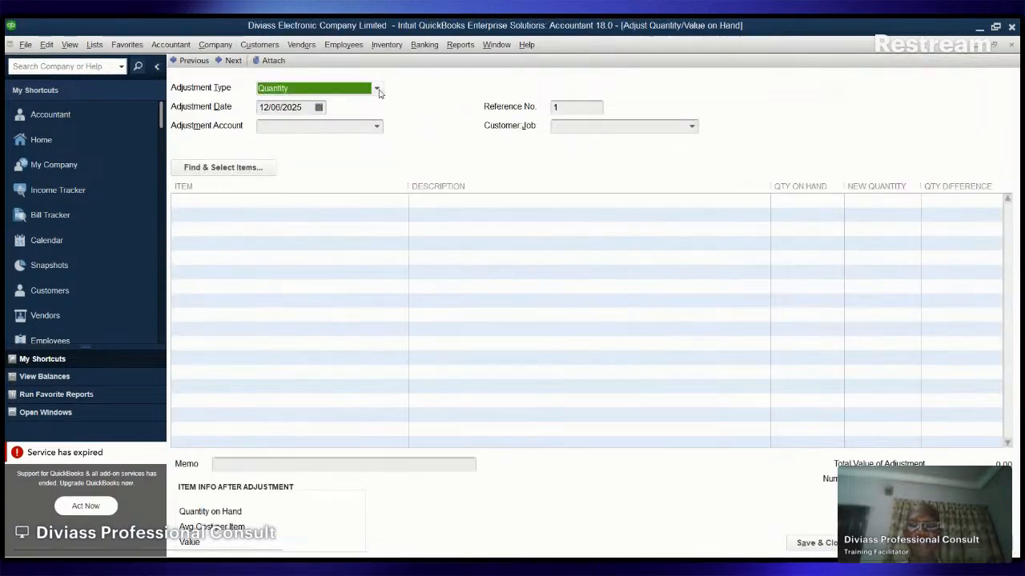
pyautogui.click(306, 135)
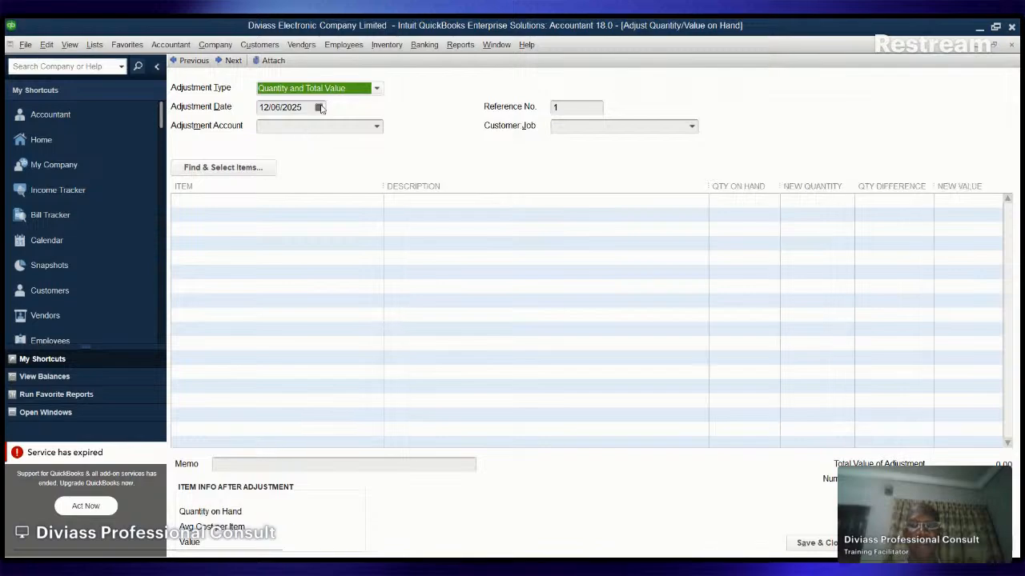
pyautogui.click(319, 107)
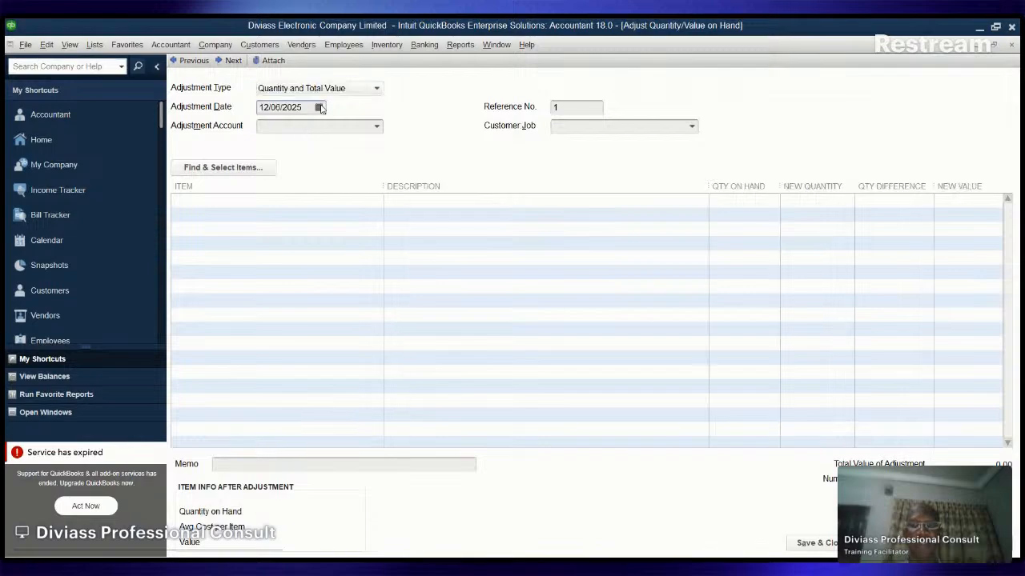
pyautogui.click(409, 121)
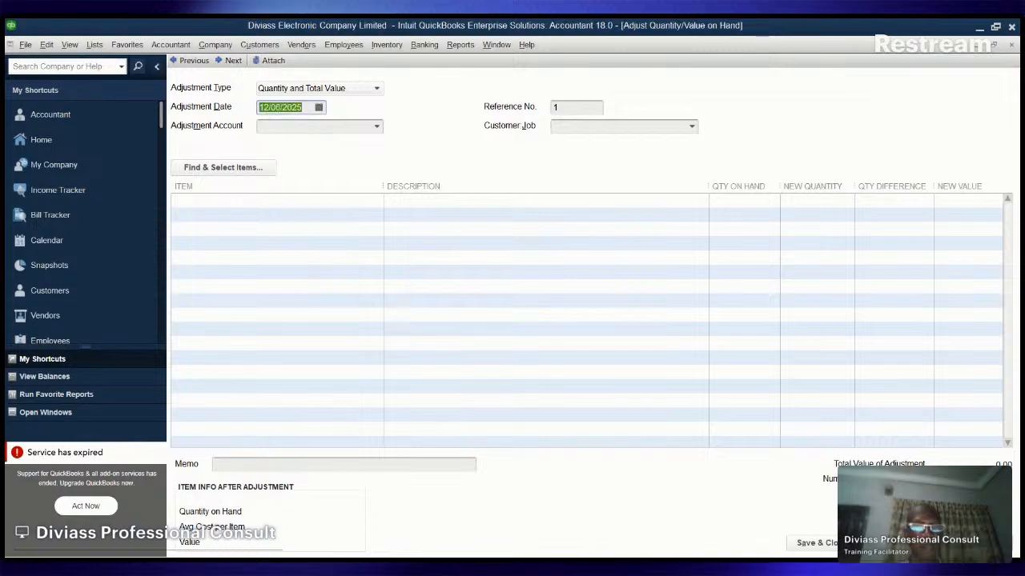
pyautogui.click(322, 106)
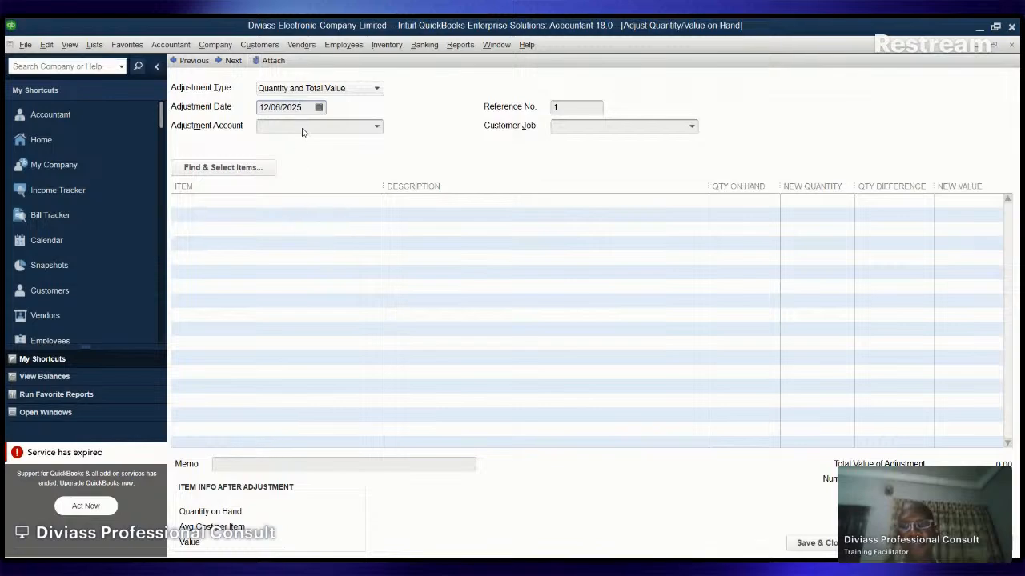
pyautogui.press('t')
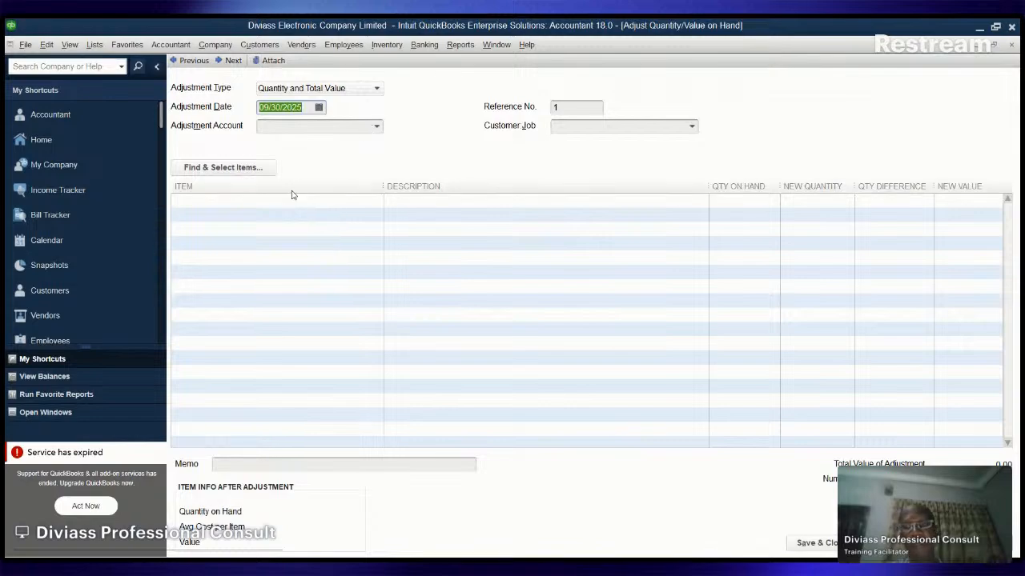
# Choose Opening Balance Equity as the adjustment account for the inventory adjustment.
pyautogui.click(377, 128)
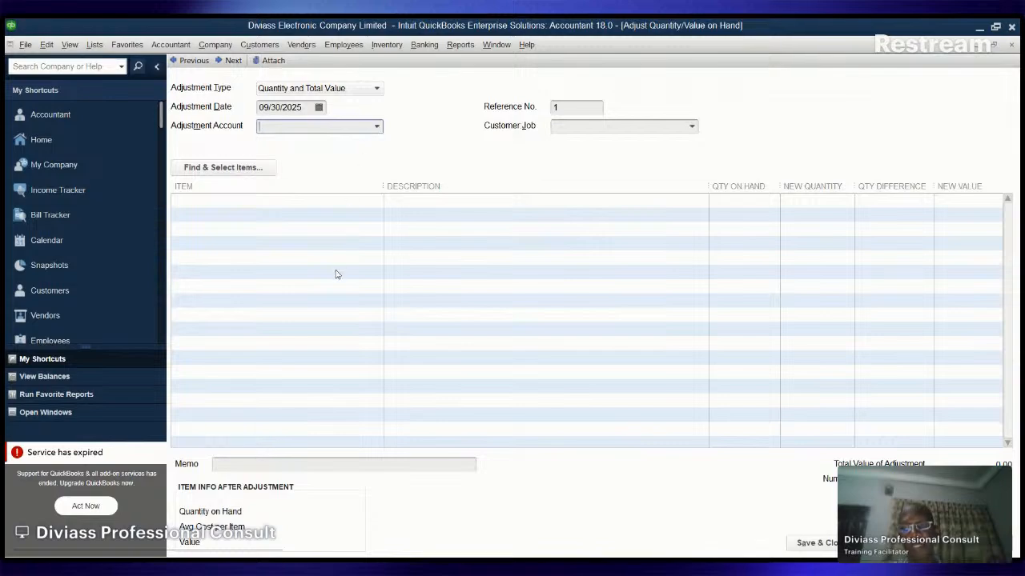
pyautogui.write('e')
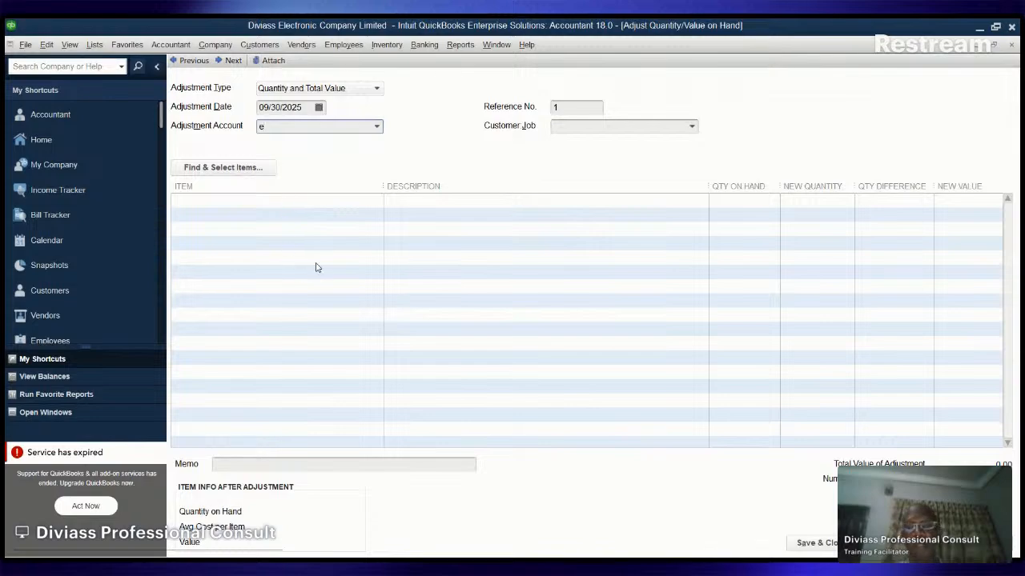
pyautogui.click(315, 189)
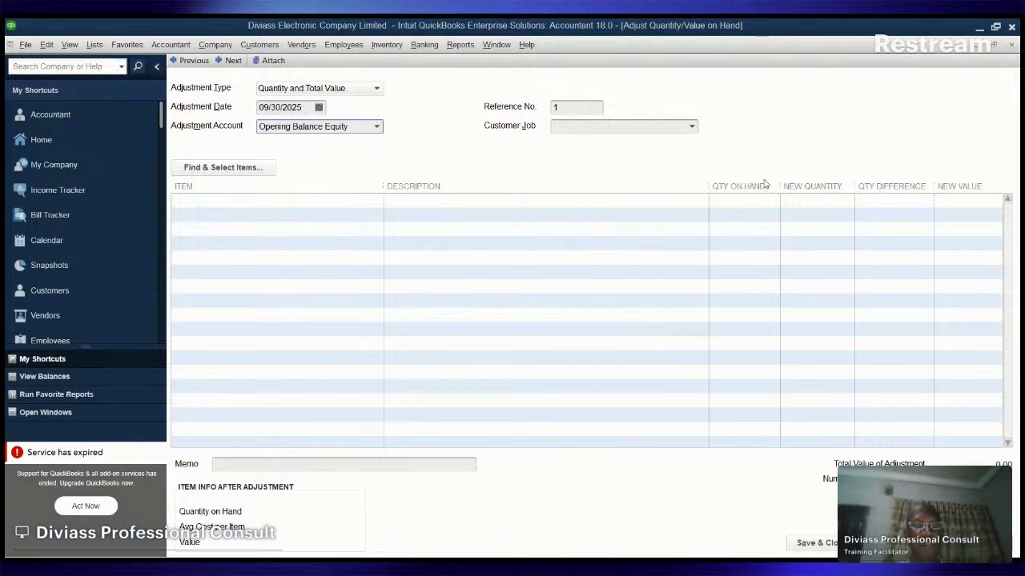
# Add Computer Mouse as the first adjustment line with a new quantity of 30.
pyautogui.click(252, 201)
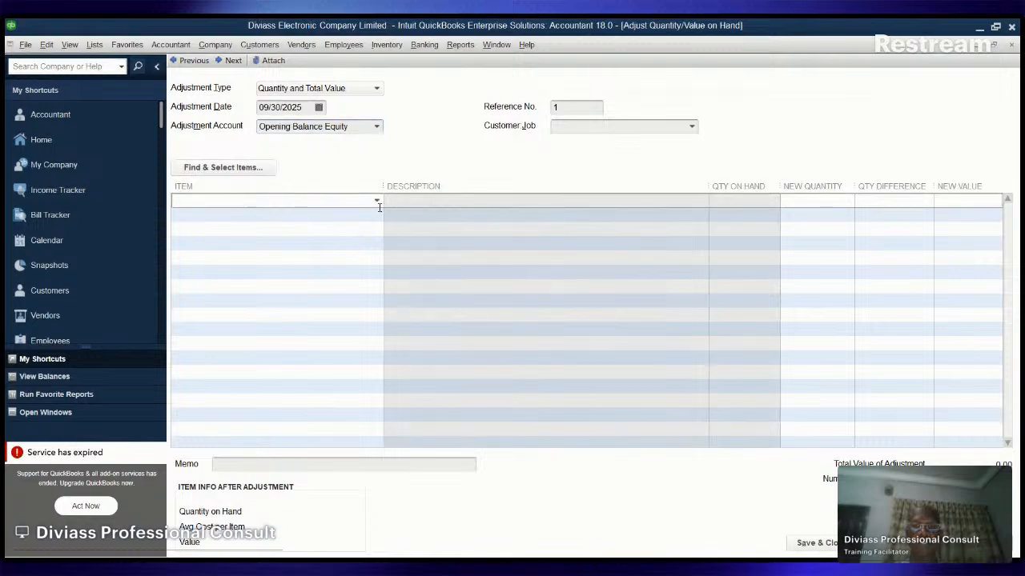
pyautogui.click(222, 250)
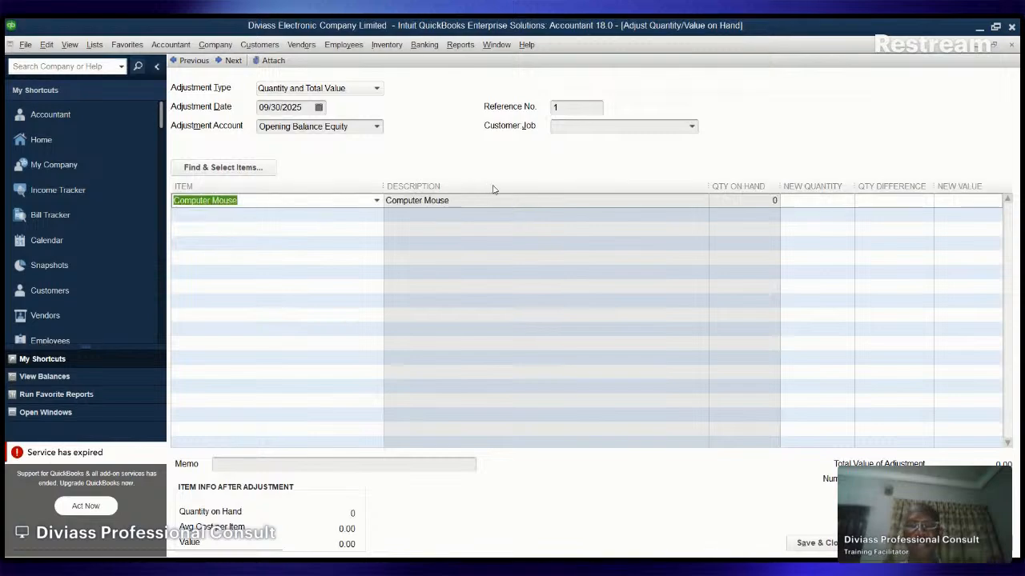
pyautogui.click(822, 201)
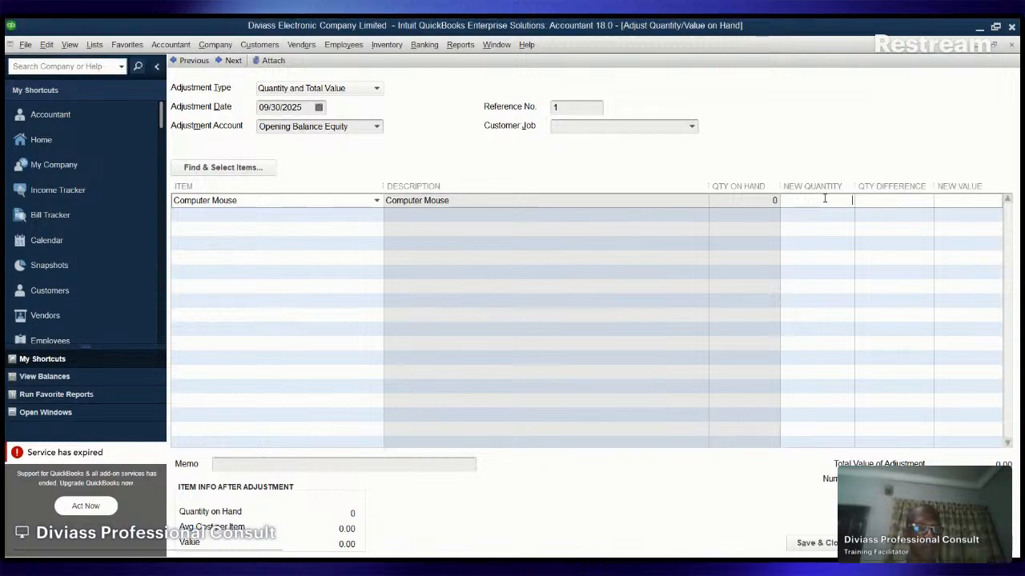
pyautogui.write('30')
pyautogui.press('Tab')
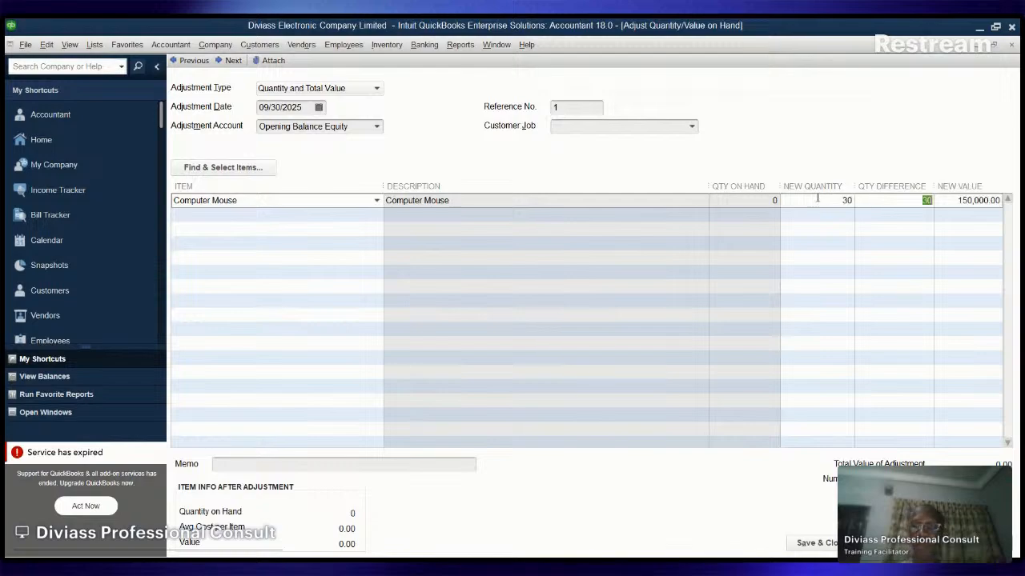
# Add HP 250 G8 as the second adjustment line with a new quantity of 5.
pyautogui.click(312, 213)
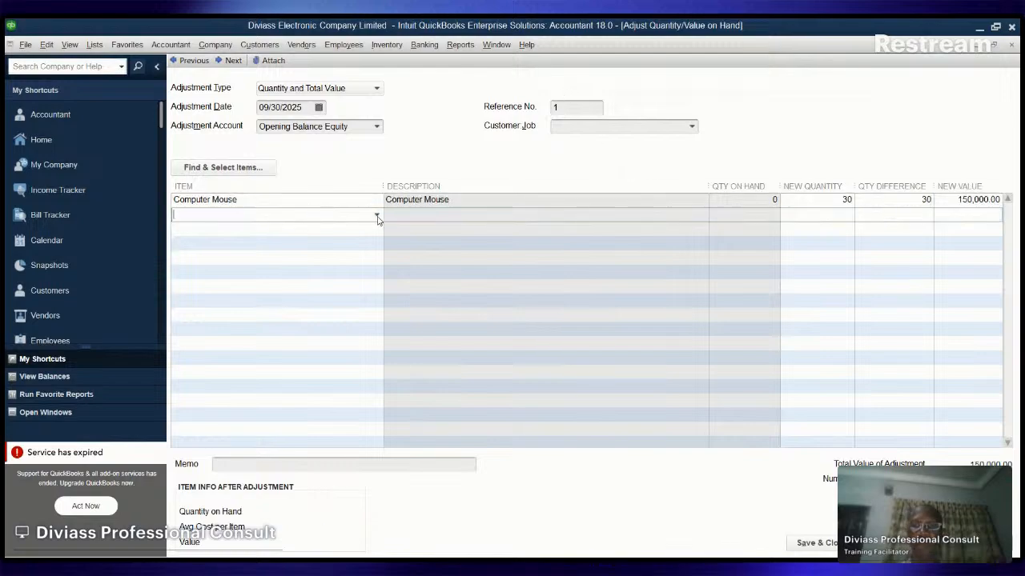
pyautogui.click(241, 279)
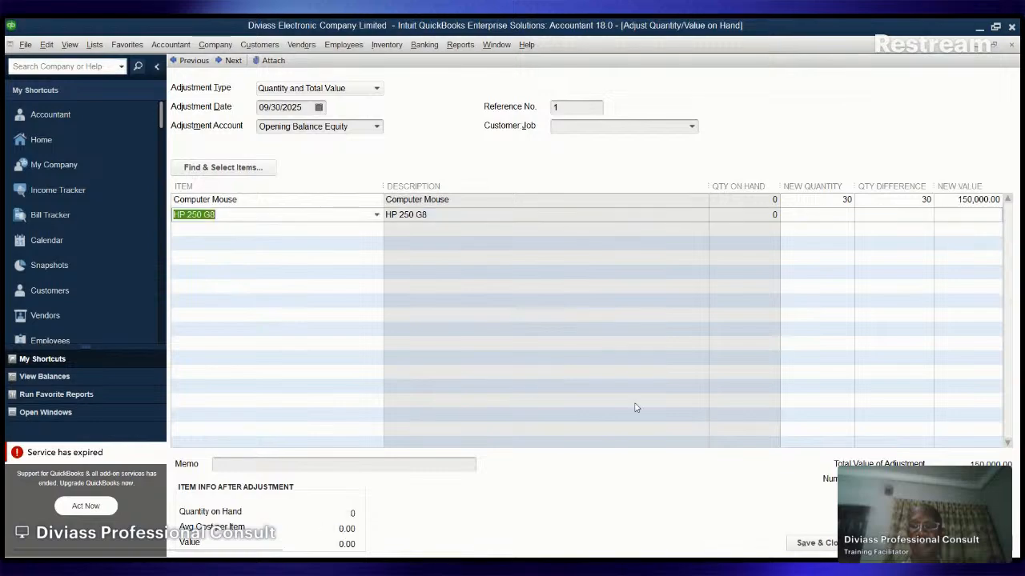
pyautogui.press('Tab')
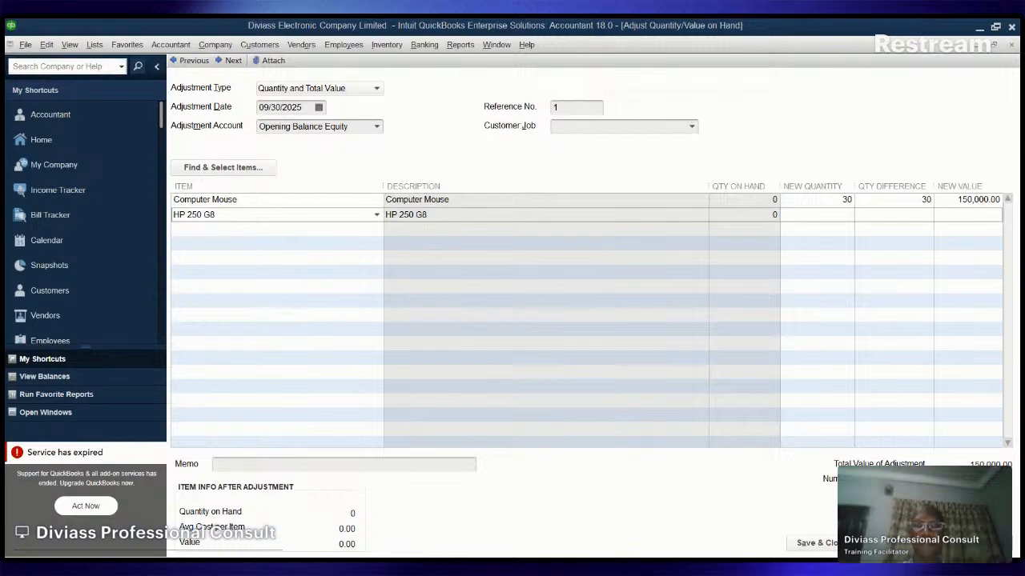
pyautogui.write('5')
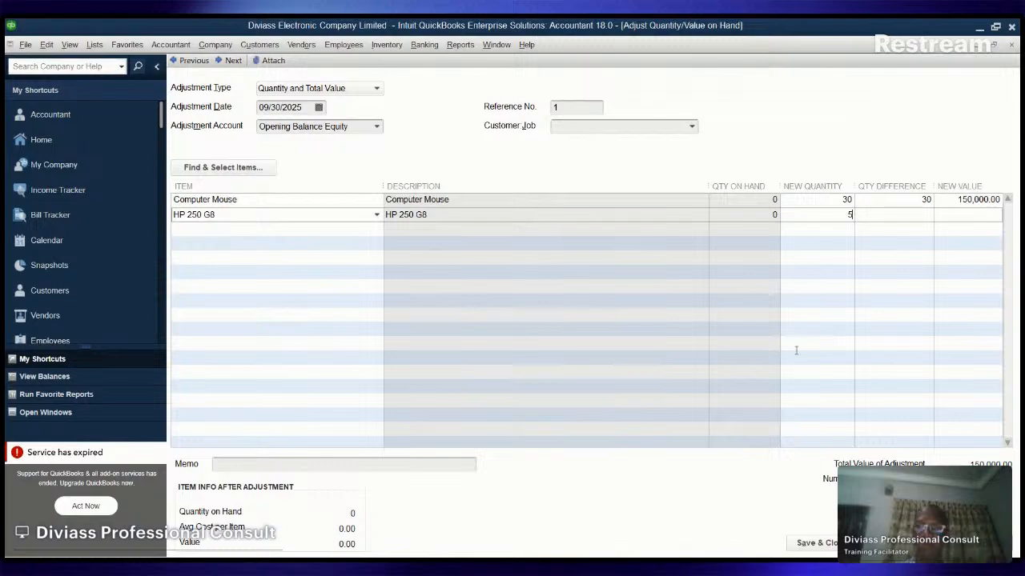
# Add HP 415 Ink as the third adjustment line with a new quantity of 15.
pyautogui.click(334, 228)
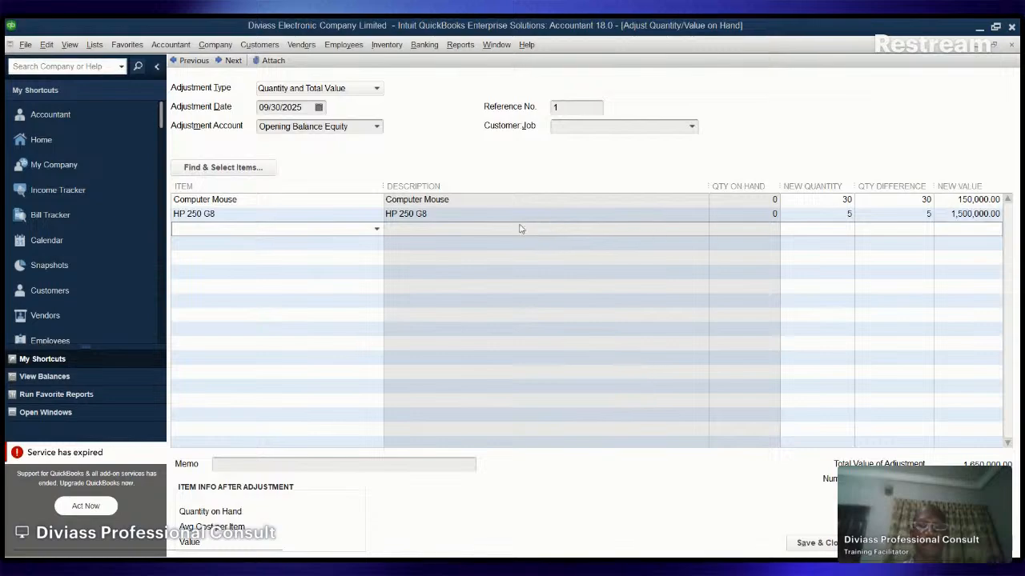
pyautogui.click(201, 307)
pyautogui.click(832, 232)
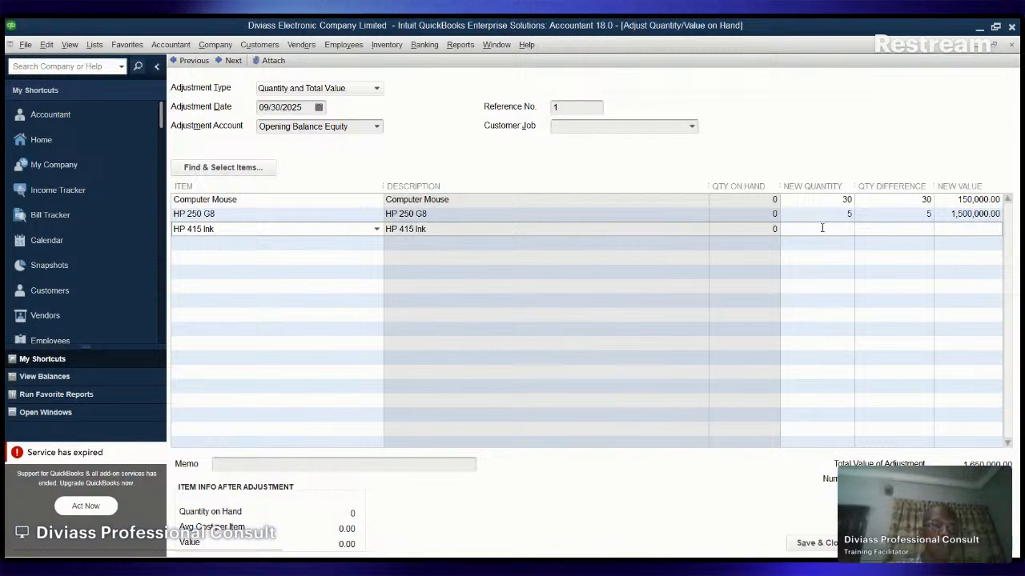
pyautogui.write('15')
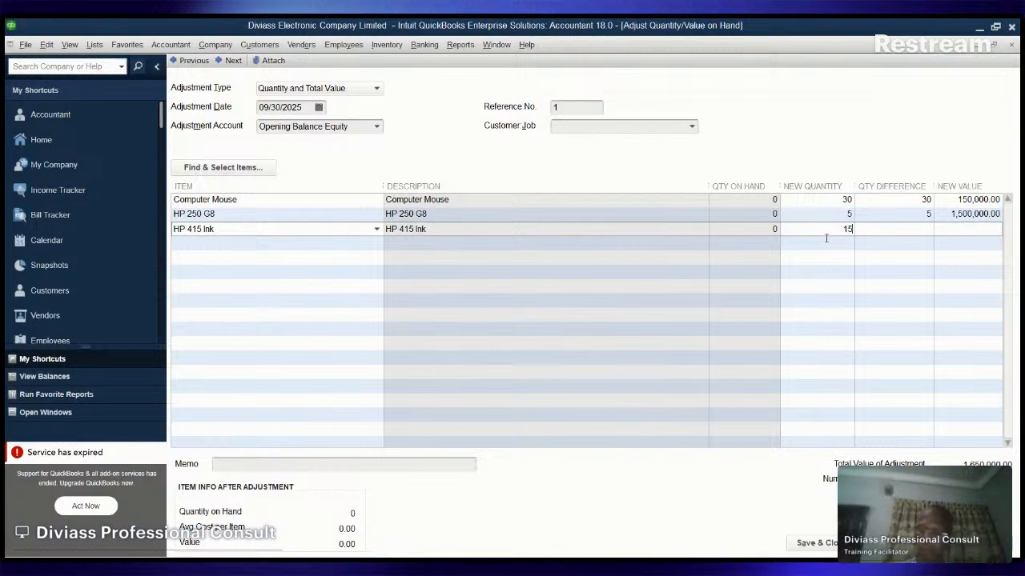
pyautogui.press('Tab')
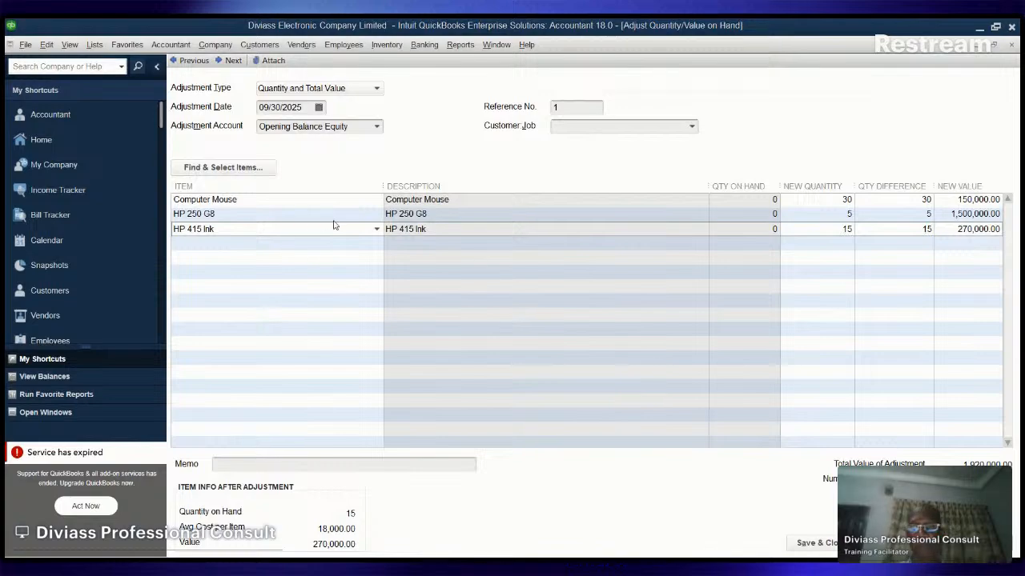
# Add Infinix Hot 40 as the fourth adjustment line with a new quantity of 10.
pyautogui.click(374, 245)
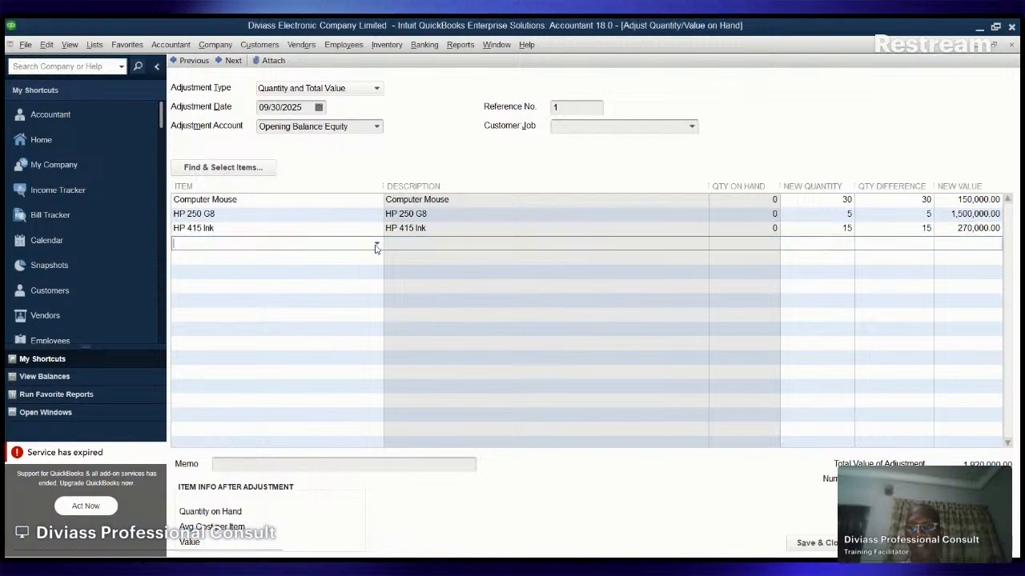
pyautogui.click(315, 338)
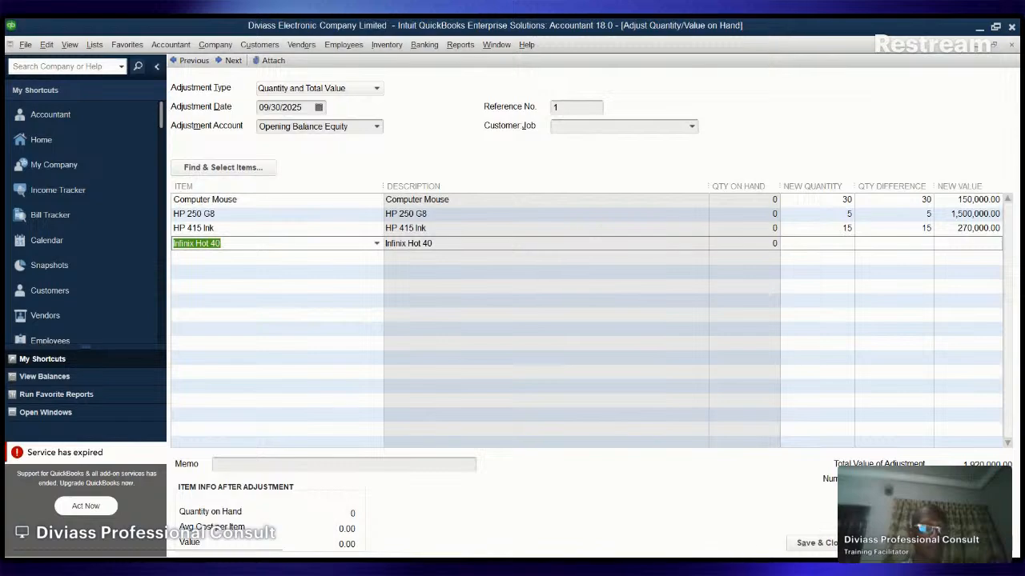
pyautogui.press('Tab')
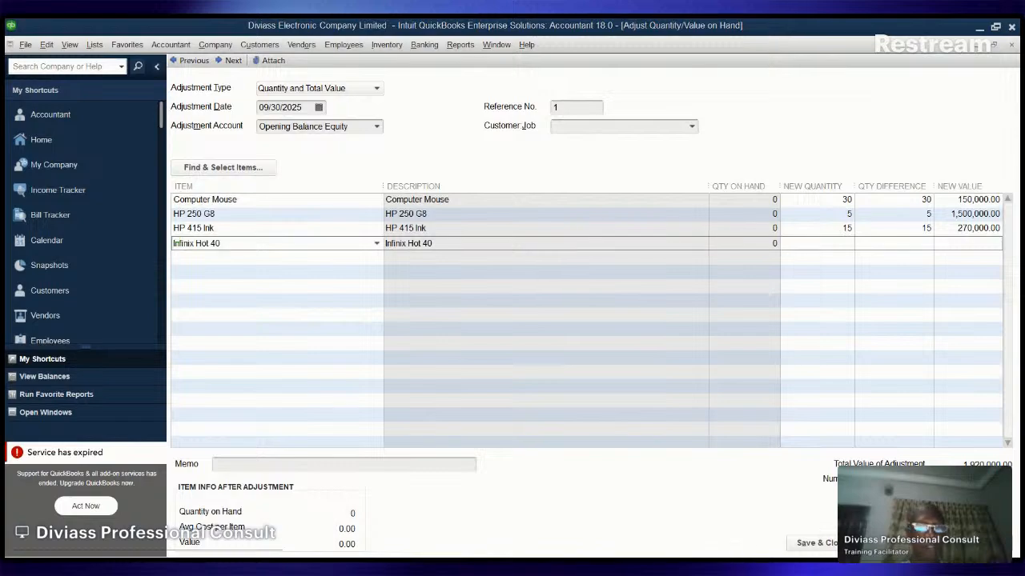
pyautogui.write('10')
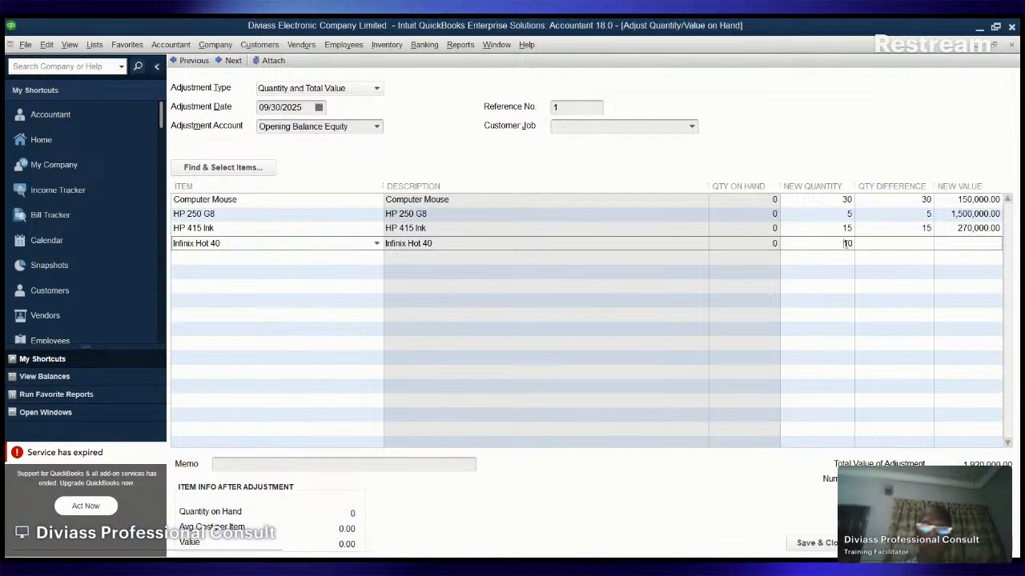
pyautogui.press('Tab')
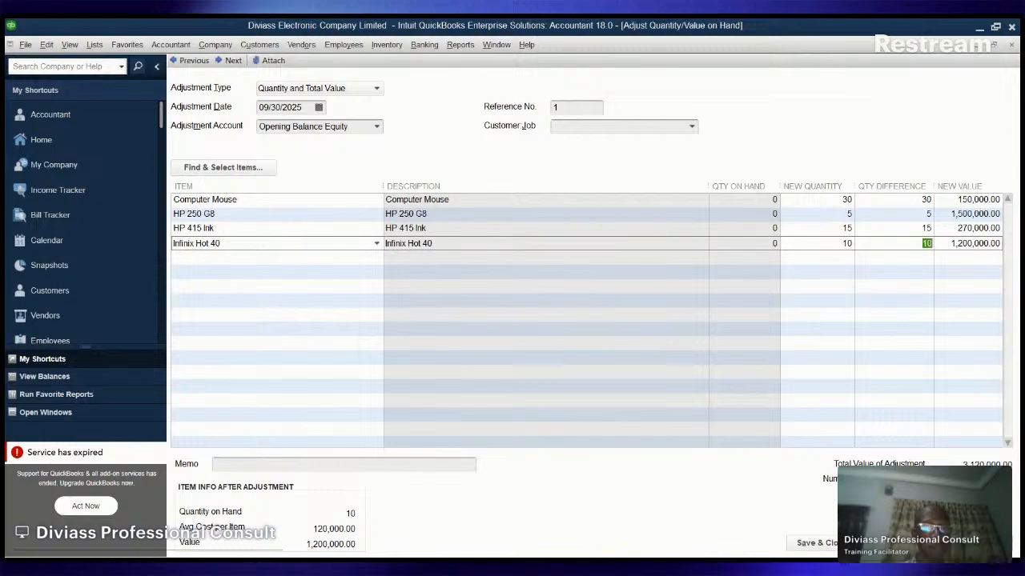
# Add Lenovo Thinkpad as the fifth adjustment line with a new quantity of 3, and save and close the adjustment.
pyautogui.hotkey('alt', 'Tab')
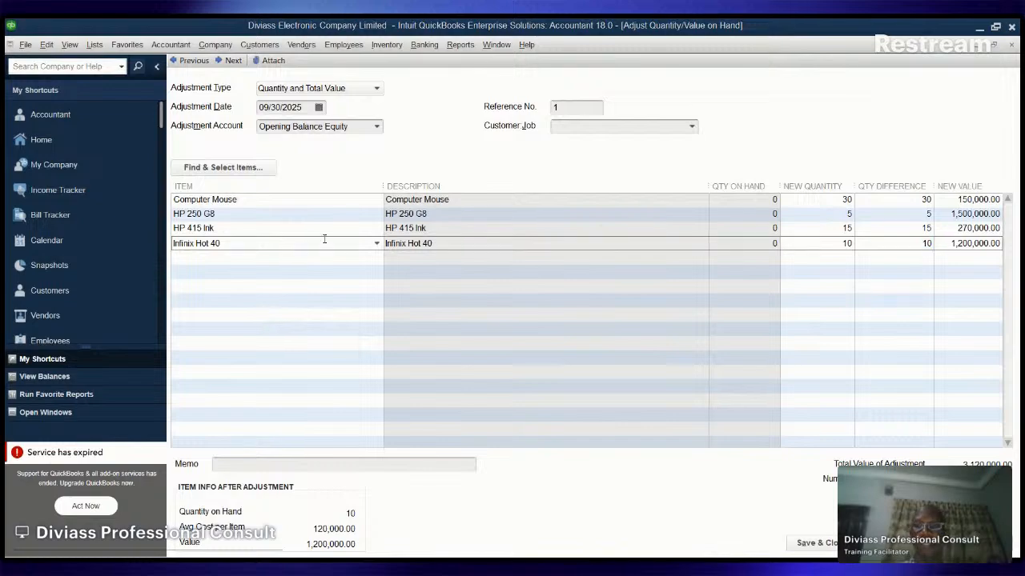
pyautogui.click(267, 256)
pyautogui.click(378, 259)
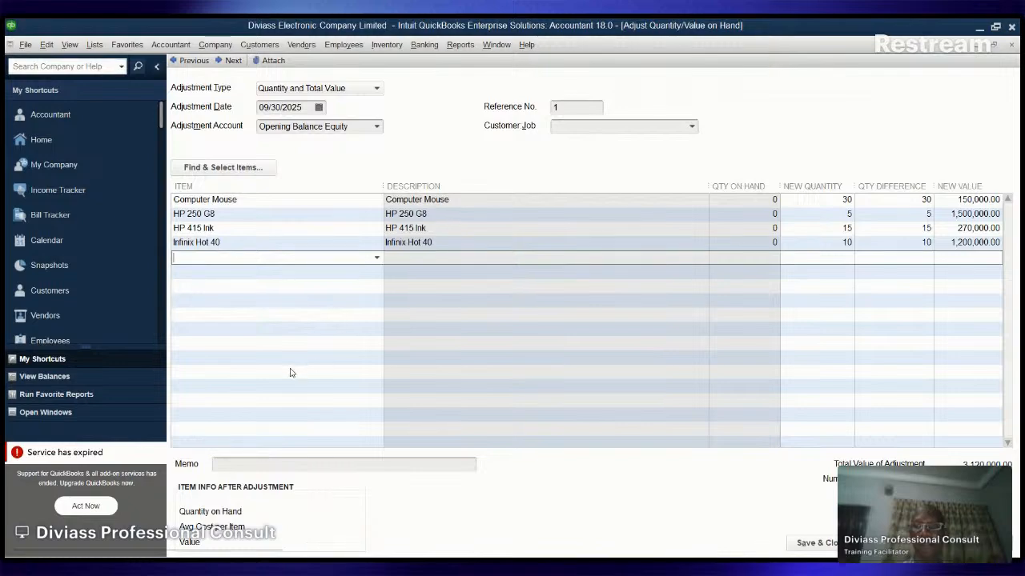
pyautogui.click(267, 363)
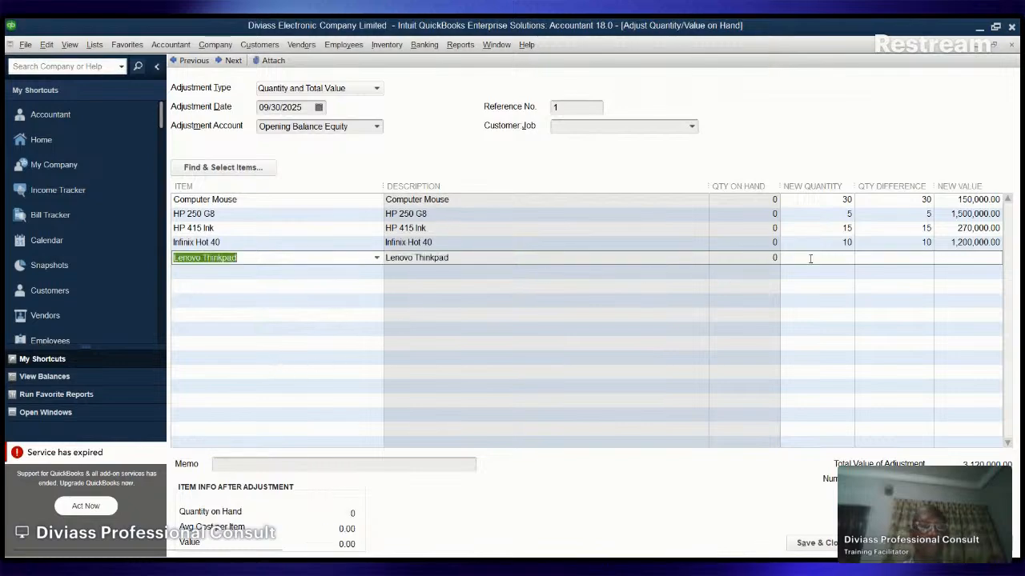
pyautogui.click(808, 257)
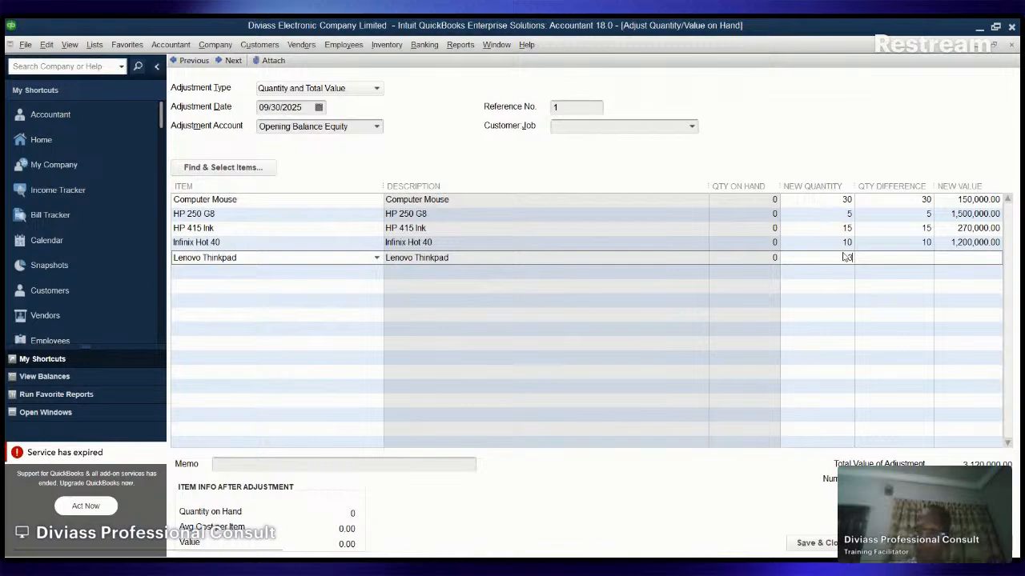
pyautogui.write('3')
pyautogui.press('Tab')
pyautogui.press('Tab')
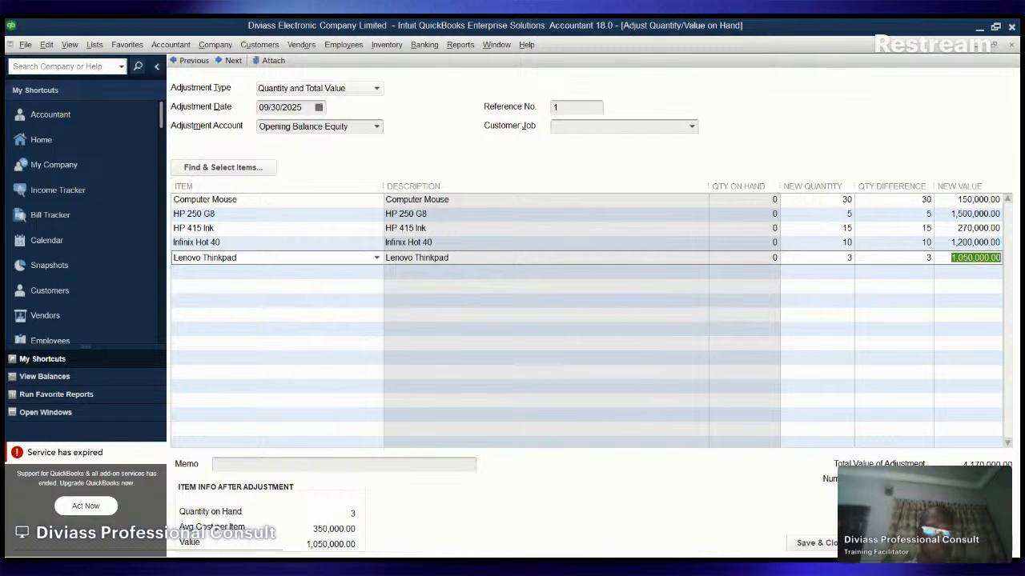
pyautogui.click(816, 543)
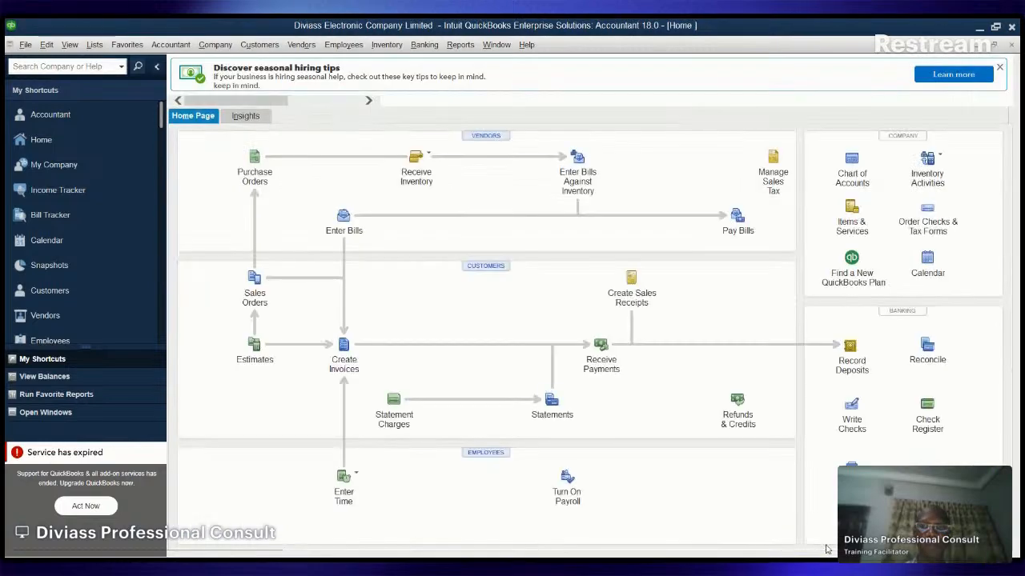
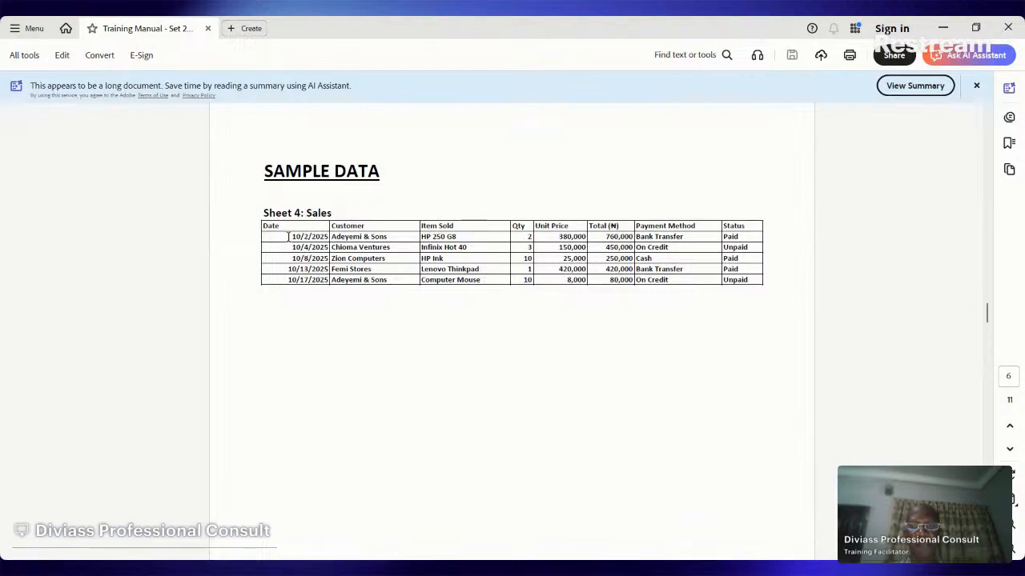
# Copy the five sales rows under Sheet 4: Sales in the training manual.
pyautogui.moveTo(290, 236); pyautogui.dragTo(750, 282)
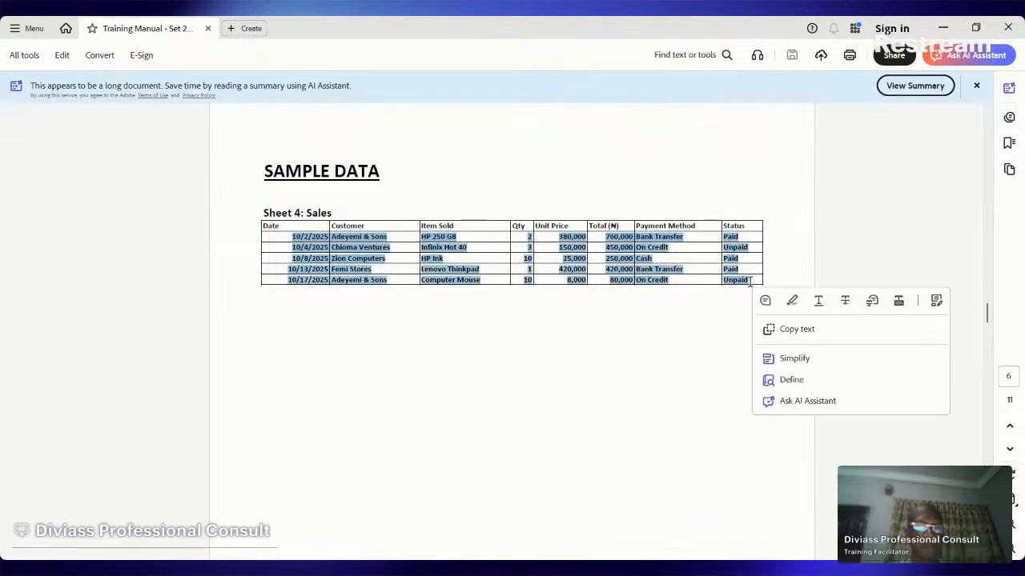
pyautogui.click(803, 331)
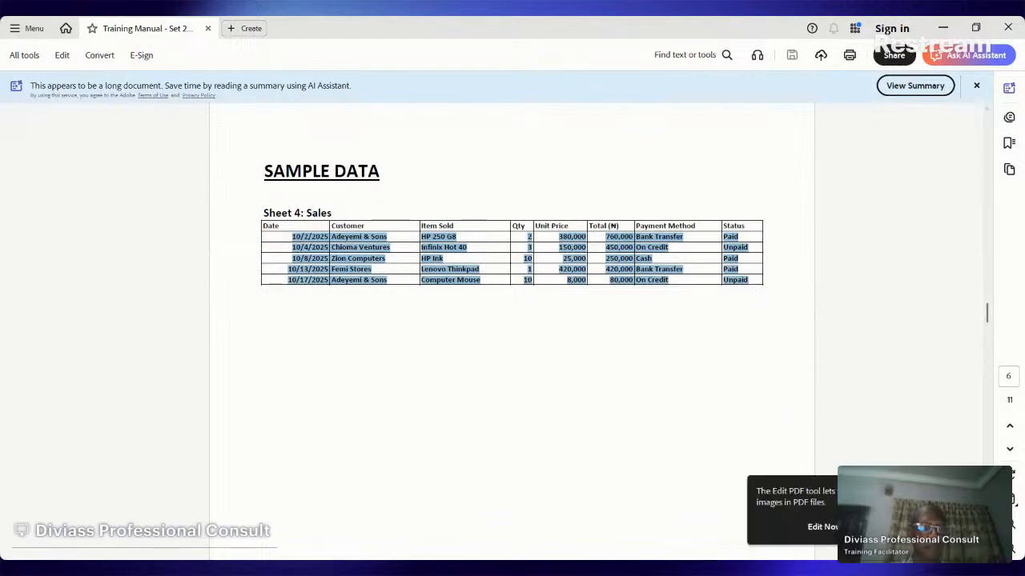
pyautogui.click(583, 377)
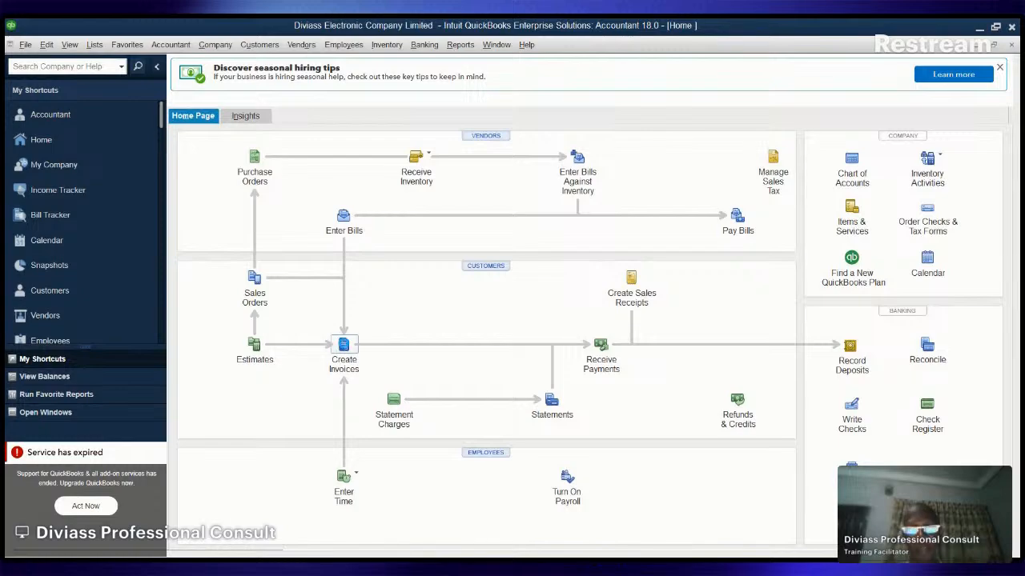
# Switch to QuickBooks and start a sales receipt for Adeyemi & Sons with cash payment, dated 10/02/2025.
pyautogui.click(345, 344)
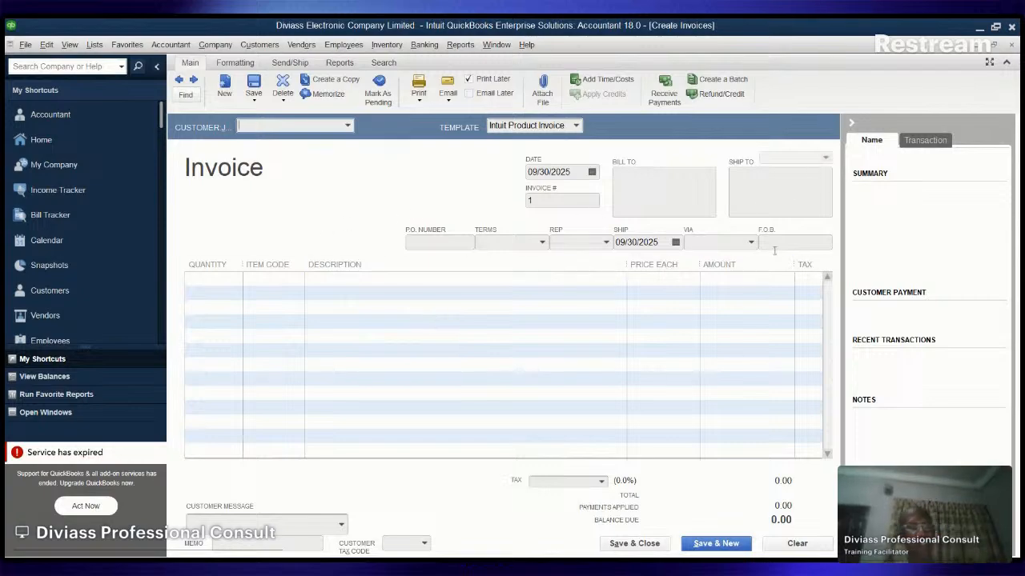
pyautogui.click(1013, 46)
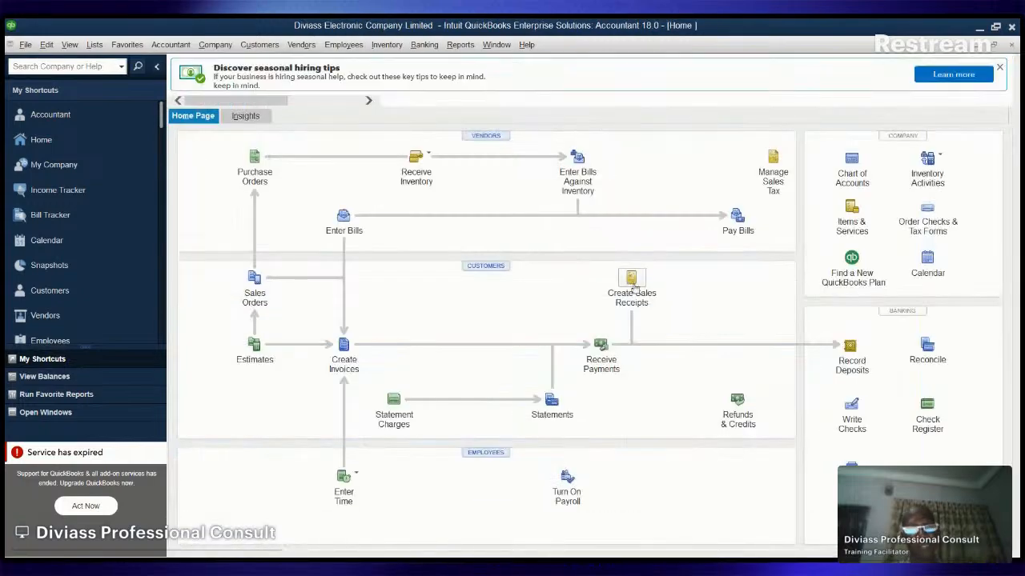
pyautogui.click(631, 280)
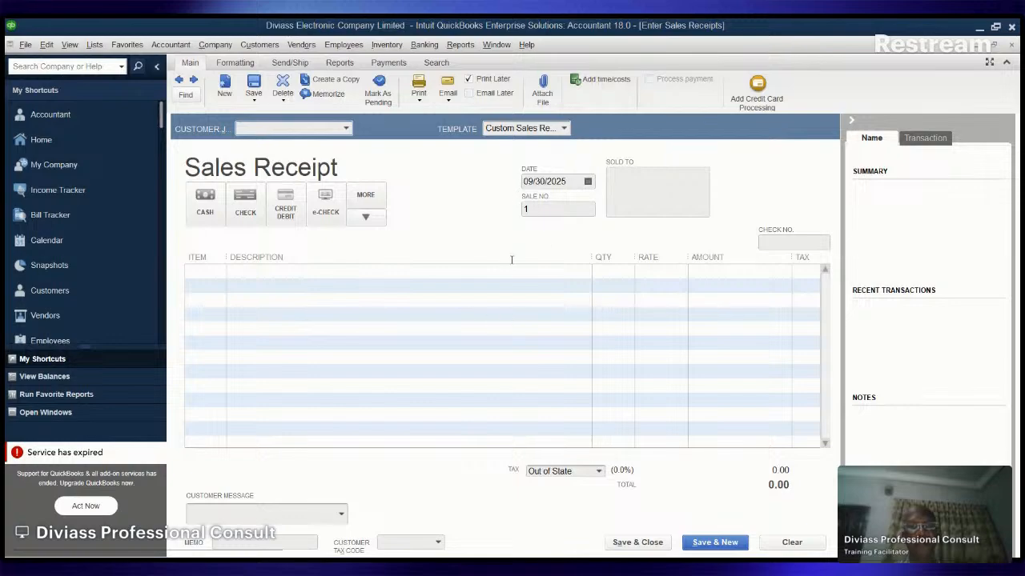
pyautogui.scroll(-1, 653, 435)
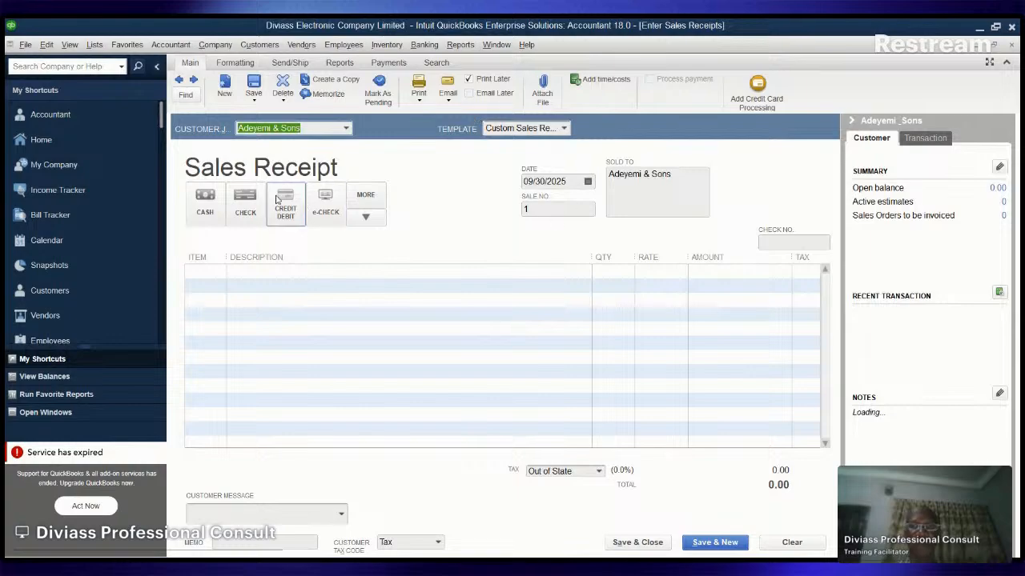
pyautogui.click(366, 219)
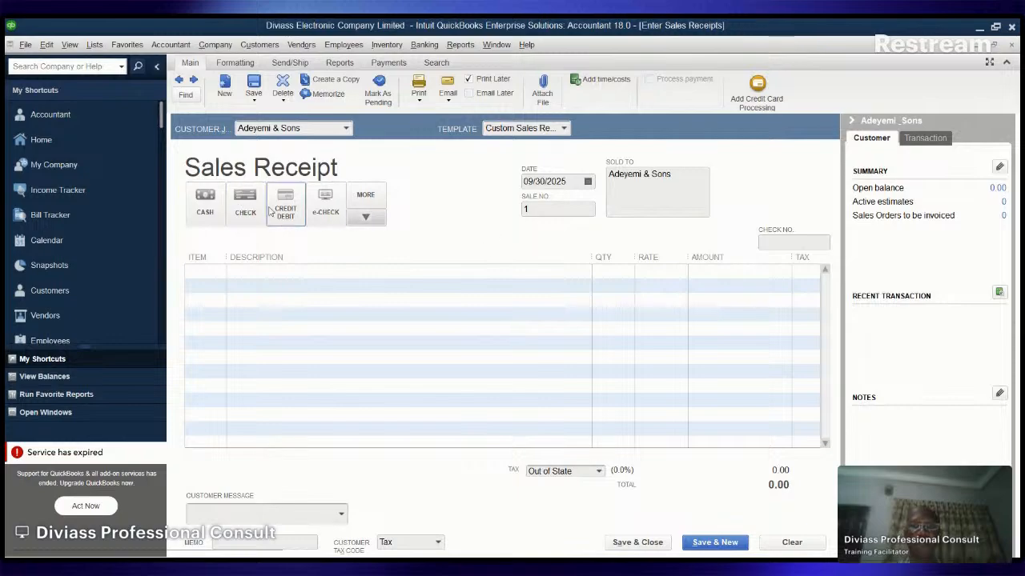
pyautogui.click(209, 206)
pyautogui.click(216, 210)
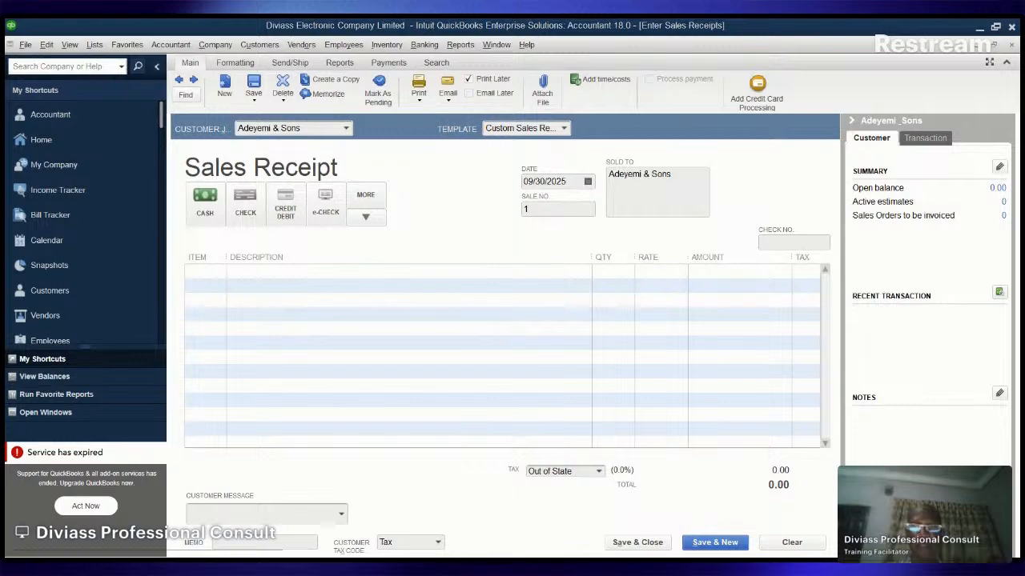
pyautogui.click(592, 186)
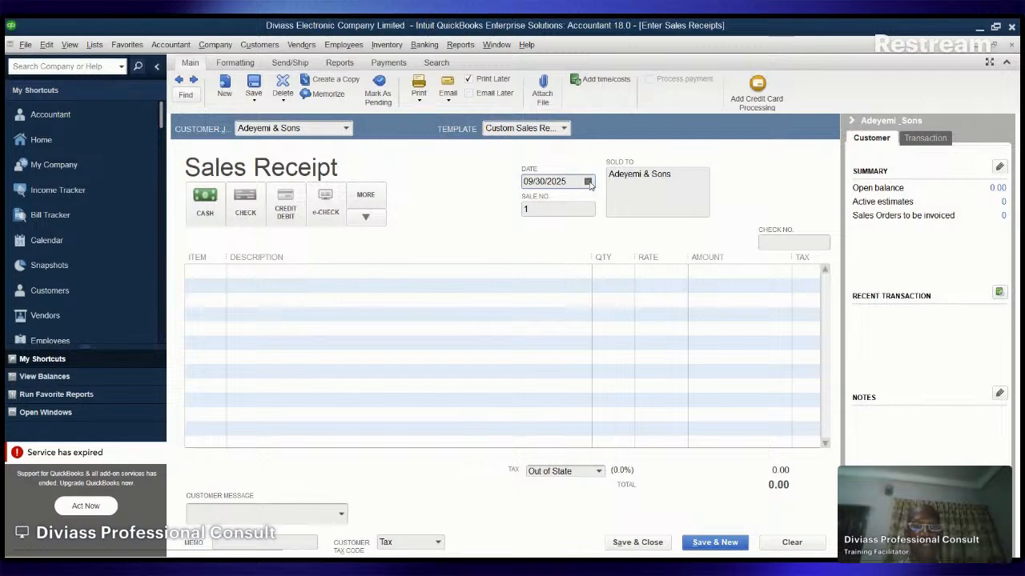
pyautogui.press('+')
pyautogui.press('+')
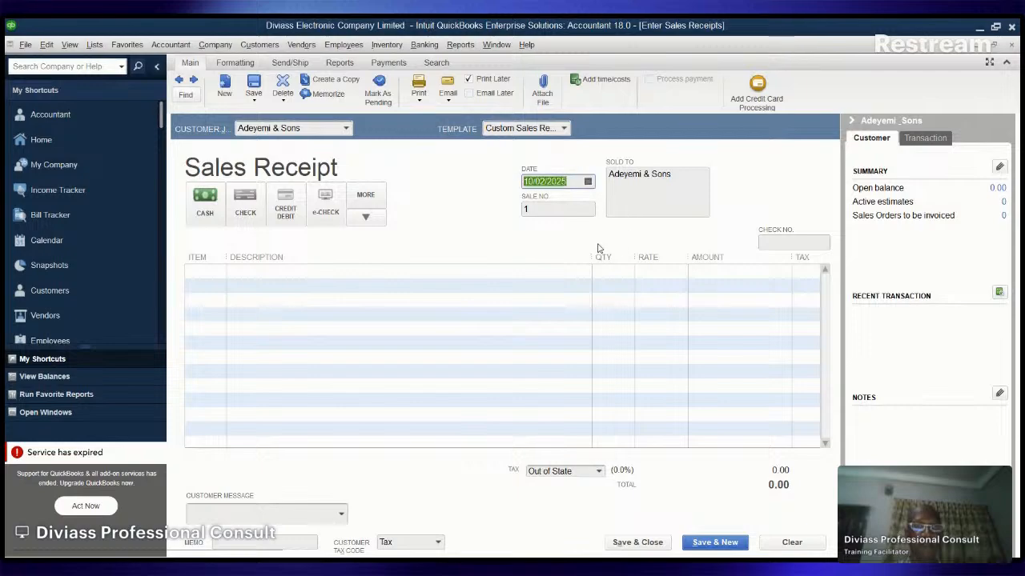
# Add HP 250 G8 with a quantity of 2 to the Adeyemi & Sons receipt, and save and close it.
pyautogui.click(211, 272)
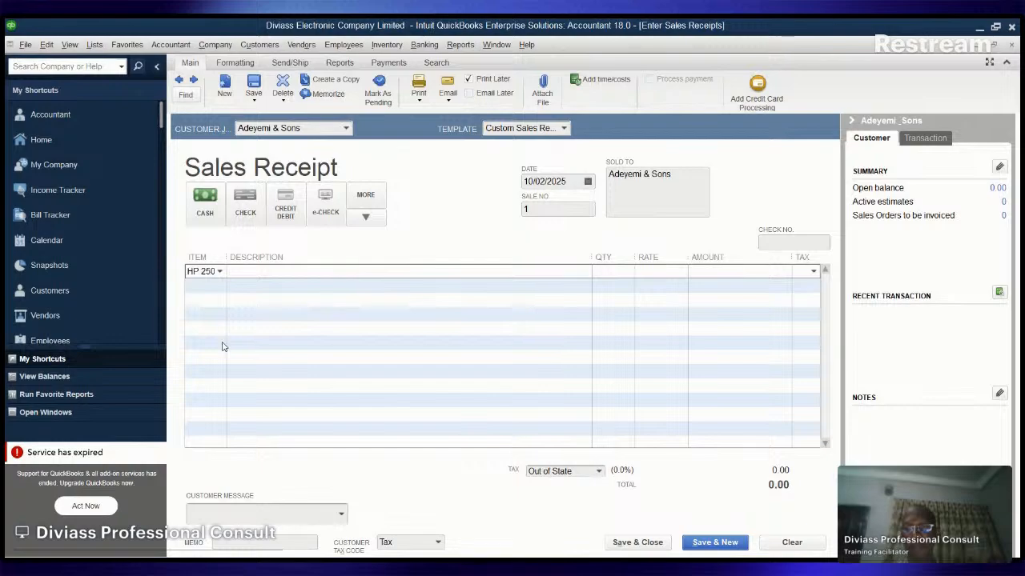
pyautogui.click(607, 275)
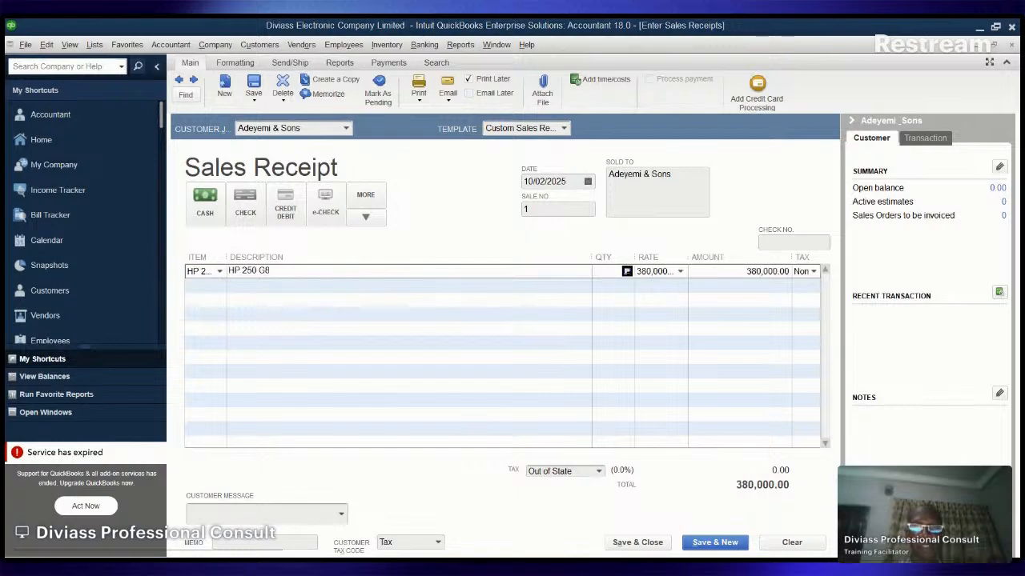
pyautogui.press('Tab')
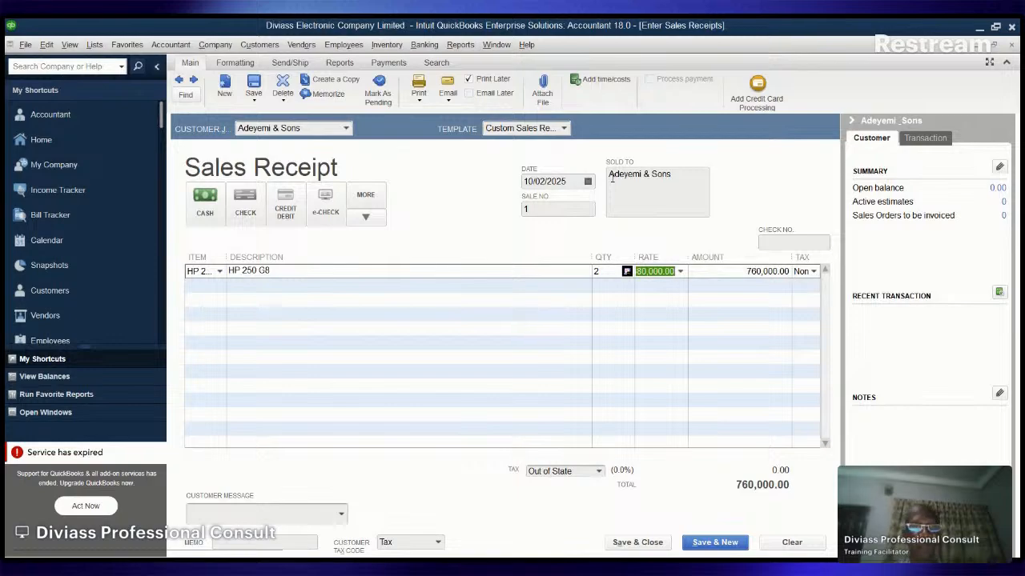
pyautogui.click(775, 241)
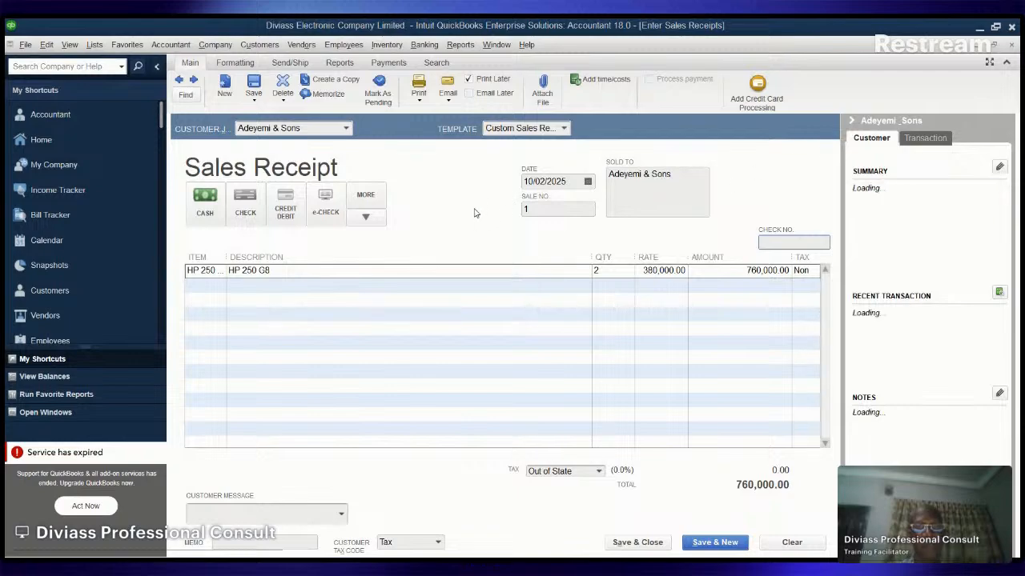
pyautogui.press('Escape')
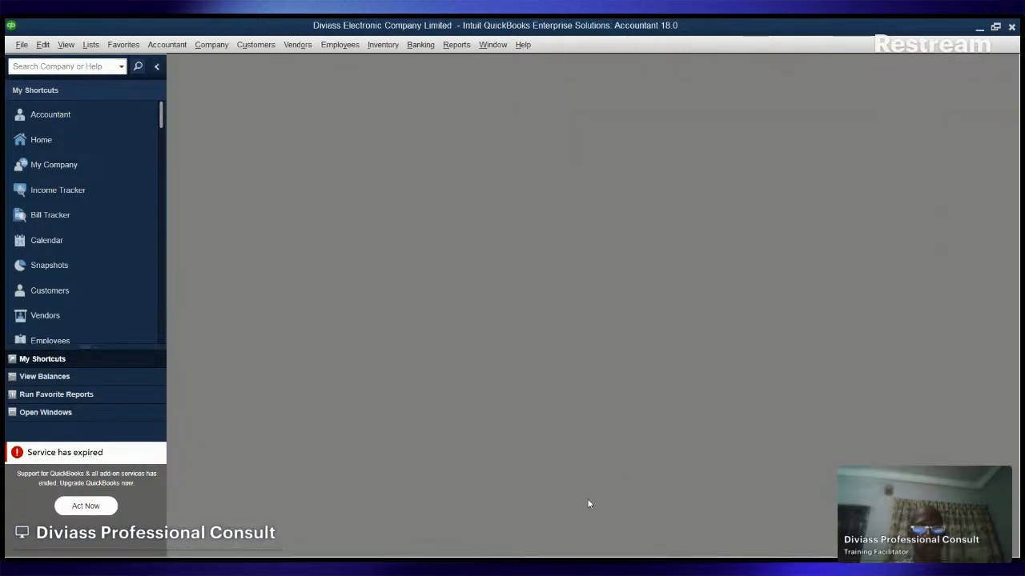
# Reopen the Adeyemi & Sons sales receipt, set its deposit account to Zenith Bank, and save and close it.
pyautogui.click(62, 140)
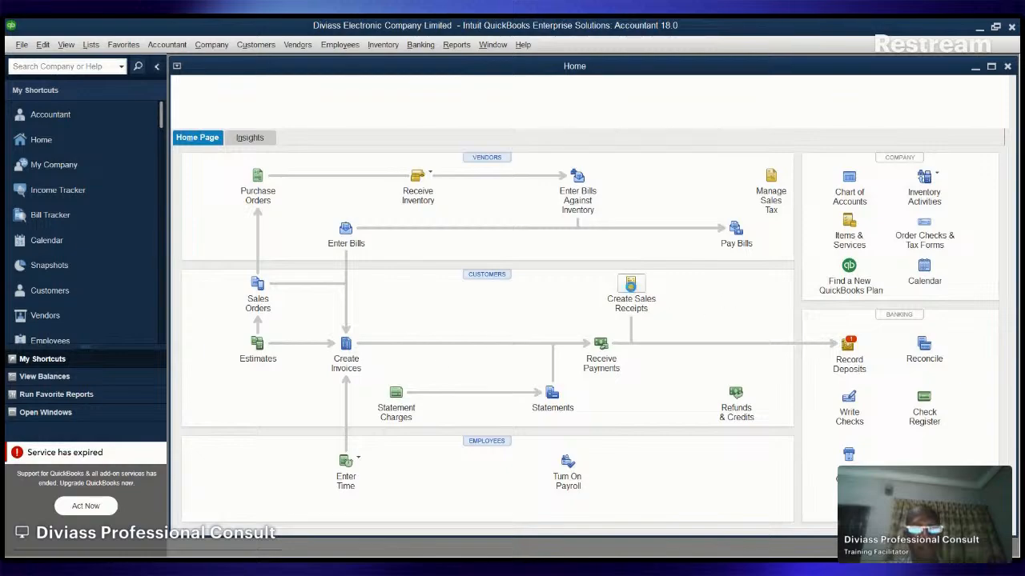
pyautogui.click(631, 285)
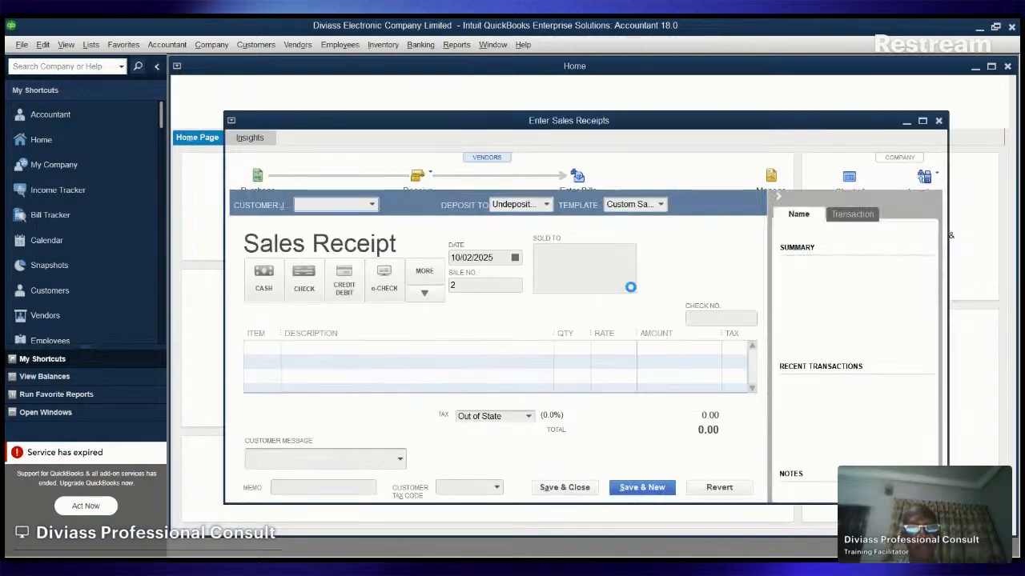
pyautogui.click(238, 156)
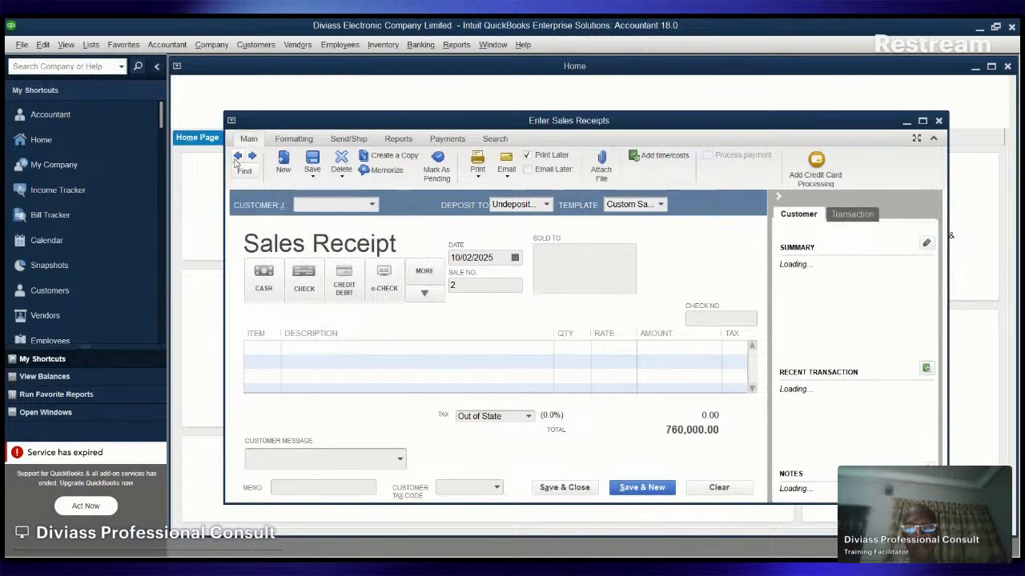
pyautogui.click(551, 206)
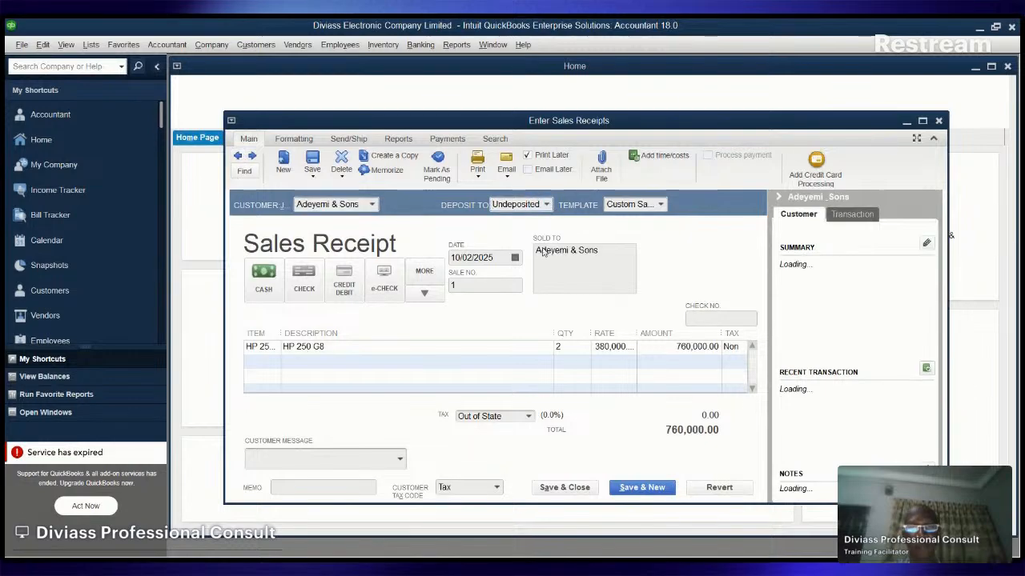
pyautogui.click(545, 205)
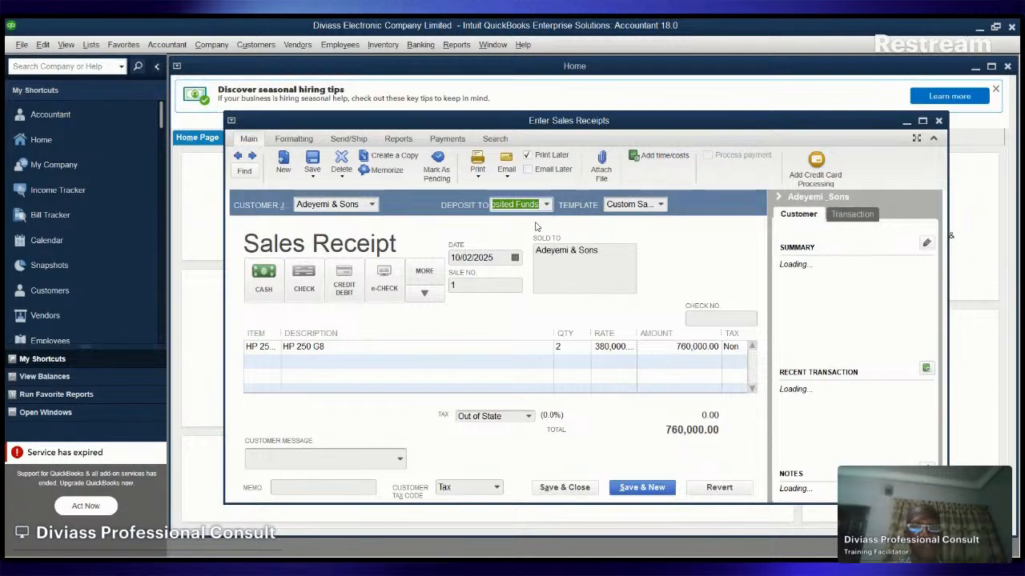
pyautogui.press('BackSpace')
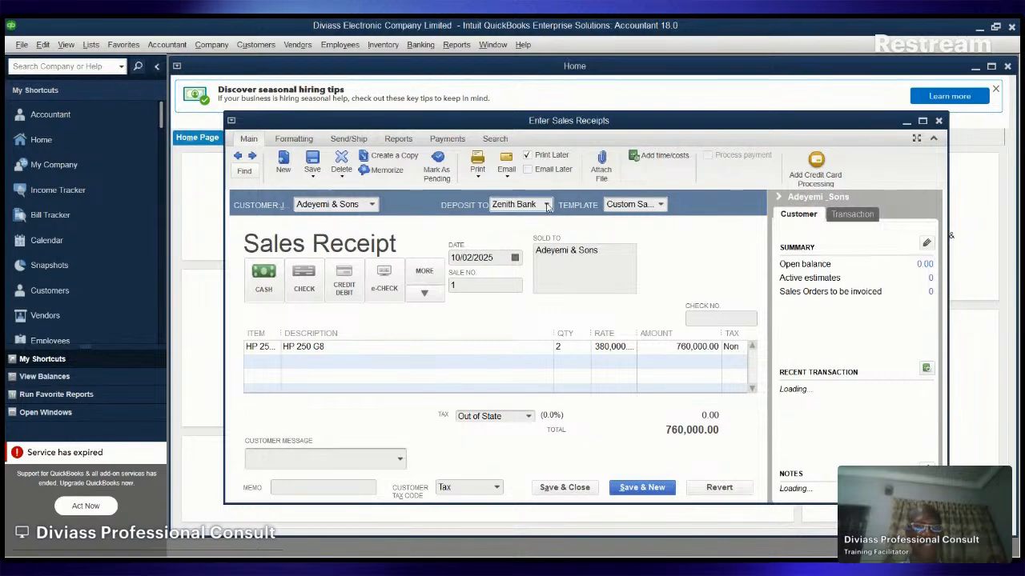
pyautogui.click(561, 488)
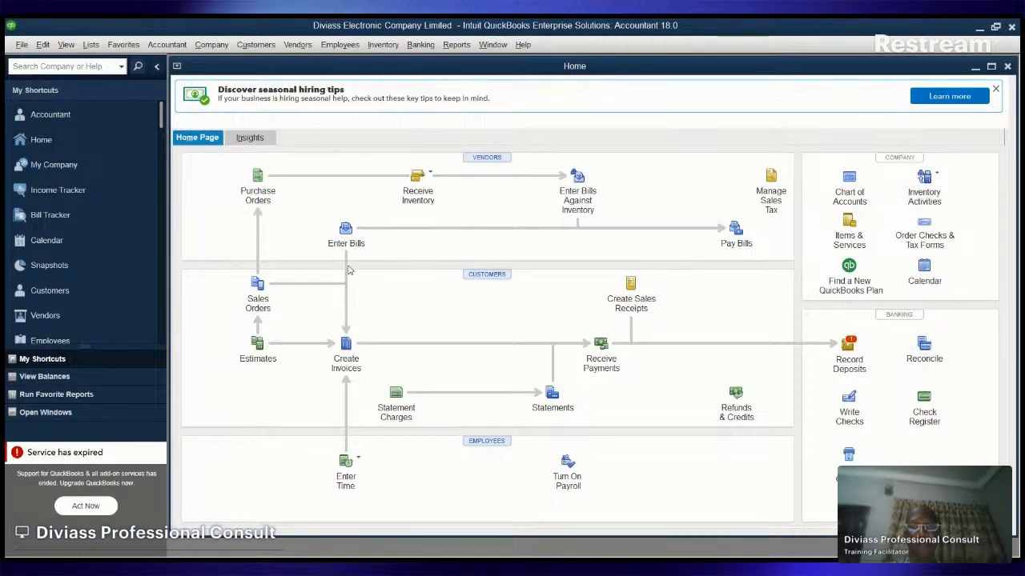
# Record and save a cash sales receipt for Chioma Ventures with a quantity of 3 Infinix Hot 40.
pyautogui.click(630, 287)
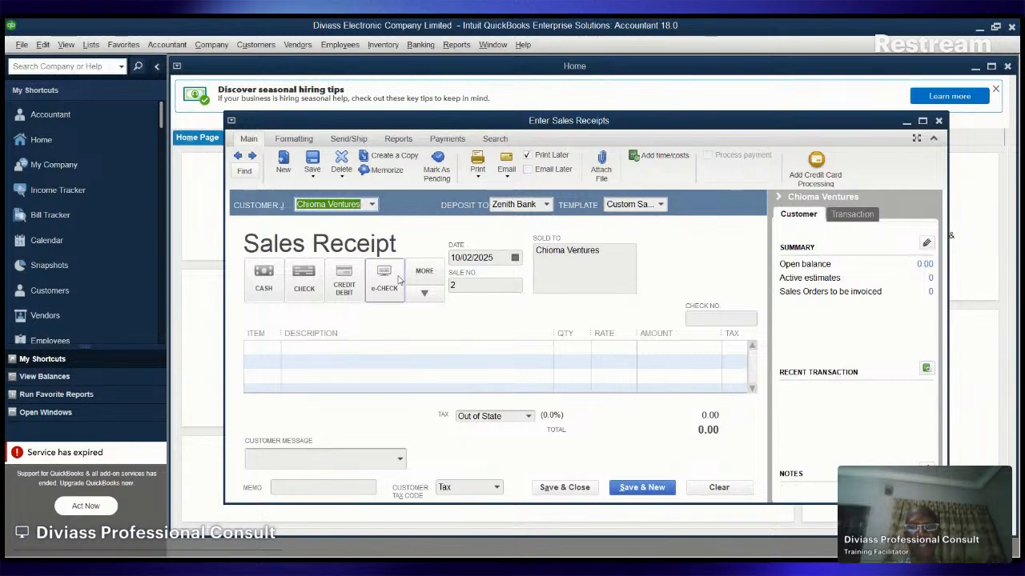
pyautogui.click(269, 283)
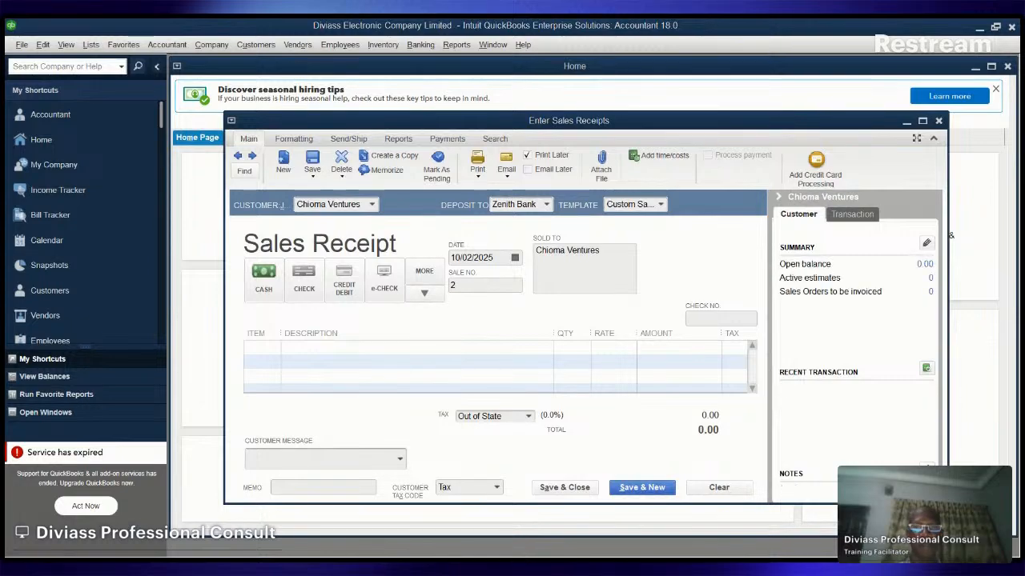
pyautogui.click(274, 347)
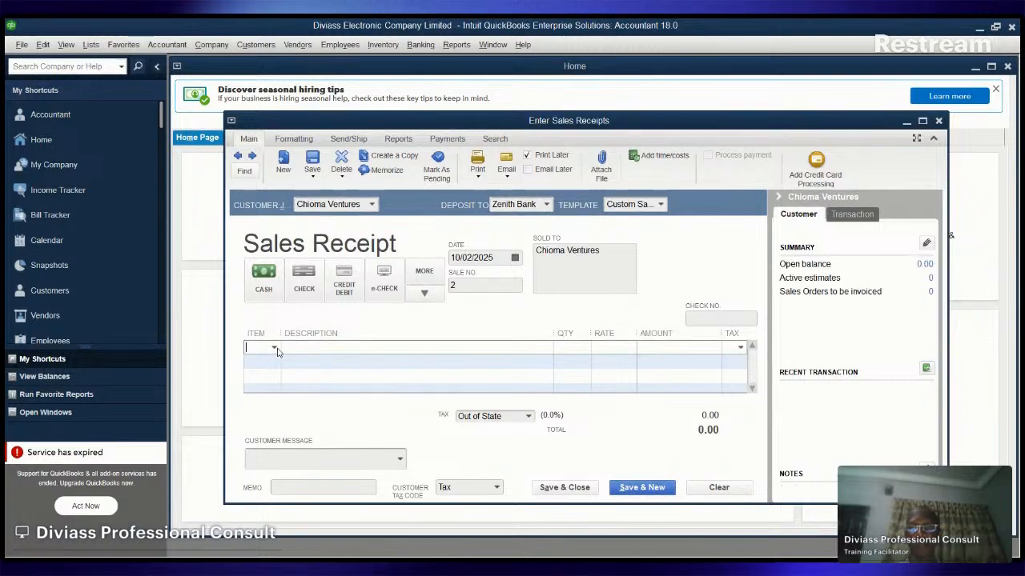
pyautogui.write('Infinix')
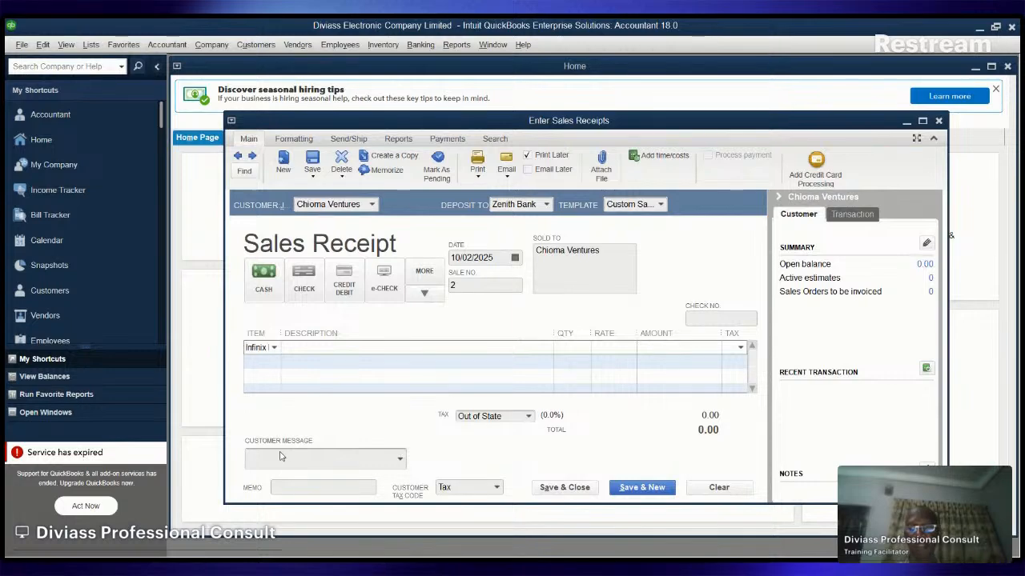
pyautogui.press('Tab')
pyautogui.click(564, 347)
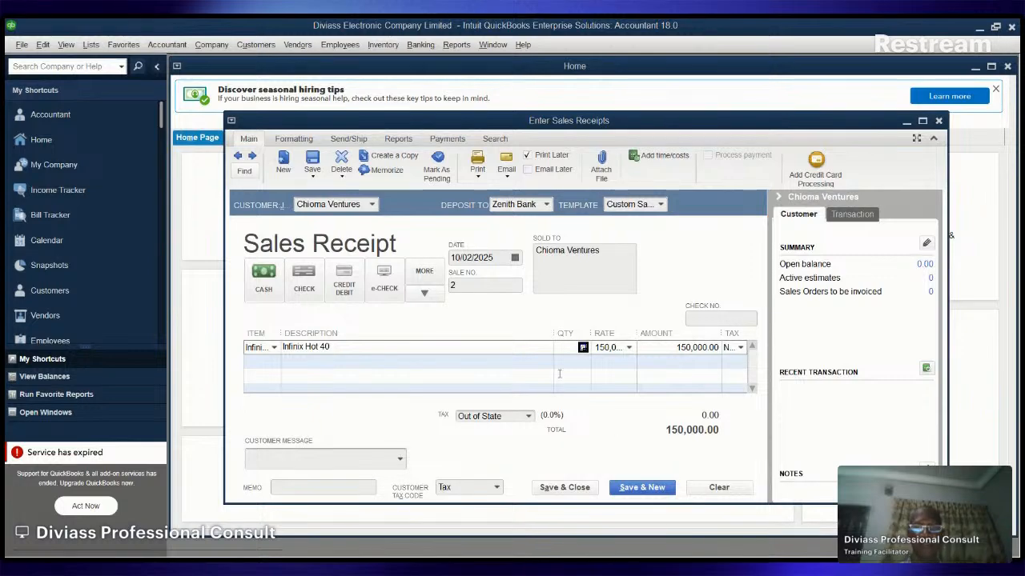
pyautogui.press('Tab')
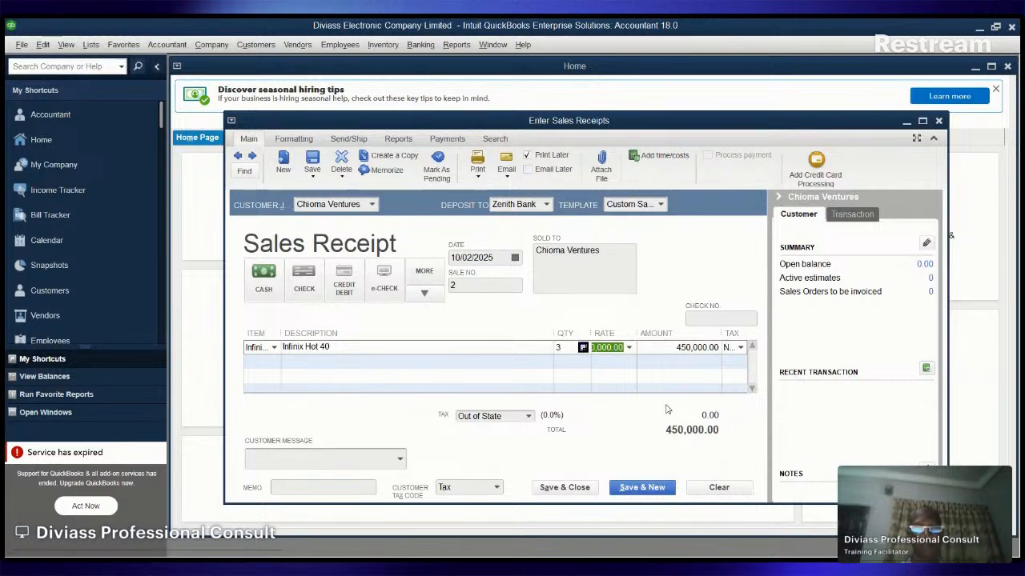
pyautogui.click(574, 490)
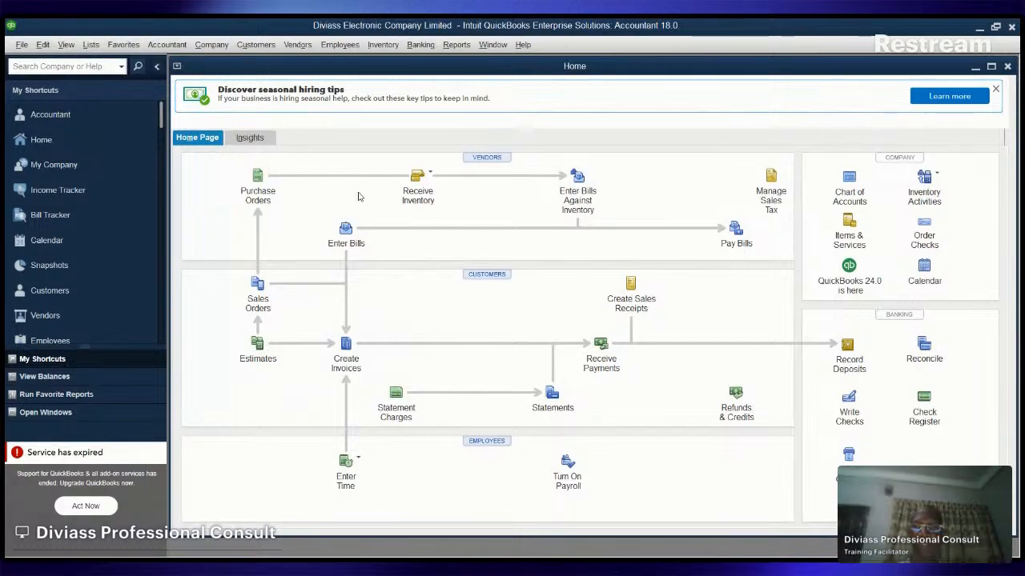
# Start a sales receipt for Zion Computers deposited to Zenith Bank, with transfer as the payment method, dated 10/08/2025.
pyautogui.click(631, 289)
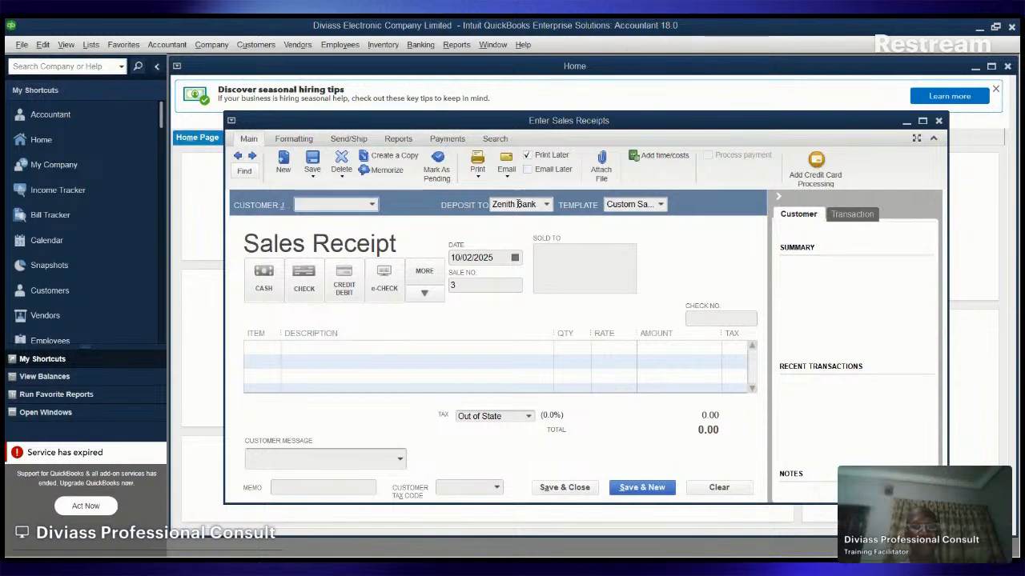
pyautogui.scroll(-3, 670, 435)
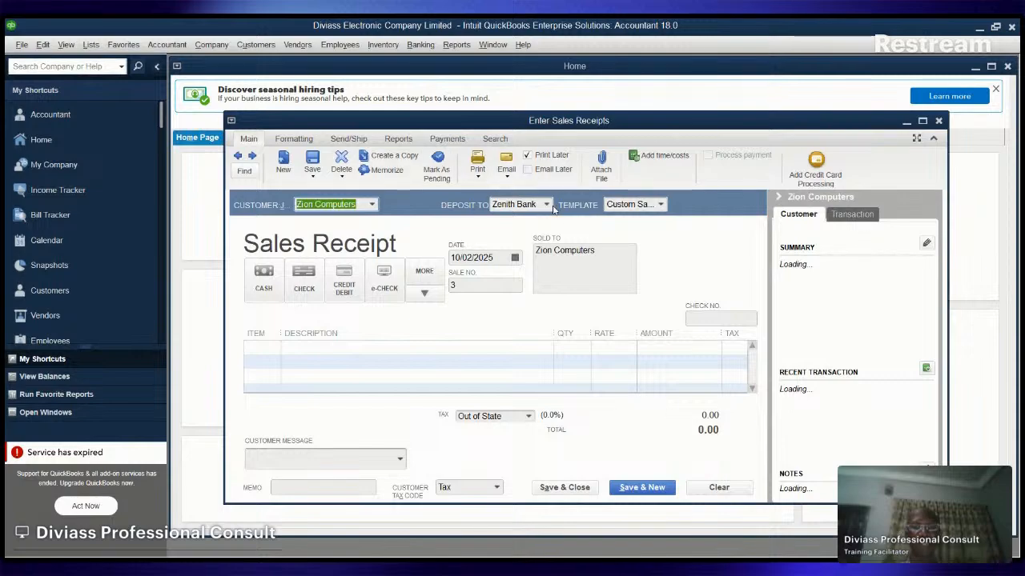
pyautogui.click(551, 207)
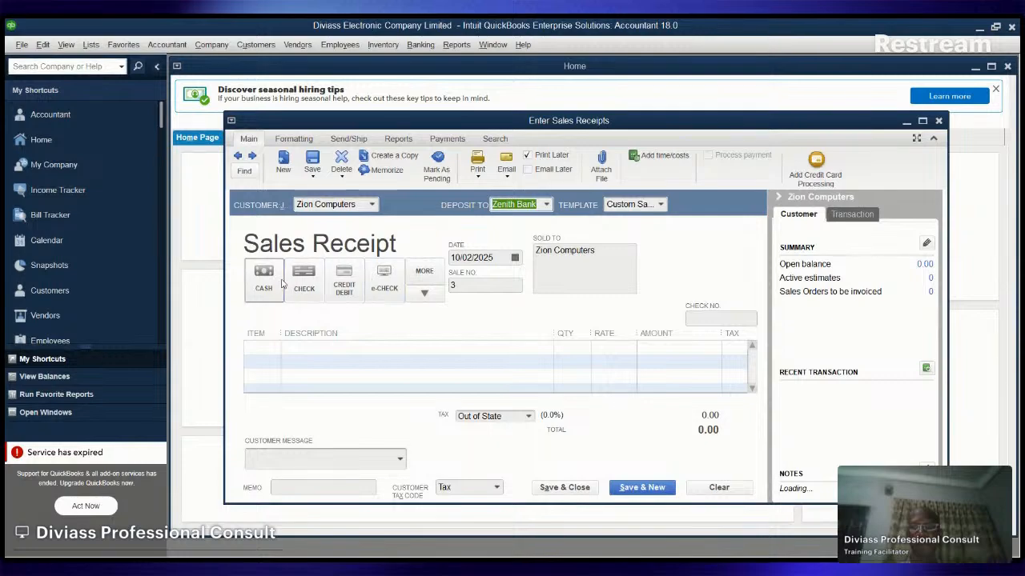
pyautogui.click(425, 296)
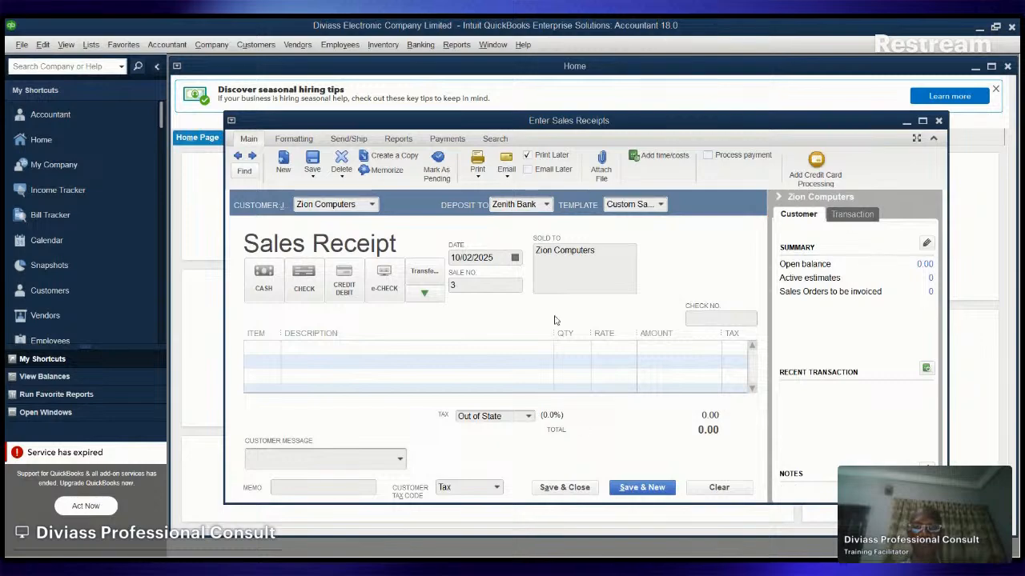
pyautogui.click(515, 257)
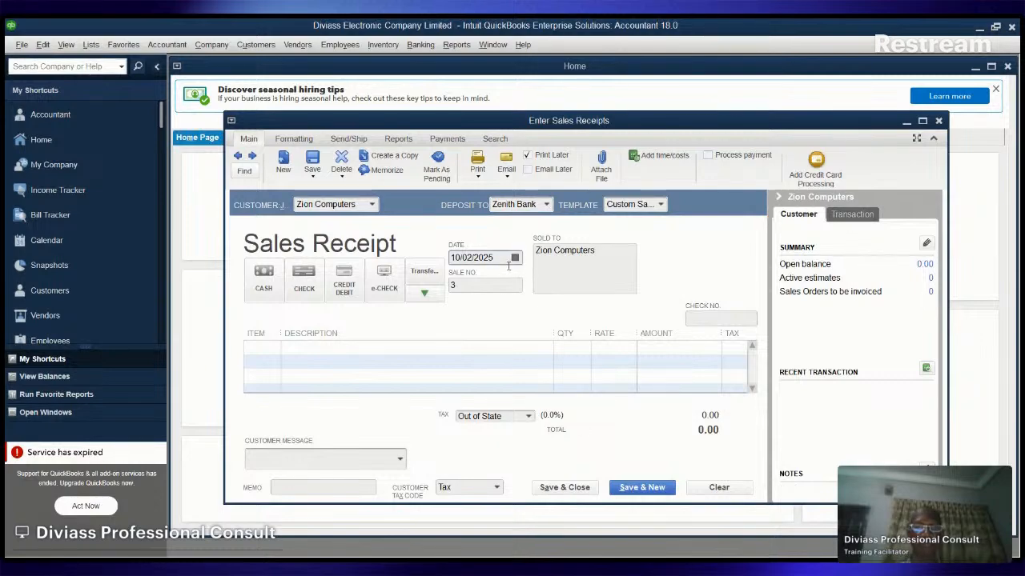
pyautogui.click(511, 334)
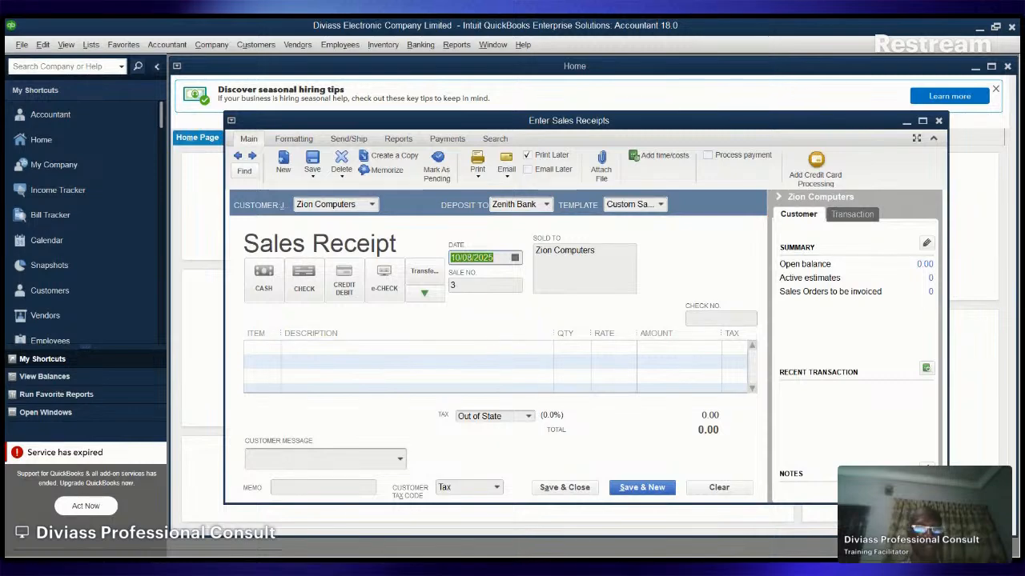
# Add HP 415 Ink with a quantity of 10 to the Zion Computers receipt, and save it to start a new one.
pyautogui.click(264, 349)
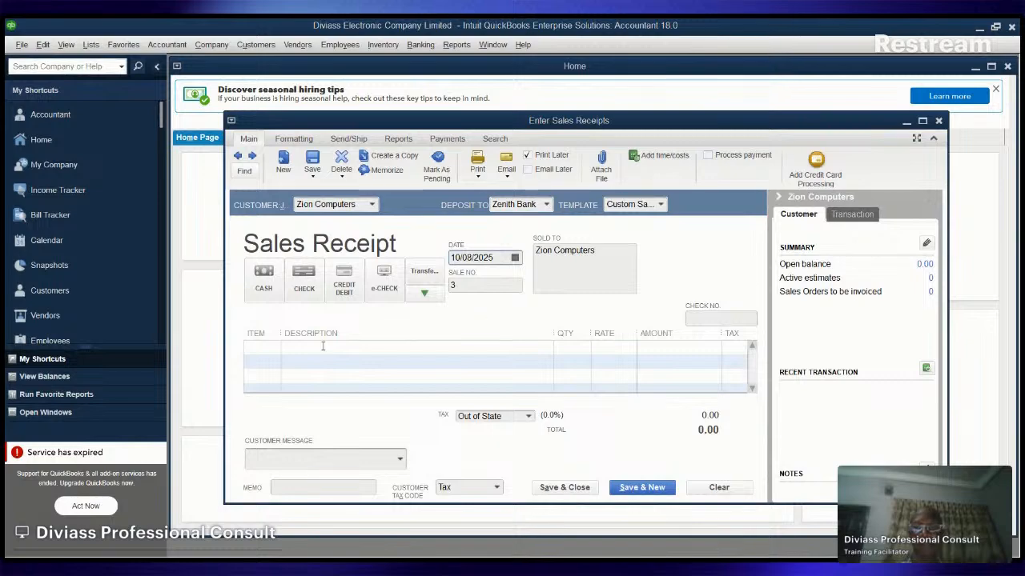
pyautogui.click(273, 348)
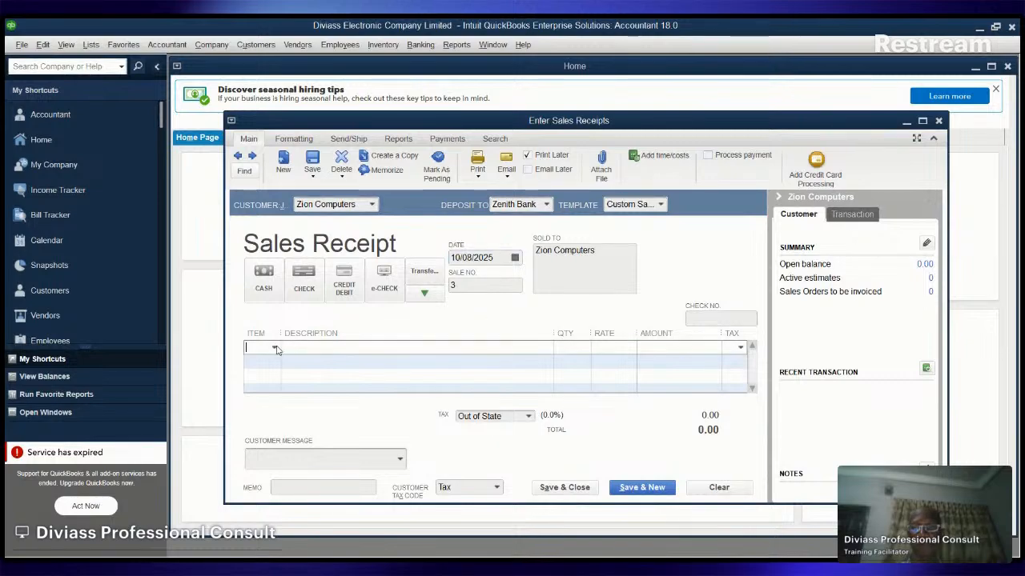
pyautogui.click(276, 442)
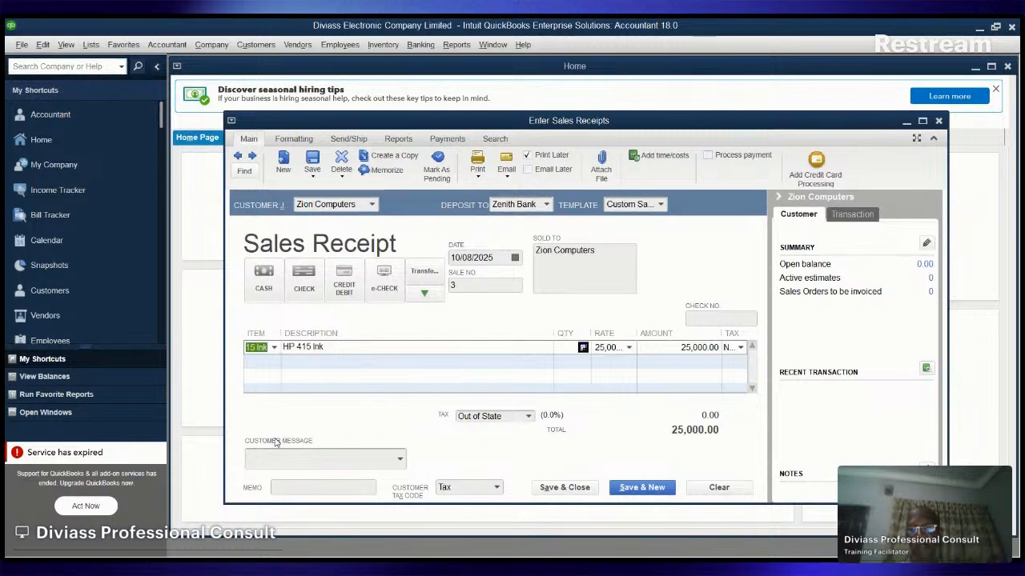
pyautogui.click(584, 351)
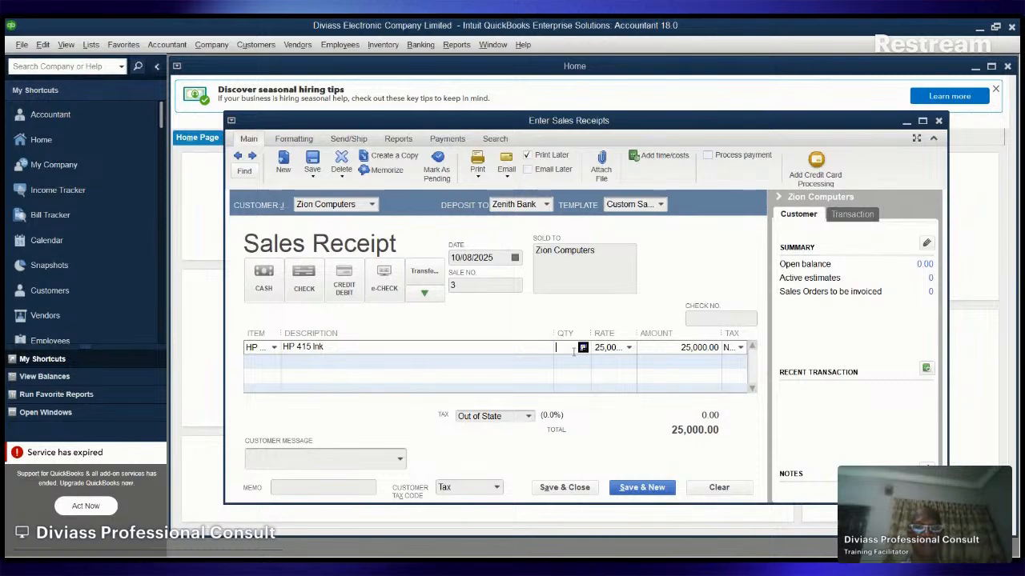
pyautogui.write('10')
pyautogui.press('Tab')
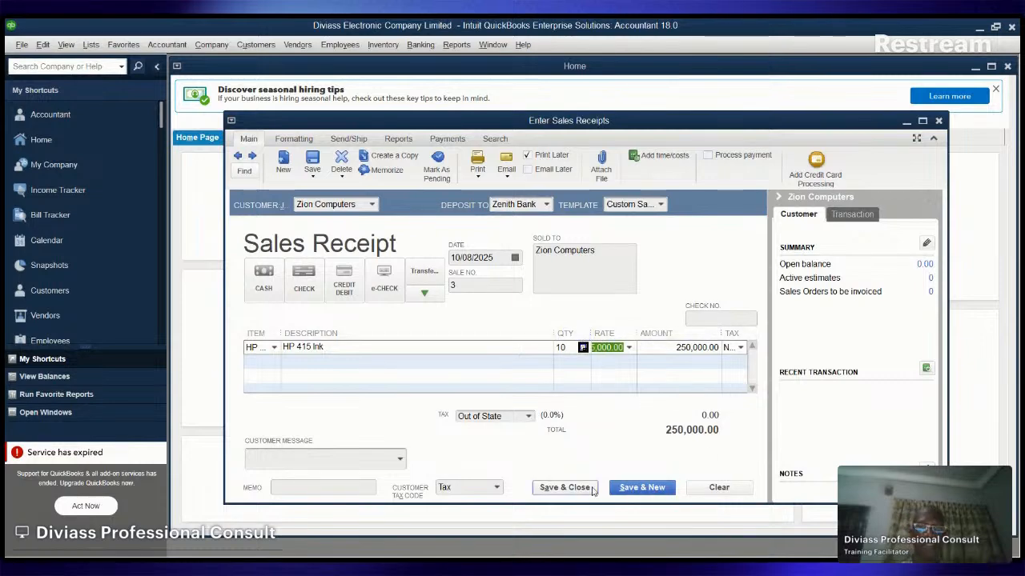
pyautogui.click(627, 490)
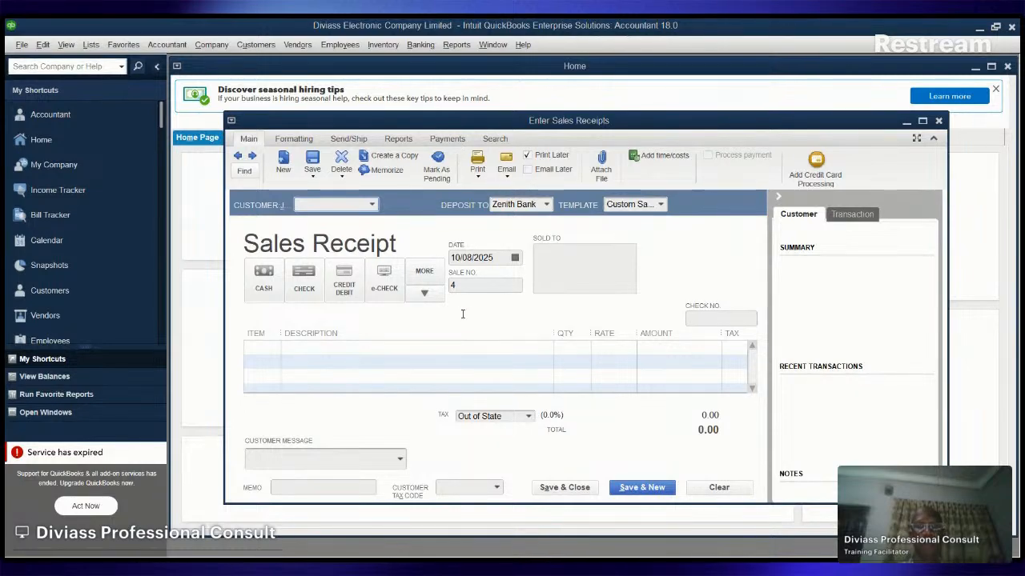
# Fill in the new sales receipt for Femi Stores with Zenith Bank as the deposit account, dated 10/13/2025.
pyautogui.click(661, 430)
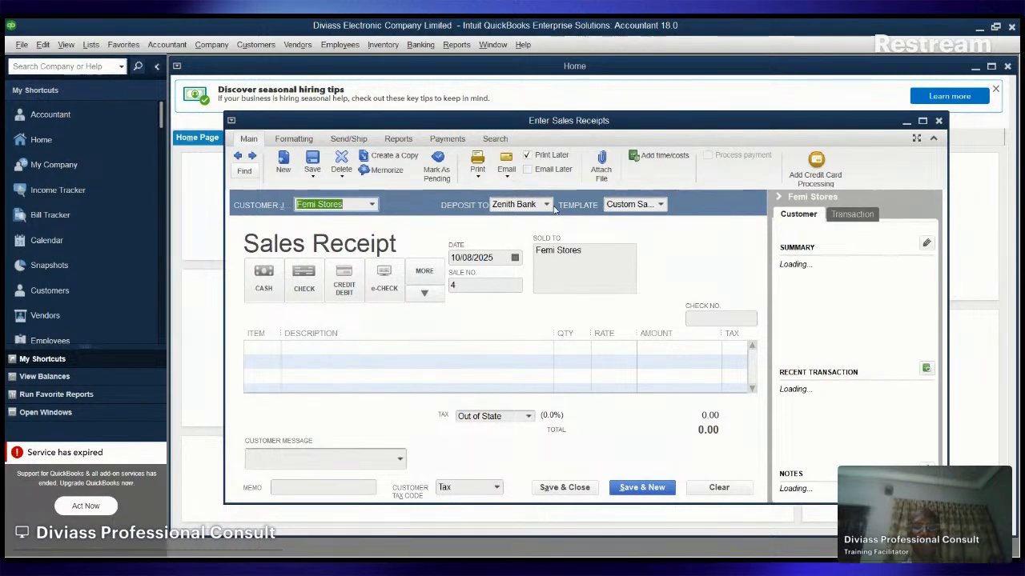
pyautogui.click(551, 207)
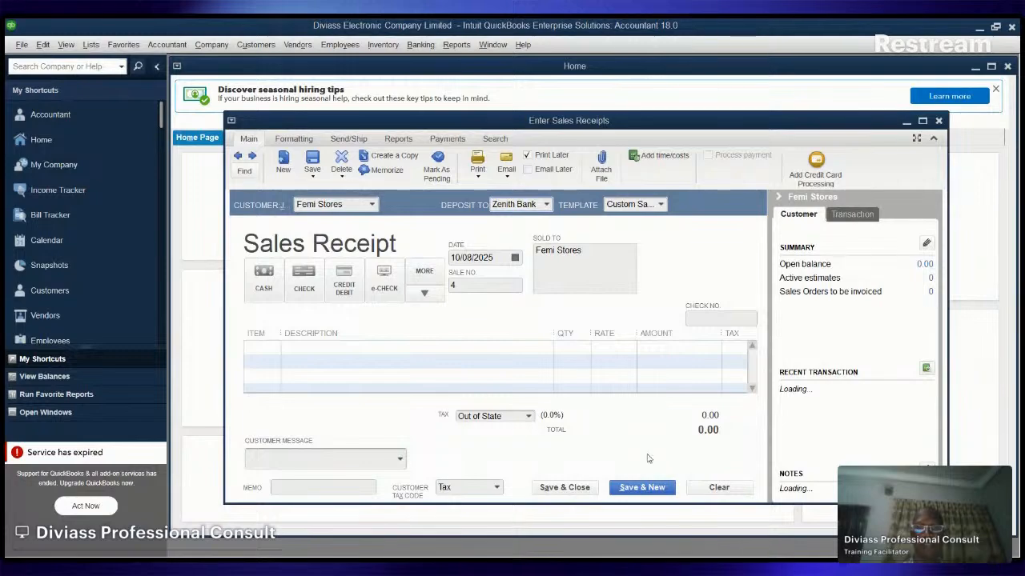
pyautogui.click(513, 261)
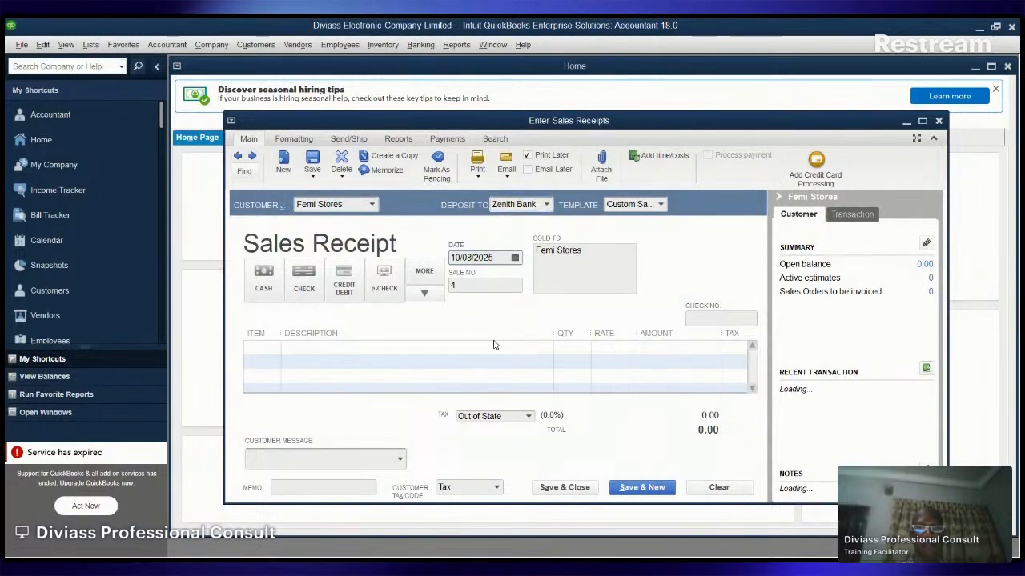
pyautogui.press('t')
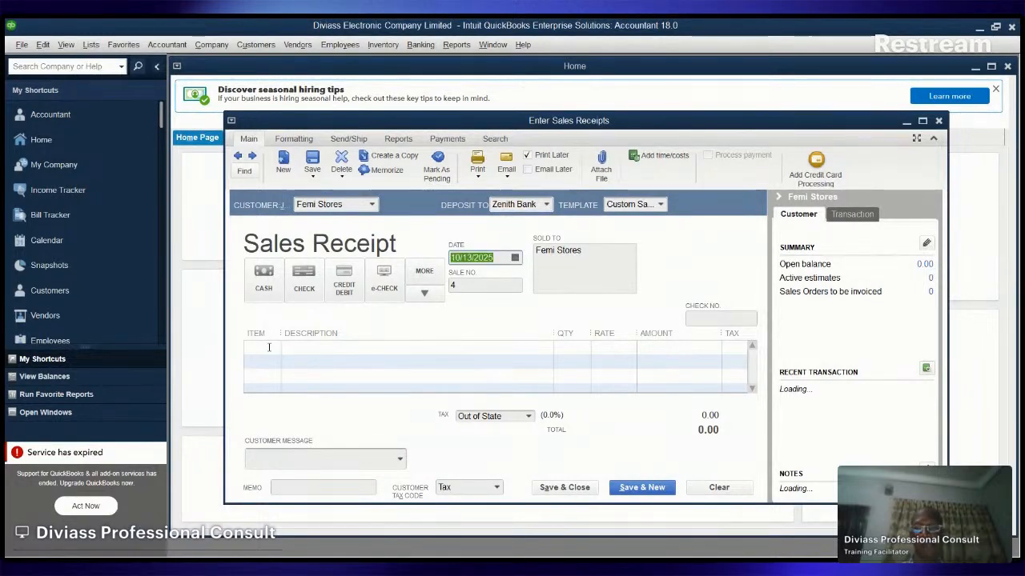
# Add Lenovo Thinkpad with a quantity of 1 to the Femi Stores receipt, and save it to start a new one.
pyautogui.click(269, 347)
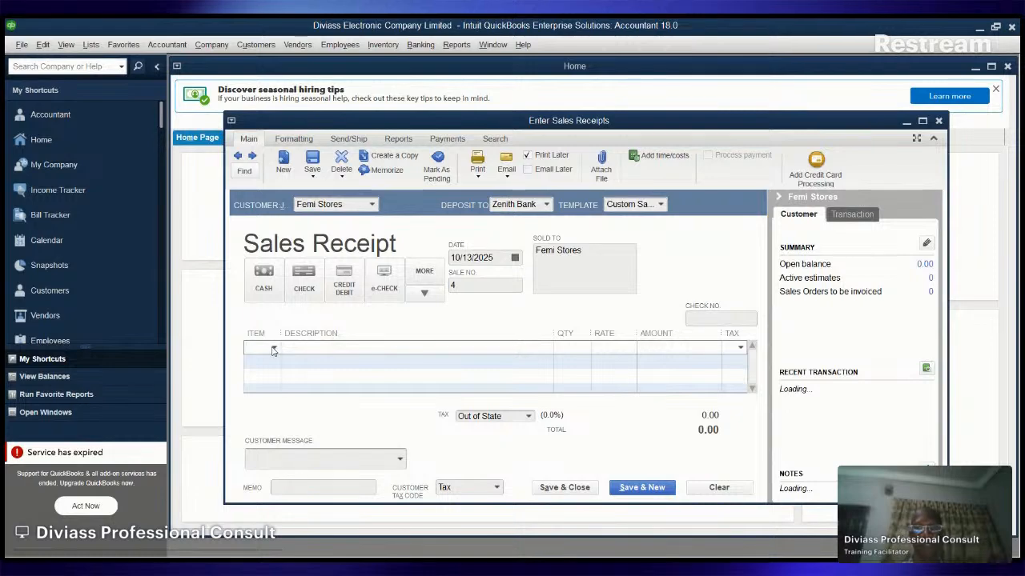
pyautogui.click(264, 469)
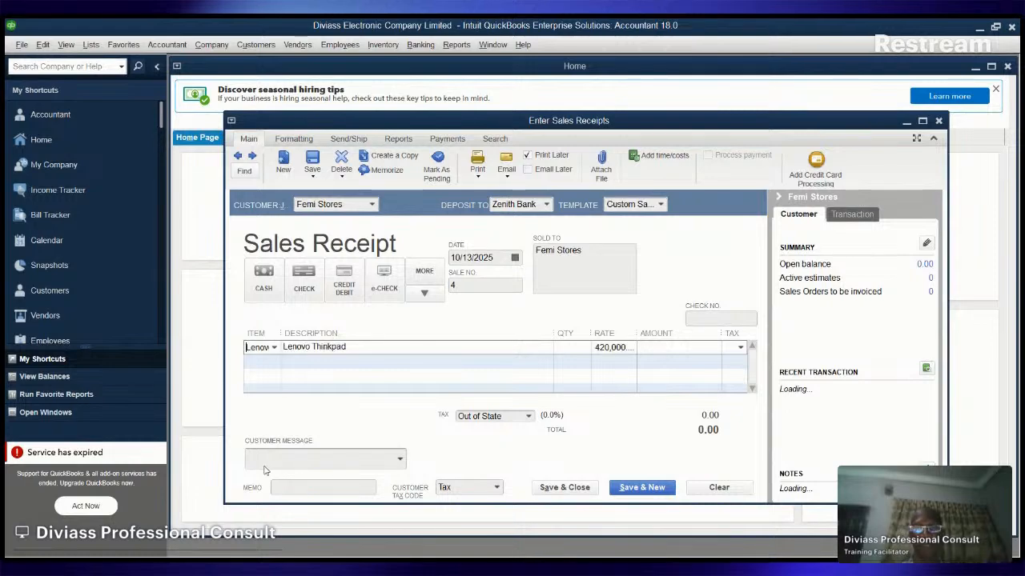
pyautogui.click(560, 347)
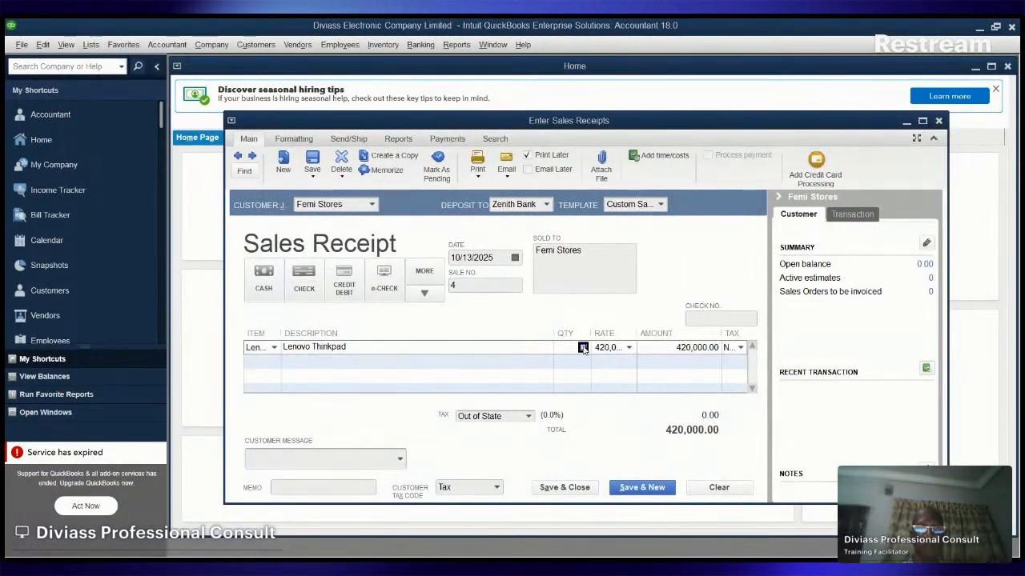
pyautogui.write('1')
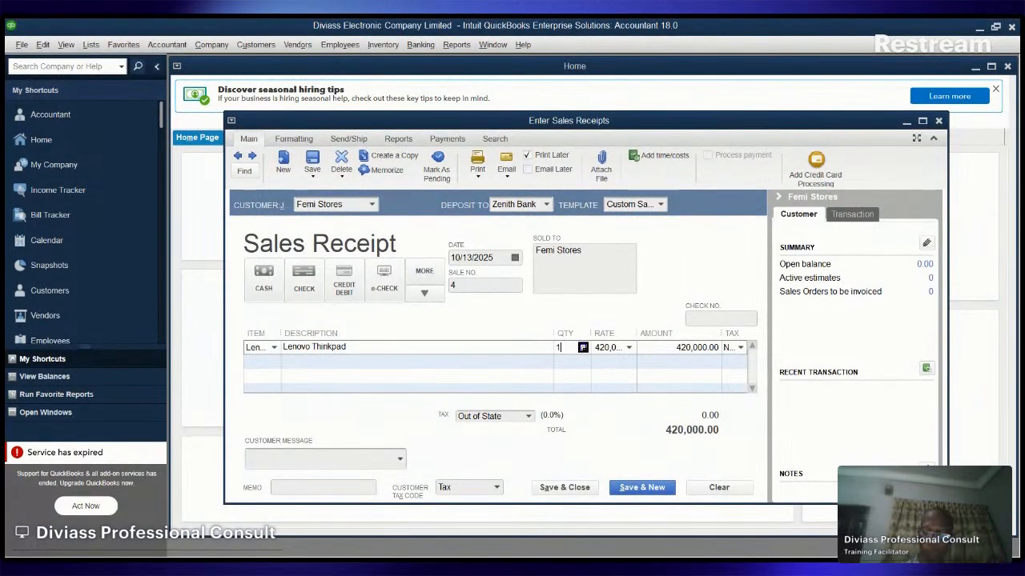
pyautogui.press('Tab')
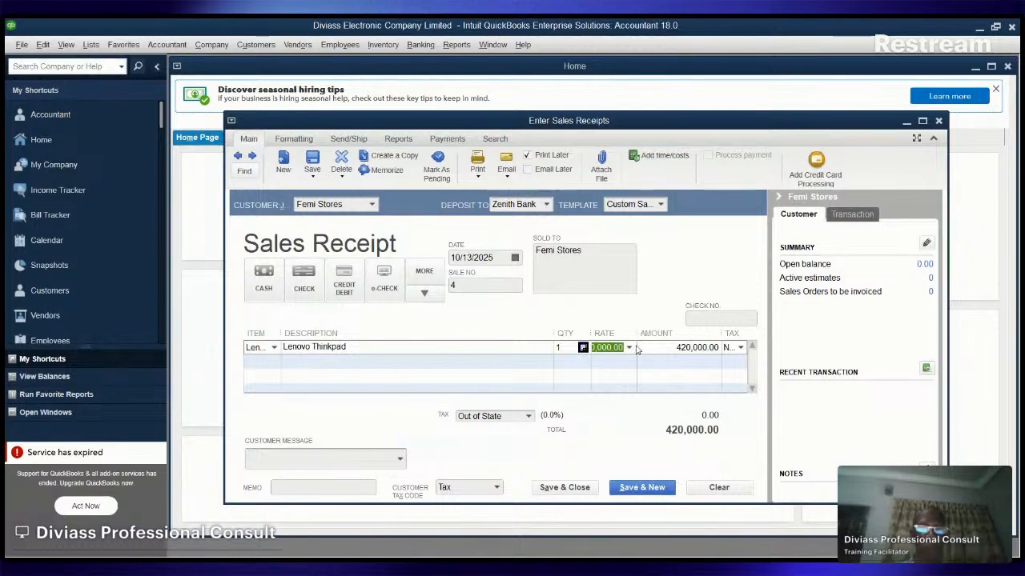
pyautogui.click(642, 487)
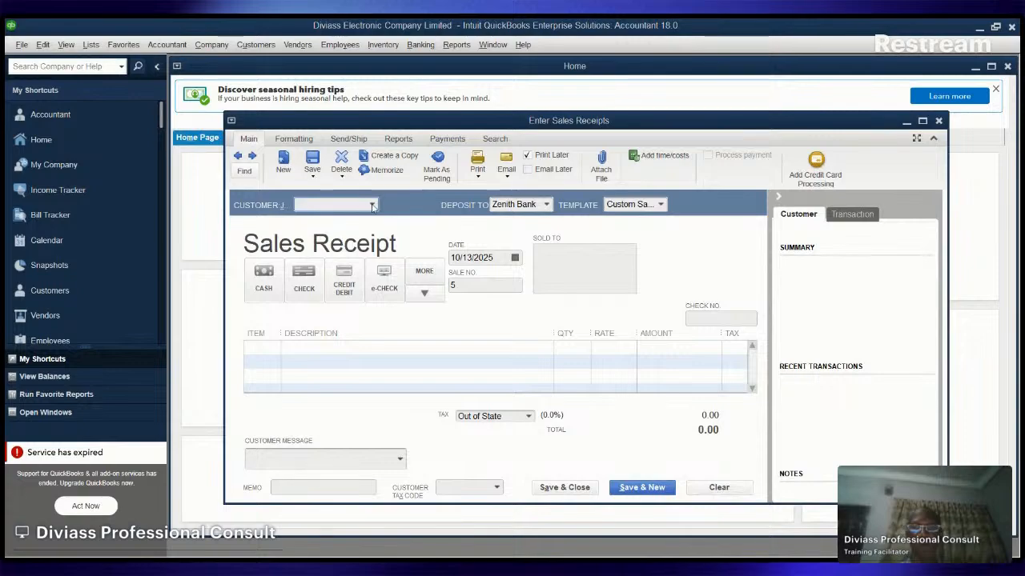
# Enter a cash sales receipt for Adeyemi & Sons with a quantity of 10 Computer Mouse.
pyautogui.click(348, 258)
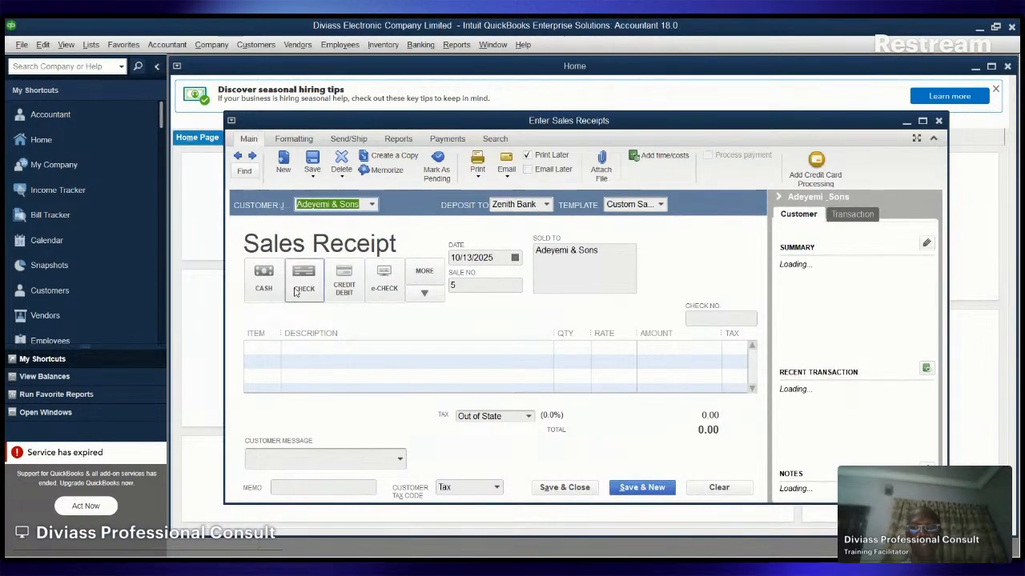
pyautogui.click(264, 280)
pyautogui.click(265, 350)
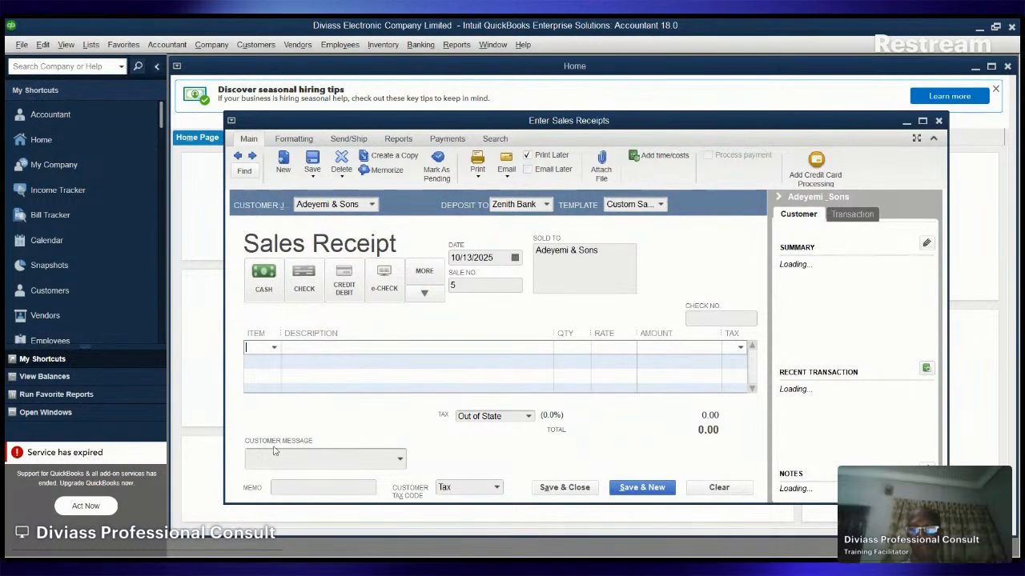
pyautogui.write('m')
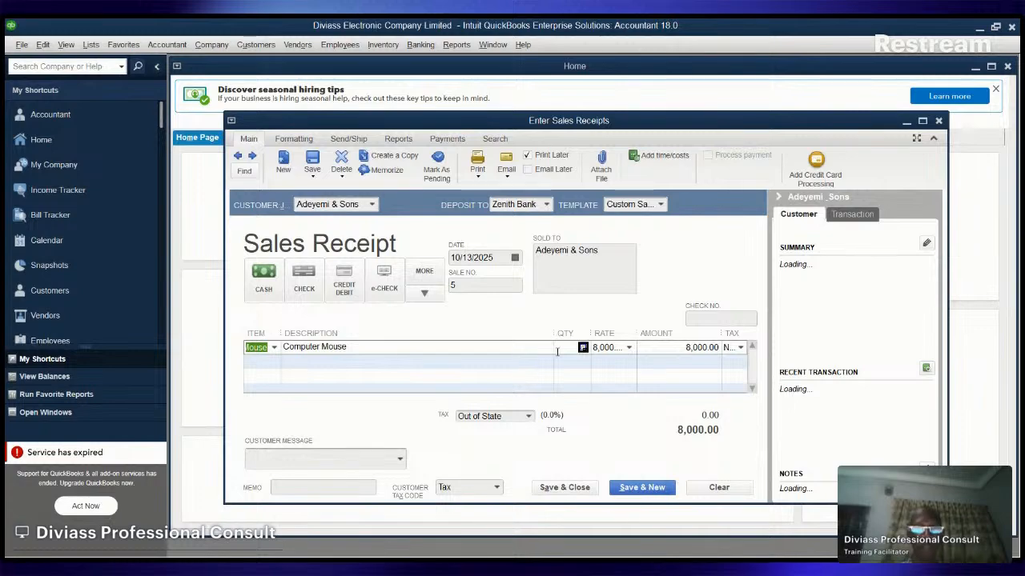
pyautogui.click(559, 350)
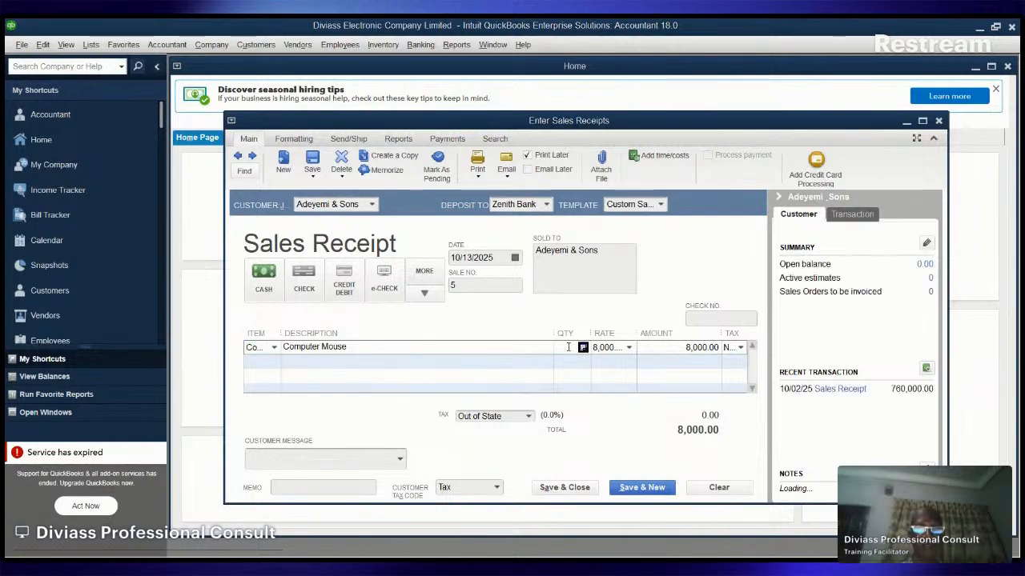
pyautogui.write('10')
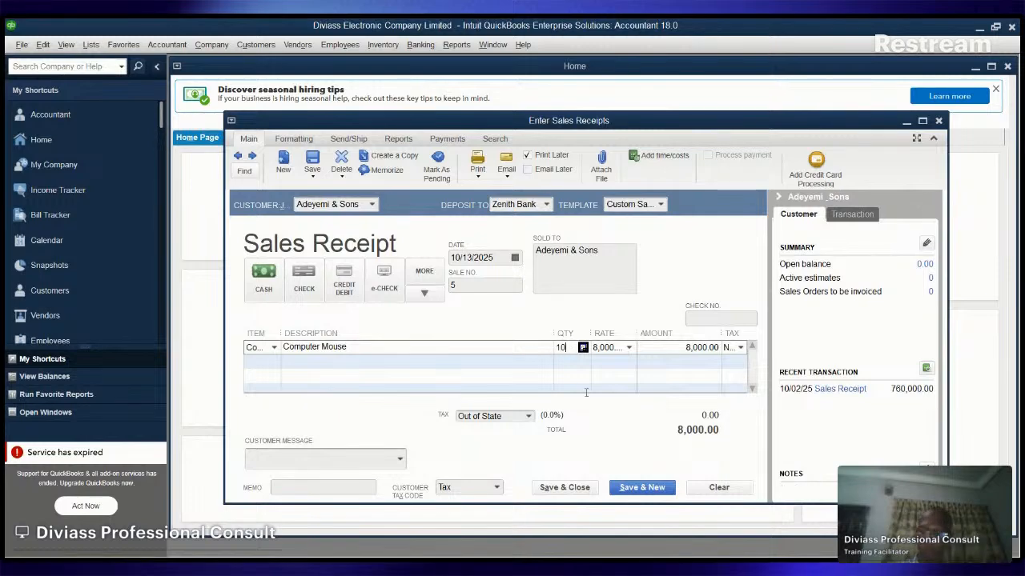
pyautogui.press('Tab')
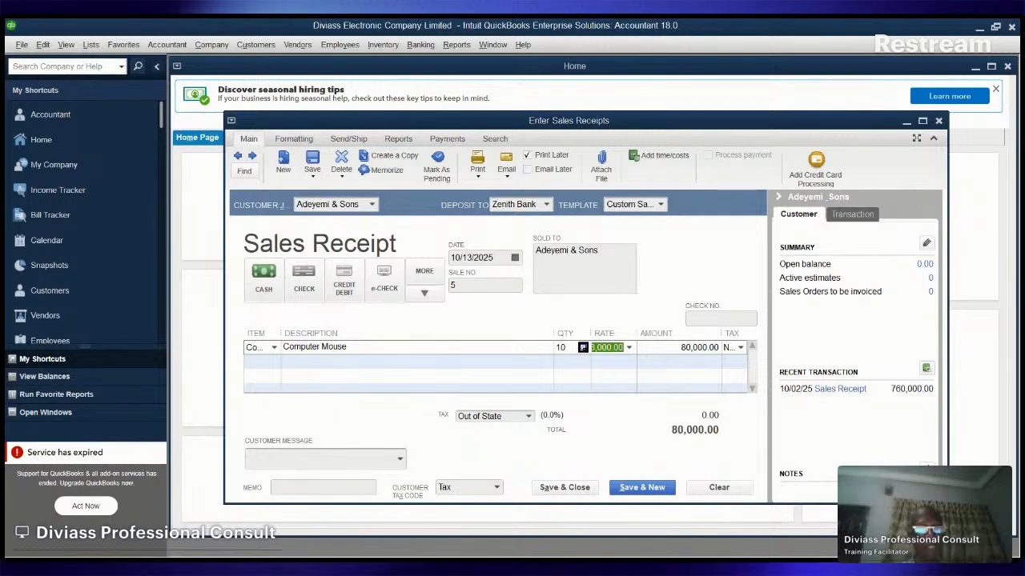
# Date the Adeyemi & Sons receipt 10/17/2025 and set the Computer Mouse rate to 9,000.
pyautogui.click(611, 348)
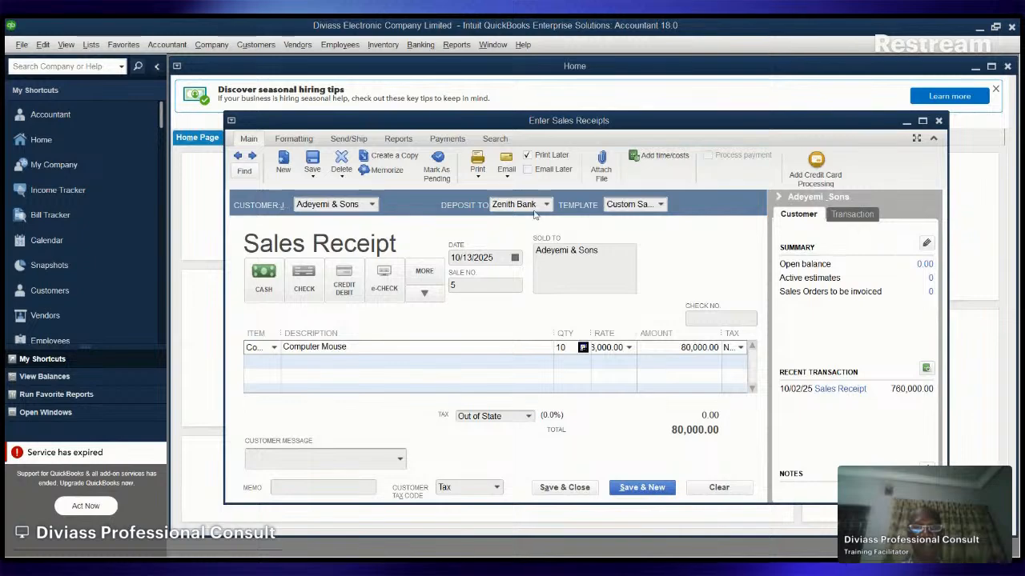
pyautogui.click(517, 261)
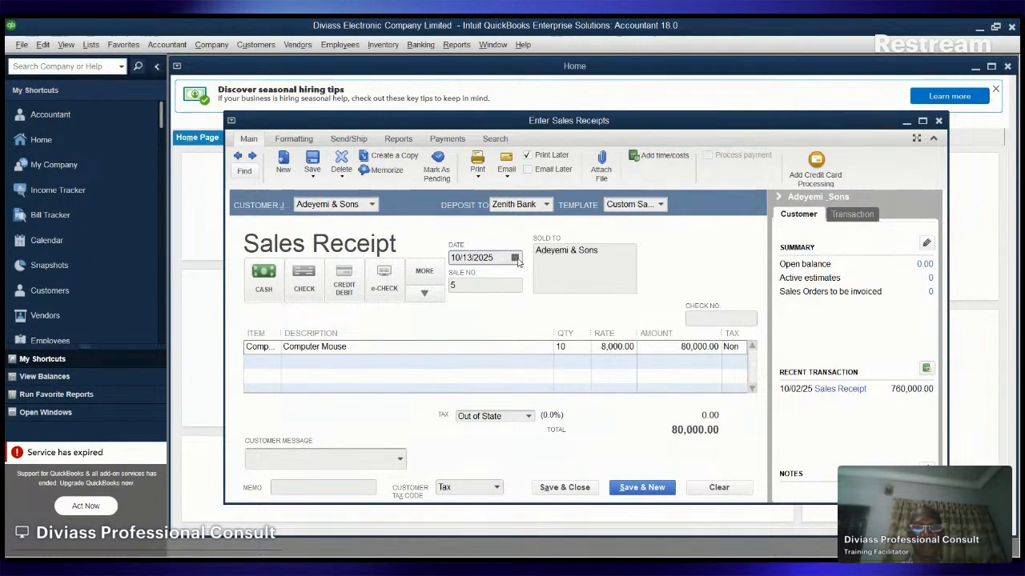
pyautogui.click(535, 349)
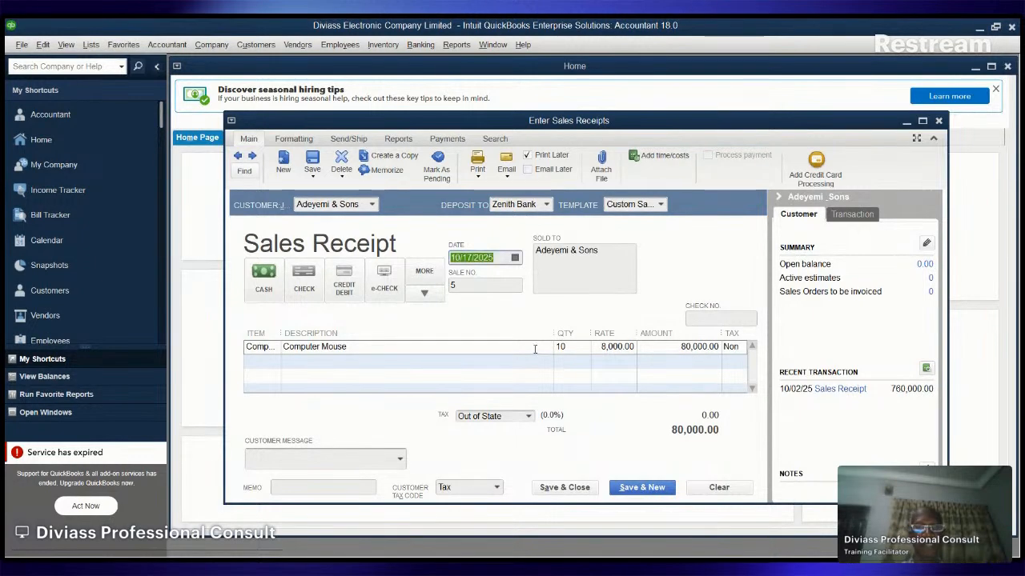
pyautogui.click(609, 351)
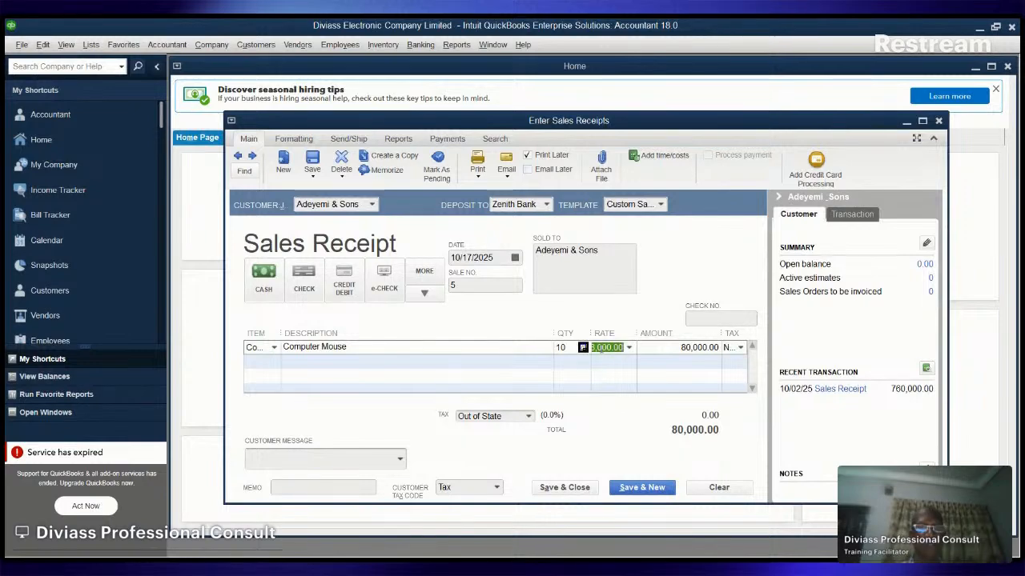
pyautogui.write('9')
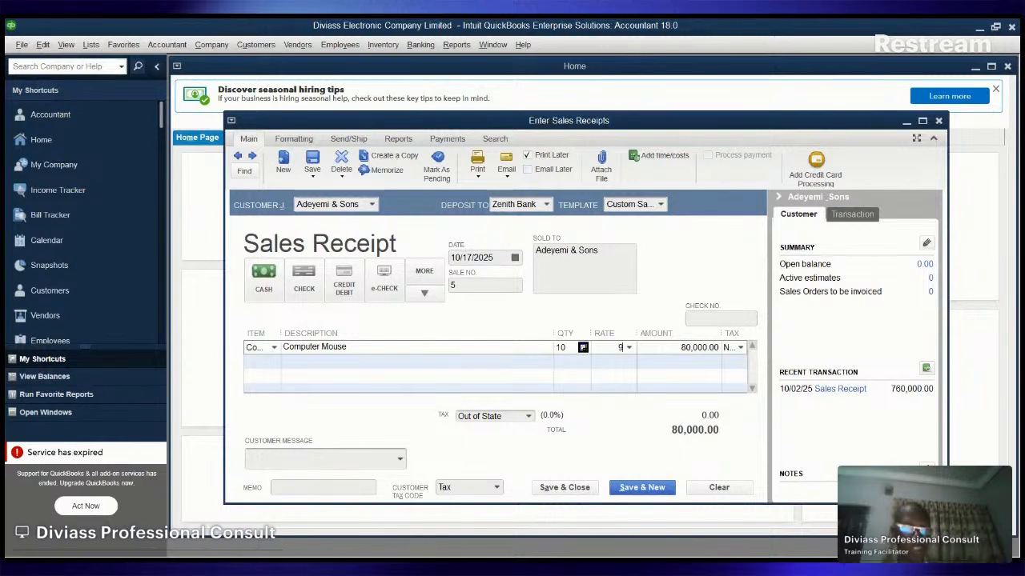
pyautogui.write('000')
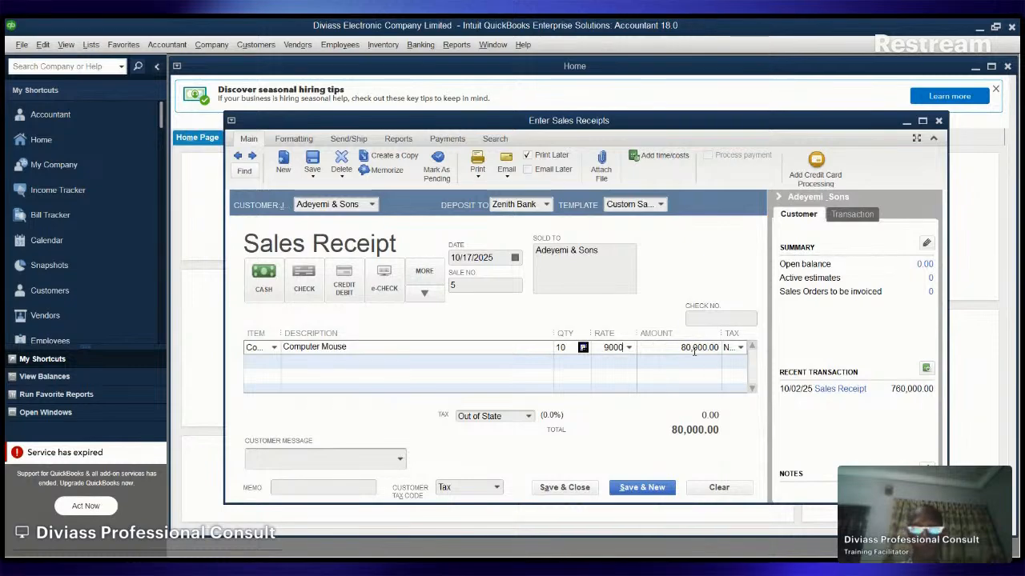
pyautogui.click(630, 350)
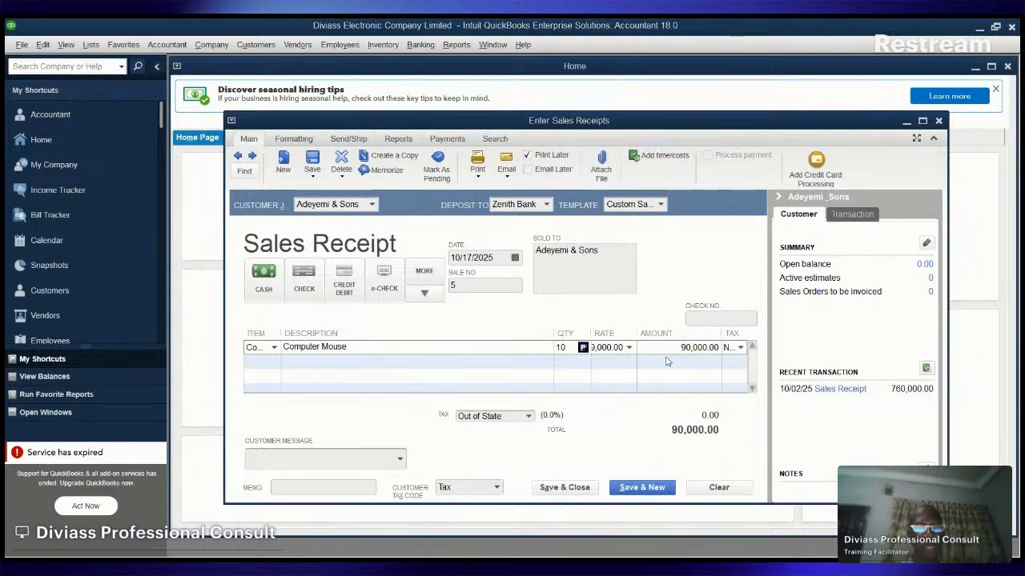
# Save the Adeyemi & Sons sales receipt and close the receipt form.
pyautogui.press('Tab')
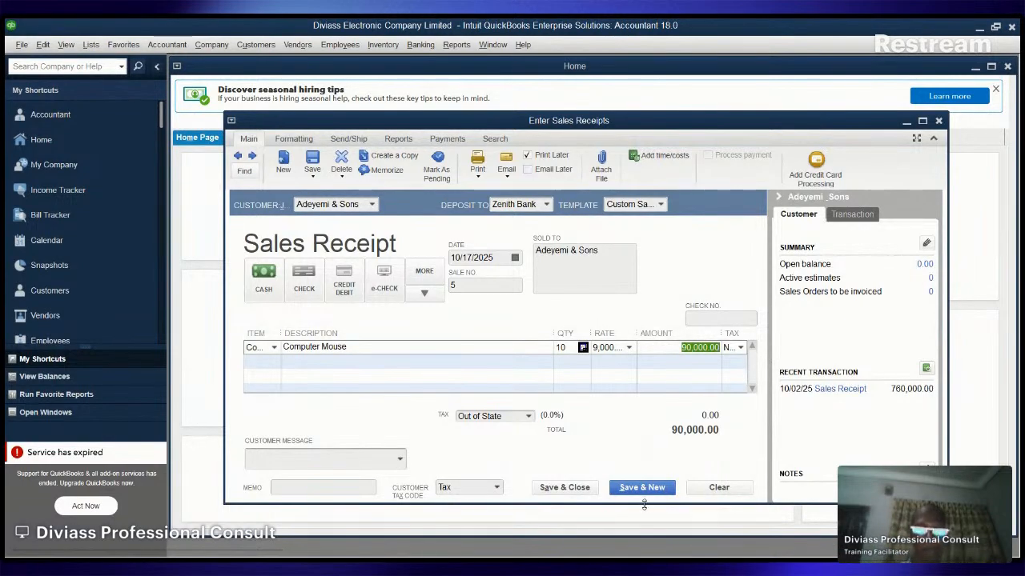
pyautogui.click(573, 490)
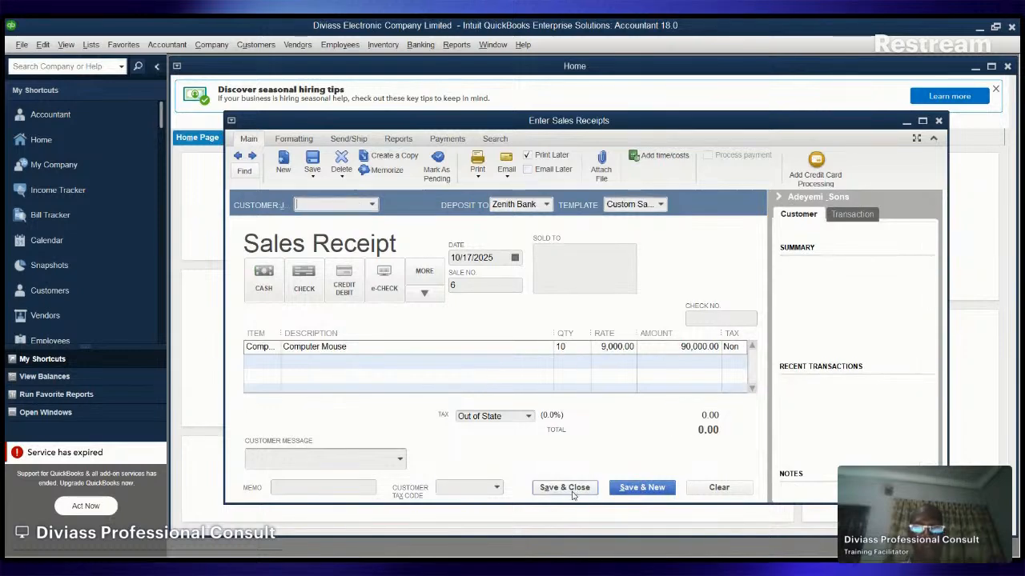
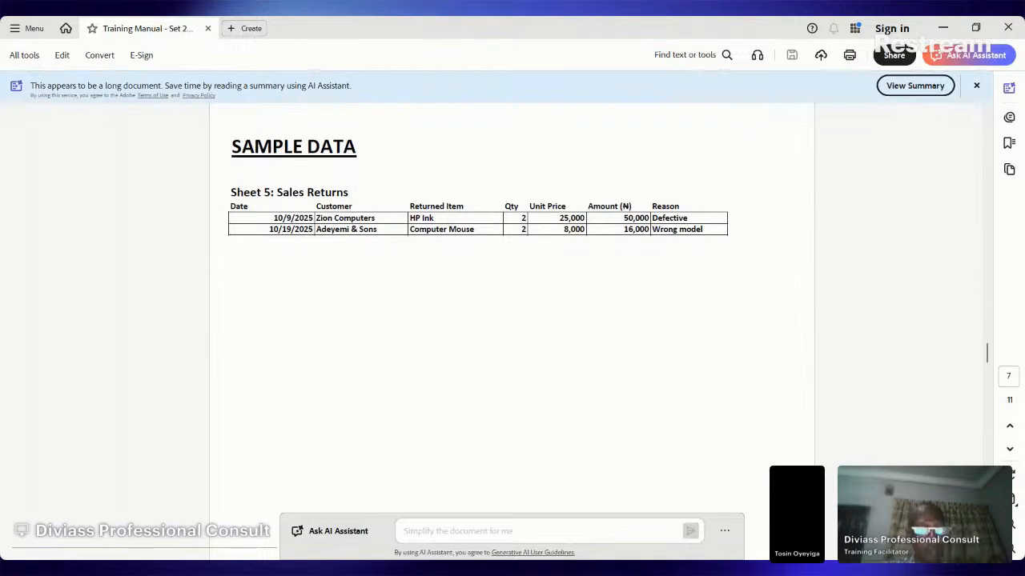
# Check the sales returns in the training manual, and start a credit memo in QuickBooks for Zion Computers.
pyautogui.moveTo(445, 222); pyautogui.dragTo(410, 219)
pyautogui.click(420, 218)
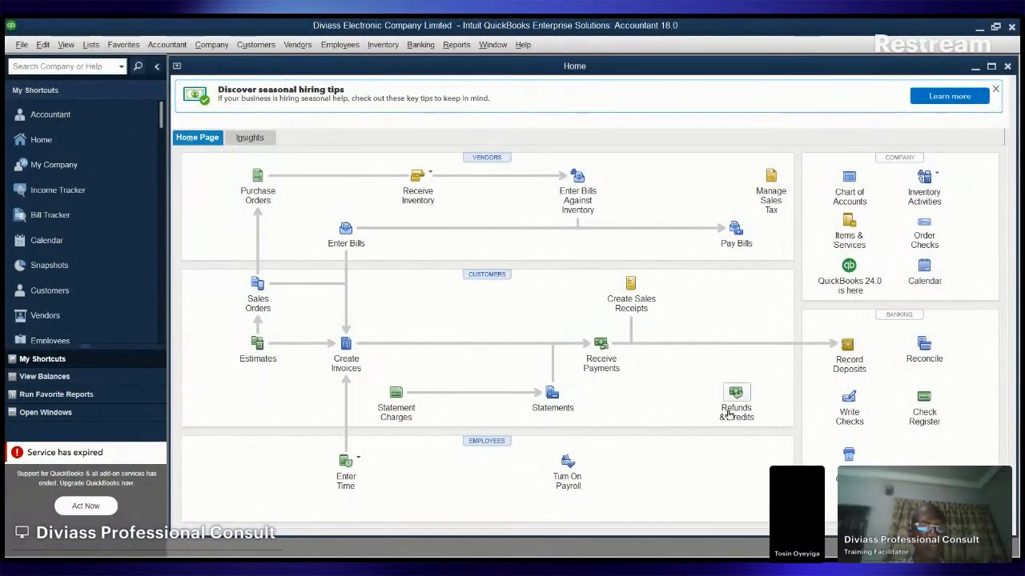
pyautogui.click(732, 399)
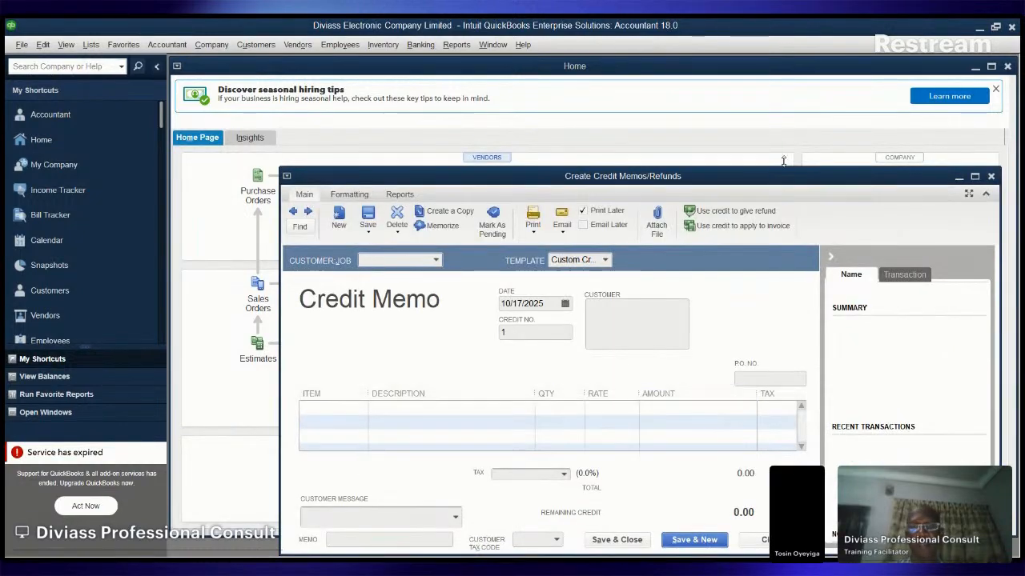
pyautogui.moveTo(773, 174); pyautogui.dragTo(718, 113)
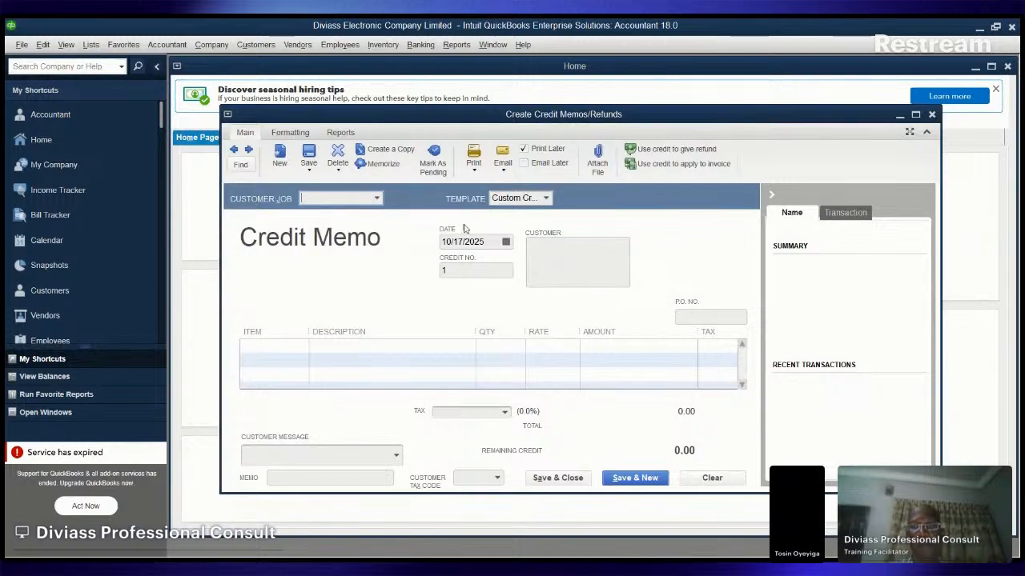
pyautogui.click(377, 198)
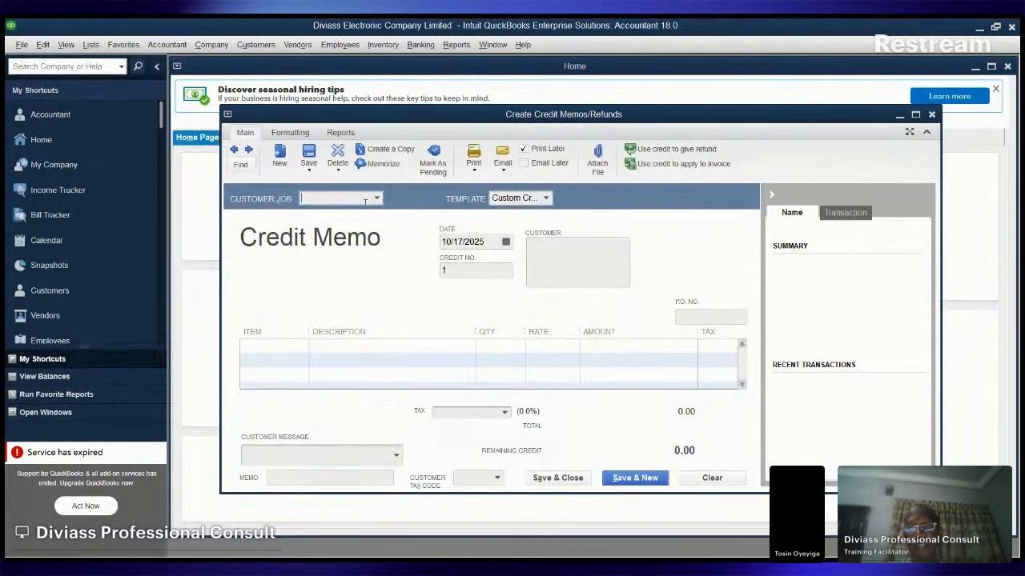
pyautogui.click(348, 293)
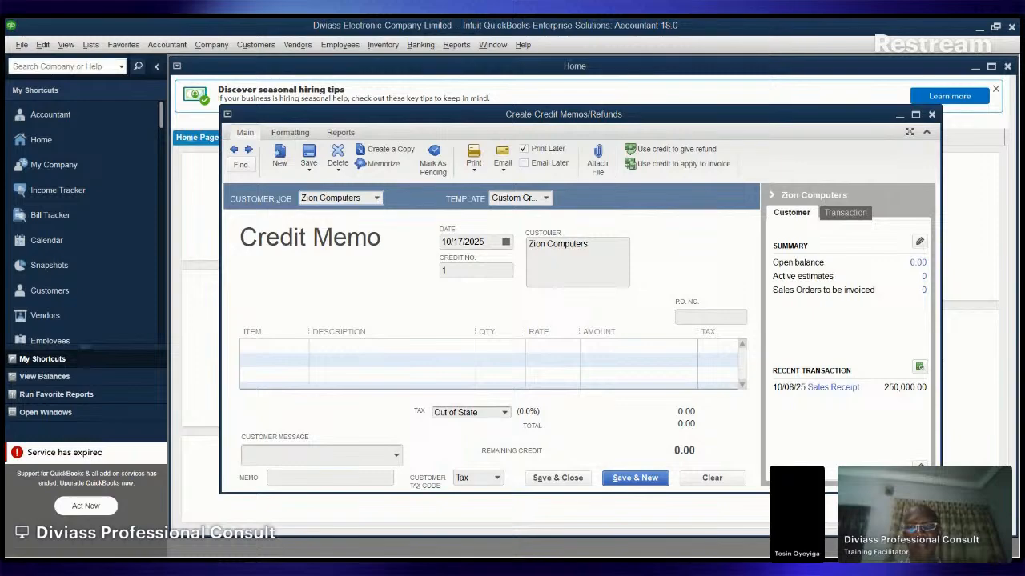
# Date the Zion Computers credit memo 10/09/2025.
pyautogui.click(503, 243)
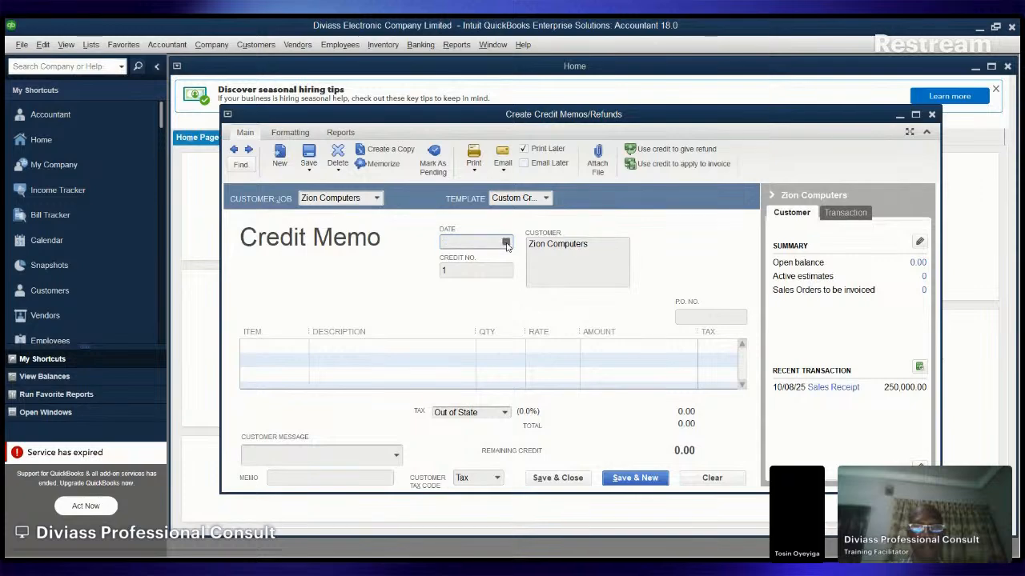
pyautogui.press('-')
pyautogui.press('-')
pyautogui.press('-')
pyautogui.press('-')
pyautogui.press('-')
pyautogui.press('-')
pyautogui.press('-')
pyautogui.press('-')
pyautogui.click(690, 317)
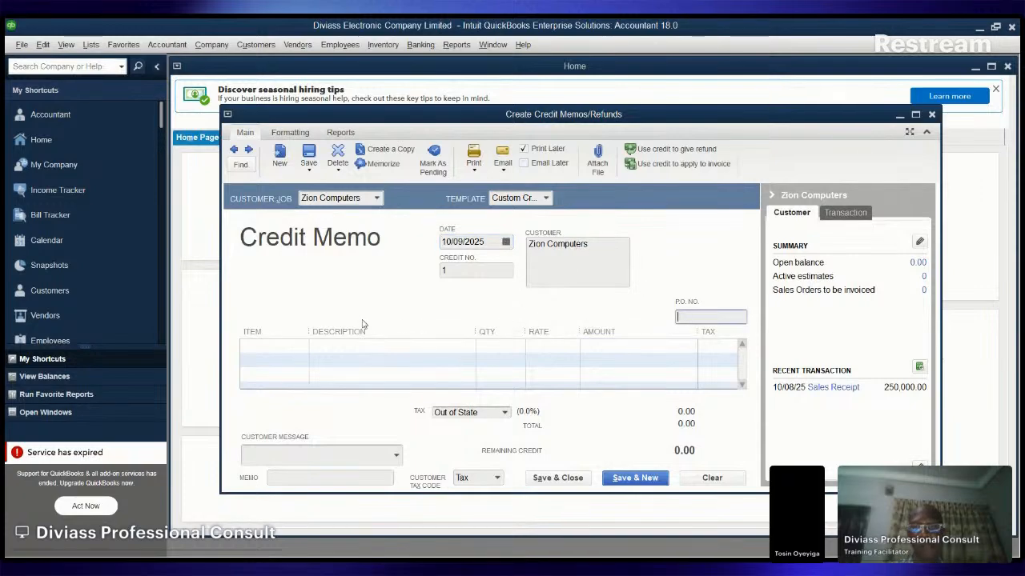
# Add HP 415 Ink with a quantity of 2 to the Zion Computers credit memo.
pyautogui.press('Tab')
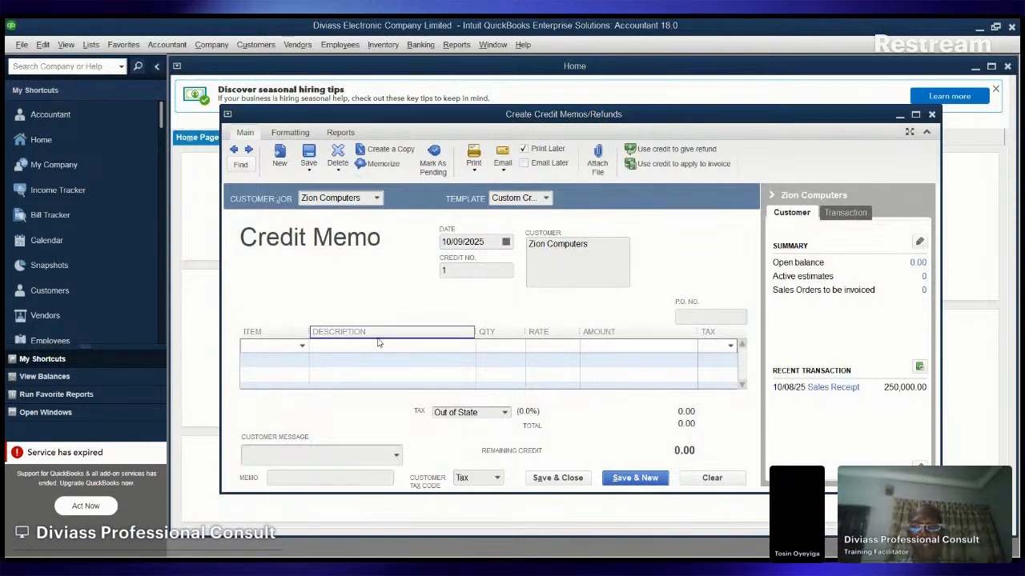
pyautogui.click(279, 425)
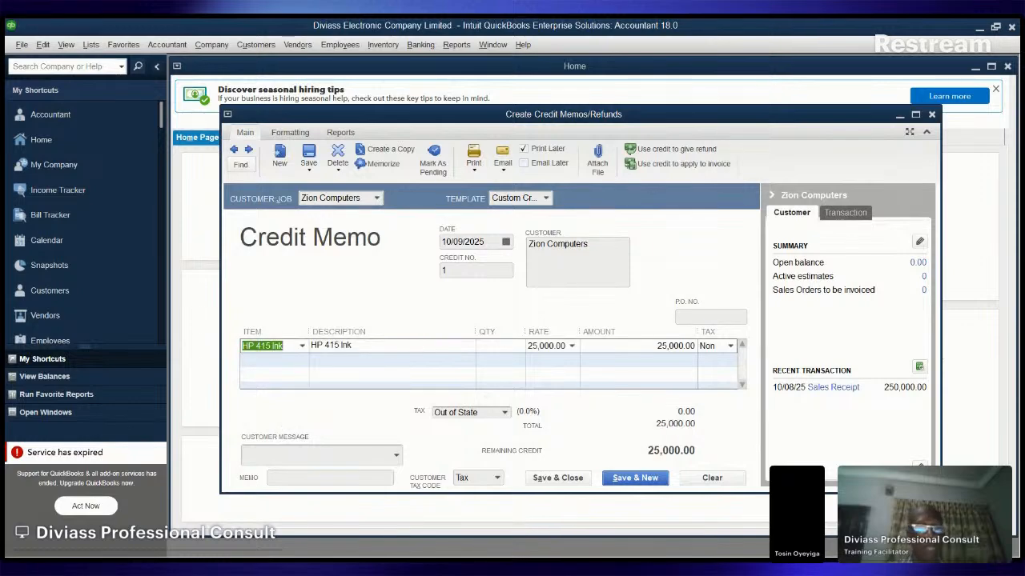
pyautogui.click(500, 346)
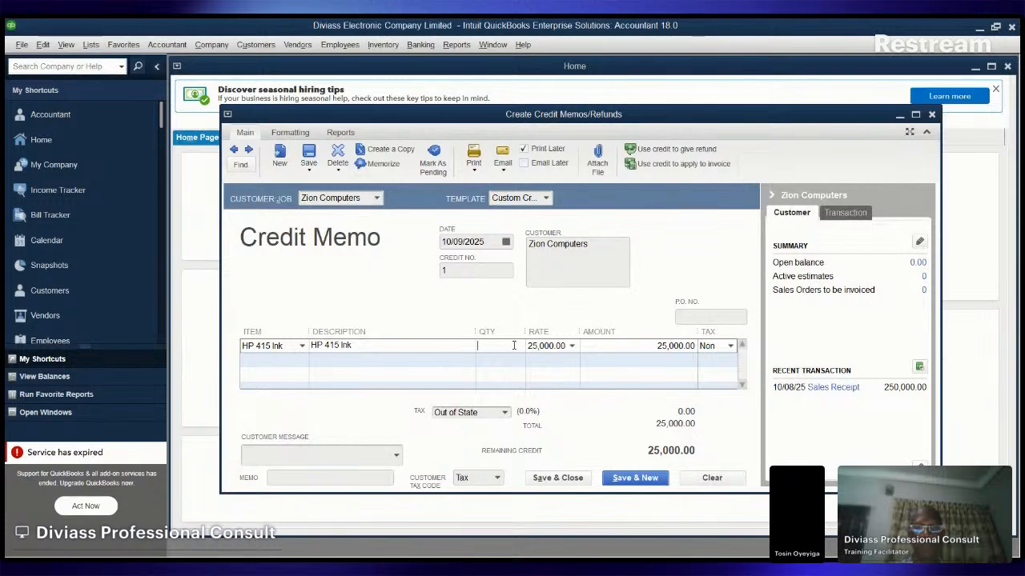
pyautogui.write('2')
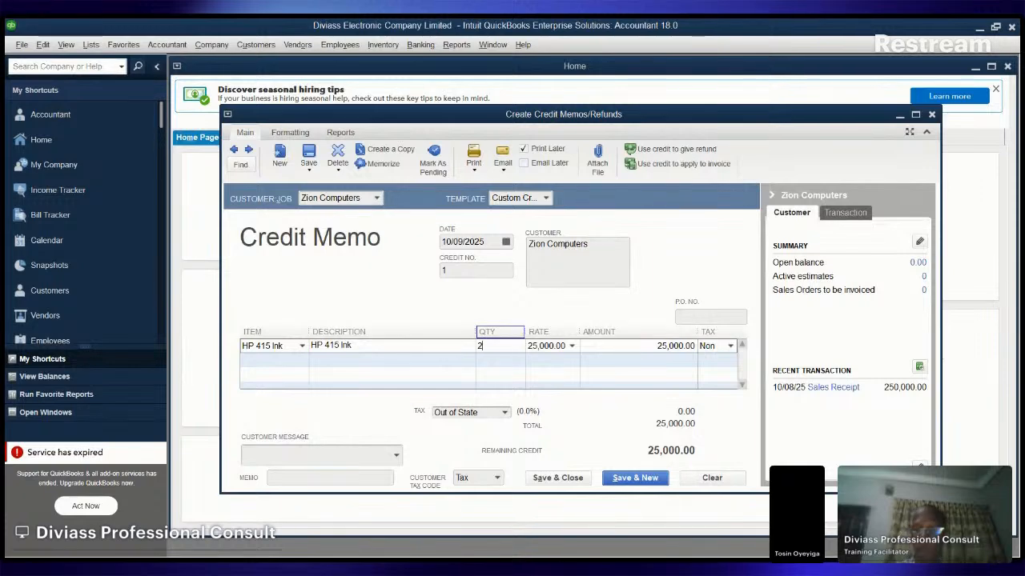
pyautogui.press('Tab')
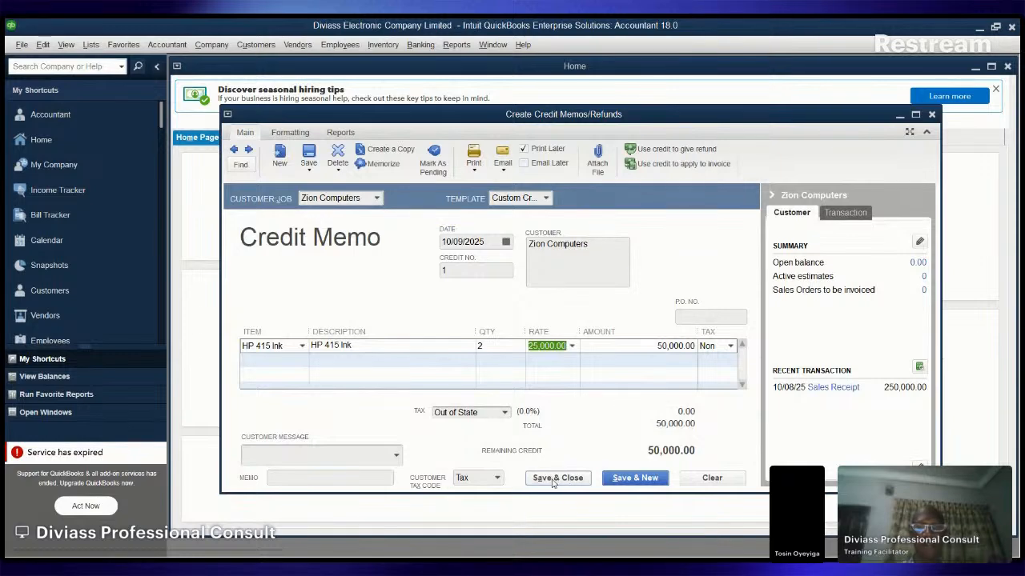
# Set the customer tax code to Non on the Zion Computers credit memo, then save and close it.
pyautogui.click(497, 479)
pyautogui.click(484, 538)
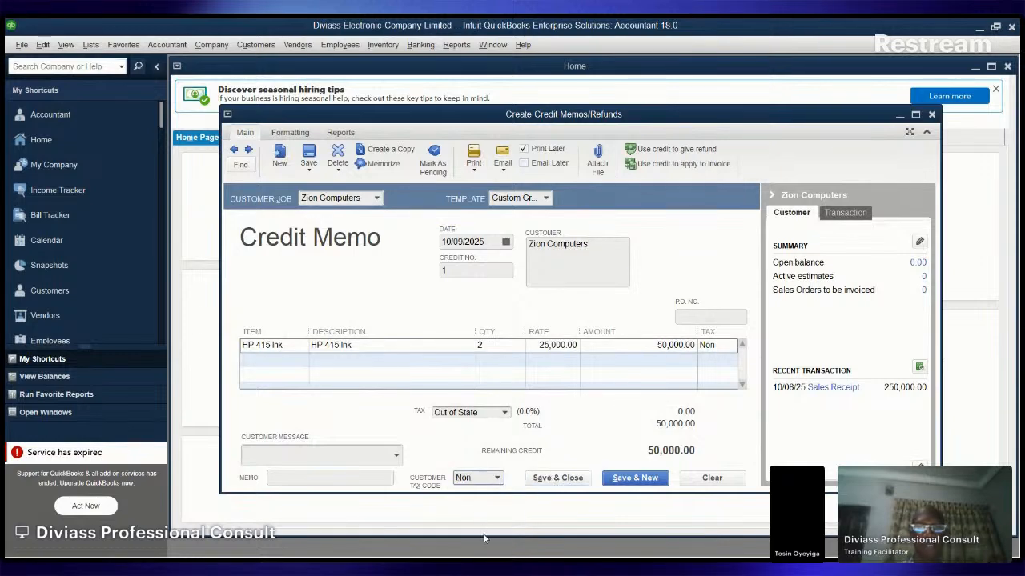
pyautogui.click(580, 479)
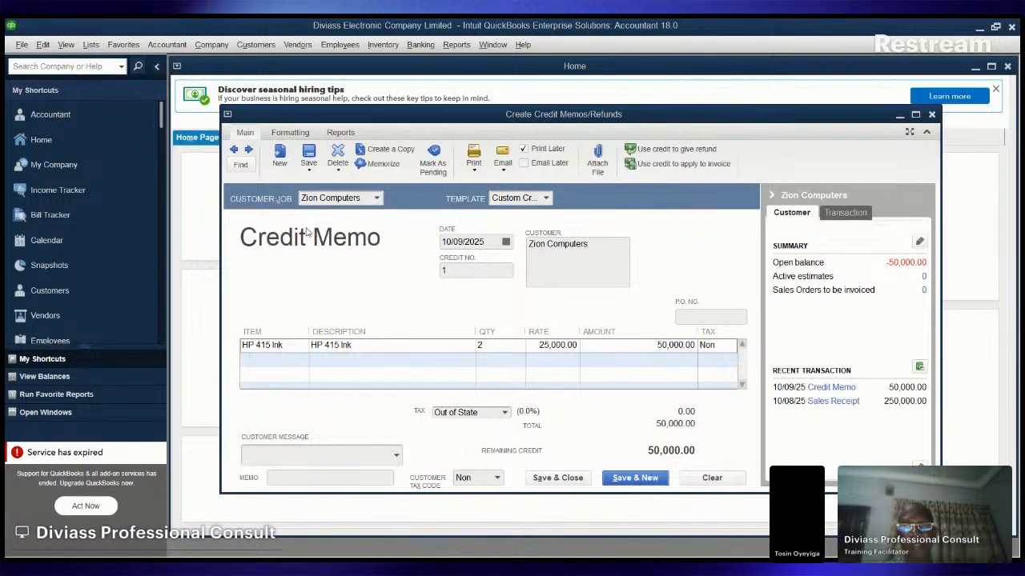
pyautogui.press('Escape')
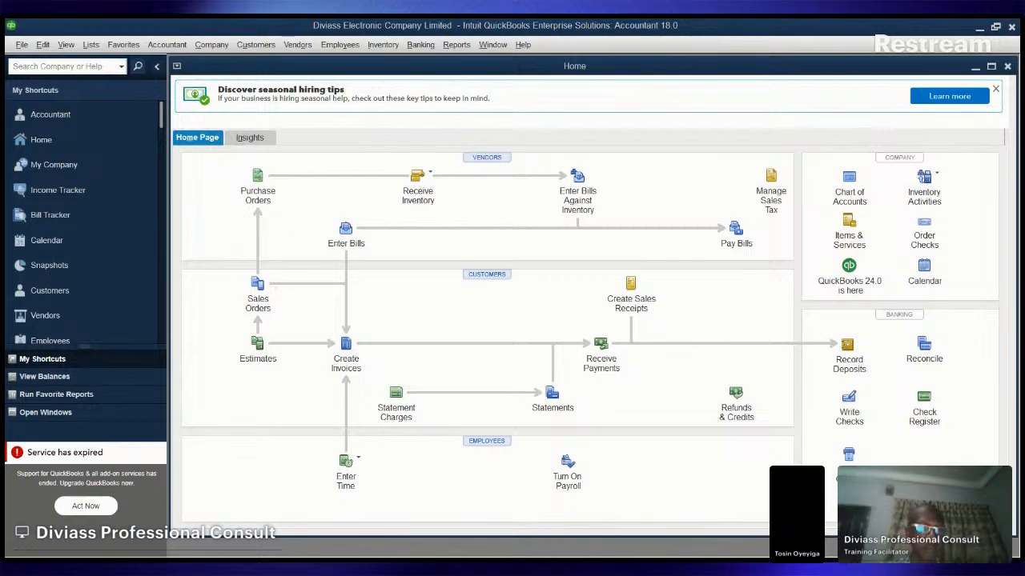
# Create a credit memo for Adeyemi & Sons with a quantity of 2 Computer Mouse.
pyautogui.click(736, 397)
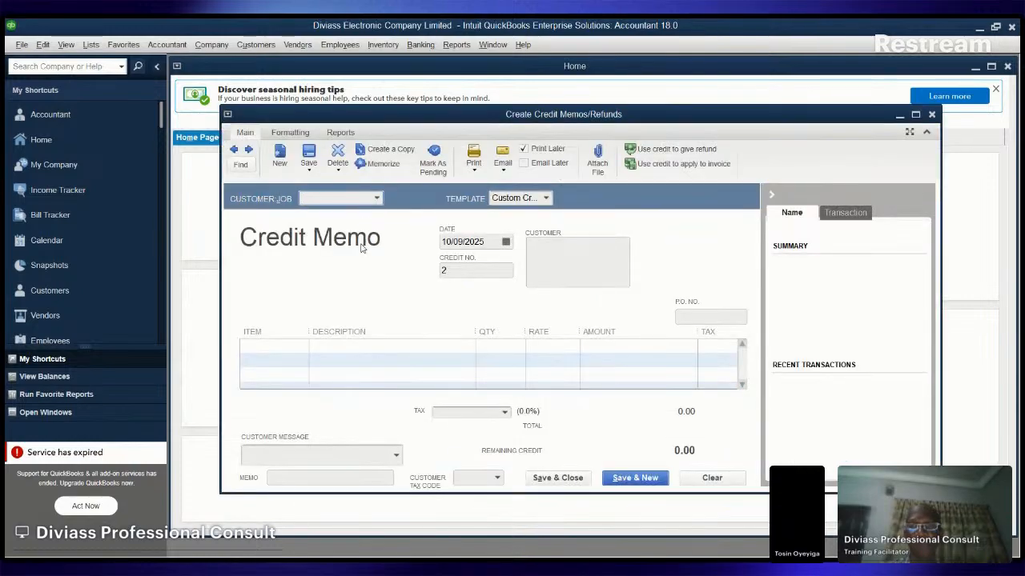
pyautogui.click(296, 350)
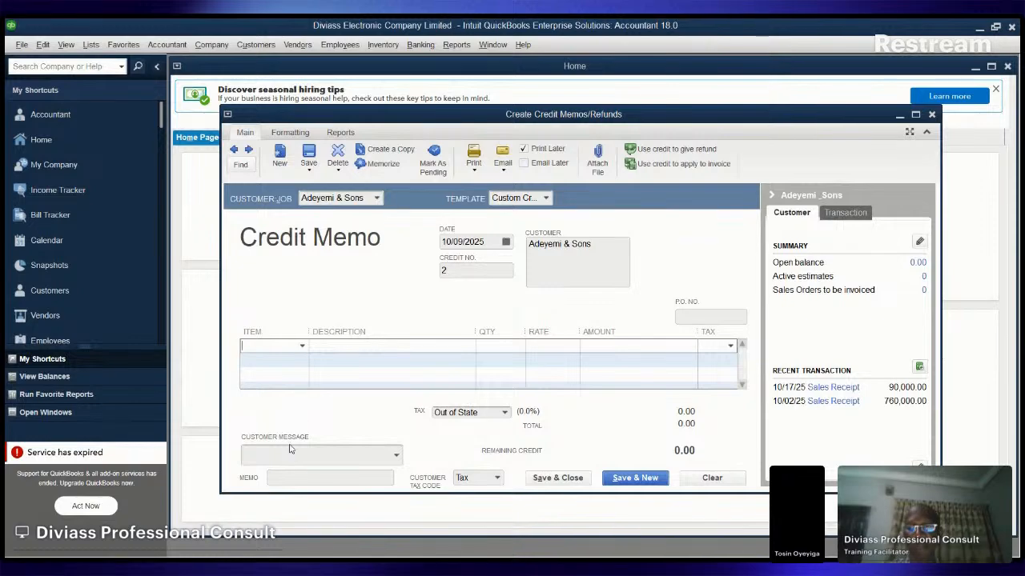
pyautogui.click(290, 395)
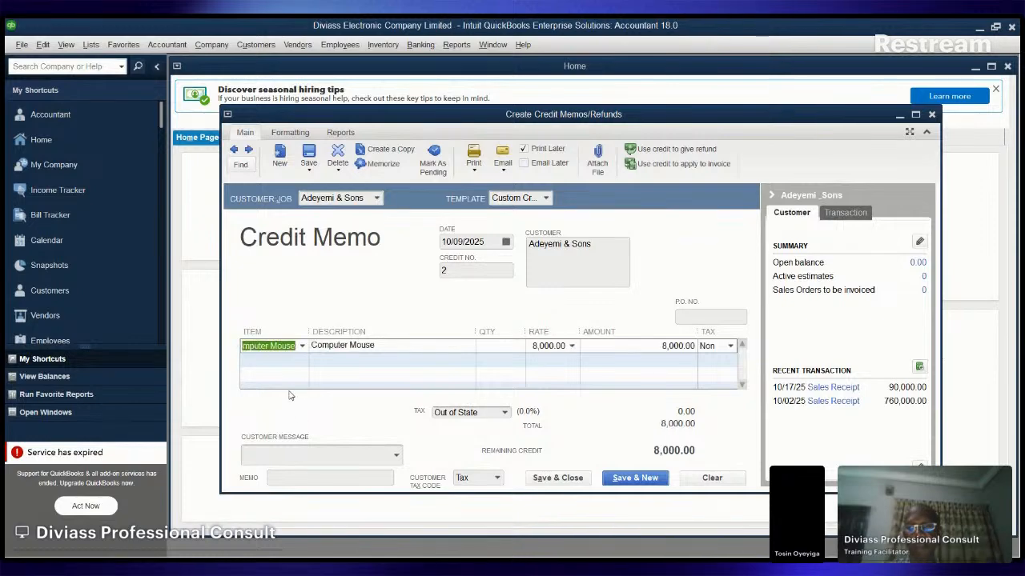
pyautogui.click(521, 350)
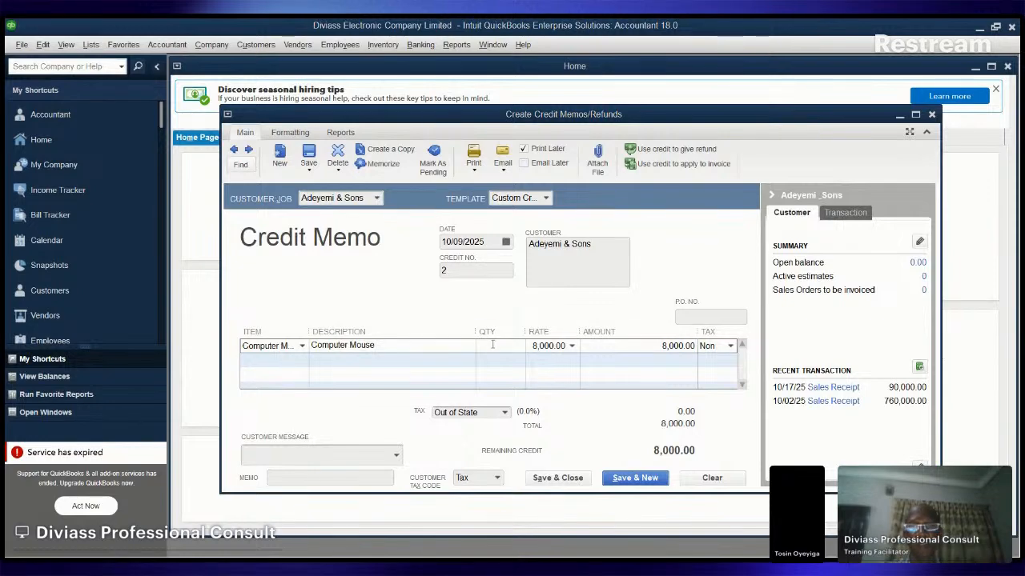
pyautogui.press('Tab')
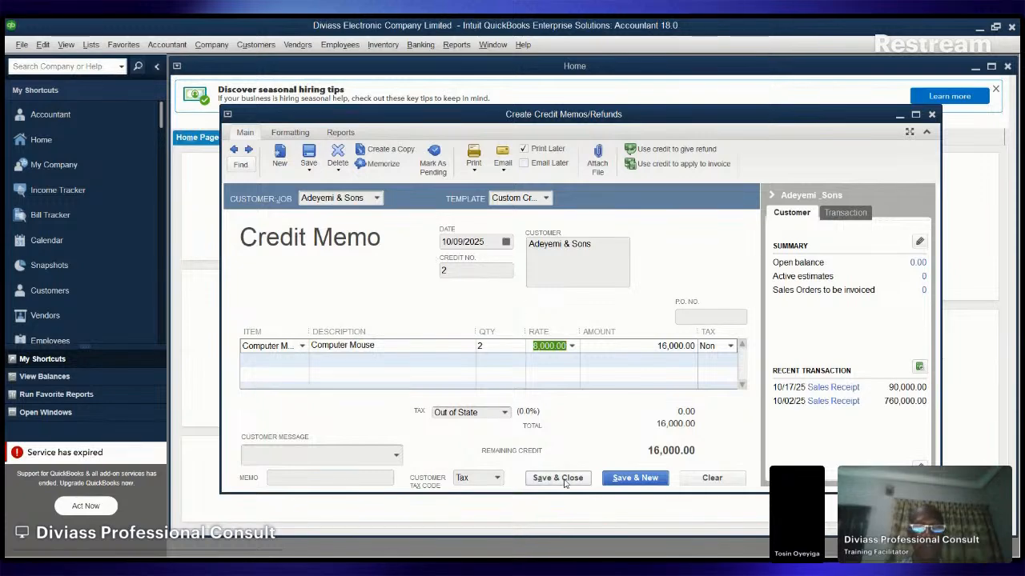
# Set the customer tax code to Non on the Adeyemi & Sons credit memo, then save and close it.
pyautogui.click(487, 479)
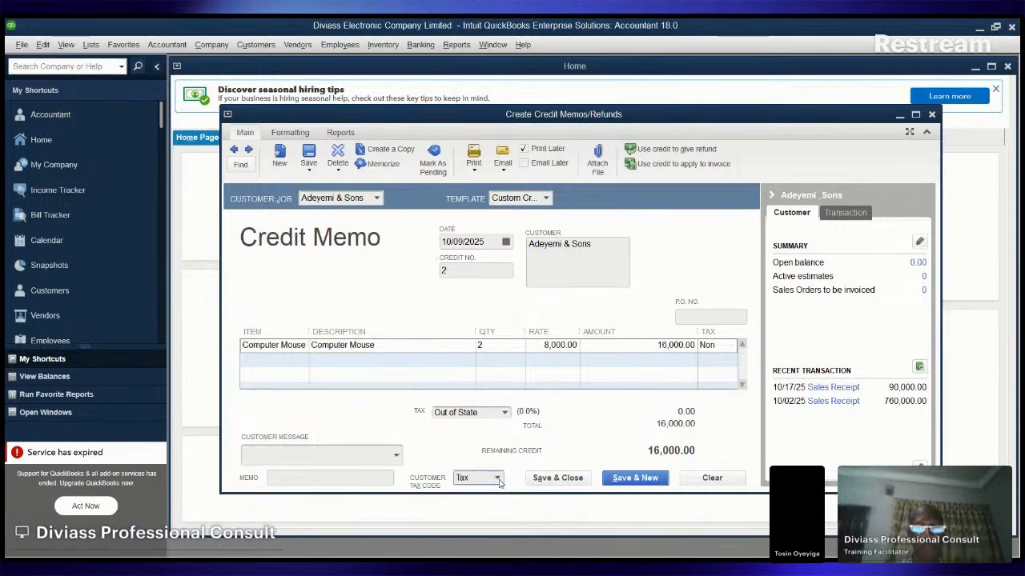
pyautogui.write('Non')
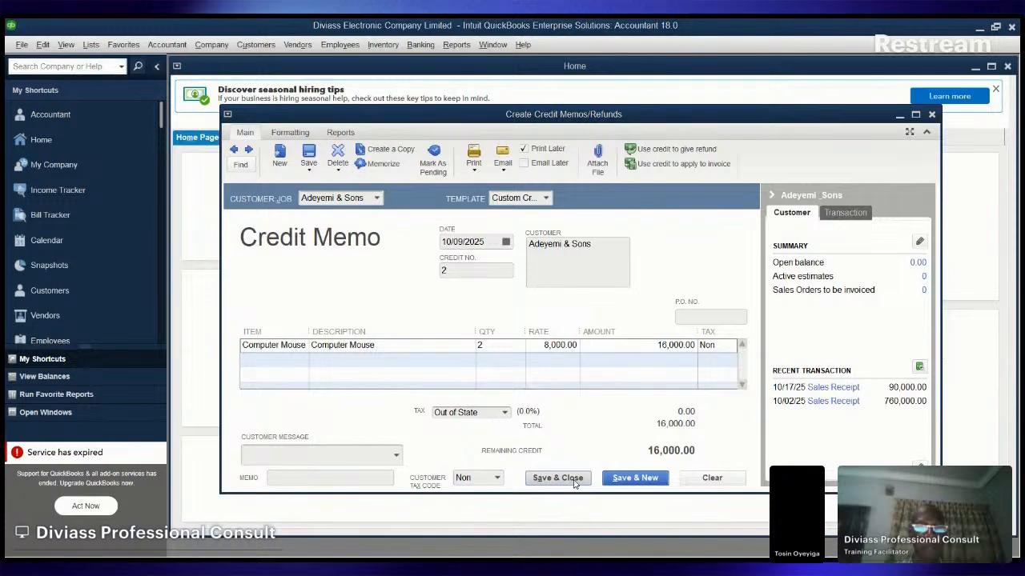
pyautogui.hotkey('ctrl', 's')
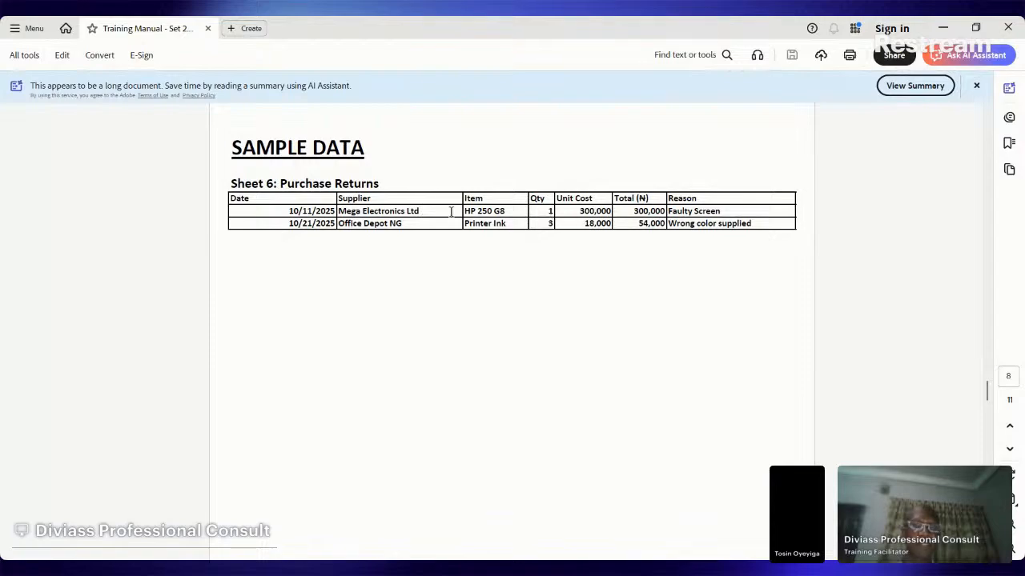
# Check the purchase returns in the training manual, and start a vendor credit in QuickBooks for Mega Electronics Ltd.
pyautogui.moveTo(419, 209); pyautogui.dragTo(340, 211)
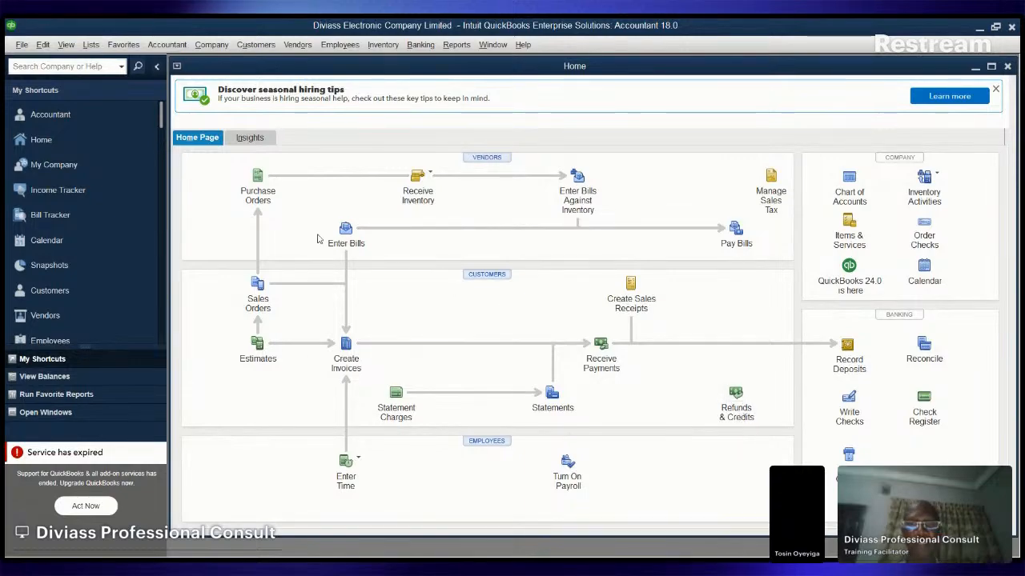
pyautogui.click(344, 232)
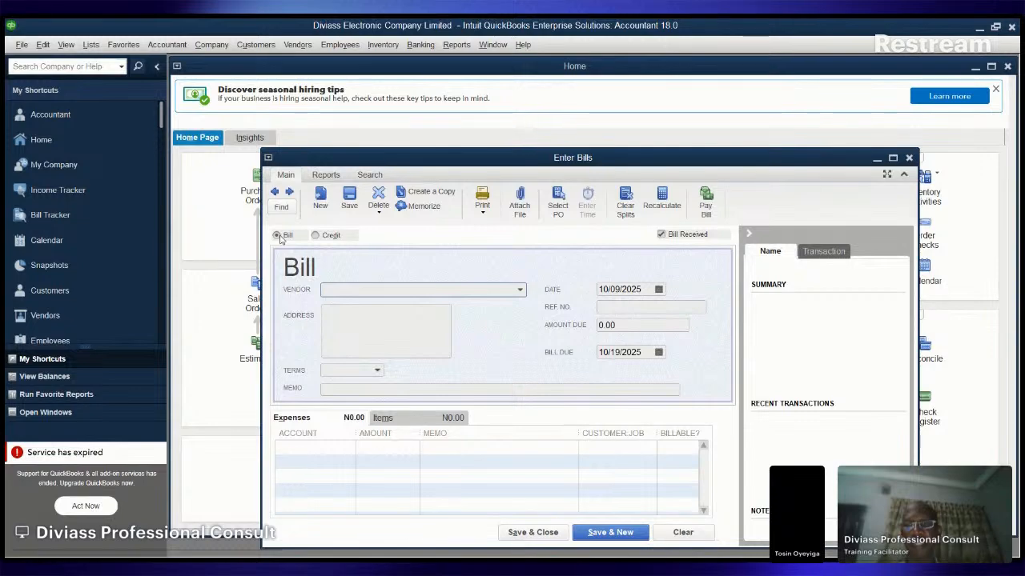
pyautogui.click(324, 237)
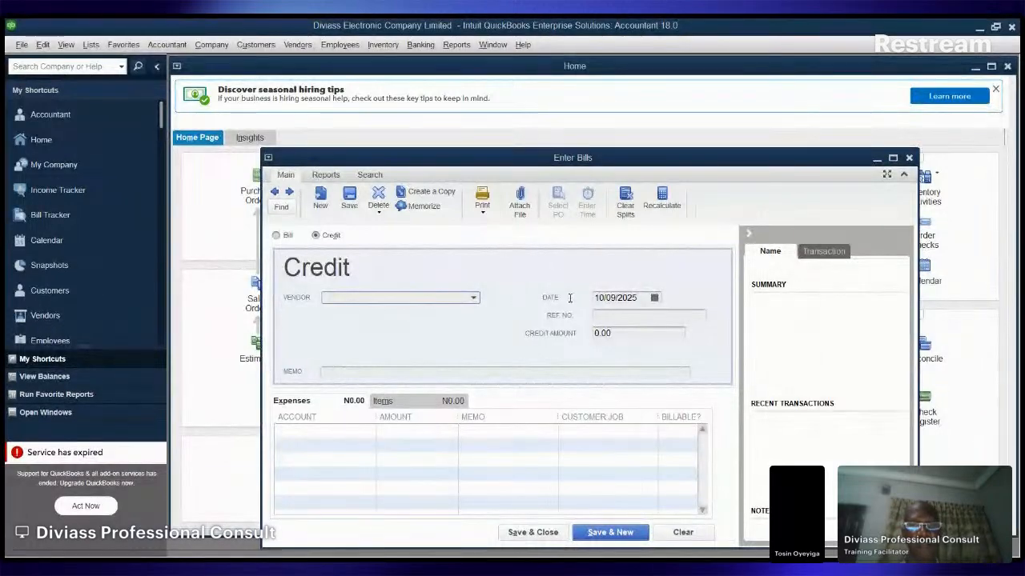
pyautogui.click(637, 501)
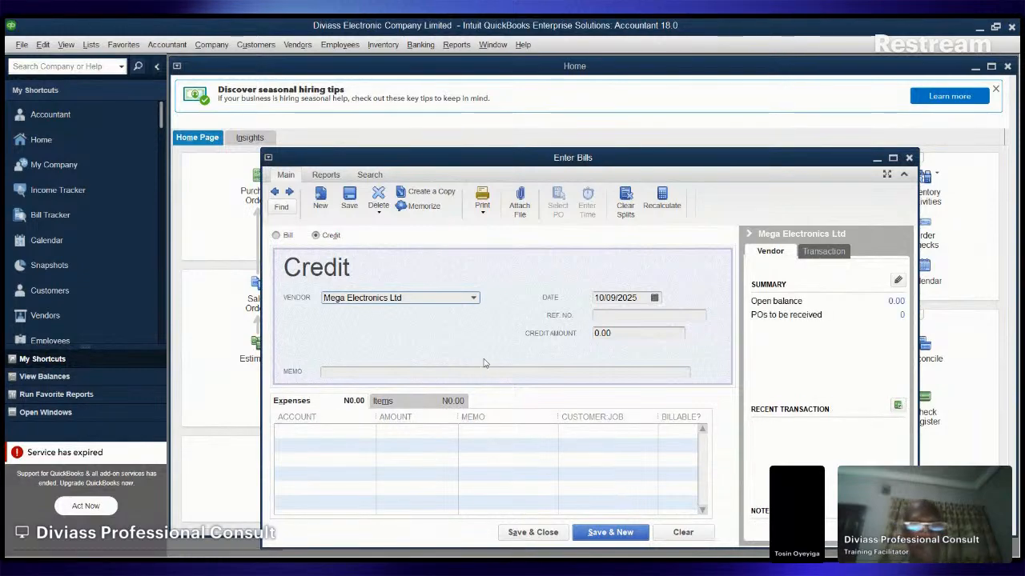
pyautogui.click(475, 299)
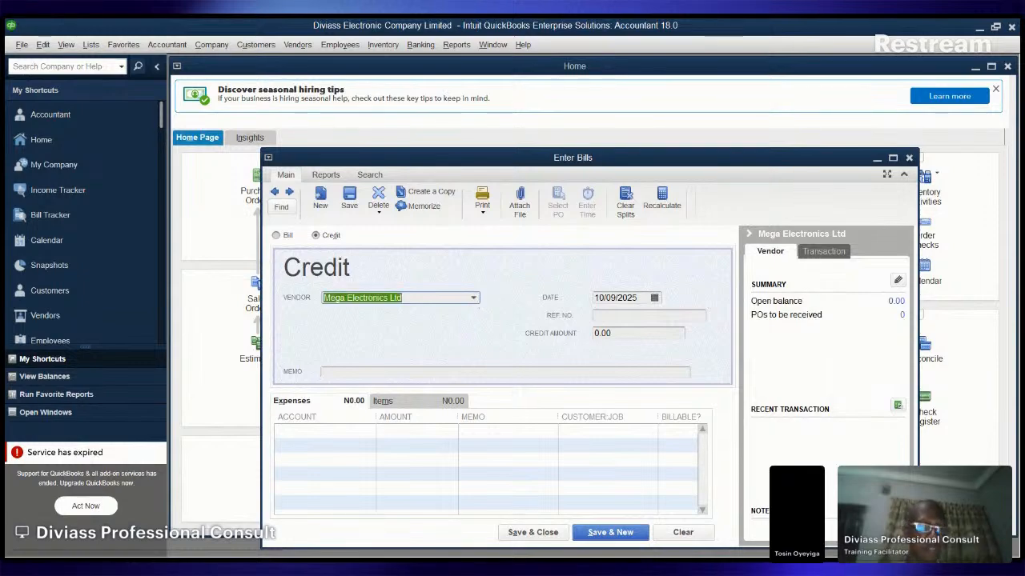
pyautogui.click(408, 298)
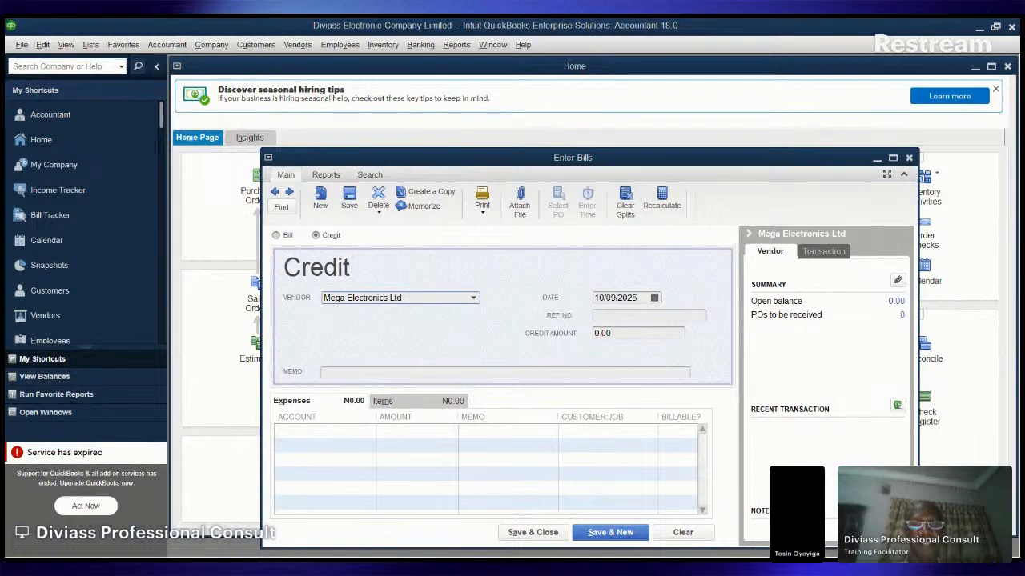
# Compare the expense line columns with the item line columns of the Mega Electronics Ltd vendor credit.
pyautogui.click(366, 430)
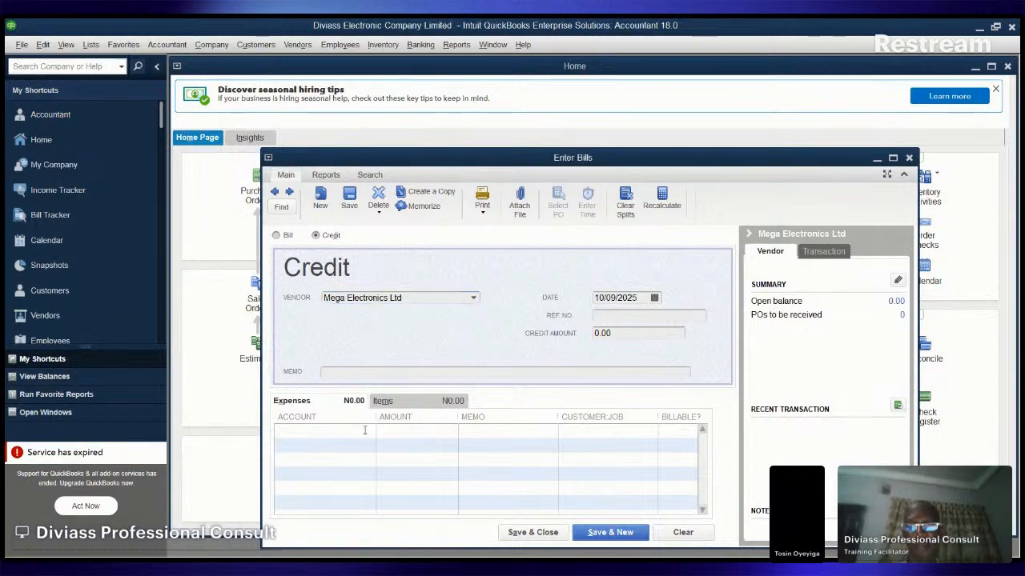
pyautogui.click(398, 401)
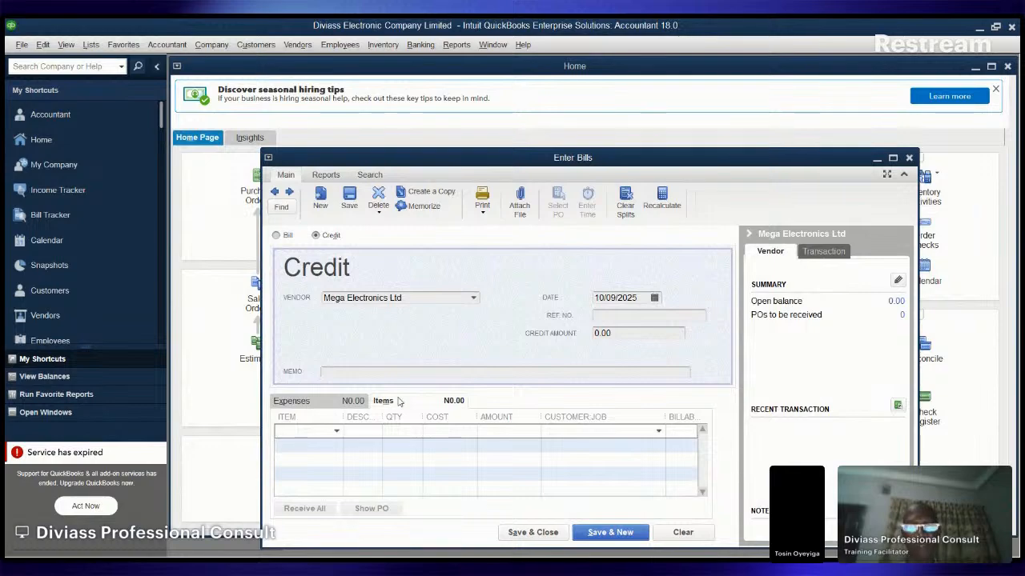
pyautogui.click(325, 403)
pyautogui.click(385, 404)
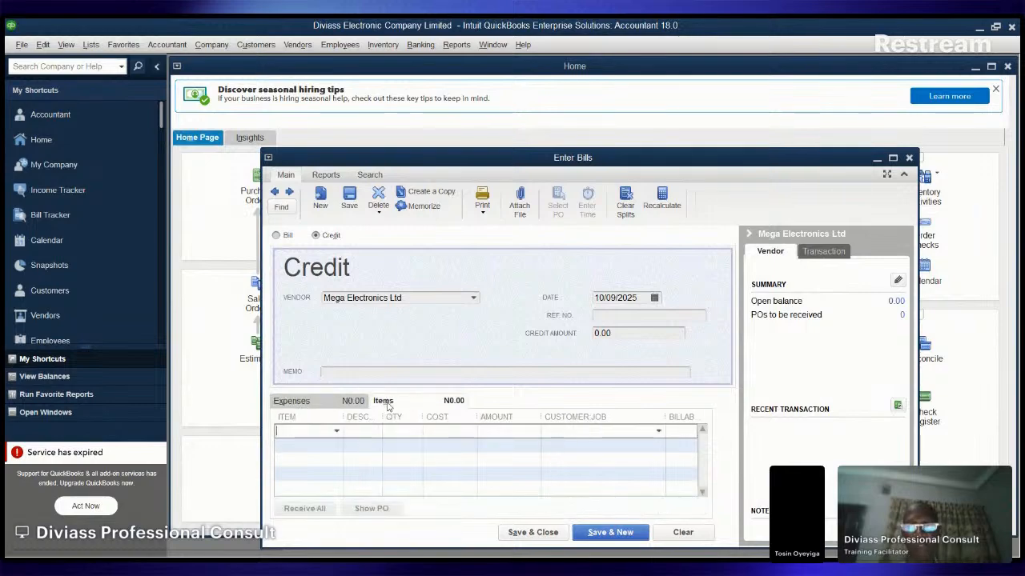
pyautogui.click(346, 403)
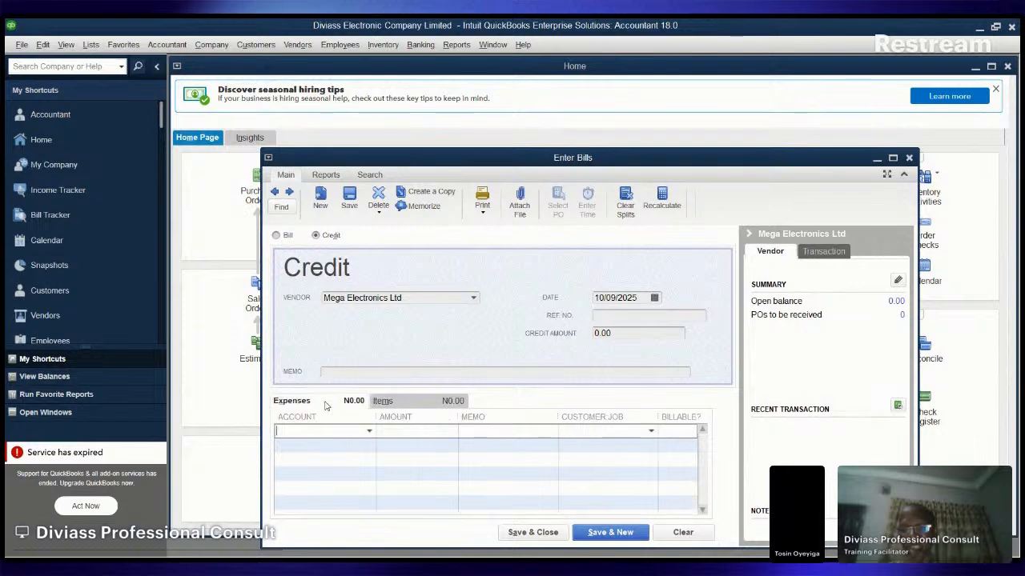
pyautogui.click(430, 405)
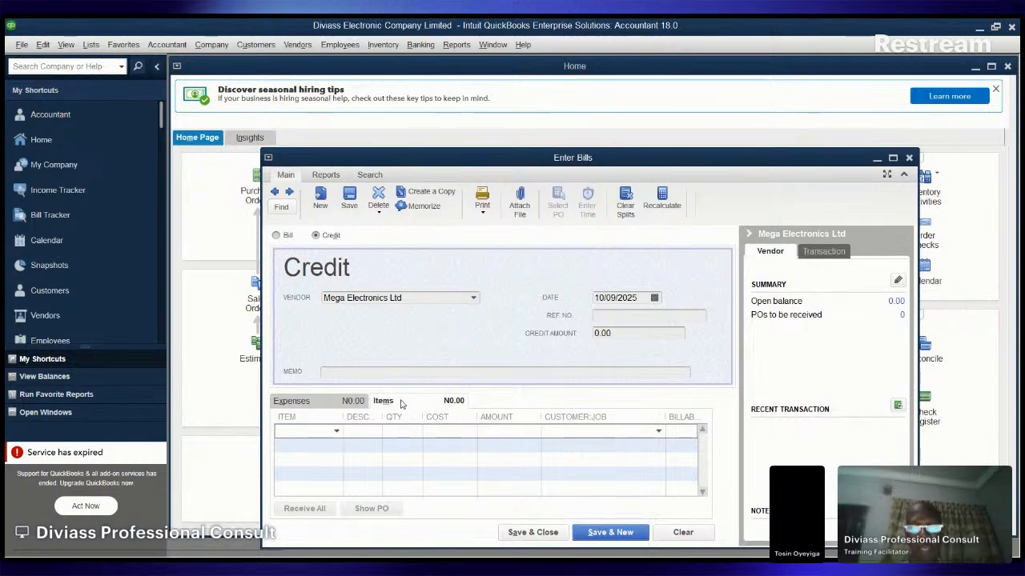
pyautogui.click(326, 405)
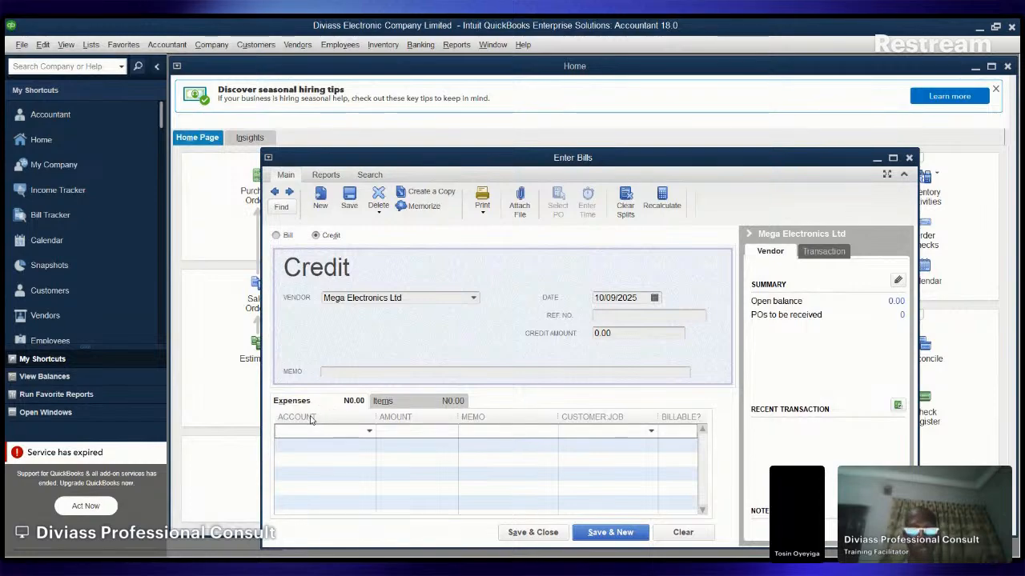
# Enter a quantity of 1 HP 250 G8 as an item on the Mega Electronics Ltd credit, then save it.
pyautogui.click(404, 404)
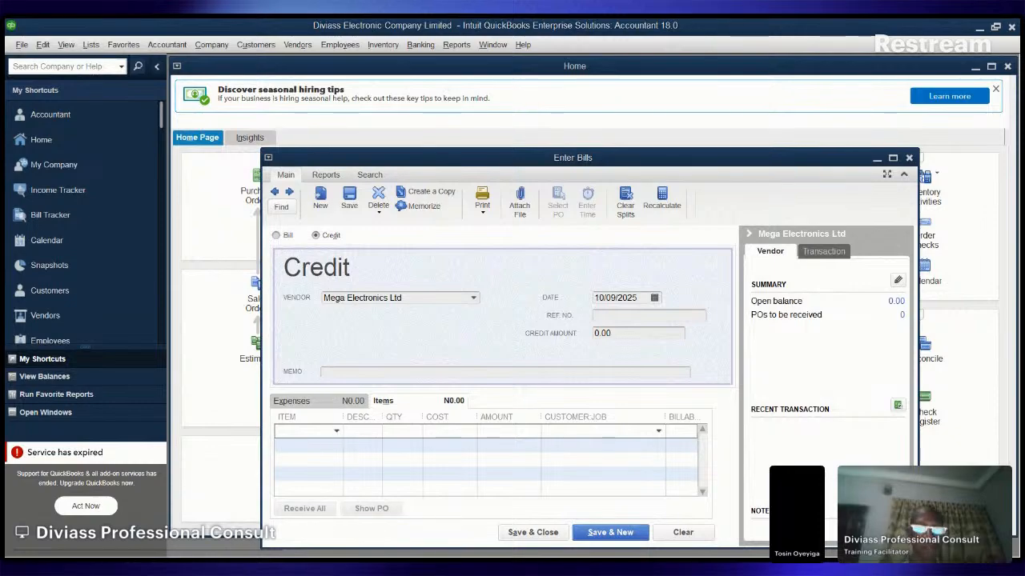
pyautogui.click(336, 433)
pyautogui.click(313, 490)
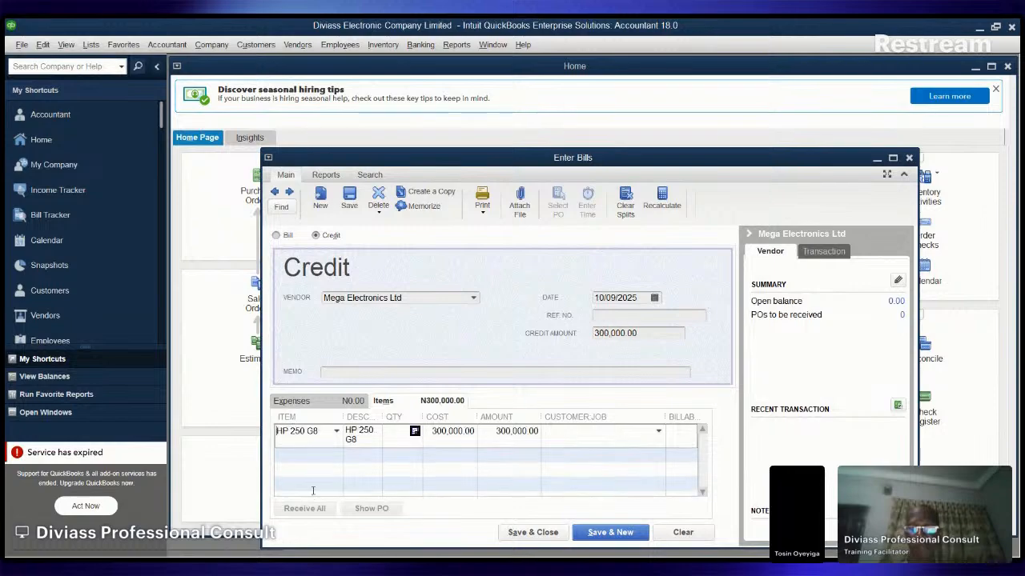
pyautogui.click(402, 435)
pyautogui.write('1')
pyautogui.press('Tab')
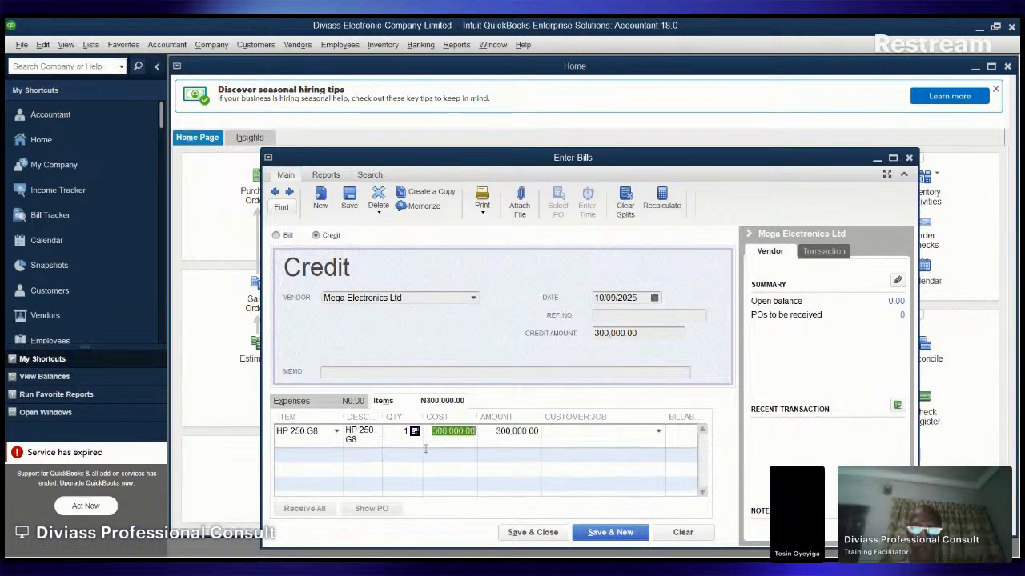
pyautogui.click(678, 435)
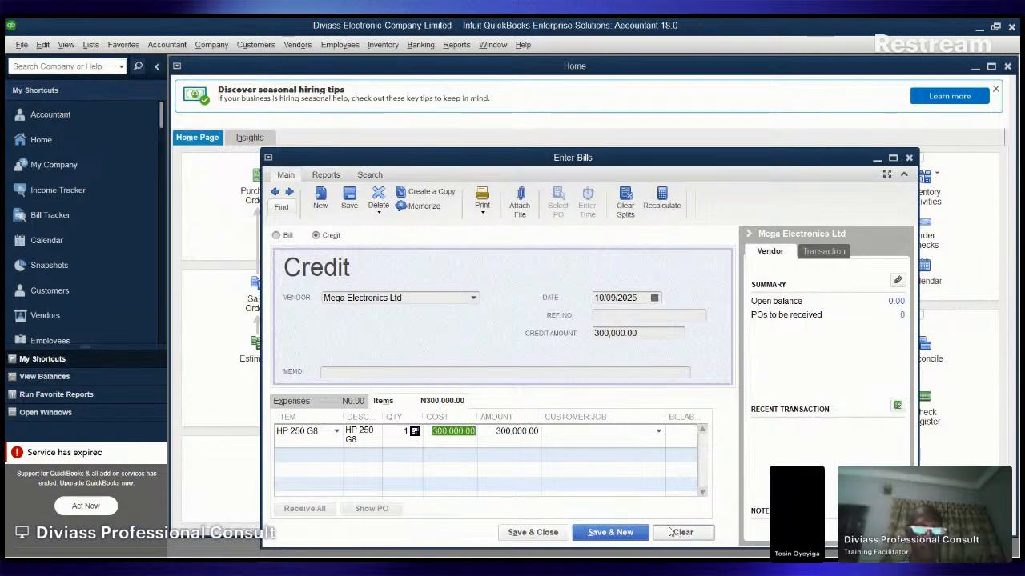
pyautogui.click(626, 532)
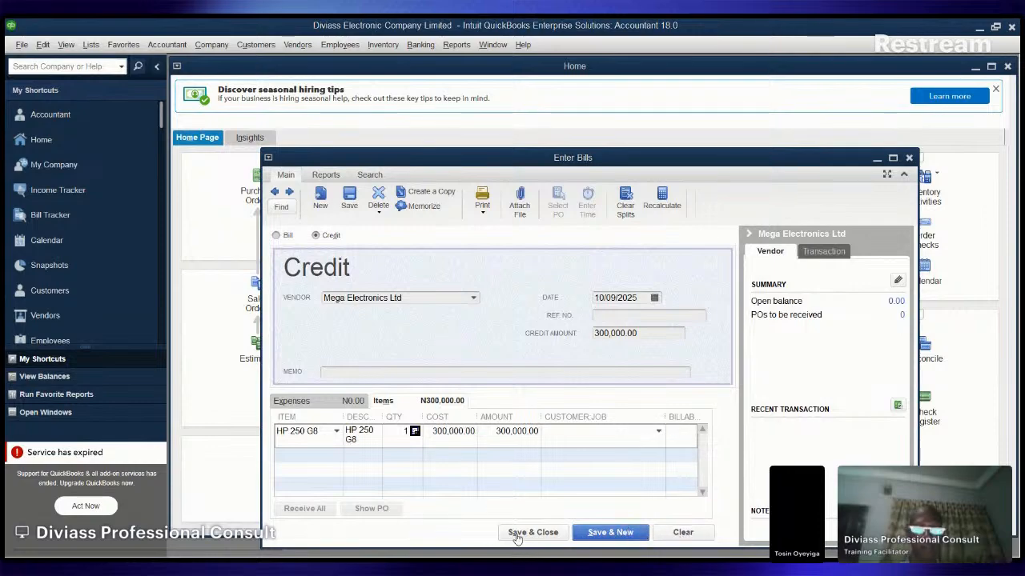
pyautogui.click(648, 533)
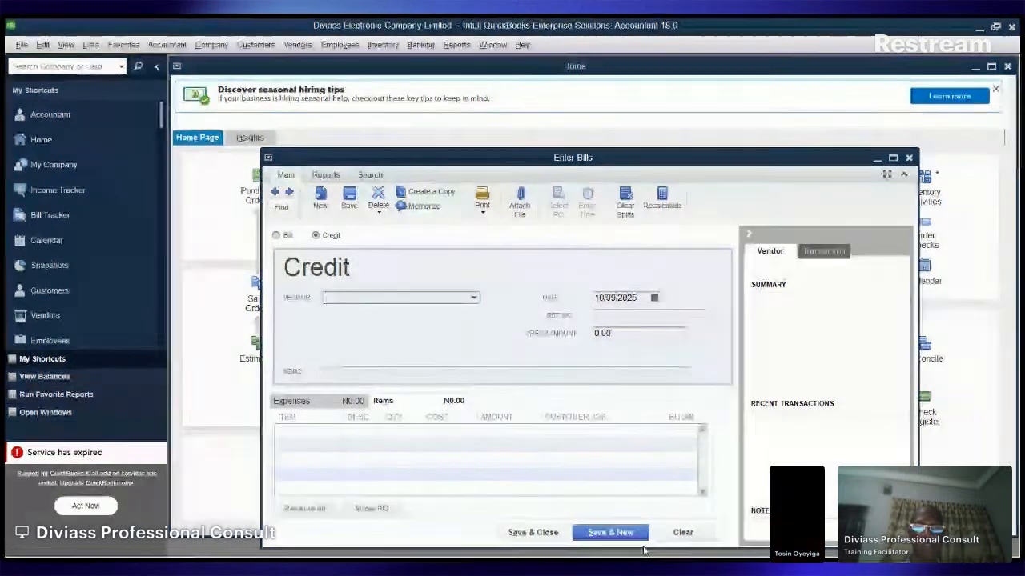
# Reopen the saved Mega Electronics Ltd credit, set its date to 10/11/2025, and save it.
pyautogui.click(274, 193)
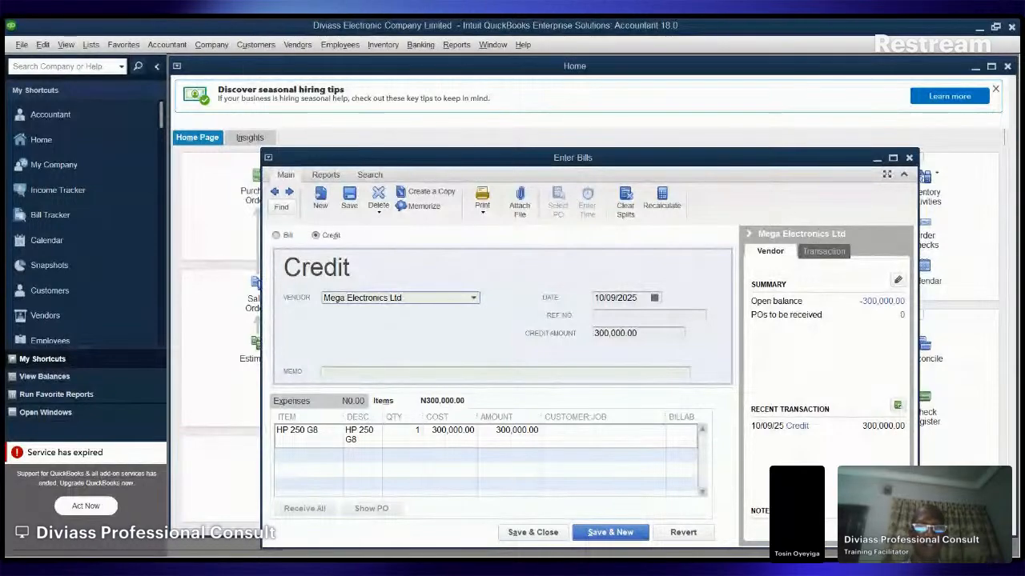
pyautogui.click(695, 376)
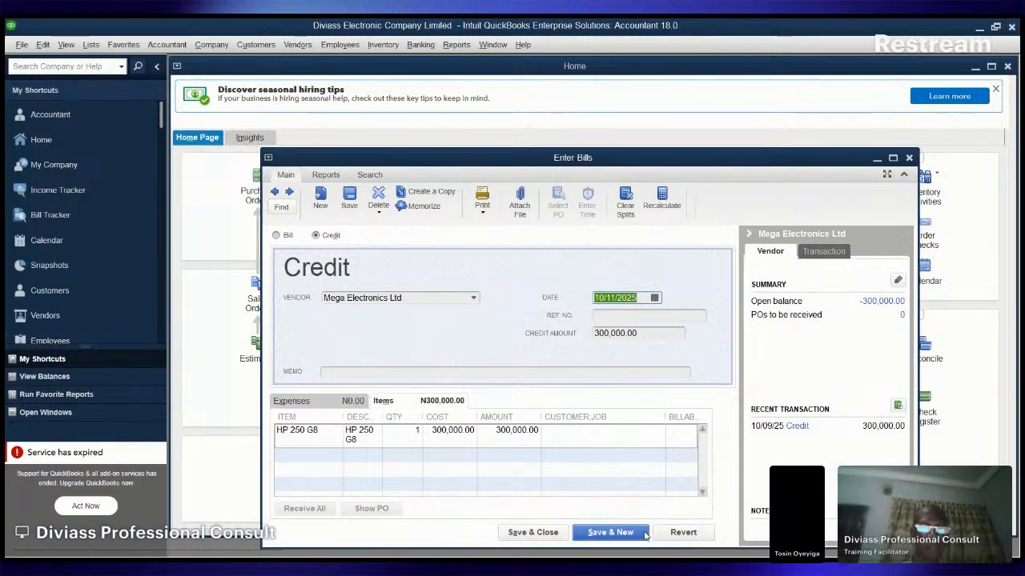
pyautogui.click(643, 534)
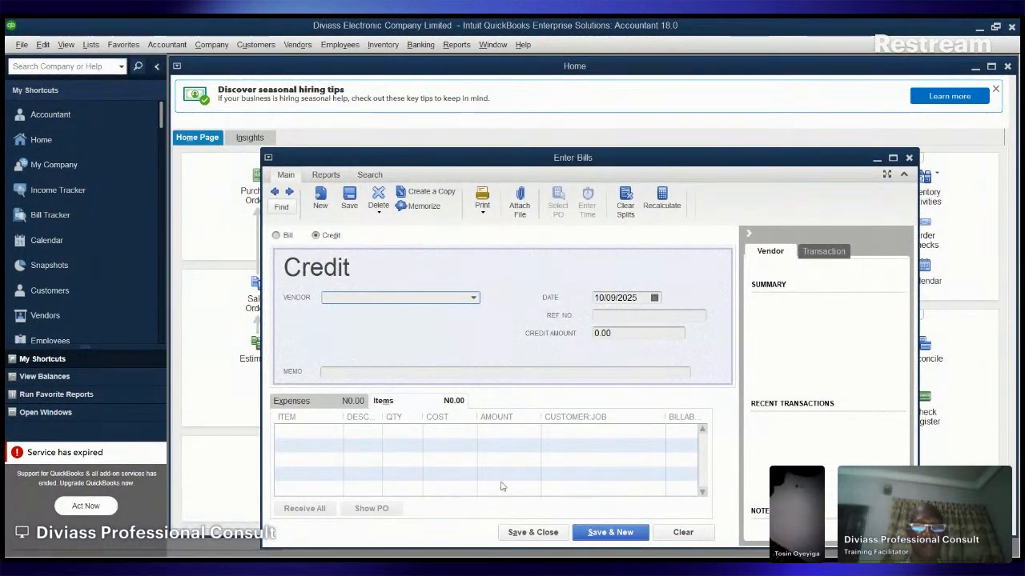
# Create a vendor credit for Office Depot NG with a quantity of 3 HP 415 Ink.
pyautogui.click(639, 498)
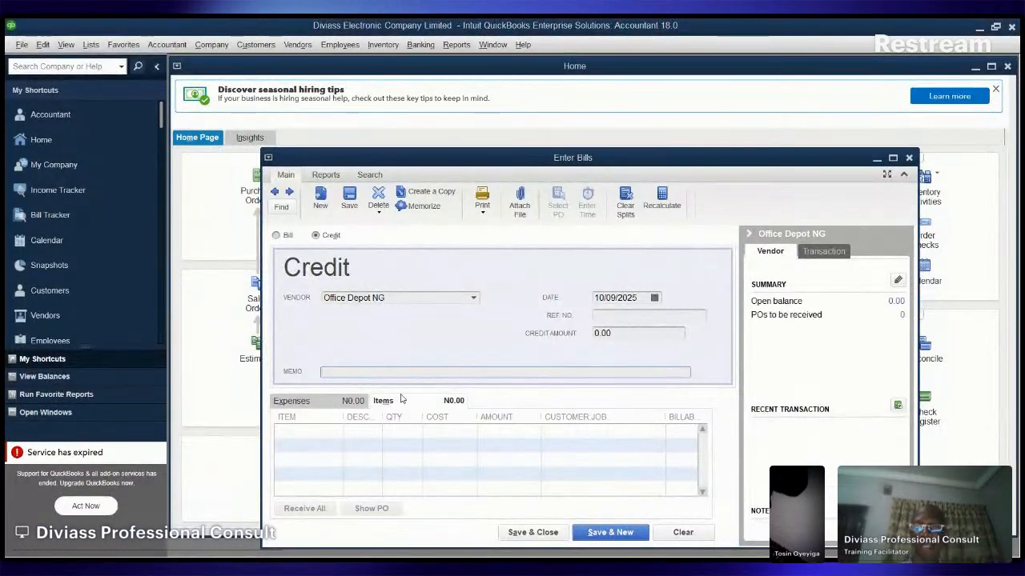
pyautogui.click(339, 437)
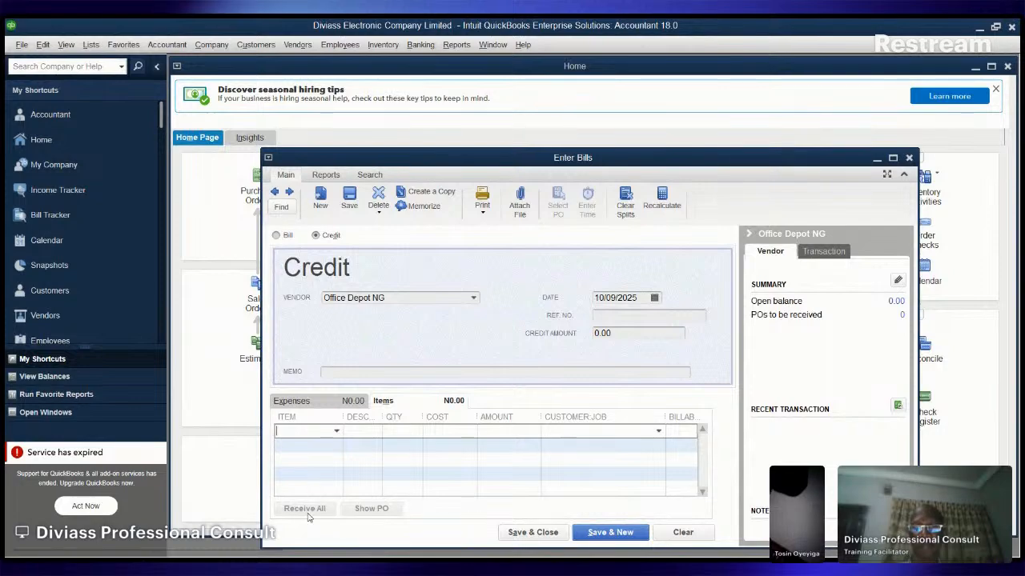
pyautogui.write('HP 415 Ink')
pyautogui.press('Tab')
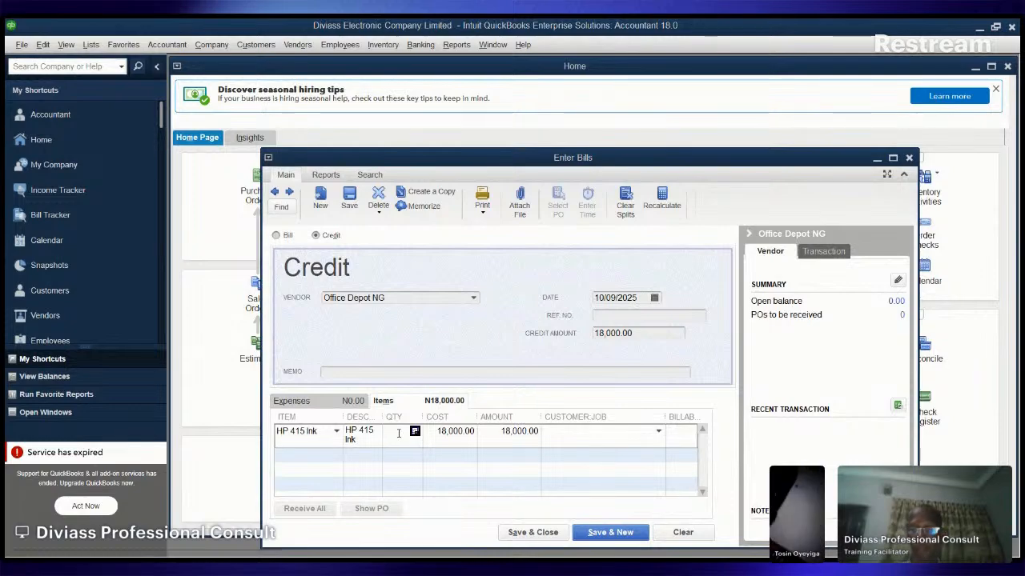
pyautogui.press('Tab')
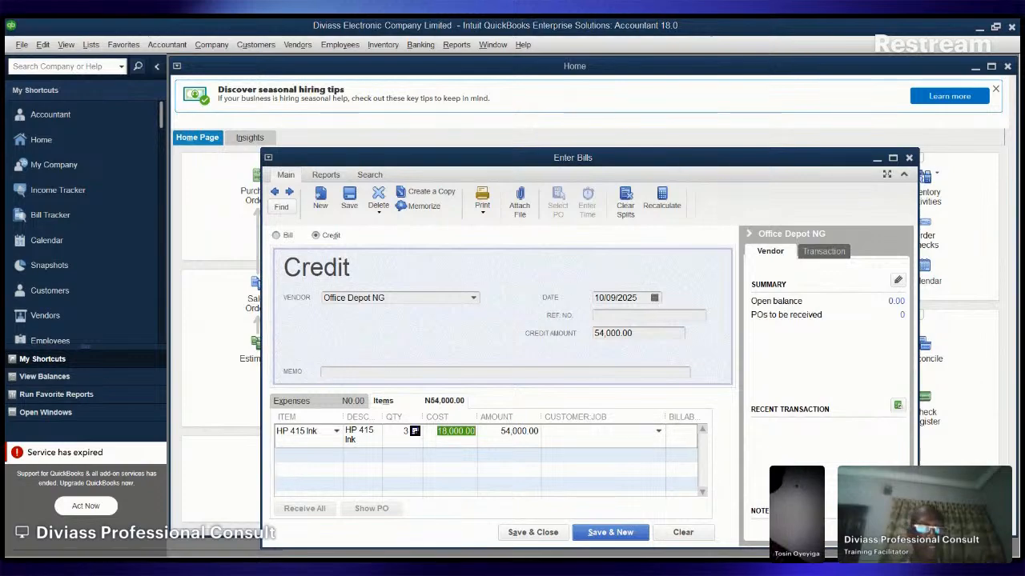
# Set the date of the Office Depot NG credit to 10/21/2025, then save and close it.
pyautogui.click(655, 298)
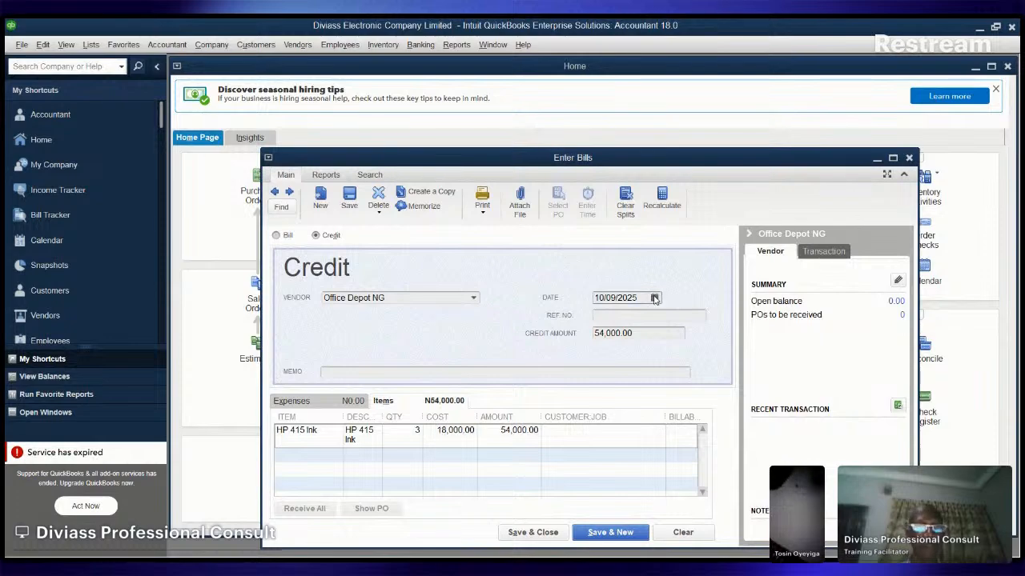
pyautogui.click(638, 401)
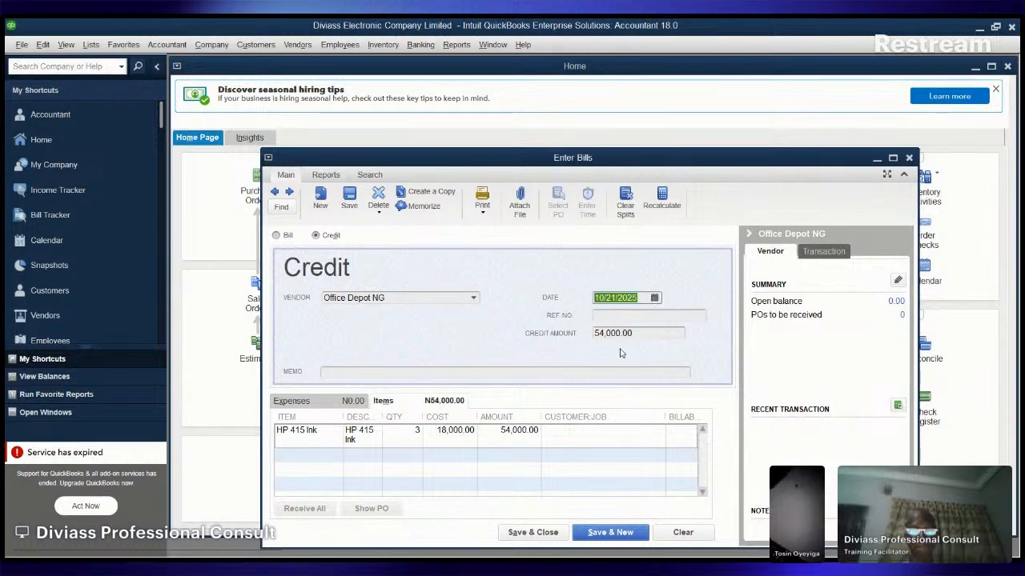
pyautogui.click(619, 315)
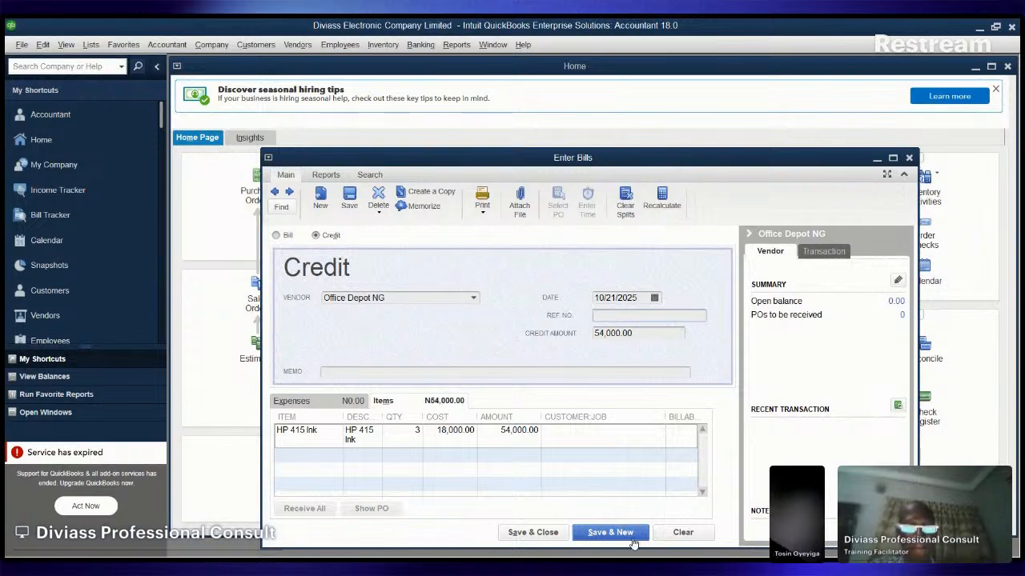
pyautogui.moveTo(729, 162); pyautogui.dragTo(786, 104)
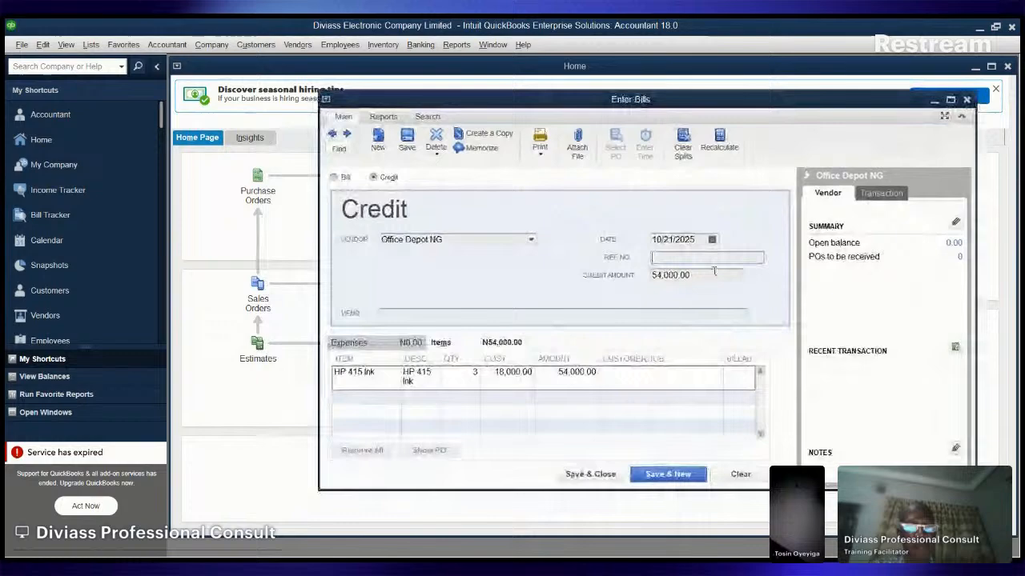
pyautogui.click(529, 317)
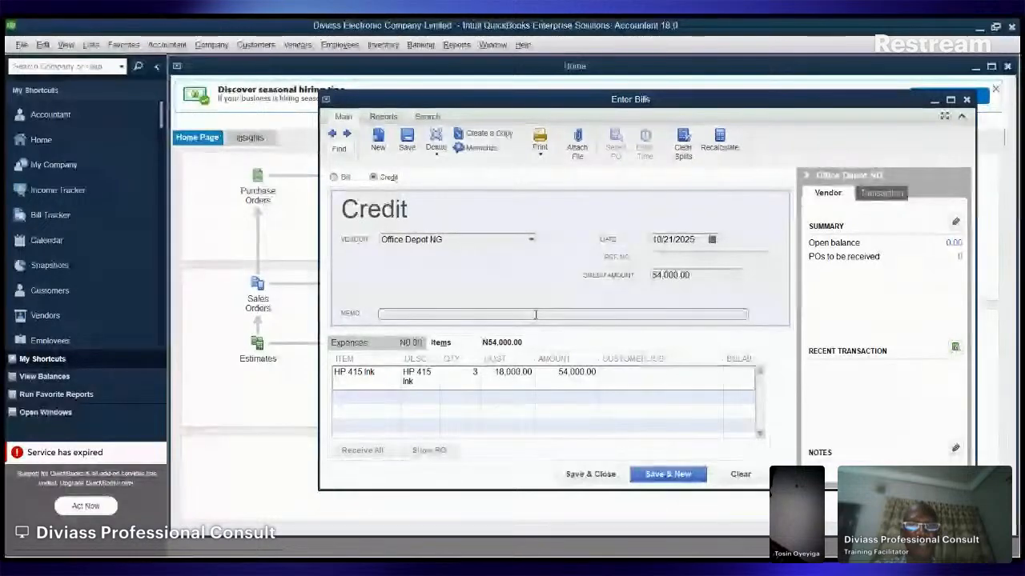
pyautogui.click(587, 479)
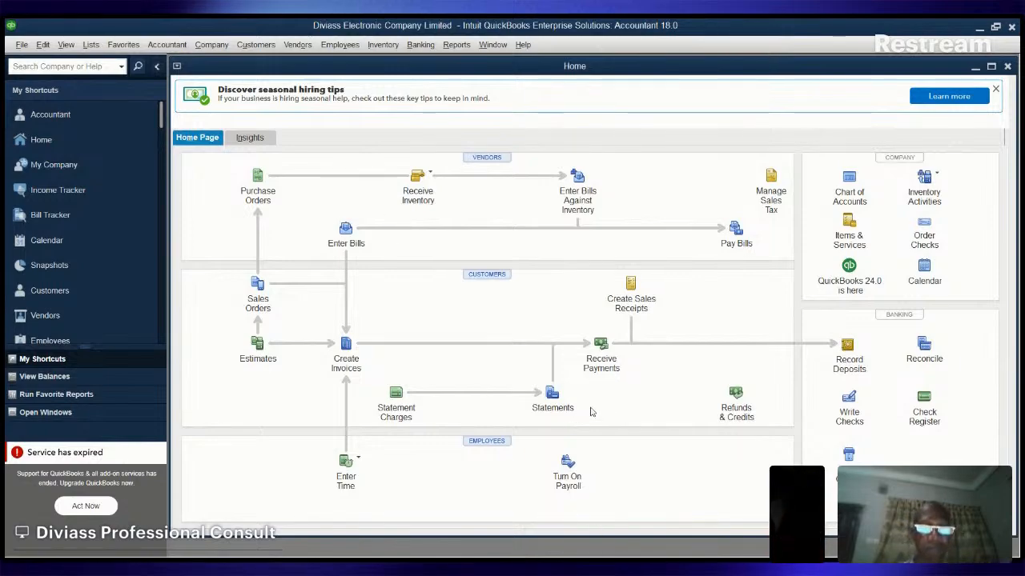
pyautogui.click(852, 407)
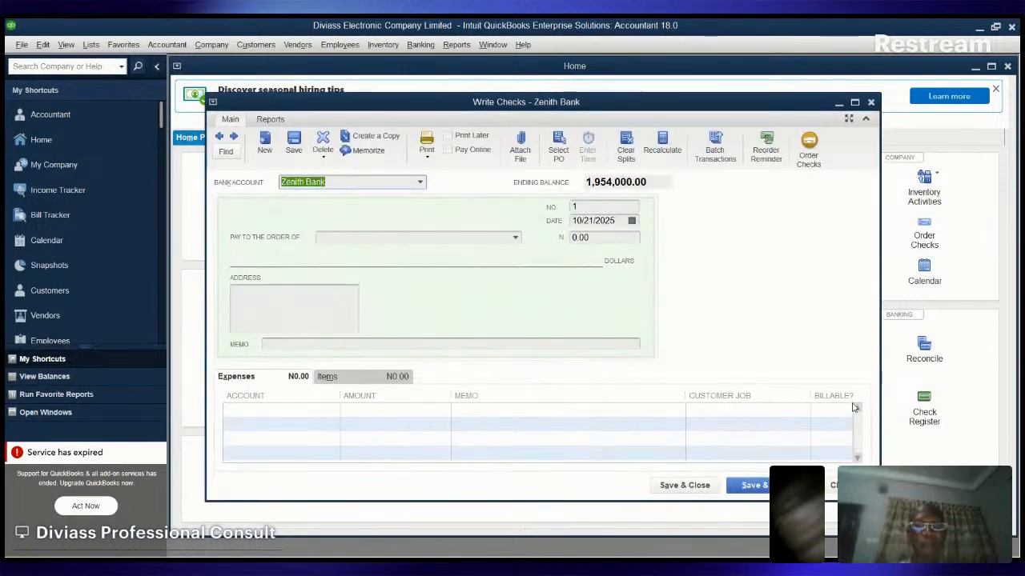
pyautogui.click(421, 185)
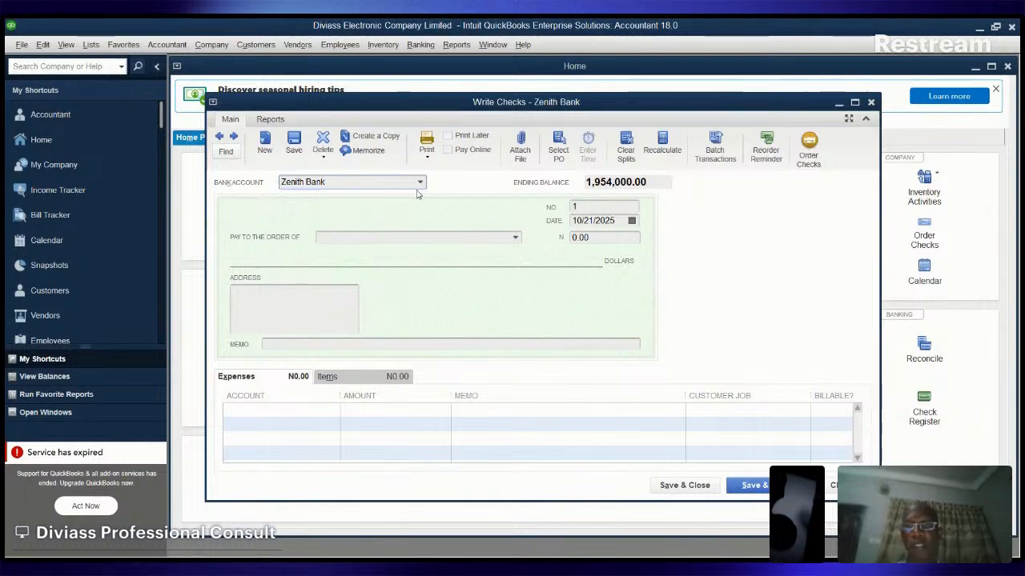
pyautogui.press('BackSpace')
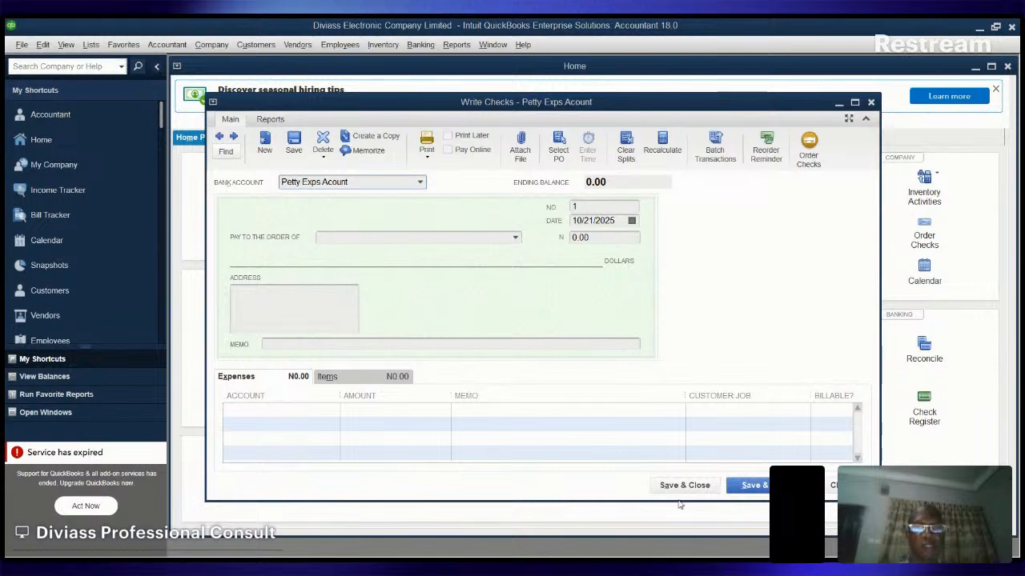
pyautogui.click(870, 103)
# Start a funds transfer dated 09/30/2025 from Zenith Bank to Petty Exps Acount.
pyautogui.click(420, 45)
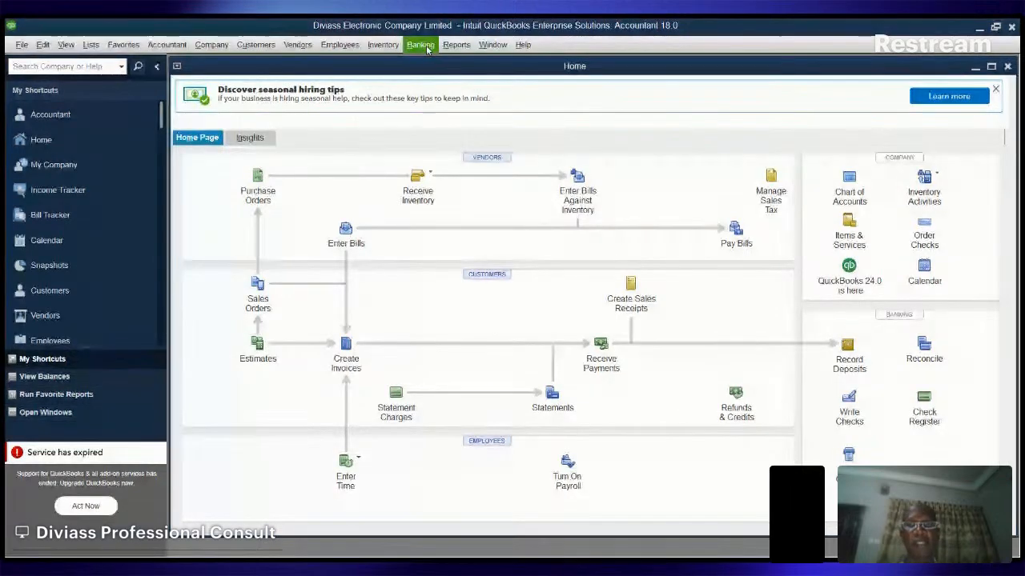
pyautogui.click(458, 133)
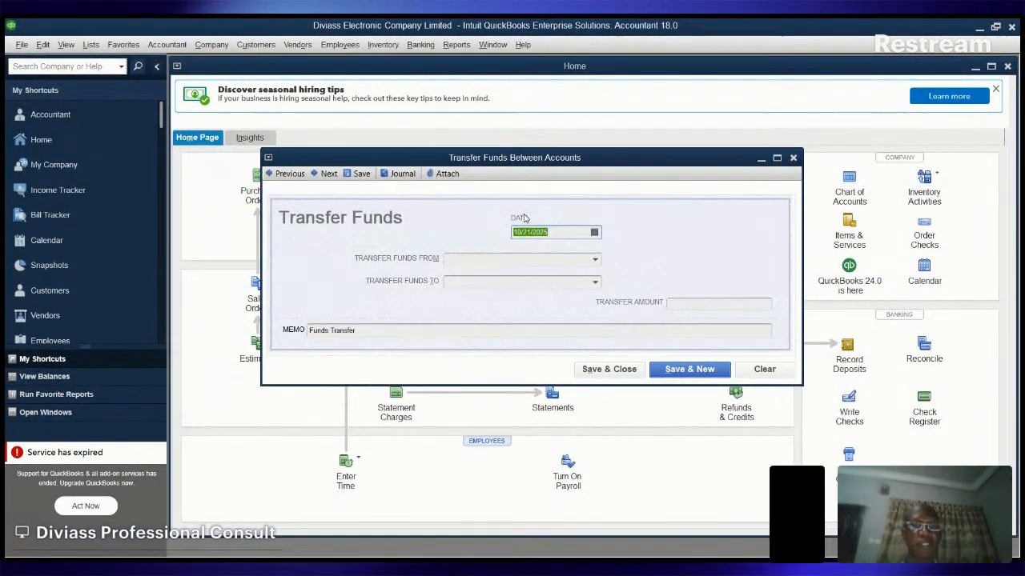
pyautogui.click(595, 234)
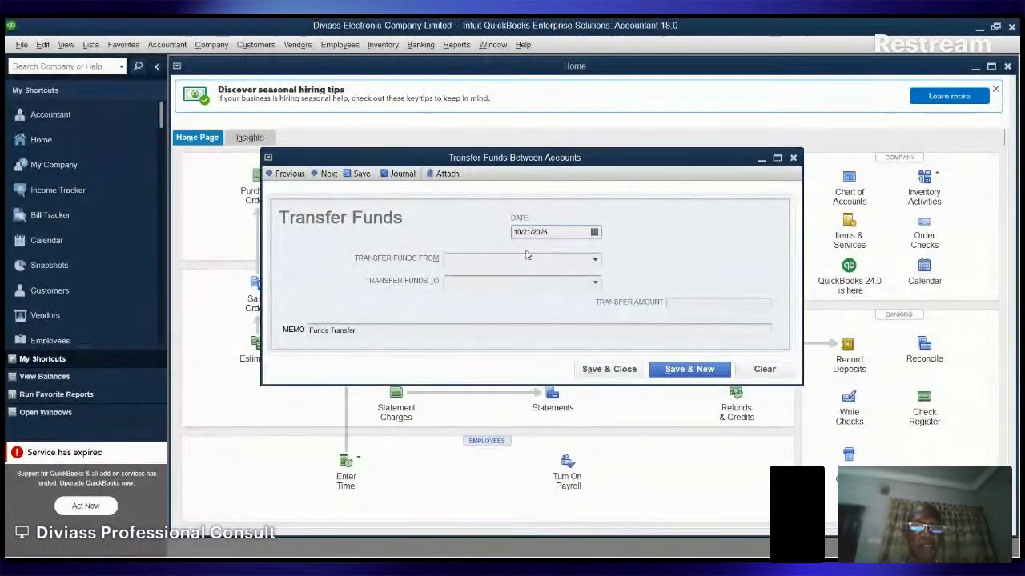
pyautogui.press('m')
pyautogui.press('-')
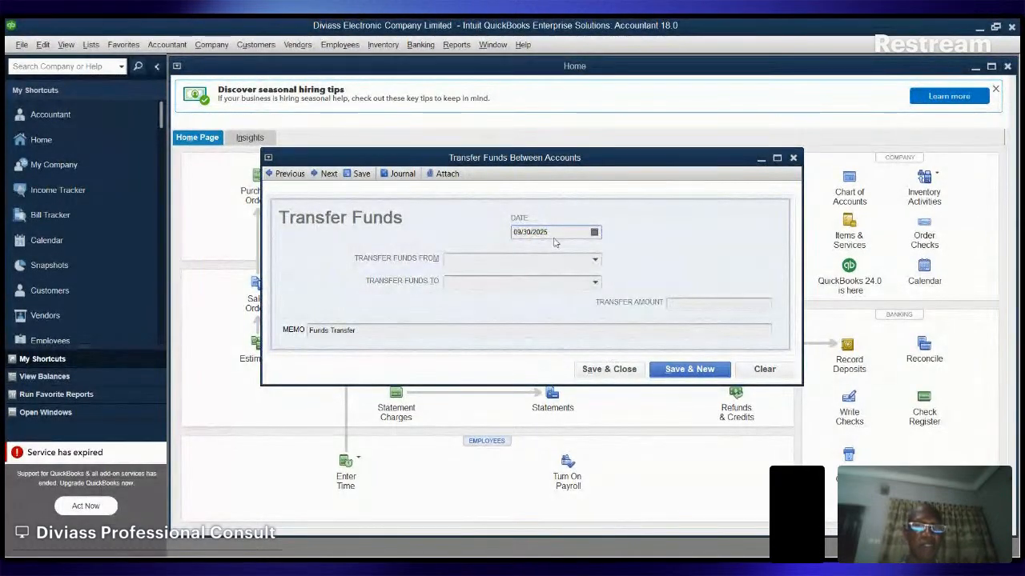
pyautogui.click(595, 263)
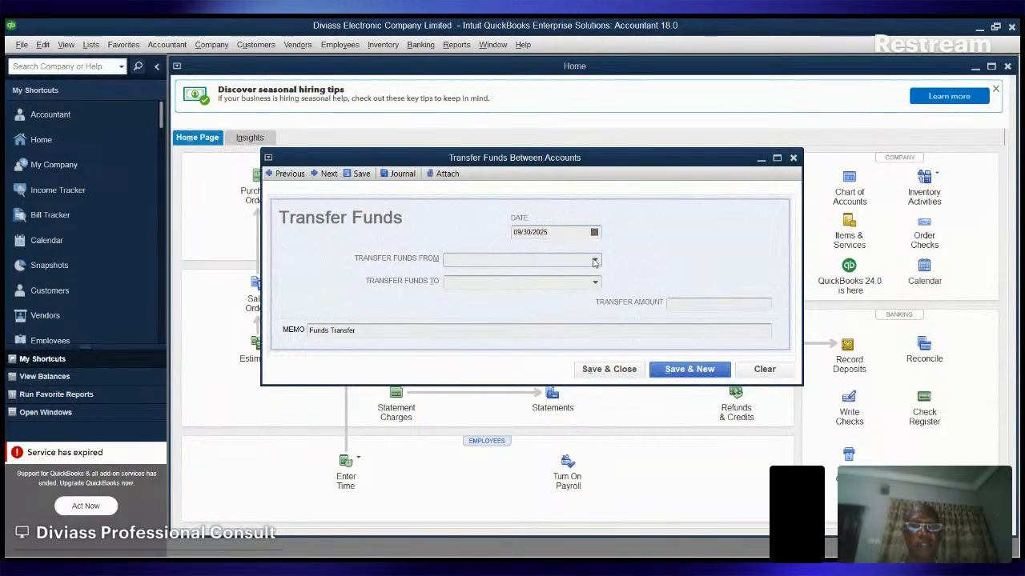
pyautogui.click(489, 323)
pyautogui.click(593, 282)
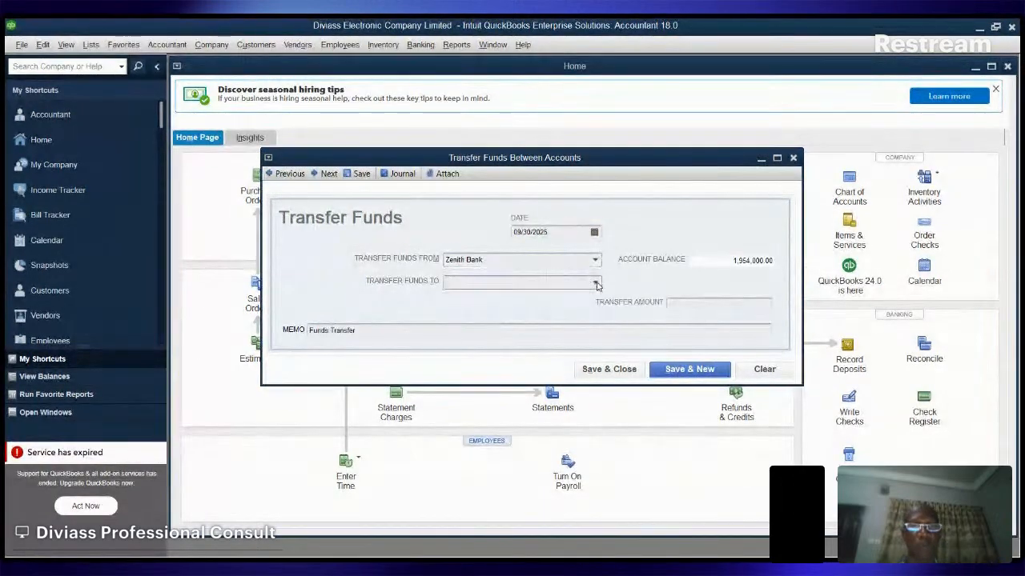
pyautogui.click(495, 330)
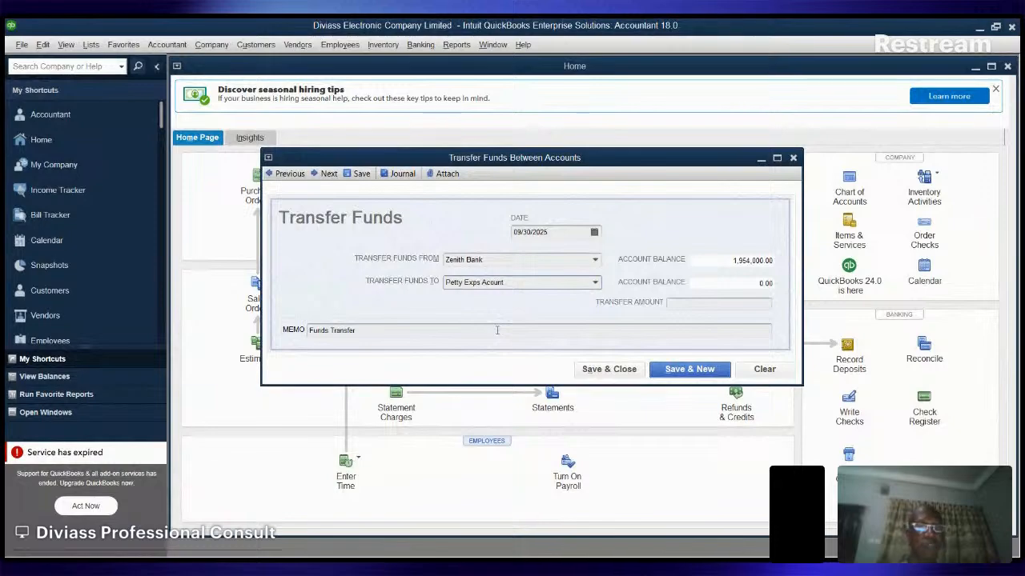
# Set the transfer amount to 400,000 with the memo "Funds Transfer - Petty Reimbursement", then save and close the transfer.
pyautogui.click(671, 302)
pyautogui.write('400,')
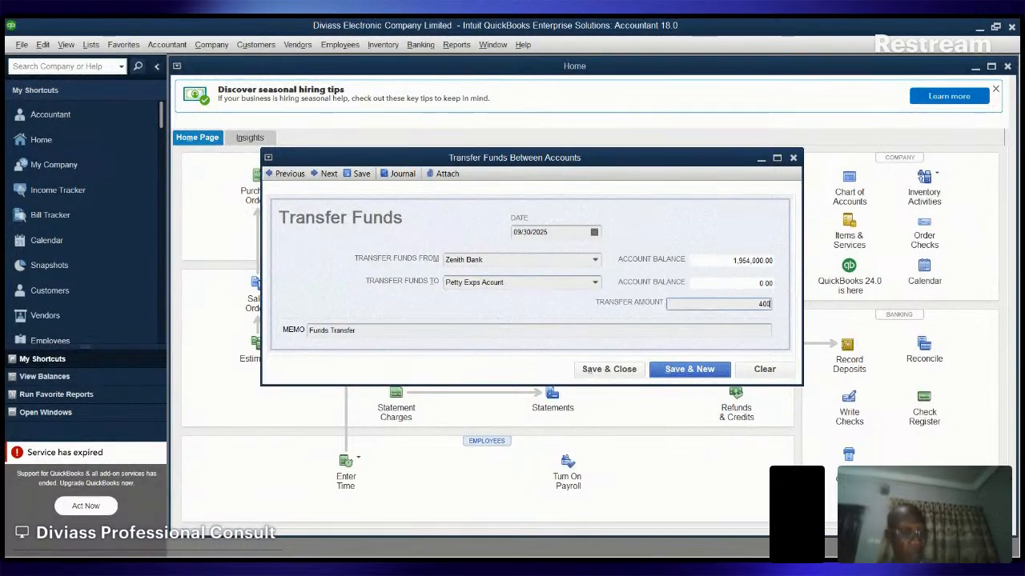
pyautogui.write('000')
pyautogui.press('Tab')
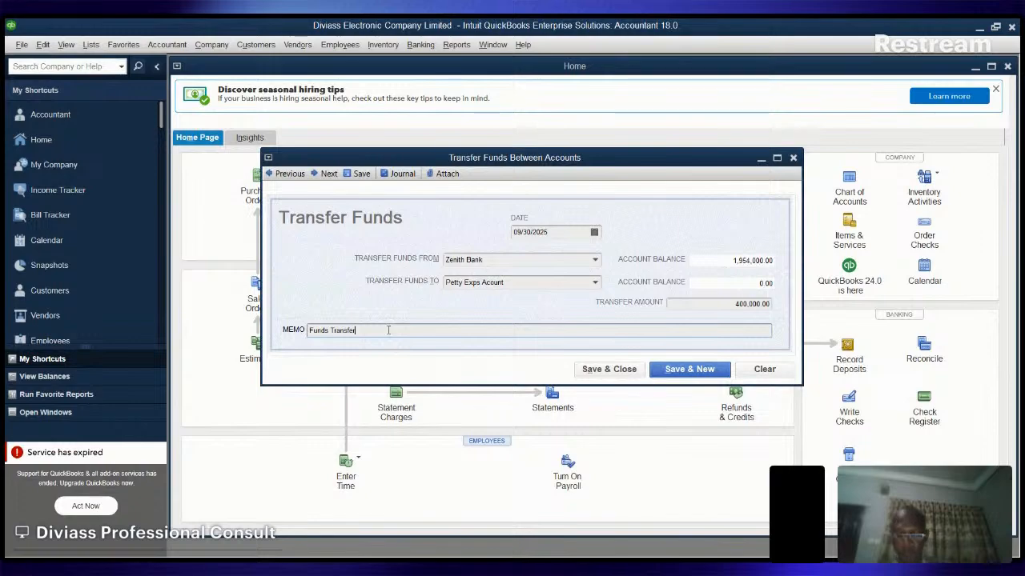
pyautogui.write('-')
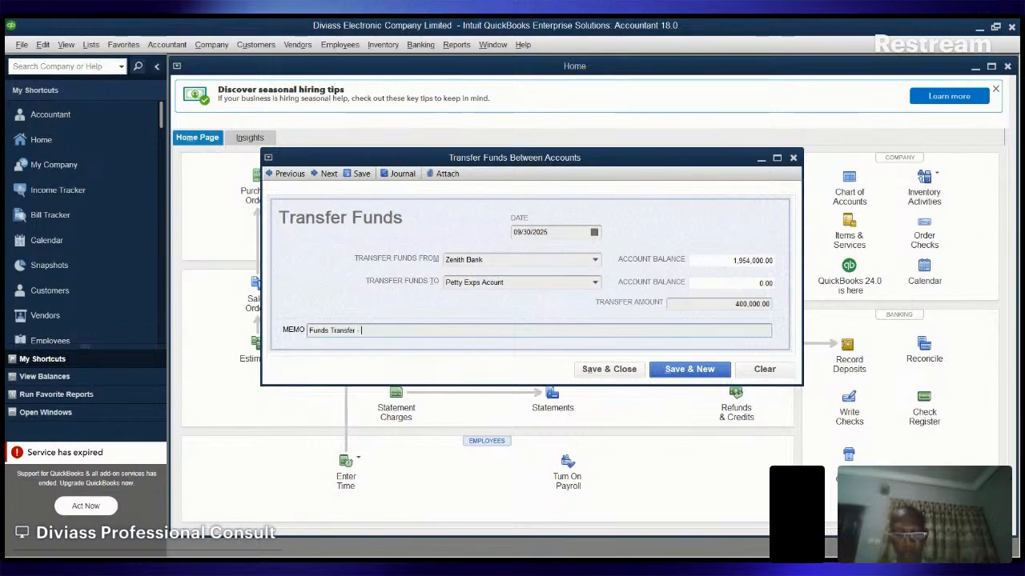
pyautogui.write(' Petty Reimbu')
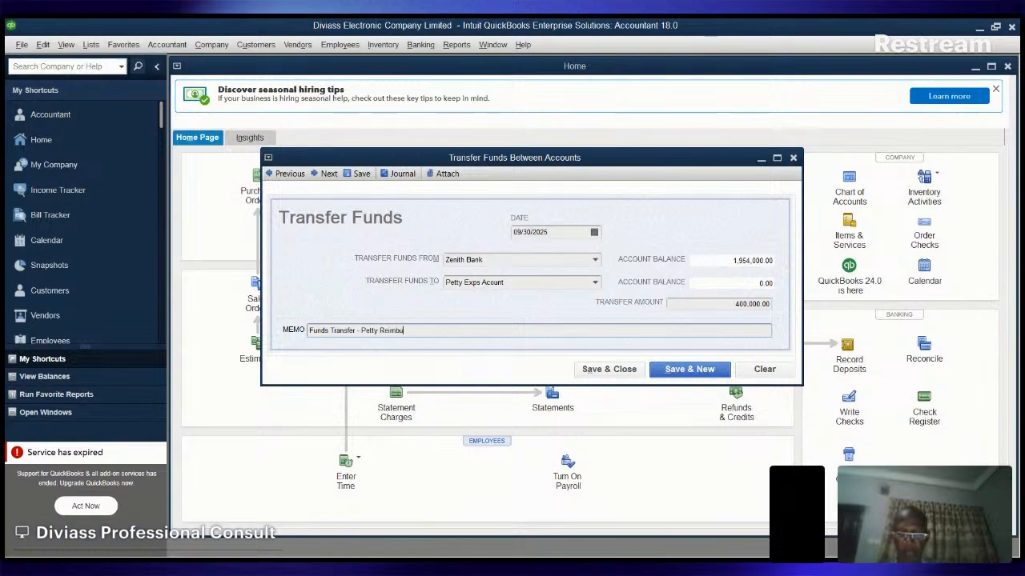
pyautogui.write('rsement')
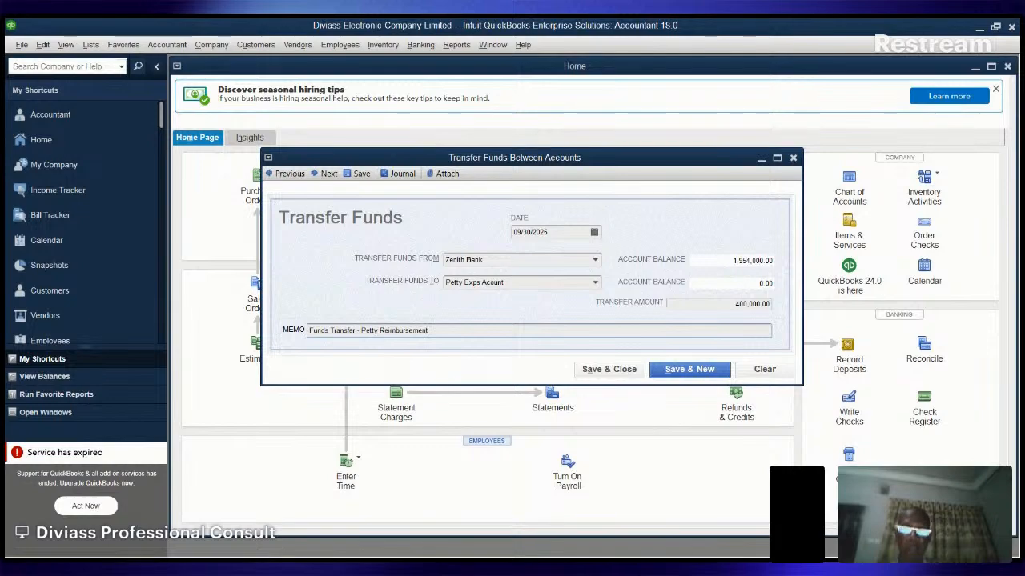
pyautogui.click(597, 375)
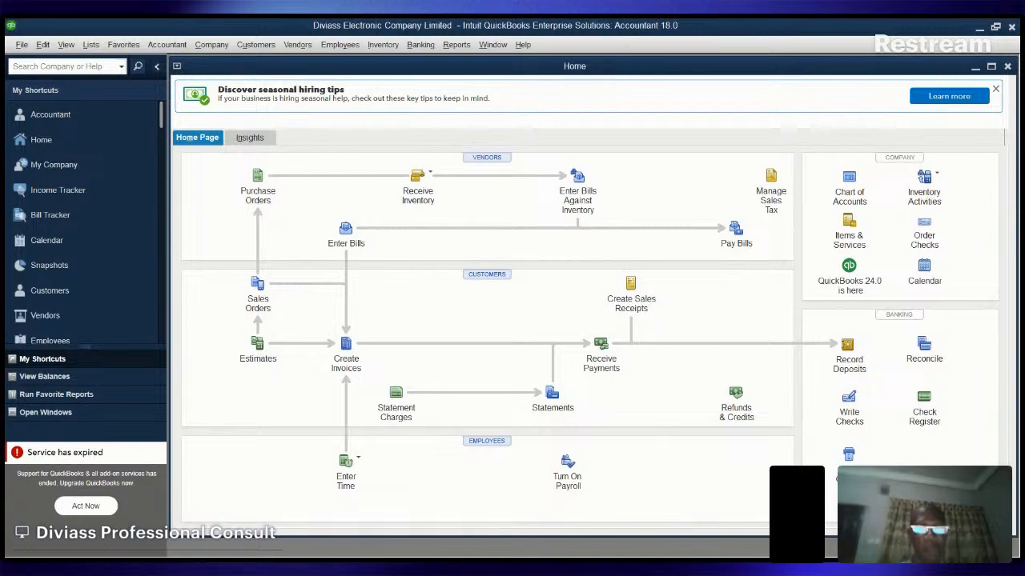
# Start a check from Petty Exps Acount dated 09/06/2025 with the memo "Office Rent".
pyautogui.click(848, 400)
pyautogui.click(388, 184)
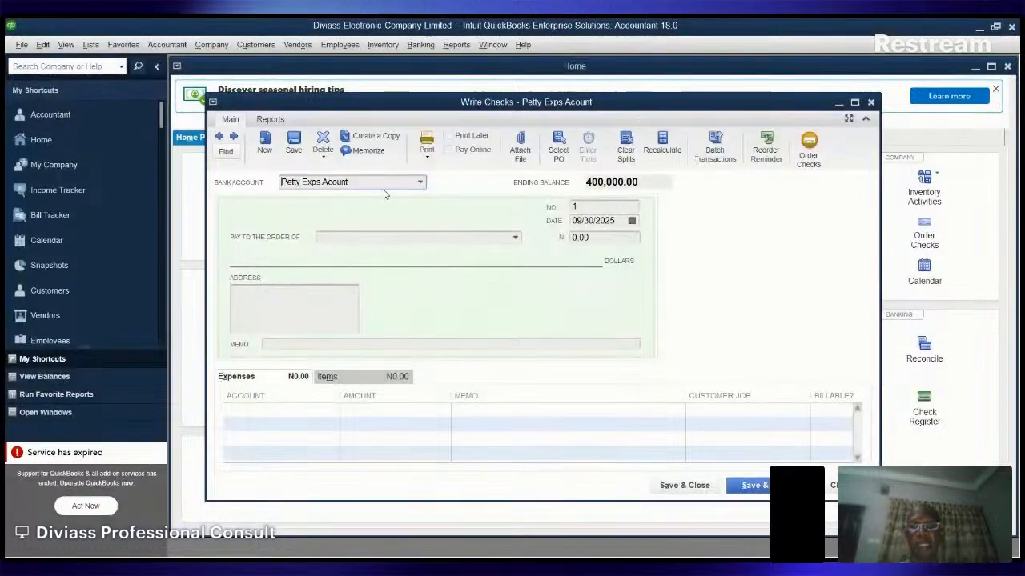
pyautogui.click(421, 183)
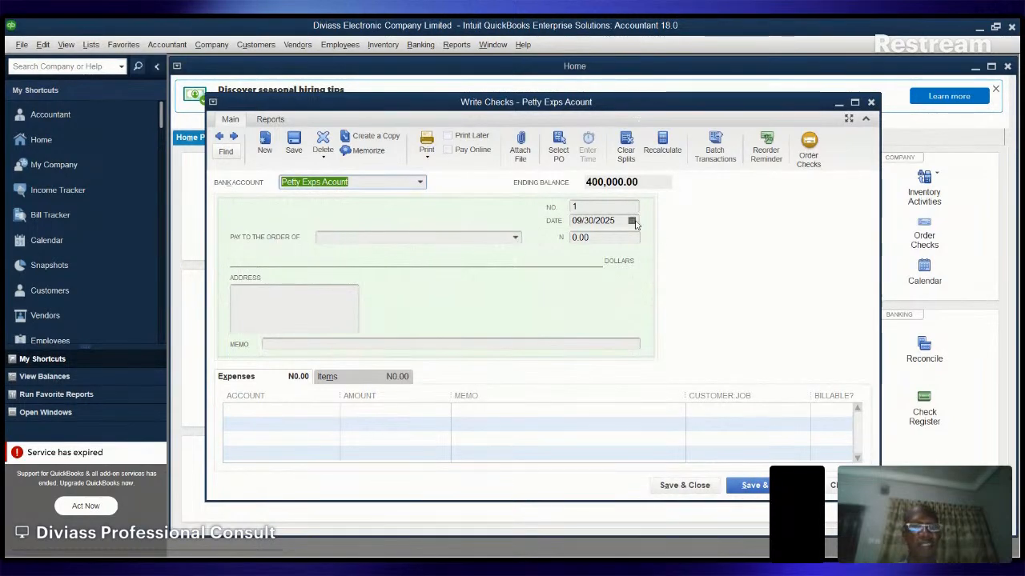
pyautogui.click(626, 221)
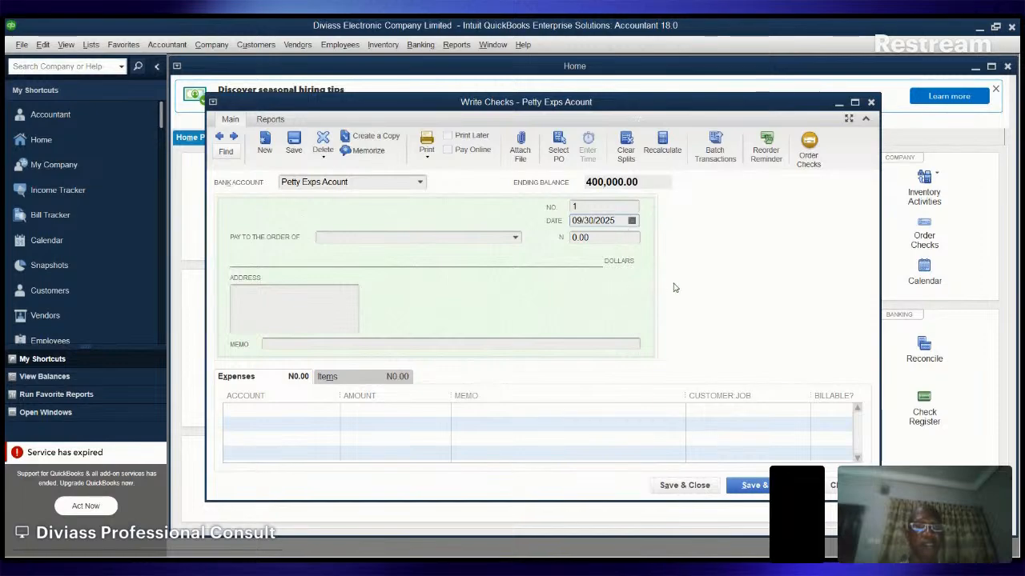
pyautogui.press('t')
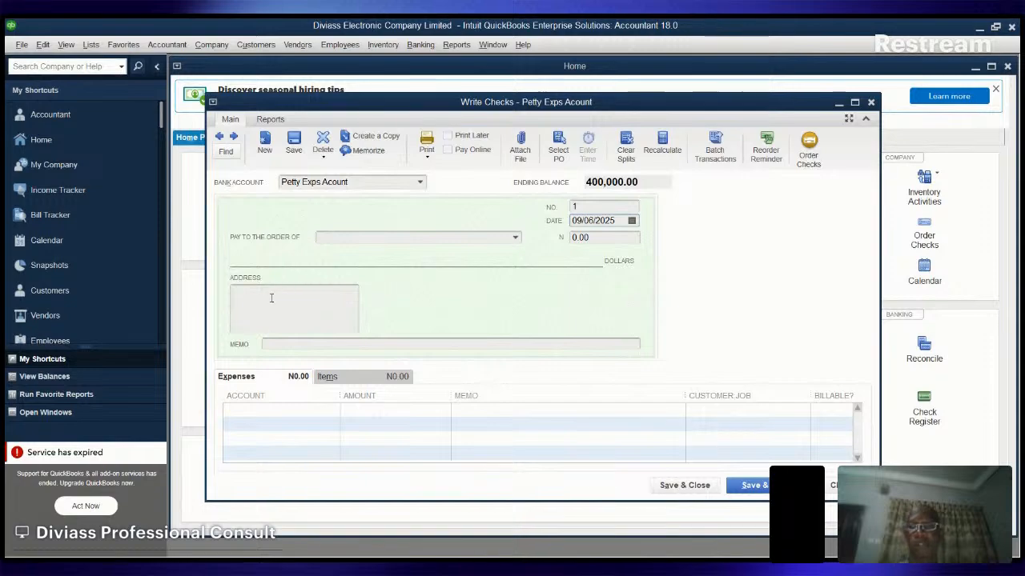
pyautogui.click(272, 345)
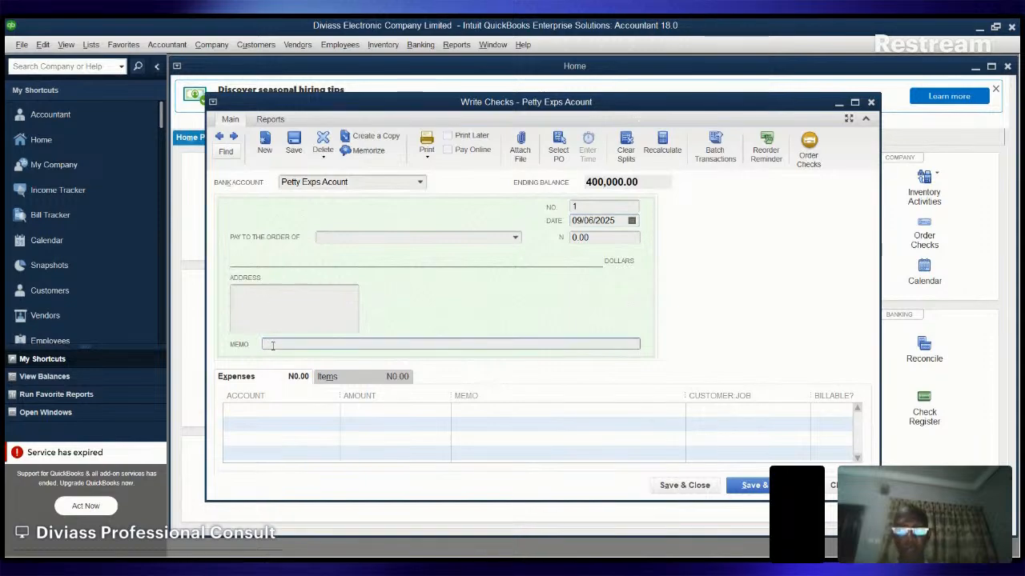
pyautogui.write('Off')
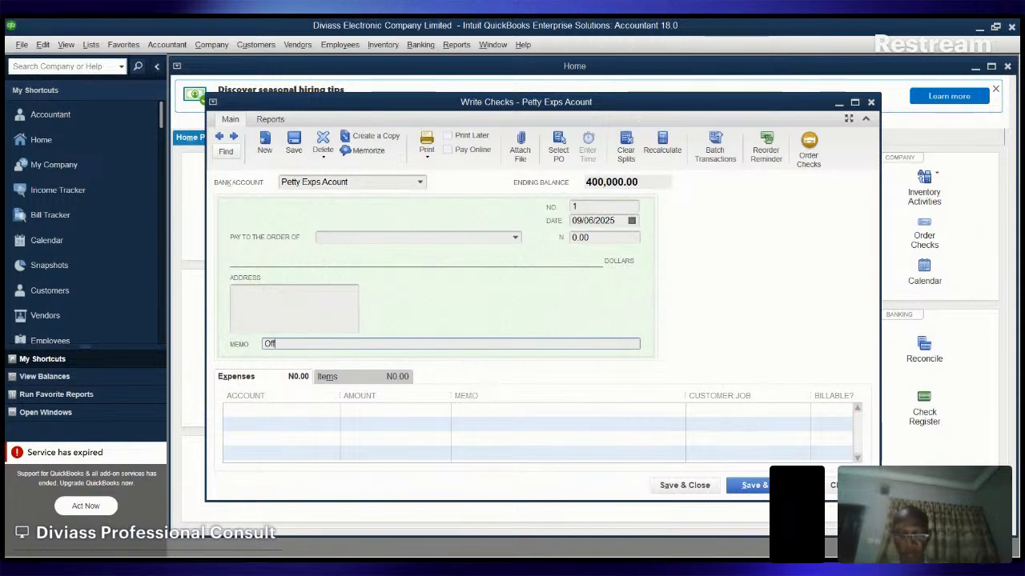
pyautogui.write('ice Rent')
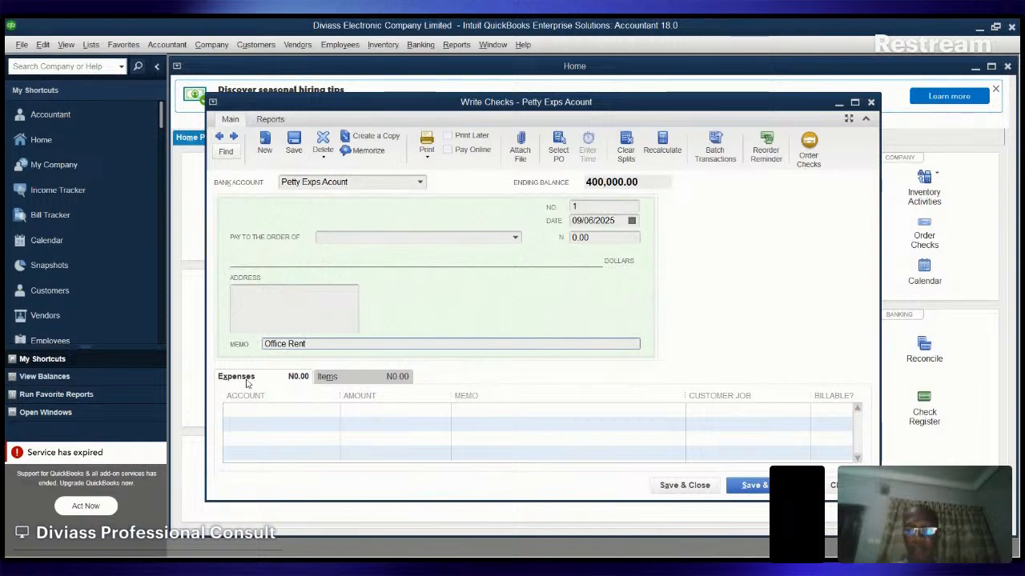
# Add a Rent Expense line of 250,000 to the check with the line memo "Payment for Office Rent".
pyautogui.press('Tab')
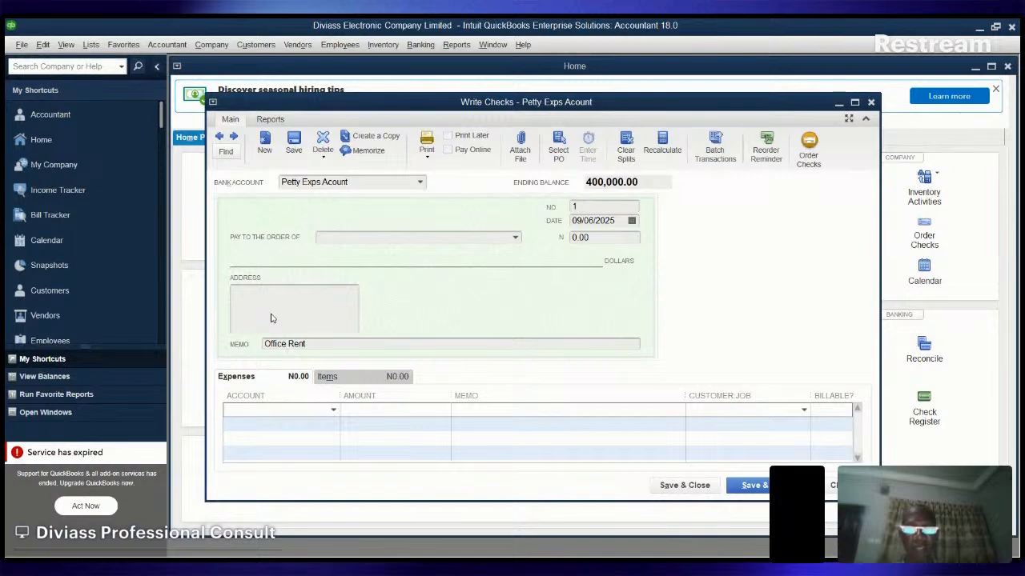
pyautogui.write('Rent Expense')
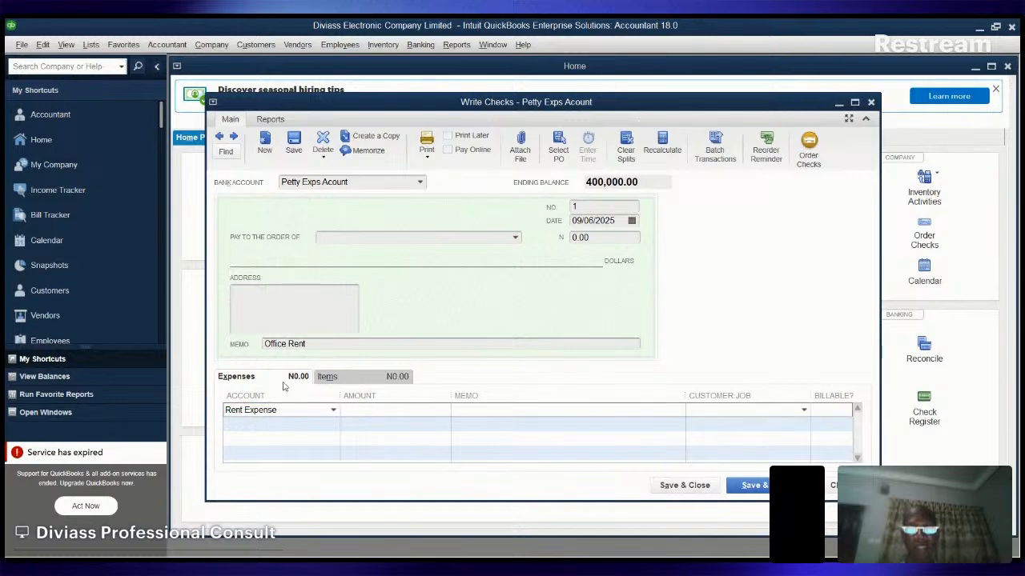
pyautogui.click(392, 413)
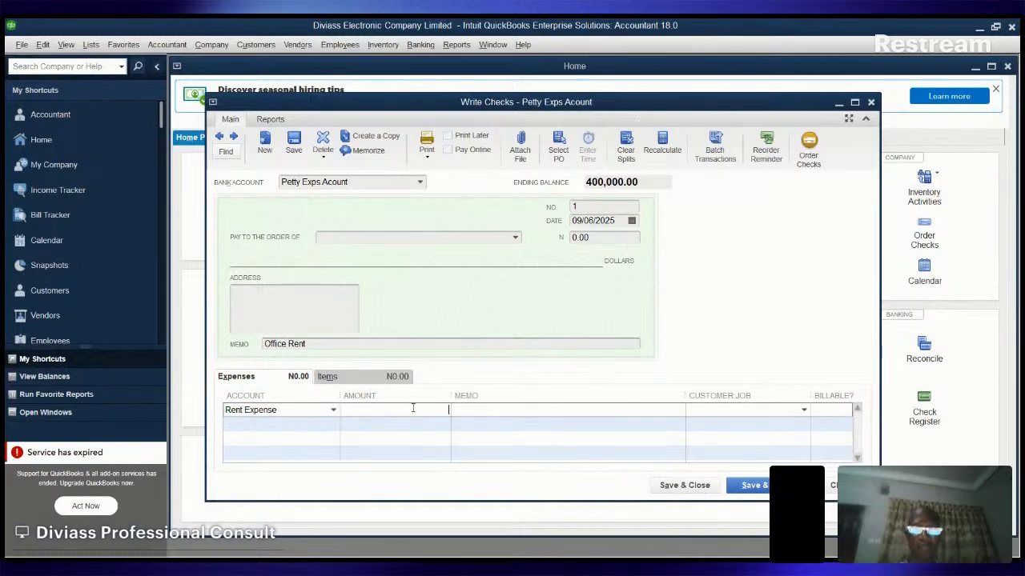
pyautogui.write('250000')
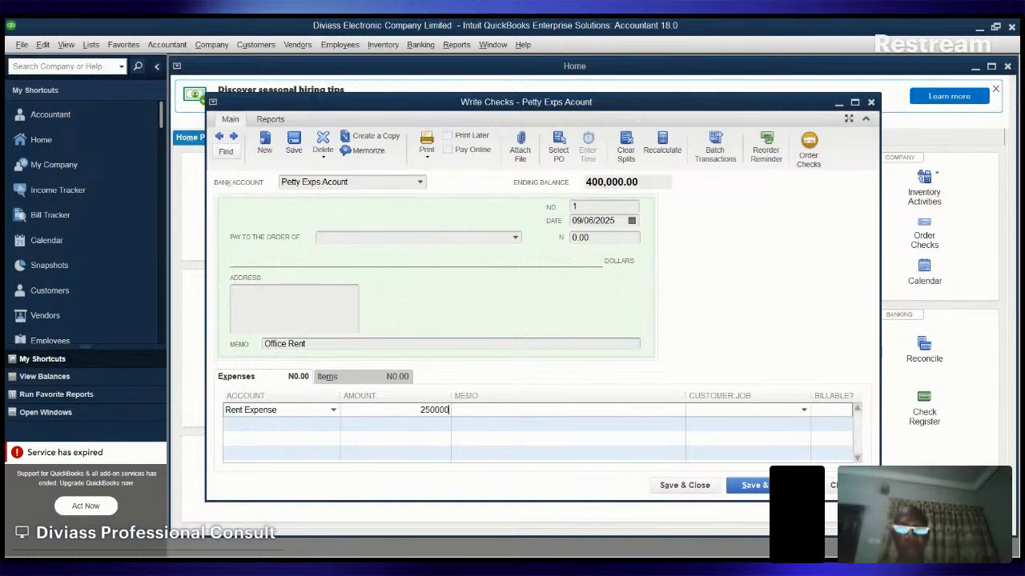
pyautogui.press('Tab')
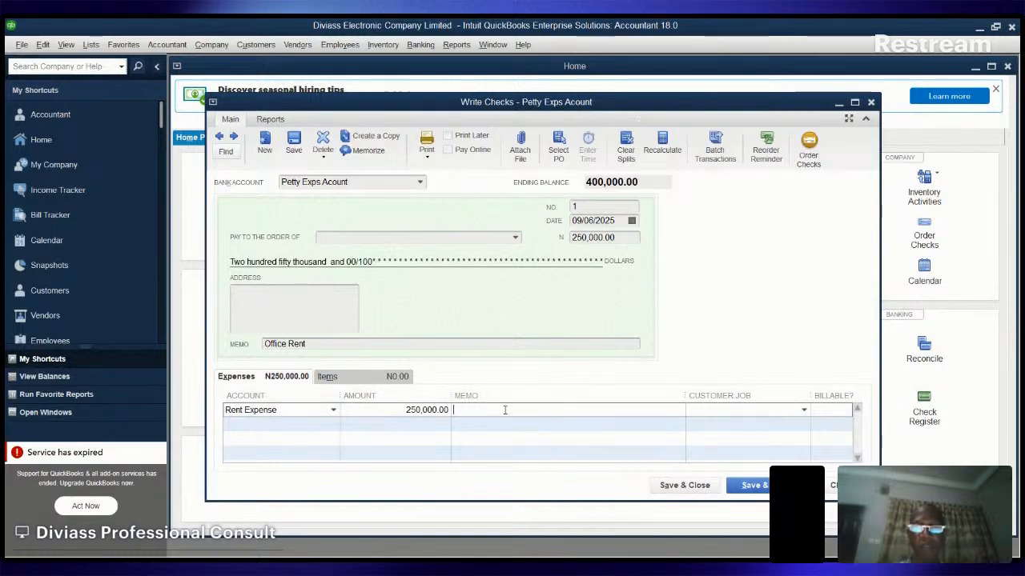
pyautogui.write('O')
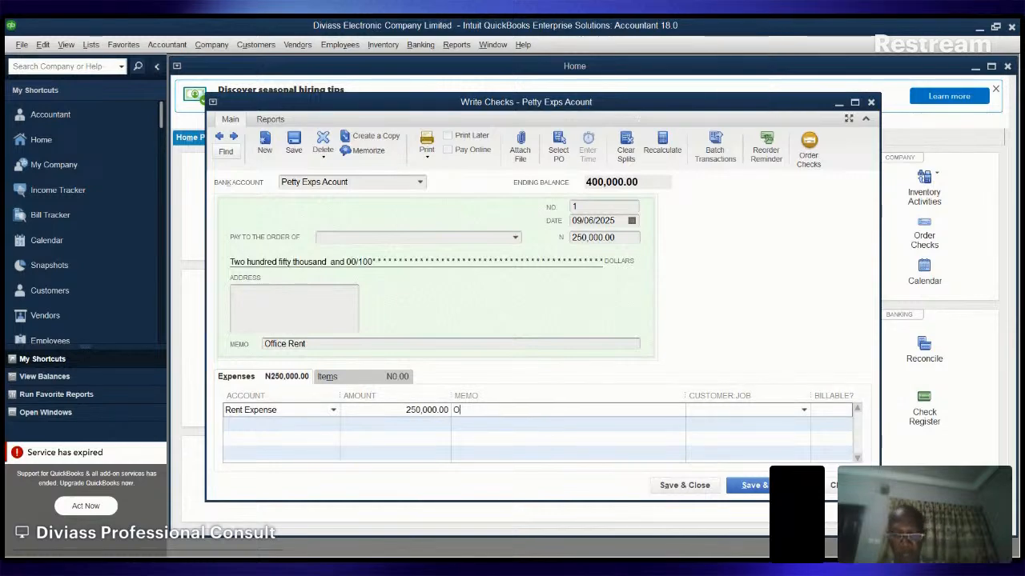
pyautogui.press('BackSpace')
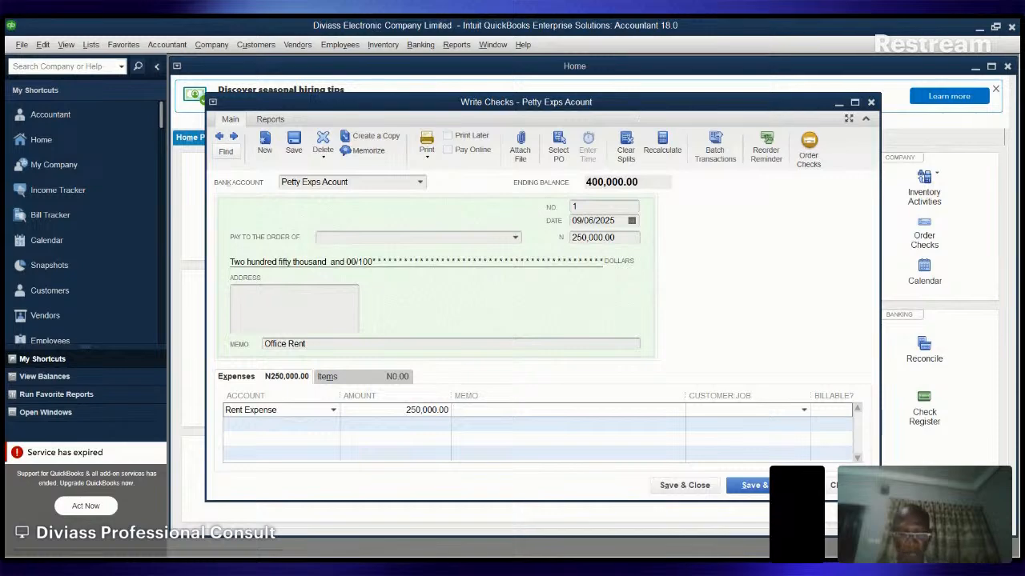
pyautogui.write('Payment for')
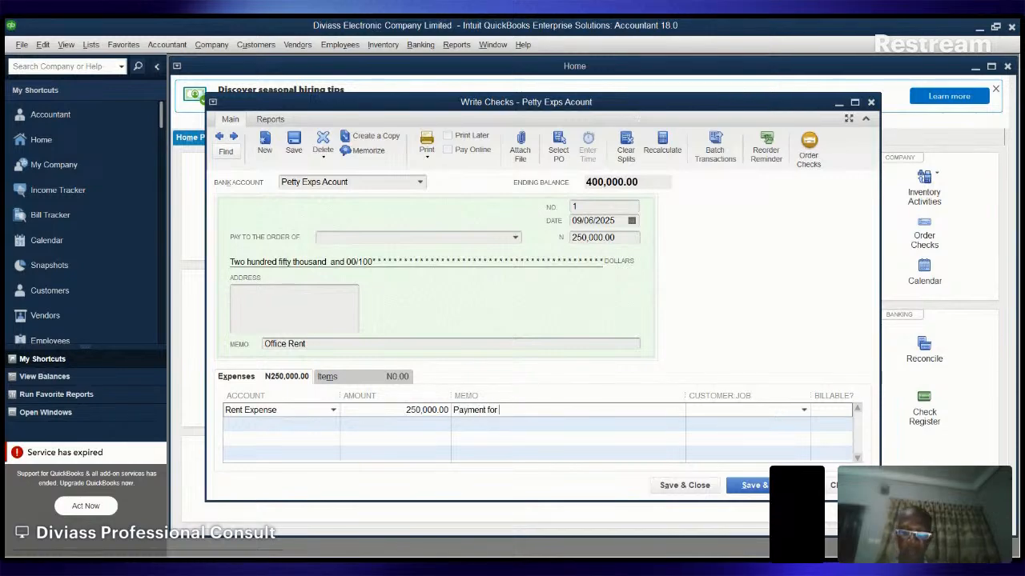
pyautogui.write(' Office')
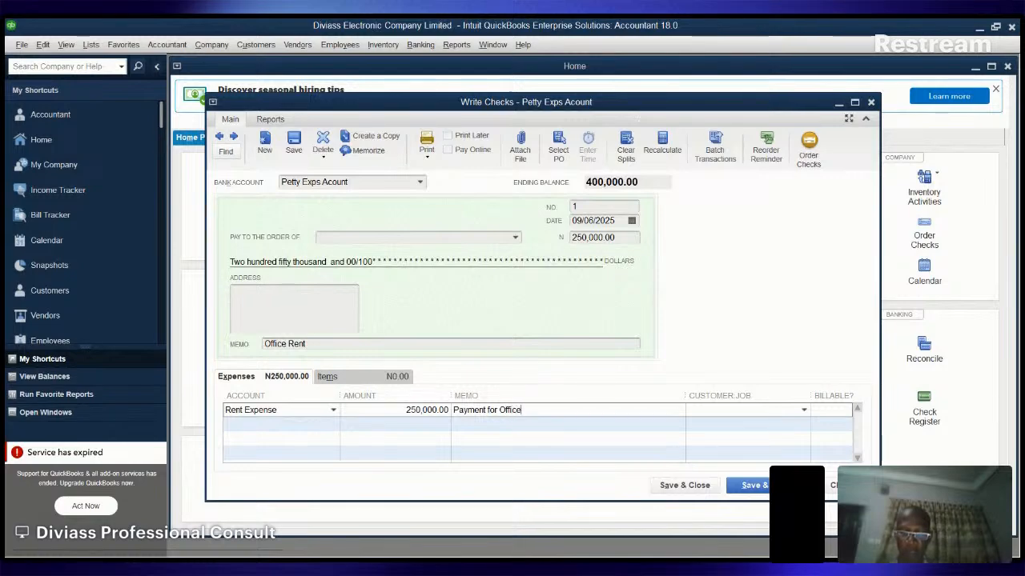
pyautogui.write(' Re')
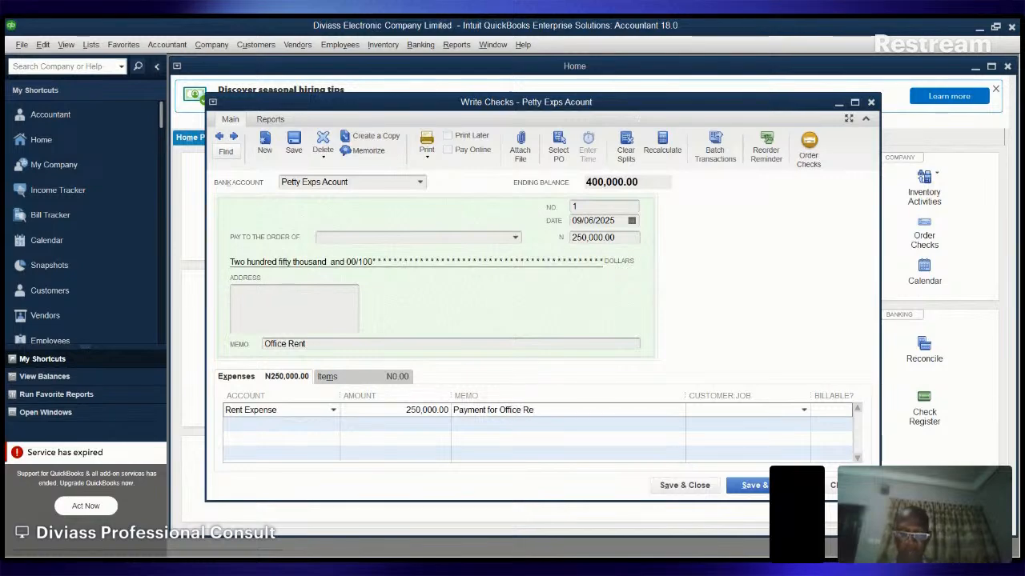
pyautogui.write('nt')
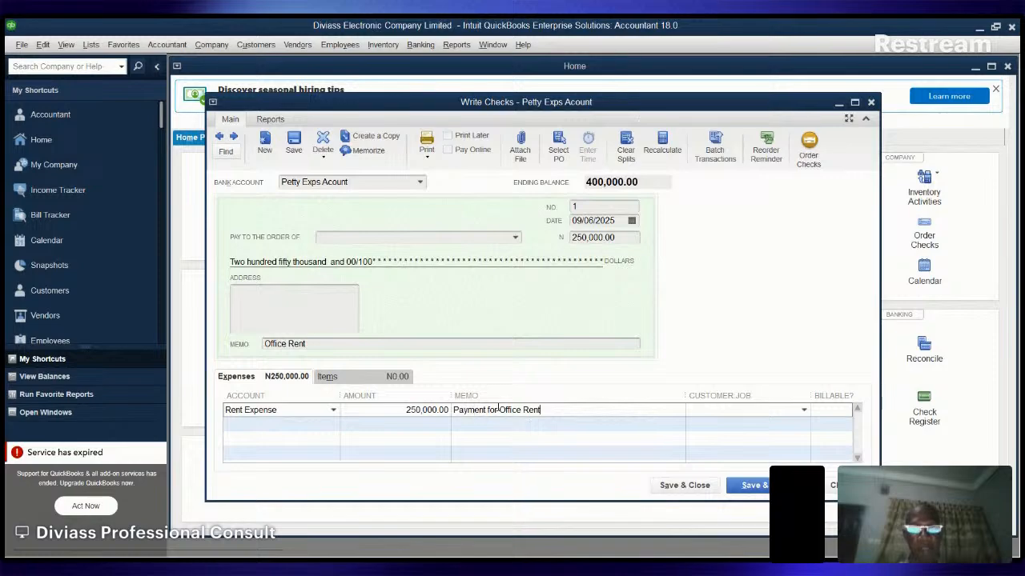
# Extend the rent line's memo with "to" and a placeholder payee of x's, then save the check and start a new one.
pyautogui.click(344, 344)
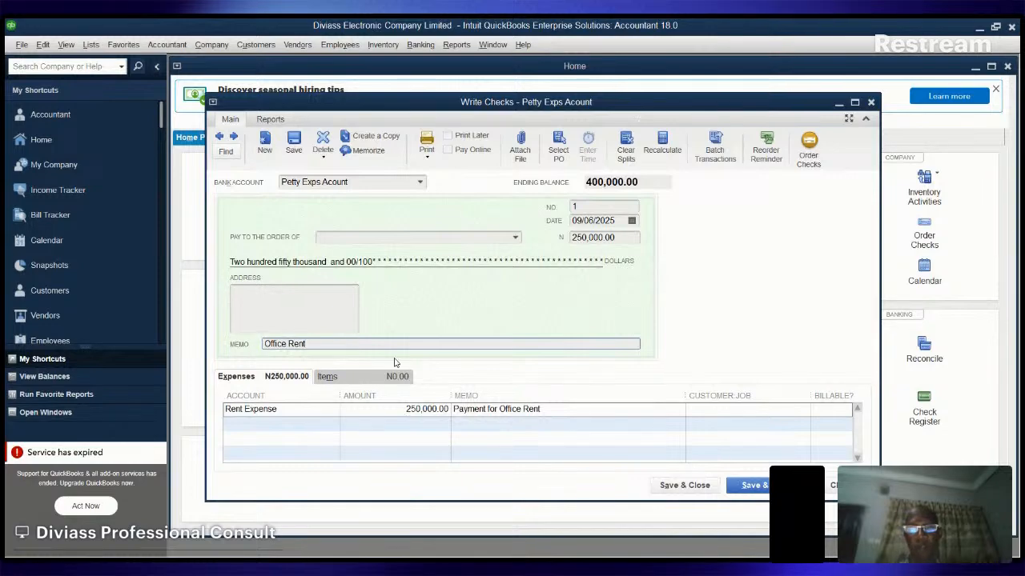
pyautogui.click(550, 409)
pyautogui.click(551, 409)
pyautogui.write('t')
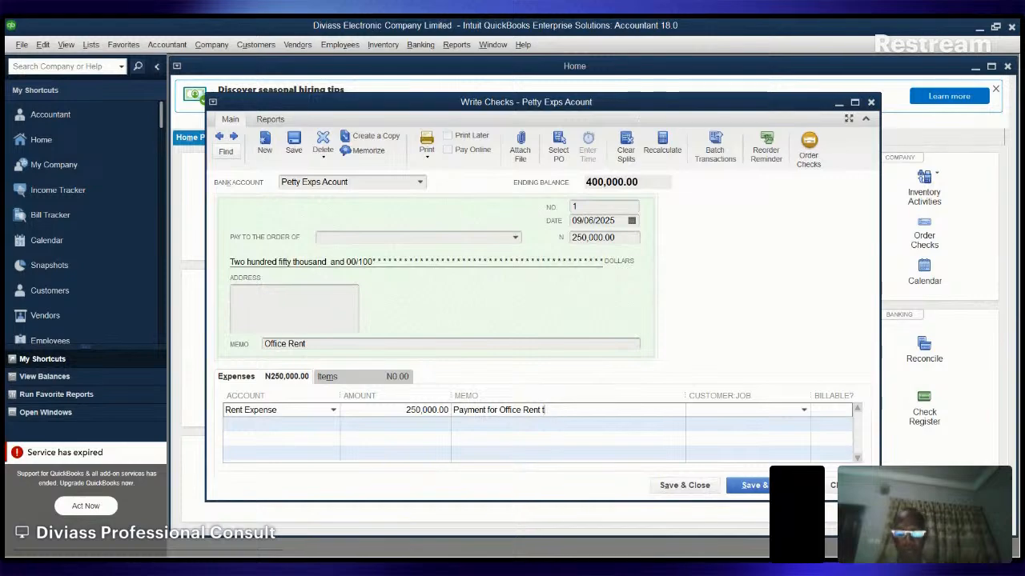
pyautogui.write('o xxx')
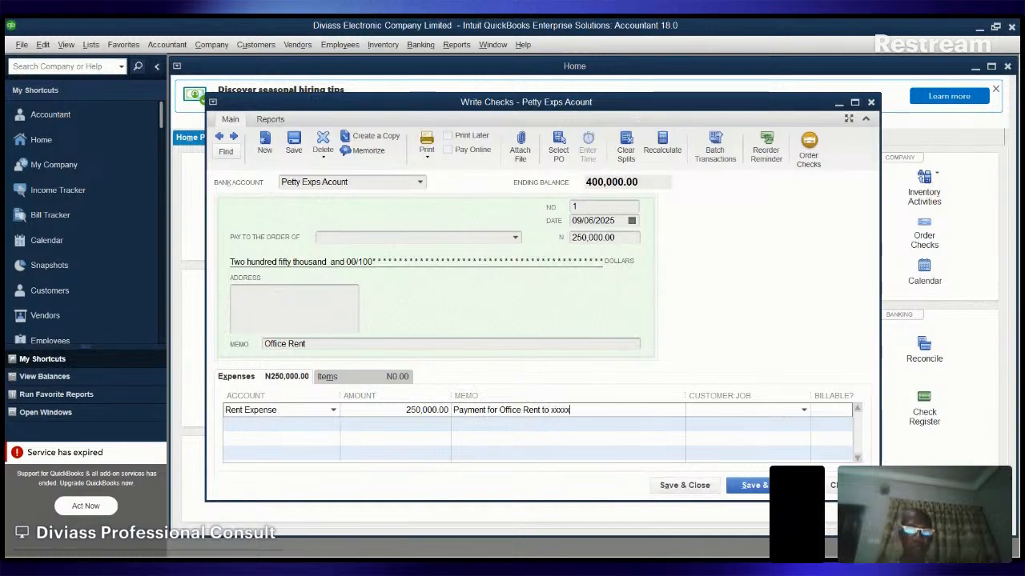
pyautogui.write('xx')
pyautogui.click(757, 487)
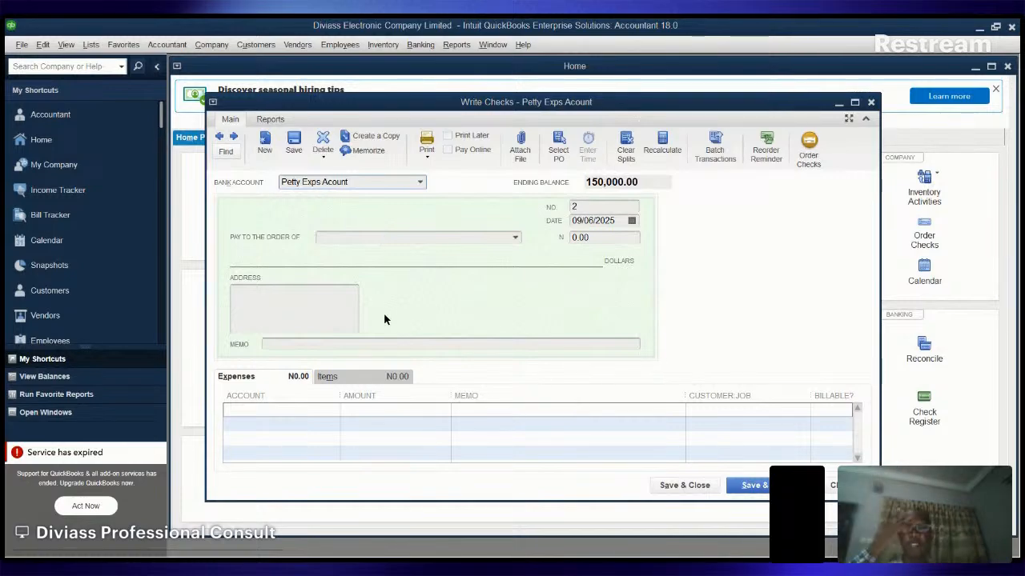
# Date the new Petty Exps Acount check 09/09/2025 and enter the check memo "Payment for PHCN Bill".
pyautogui.click(349, 183)
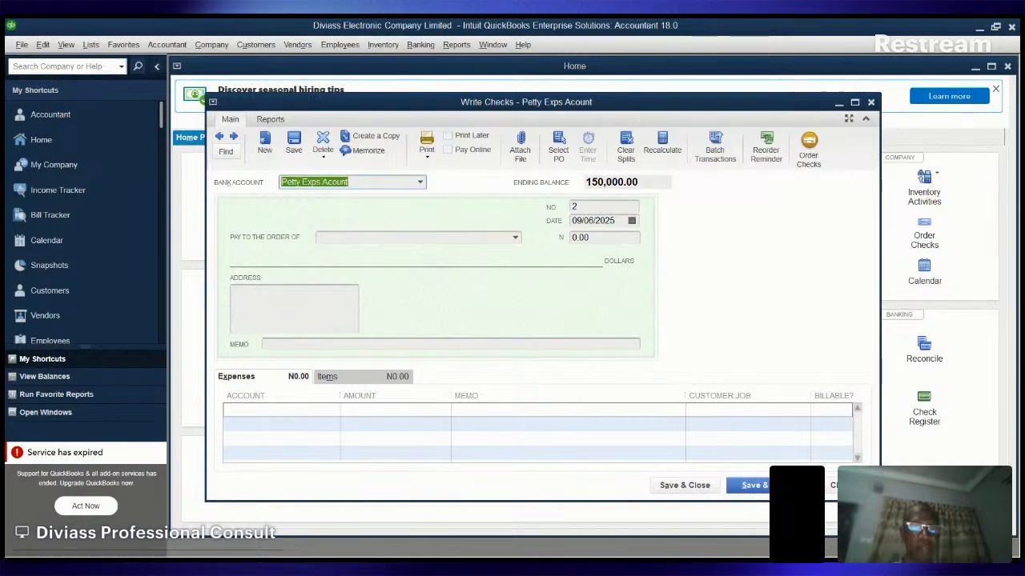
pyautogui.click(631, 221)
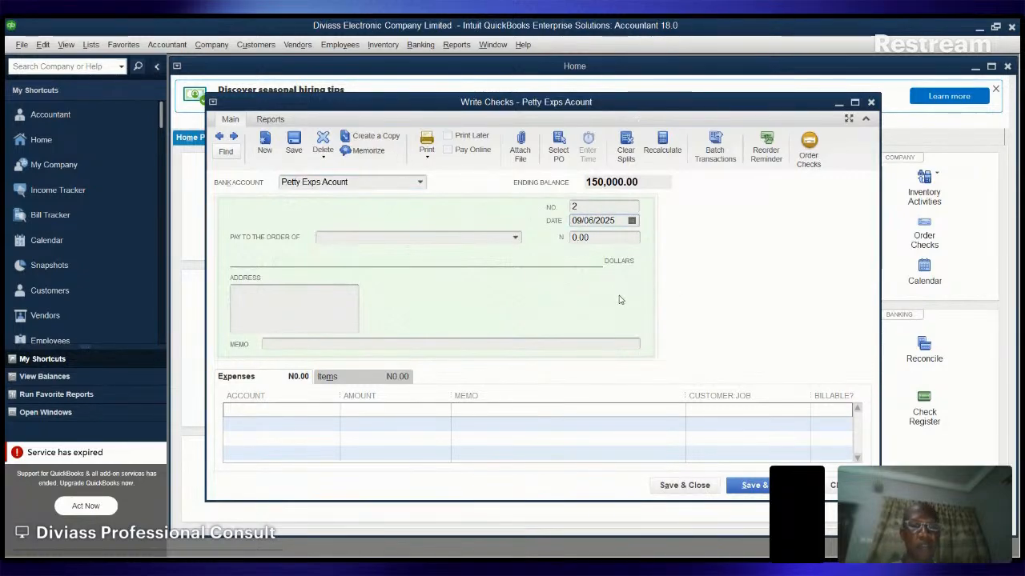
pyautogui.press('+')
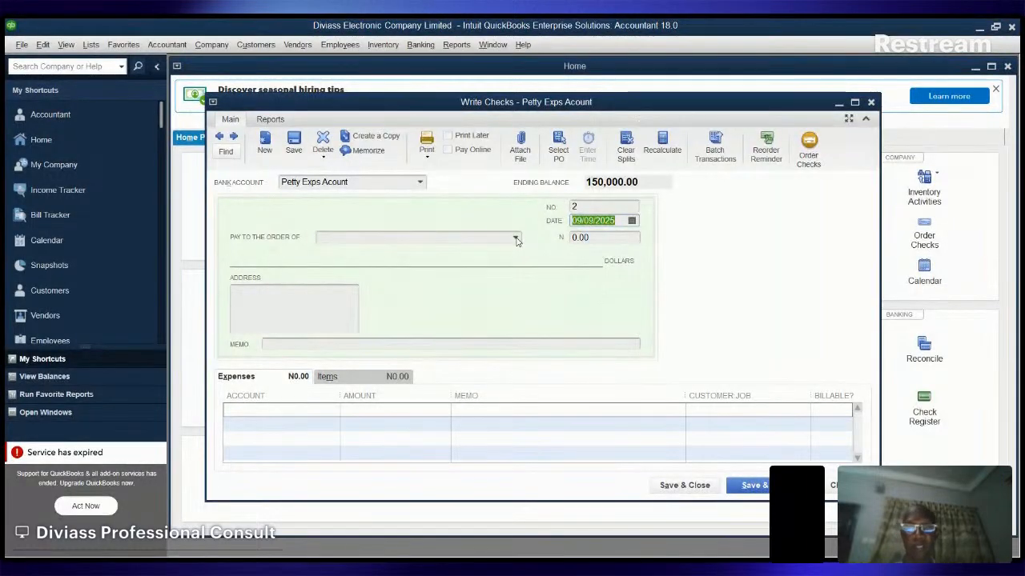
pyautogui.click(282, 380)
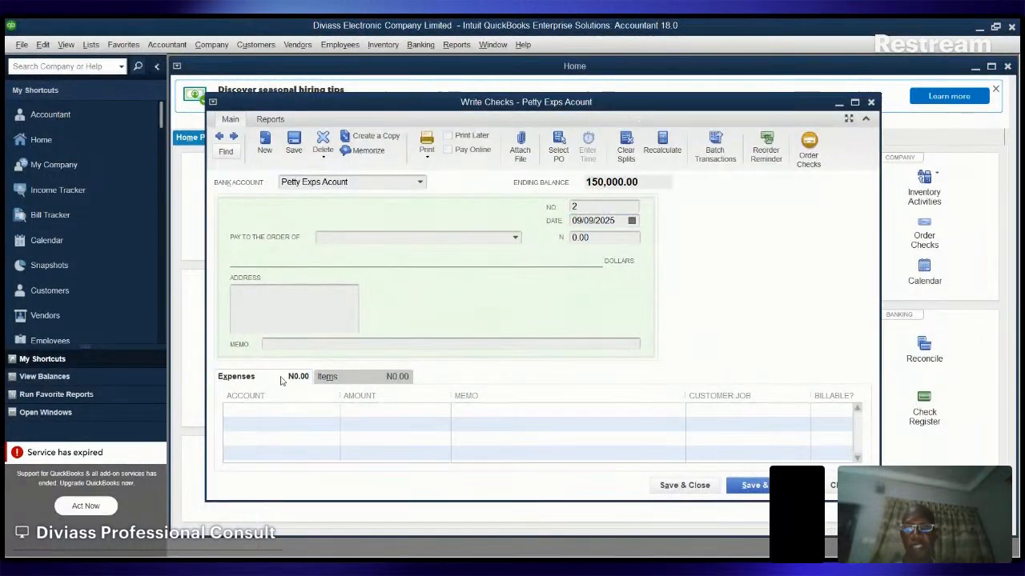
pyautogui.click(305, 345)
pyautogui.write('Pay')
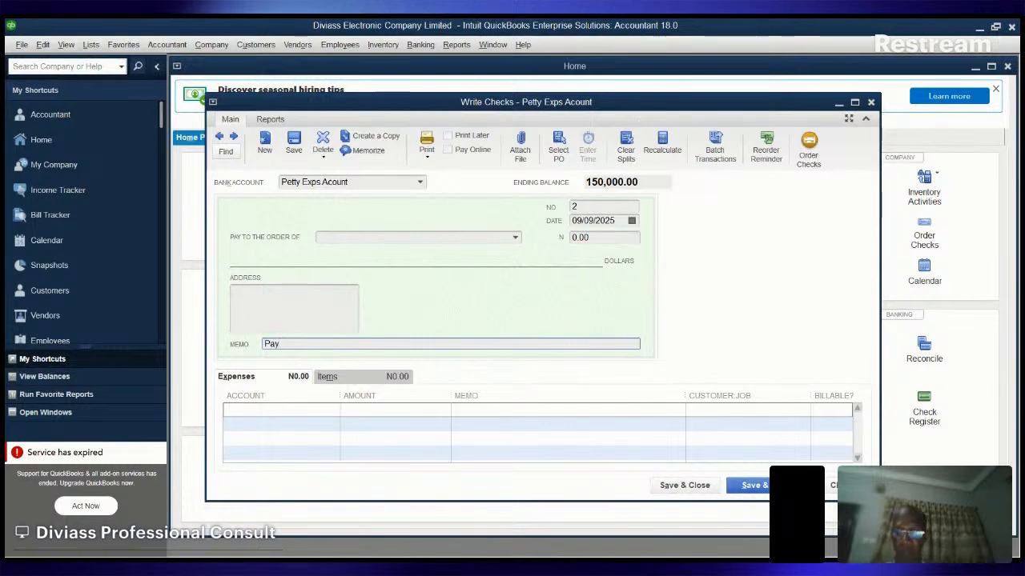
pyautogui.write('ment for')
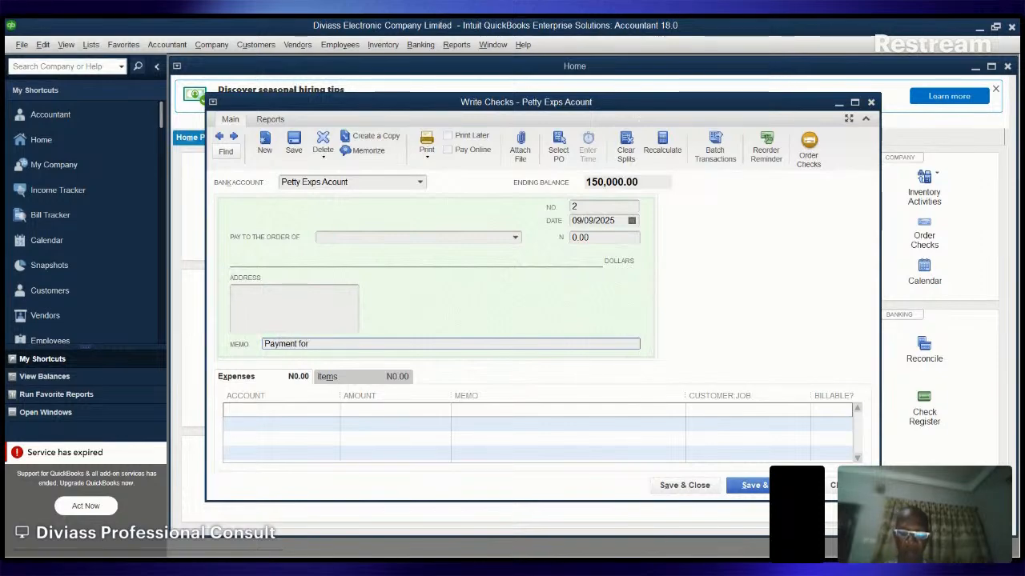
pyautogui.write(' PHCN Bill')
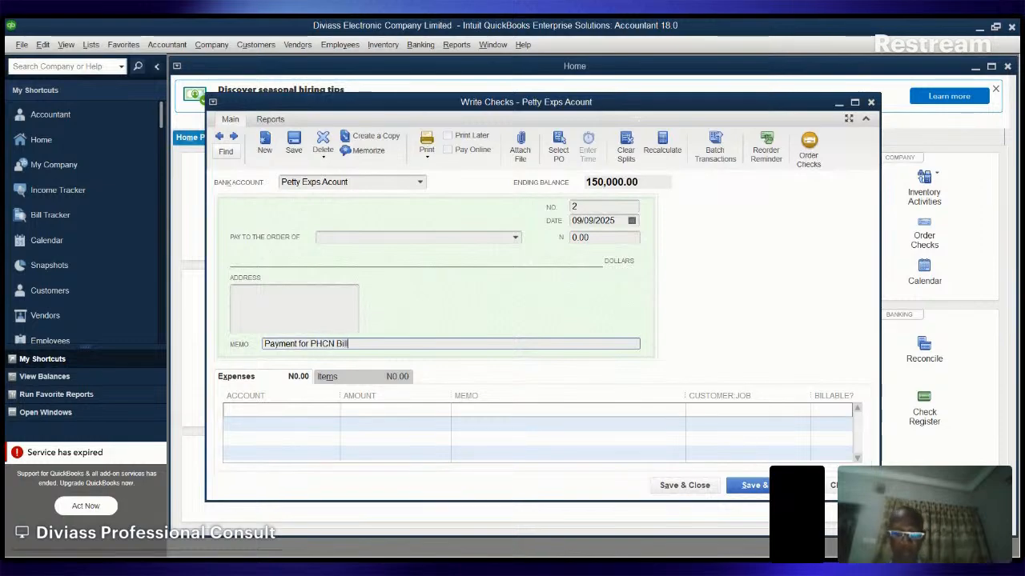
# Extend the PHCN check's memo to read "Payment for PHCN Bill for September".
pyautogui.write(' for')
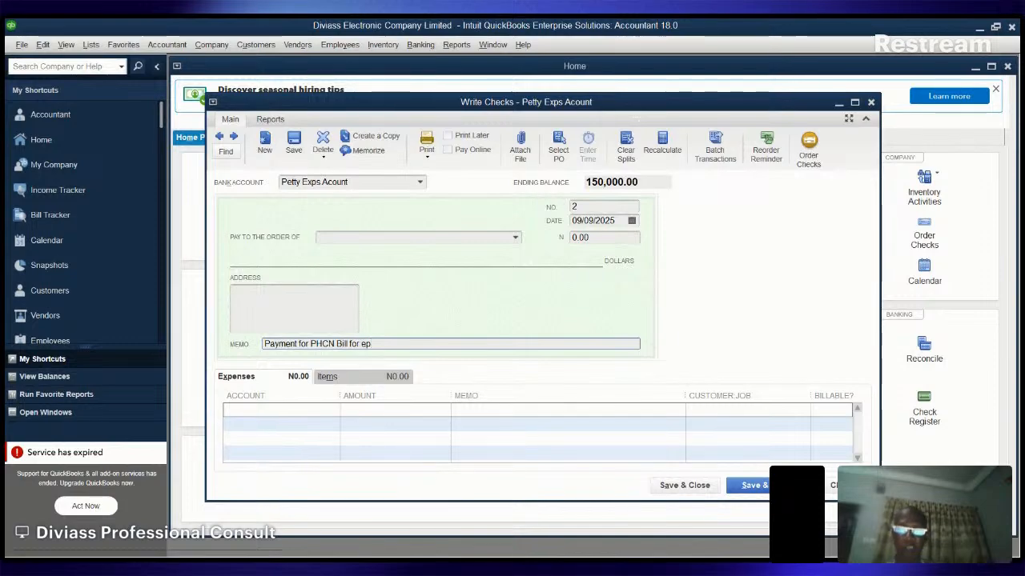
pyautogui.write(' S')
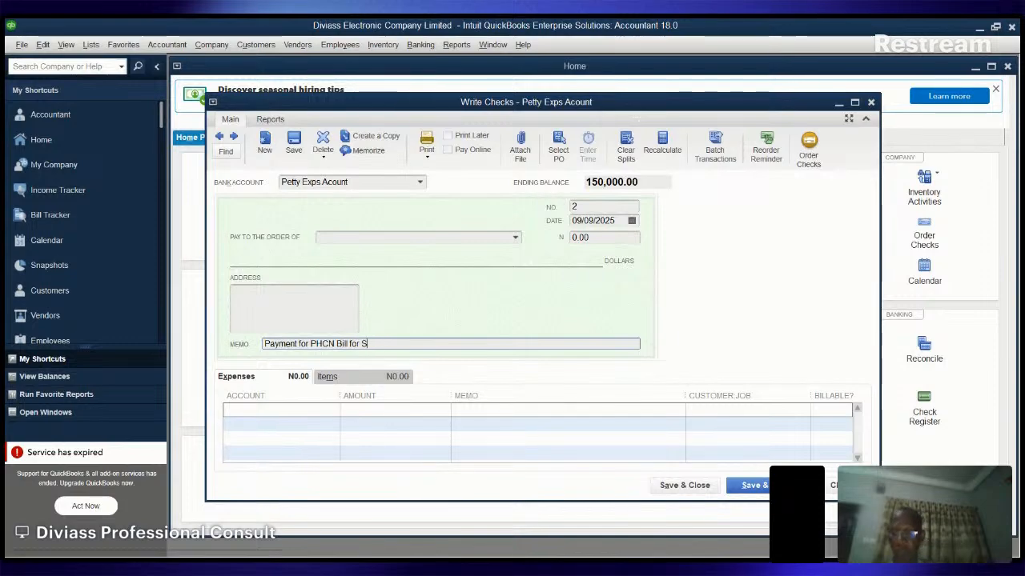
pyautogui.write('eptember')
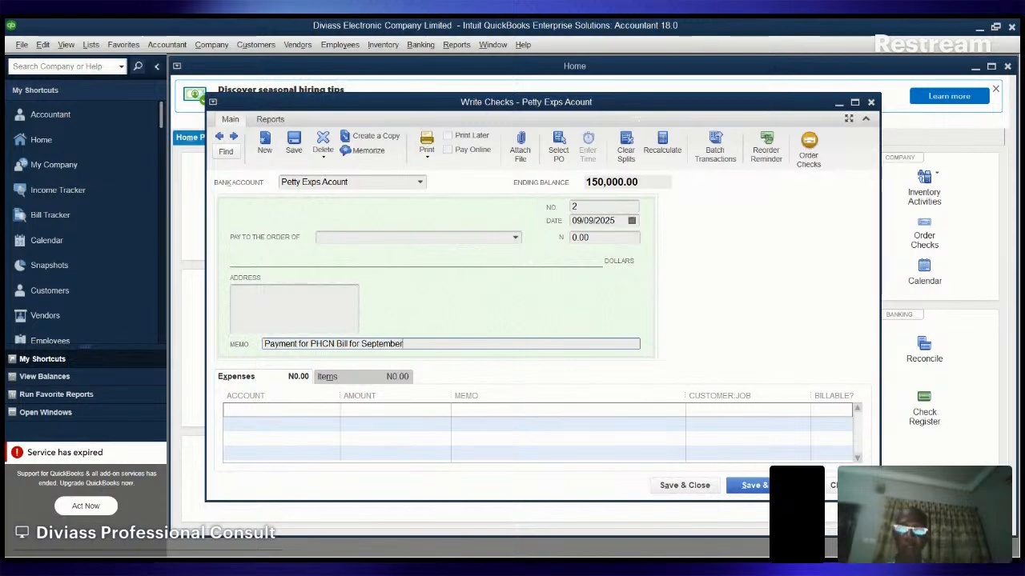
# Add a Utilities expense line of 35,000 to the PHCN bill check.
pyautogui.click(285, 411)
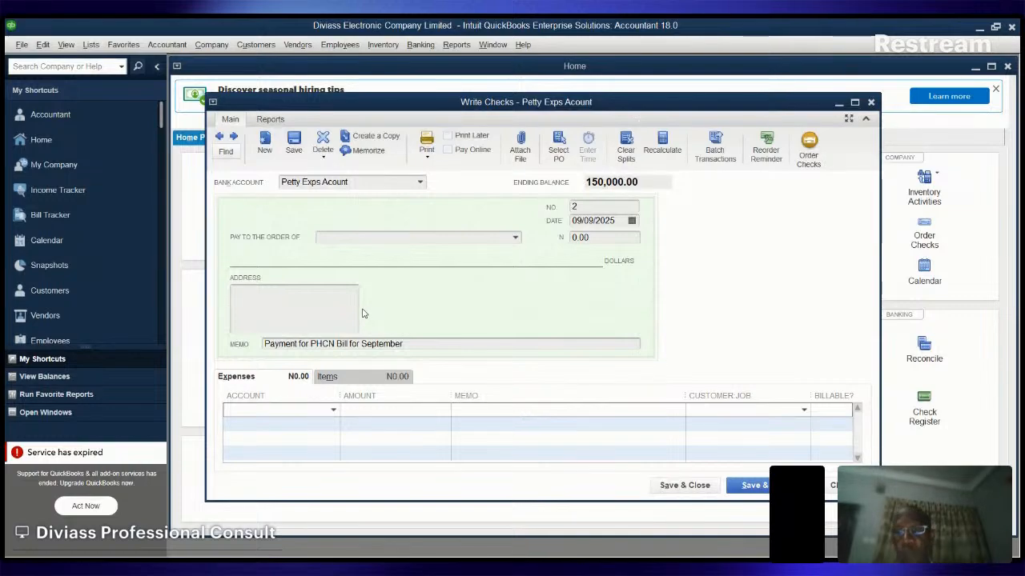
pyautogui.click(251, 352)
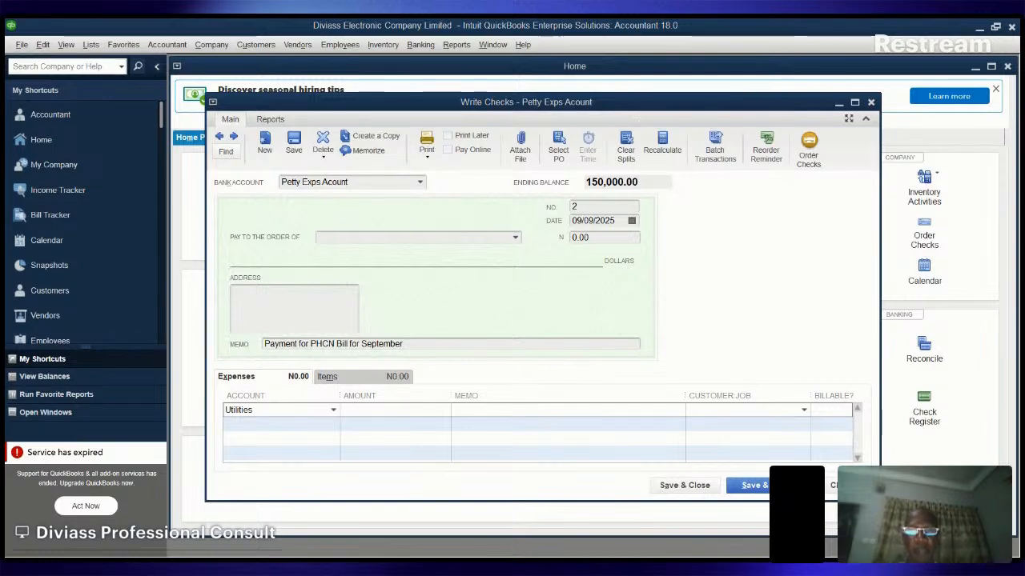
pyautogui.click(438, 413)
pyautogui.write('350')
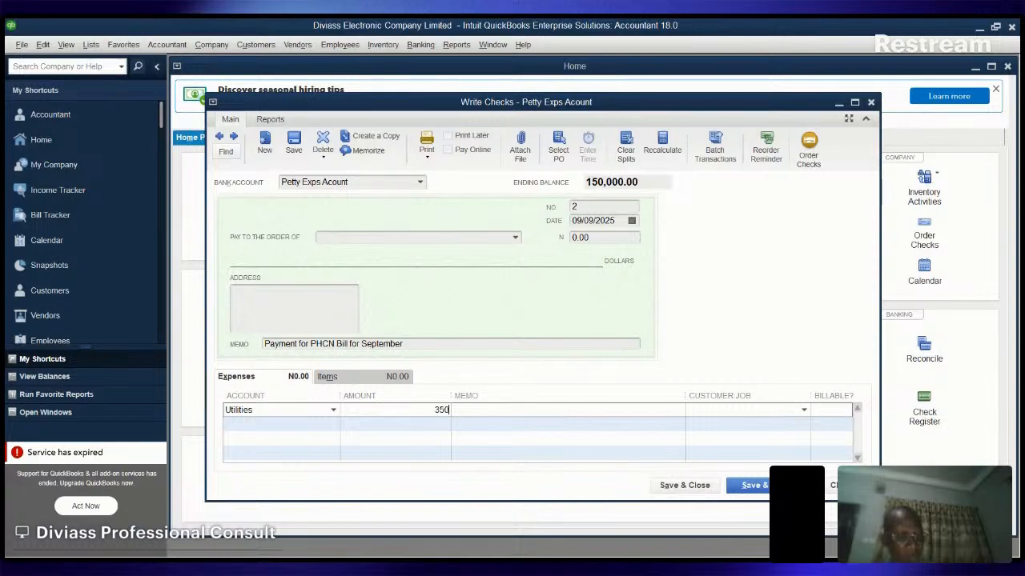
pyautogui.write('00')
pyautogui.press('Tab')
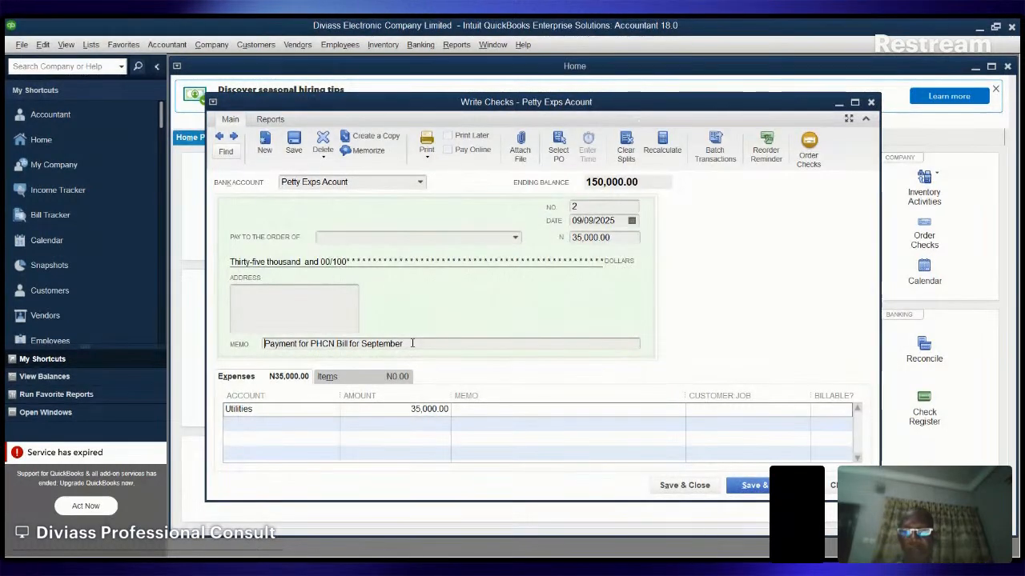
# Copy the check memo "Payment for PHCN Bill for September" into the Utilities line's memo, then save and close the check.
pyautogui.moveTo(404, 344); pyautogui.dragTo(248, 350)
pyautogui.hotkey('ctrl', 'c')
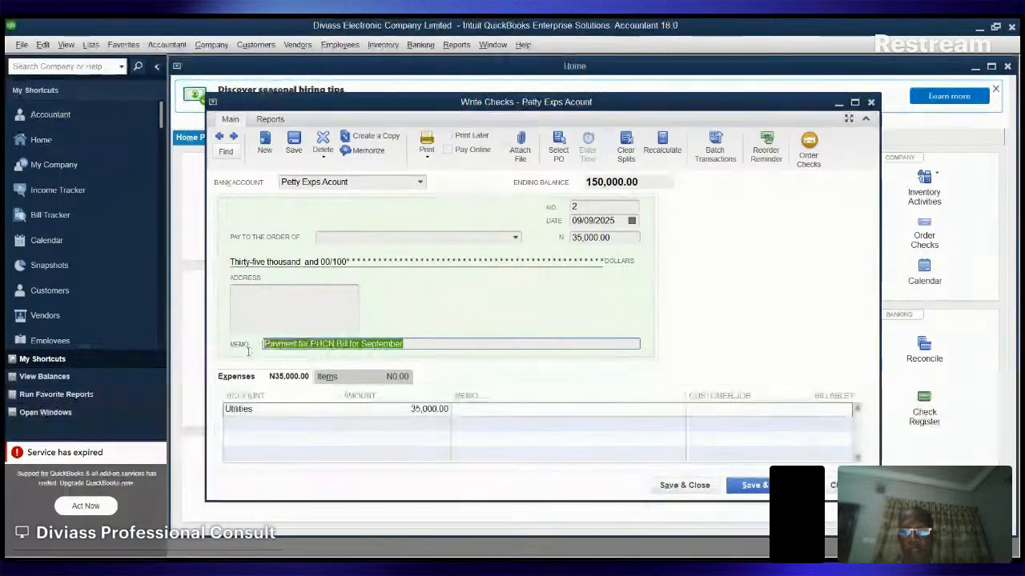
pyautogui.click(480, 412)
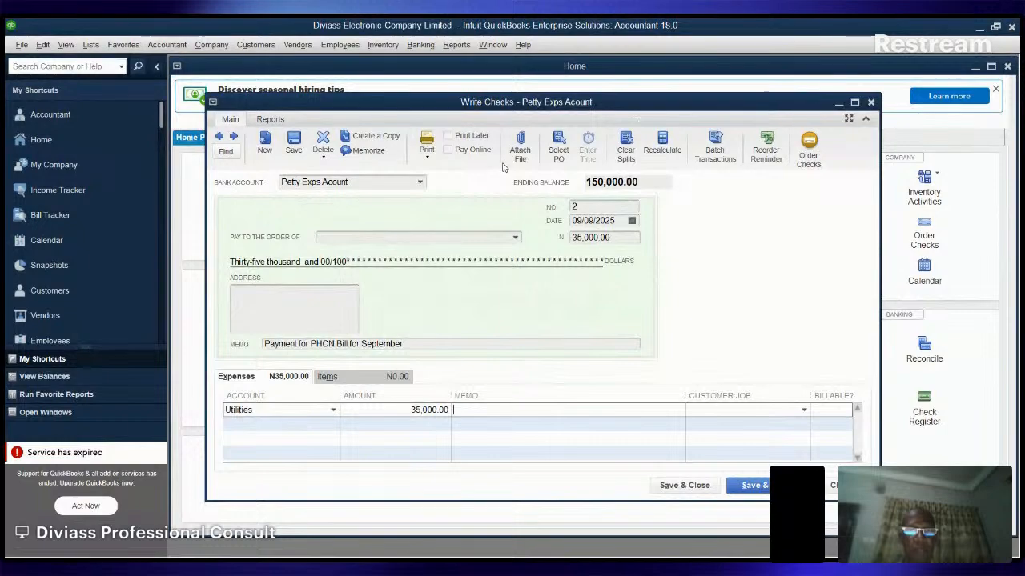
pyautogui.hotkey('ctrl', 'v')
pyautogui.click(701, 489)
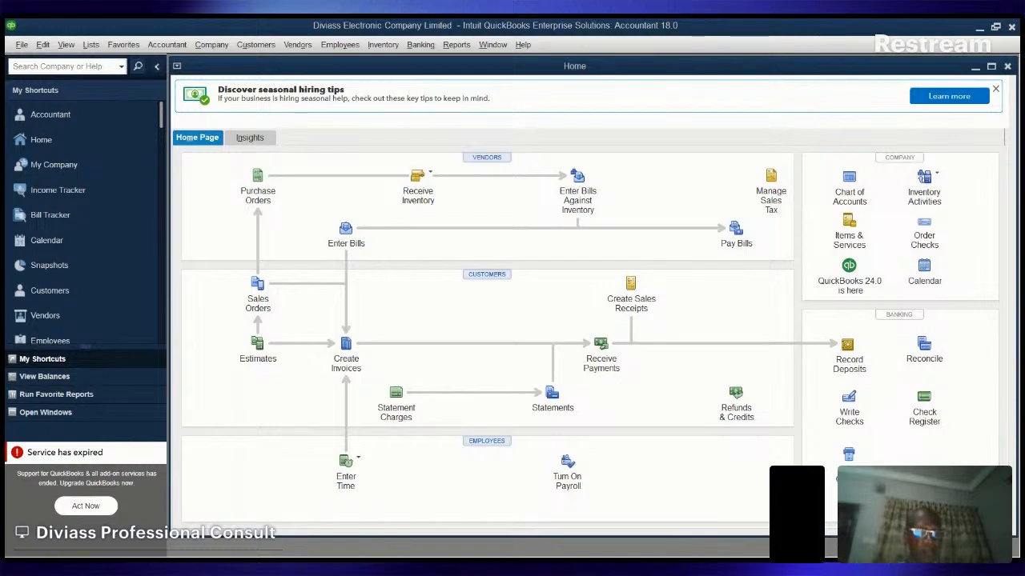
# Start a new Petty Exps Acount check dated 09/15/2025 with the memo "MTN Data Subscription".
pyautogui.click(848, 404)
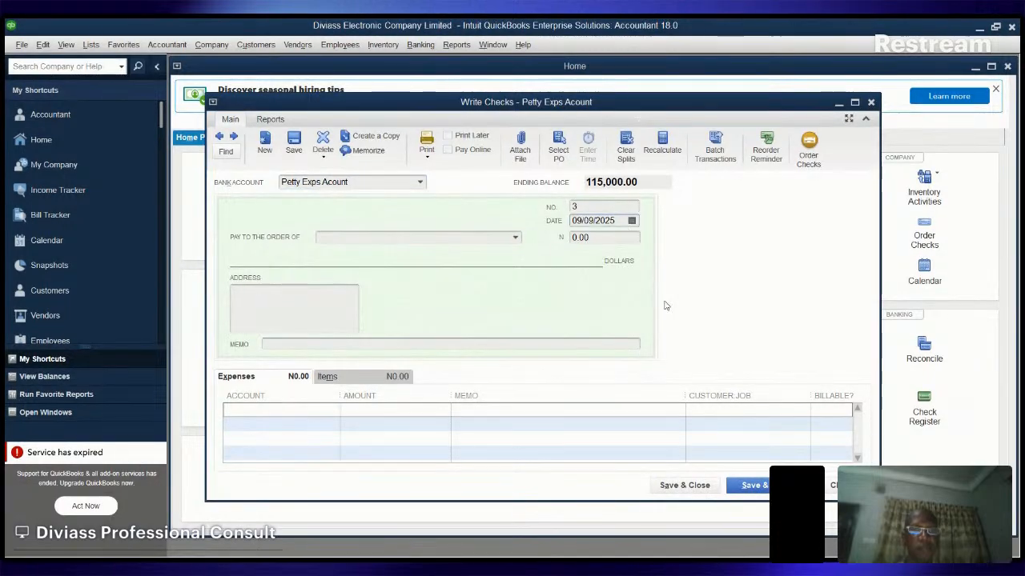
pyautogui.click(605, 313)
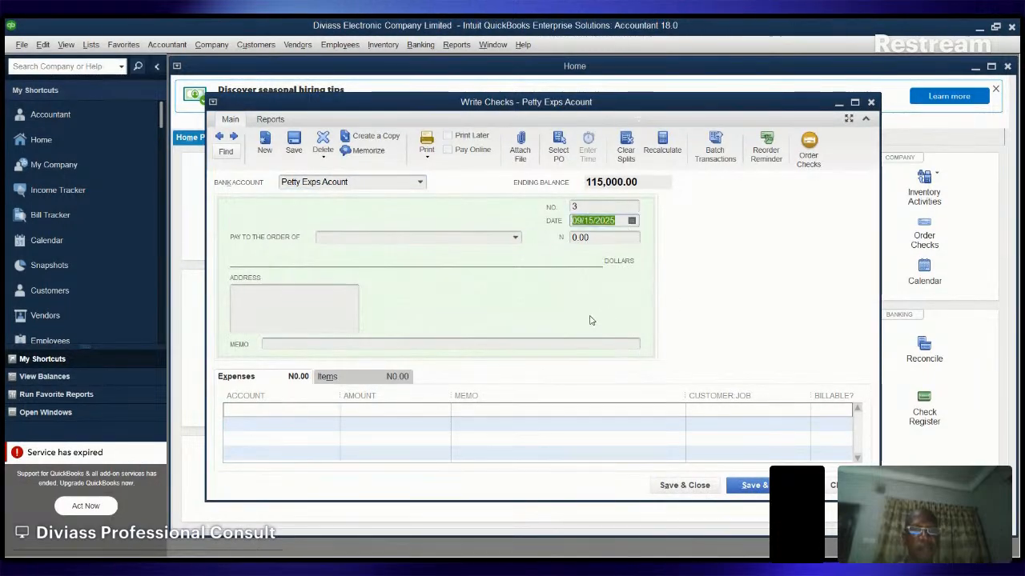
pyautogui.click(331, 339)
pyautogui.write('M')
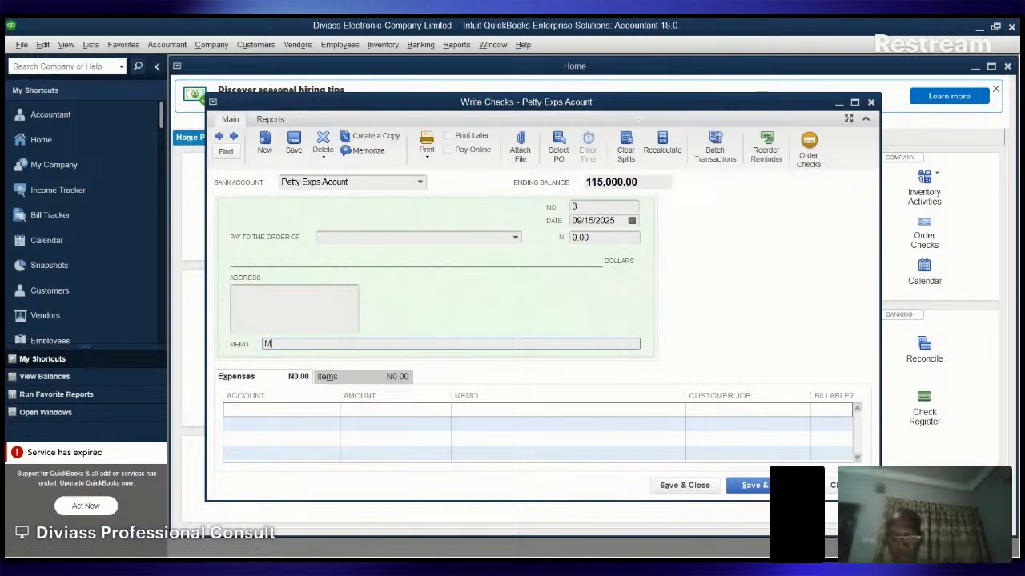
pyautogui.write('TN Dat')
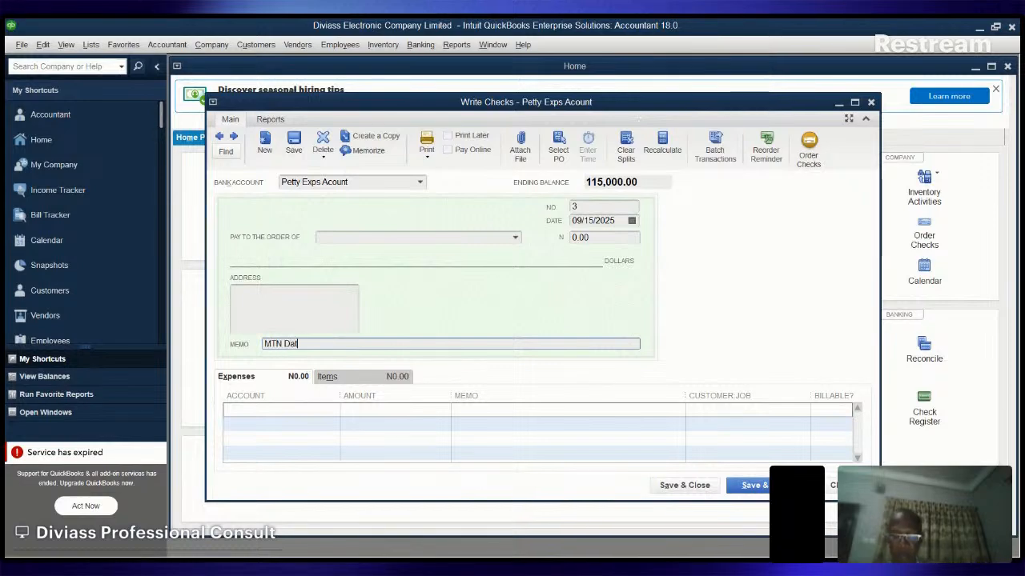
pyautogui.write('a S')
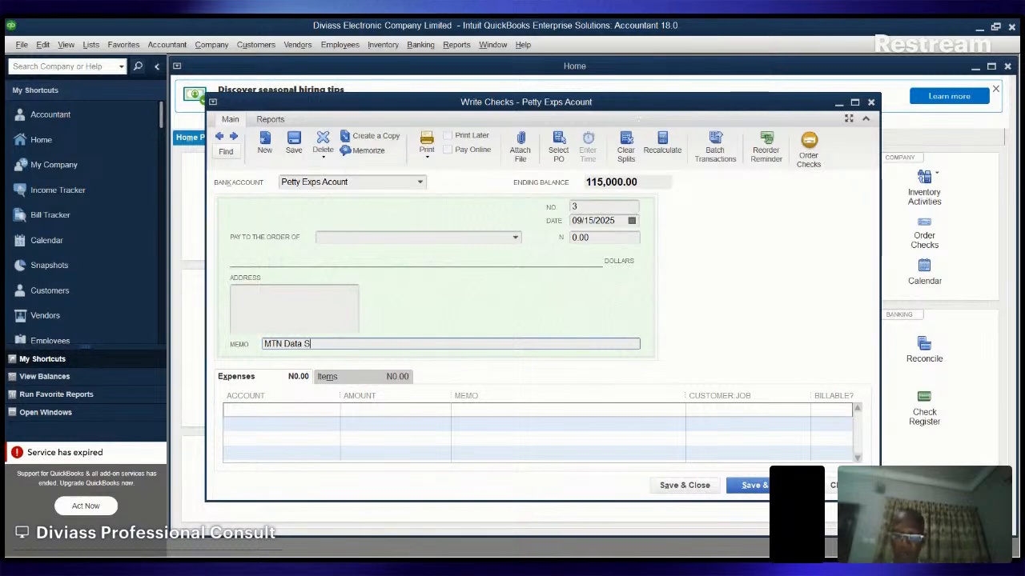
pyautogui.write('ubscription')
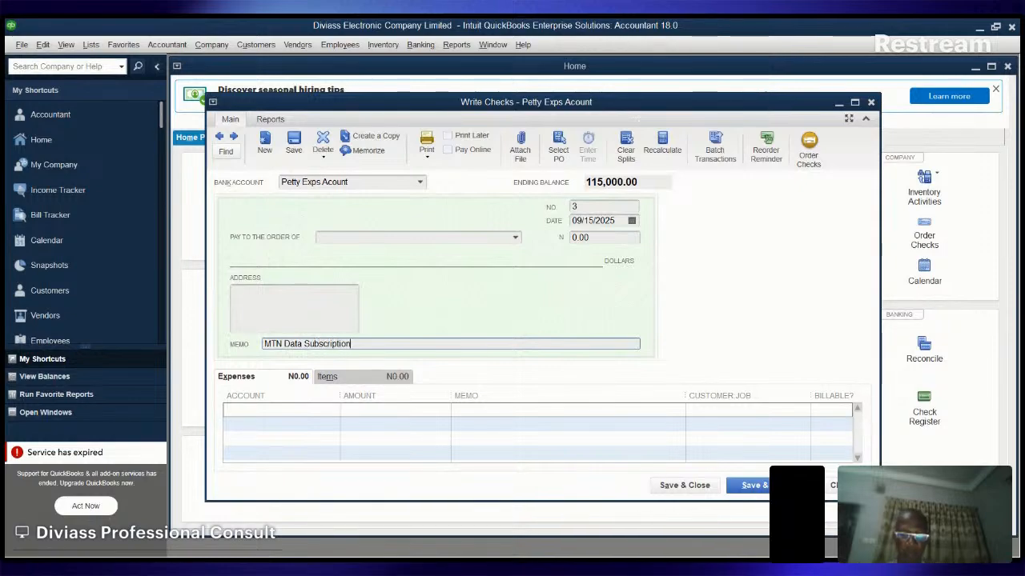
# Add an Internet and Data Expeses line of 20,000 with the memo "MTN Data Subscription", then save the check and start a new one.
pyautogui.click(288, 412)
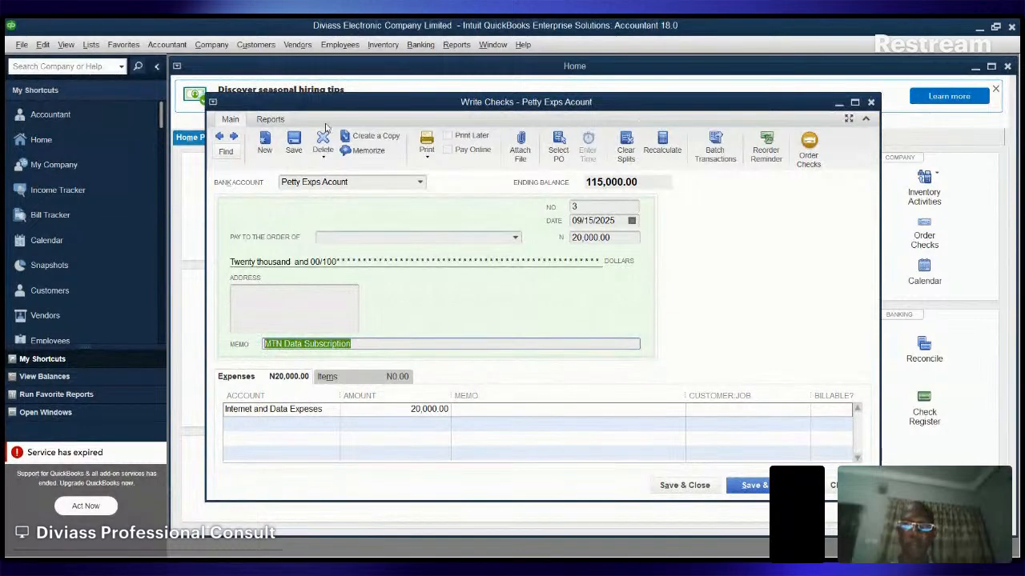
pyautogui.click(469, 409)
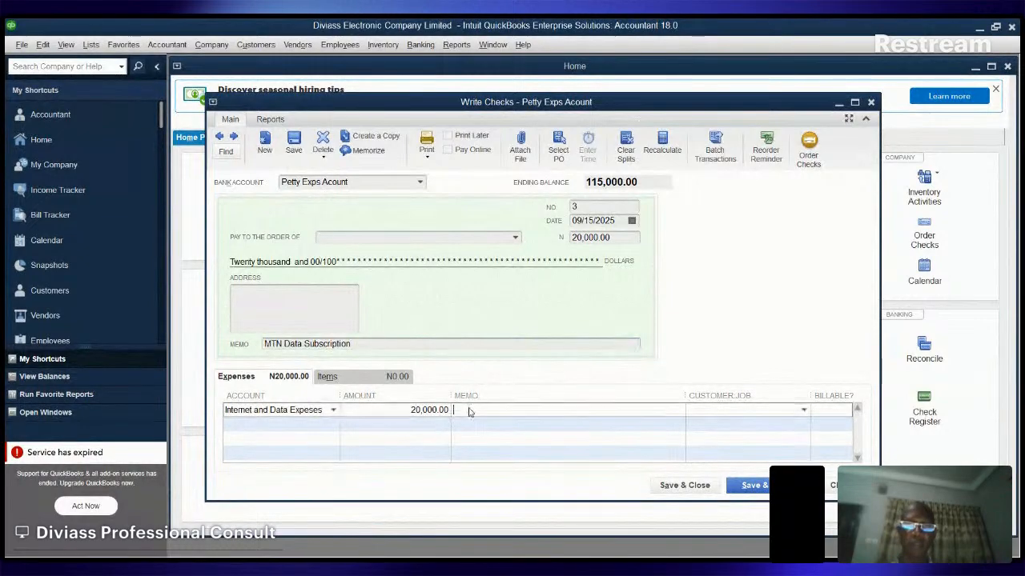
pyautogui.write('MTN Data Subscription')
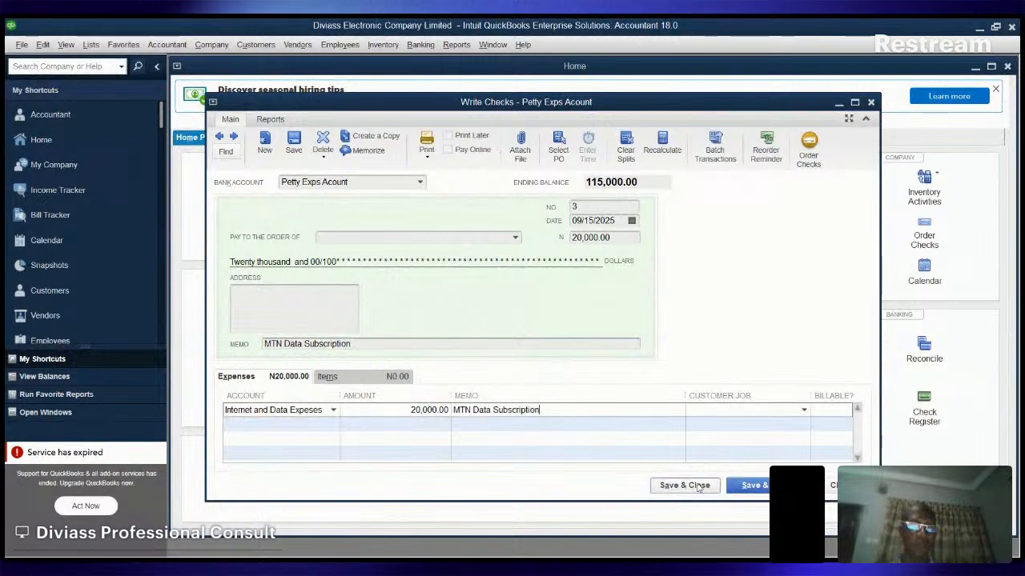
pyautogui.click(753, 485)
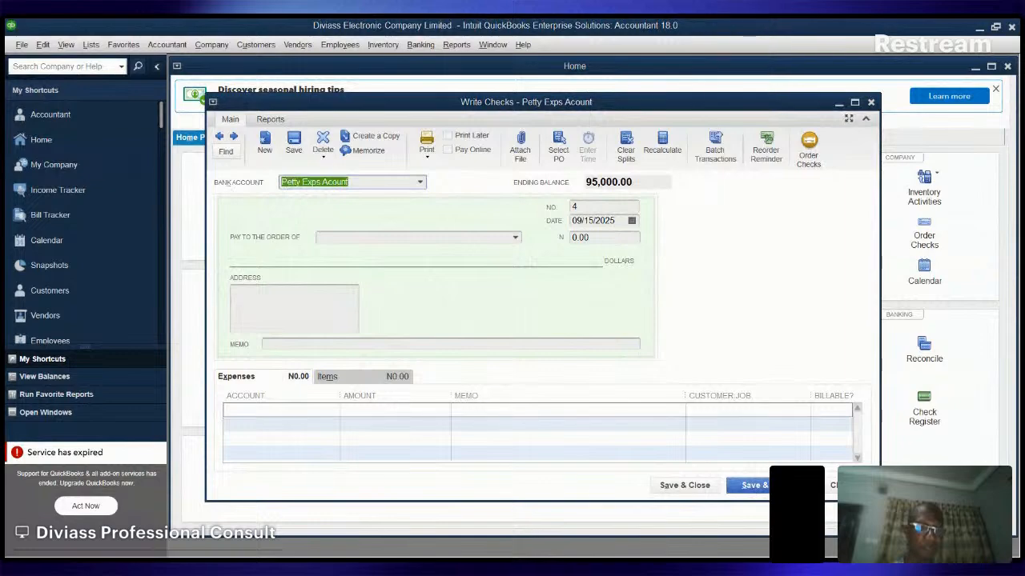
# Record a 09/18/2025 check with a Transportation Expenses line and the memo "Delivery Fuel", then save it and start a new one.
pyautogui.hotkey('alt', 'Tab')
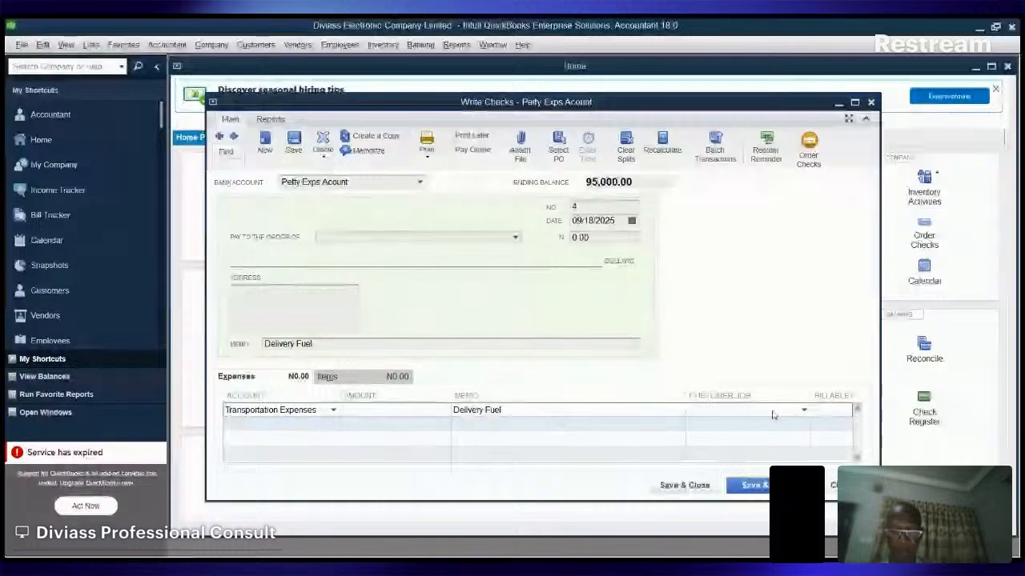
pyautogui.click(753, 486)
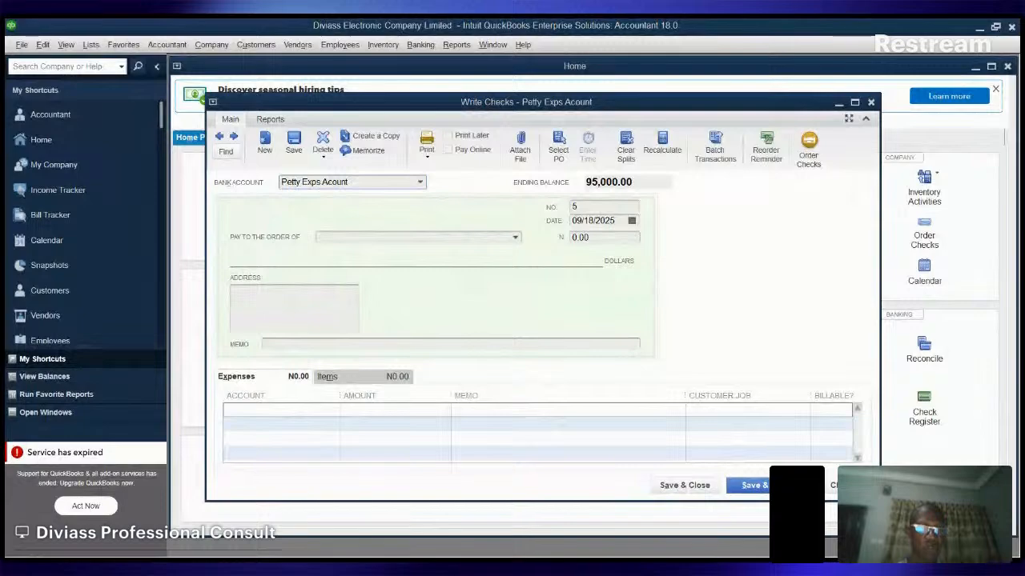
pyautogui.hotkey('alt', 'Tab')
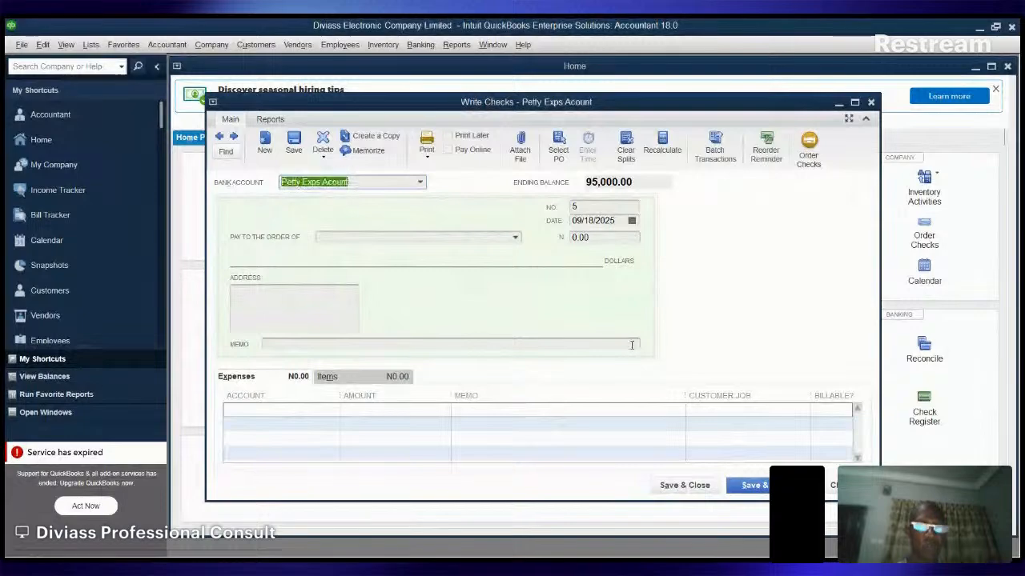
# Date the new Petty Exps Acount check 09/22/2025 and choose Office Supplies as its expense account.
pyautogui.click(627, 223)
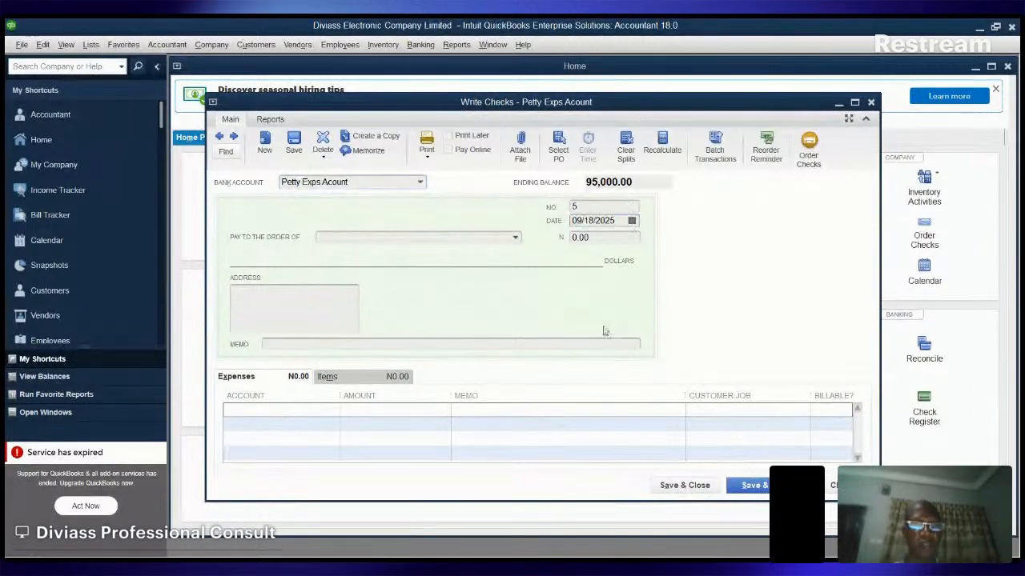
pyautogui.press('+')
pyautogui.press('+')
pyautogui.press('+')
pyautogui.press('+')
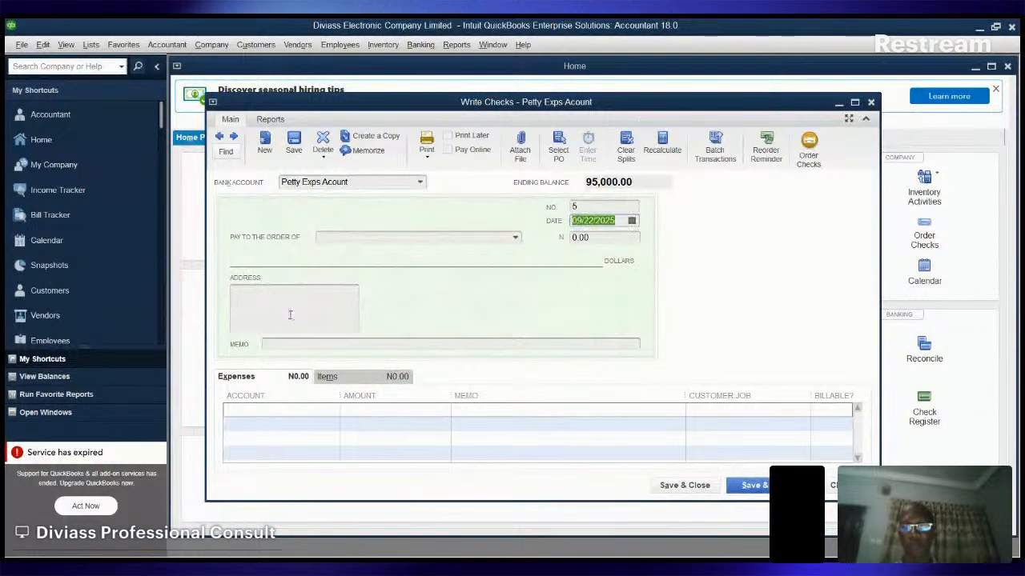
pyautogui.click(308, 410)
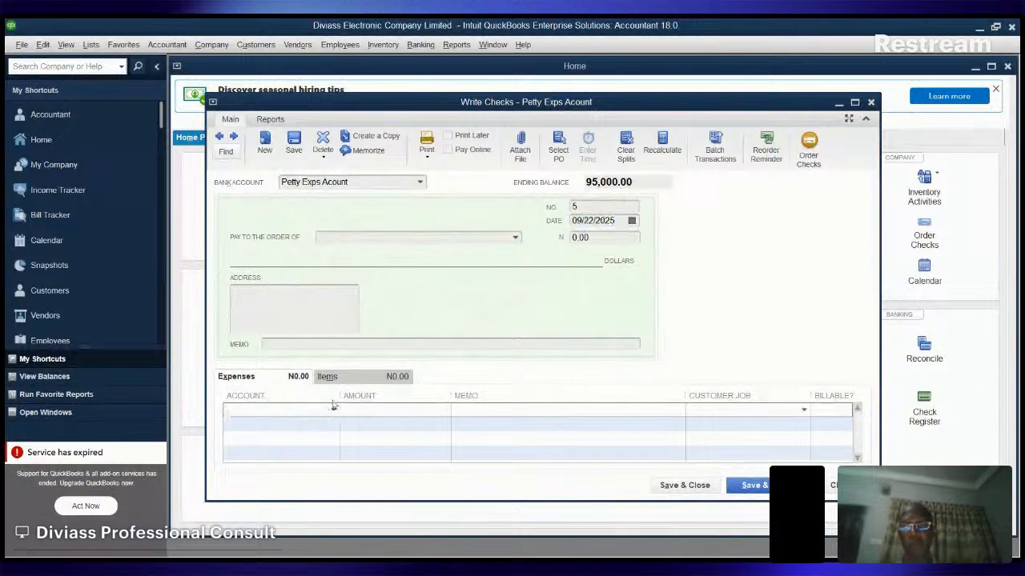
pyautogui.click(334, 408)
pyautogui.click(267, 271)
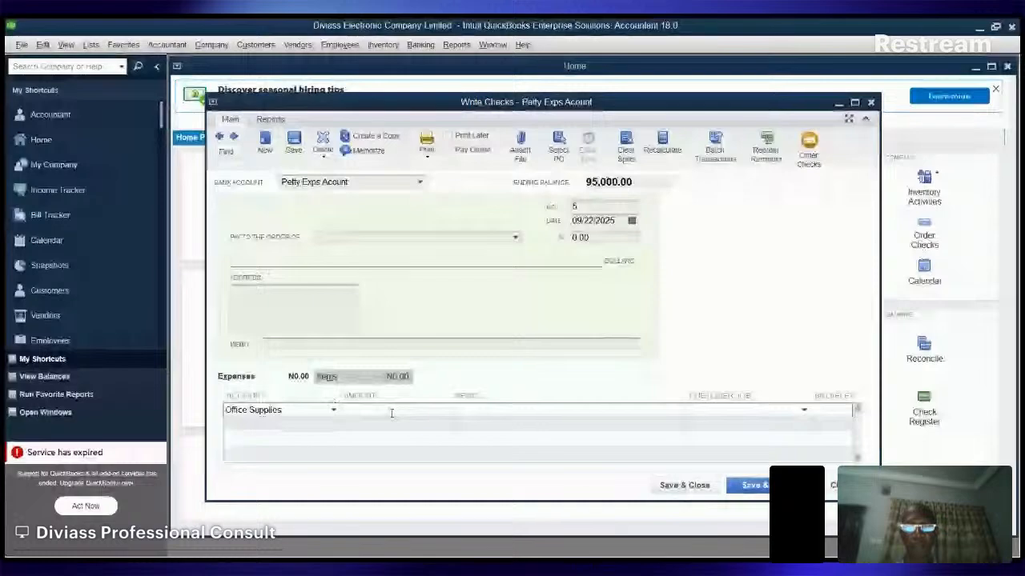
# Enter "Office Stationery" as the memo of both the check and its Office Supplies line.
pyautogui.click(383, 345)
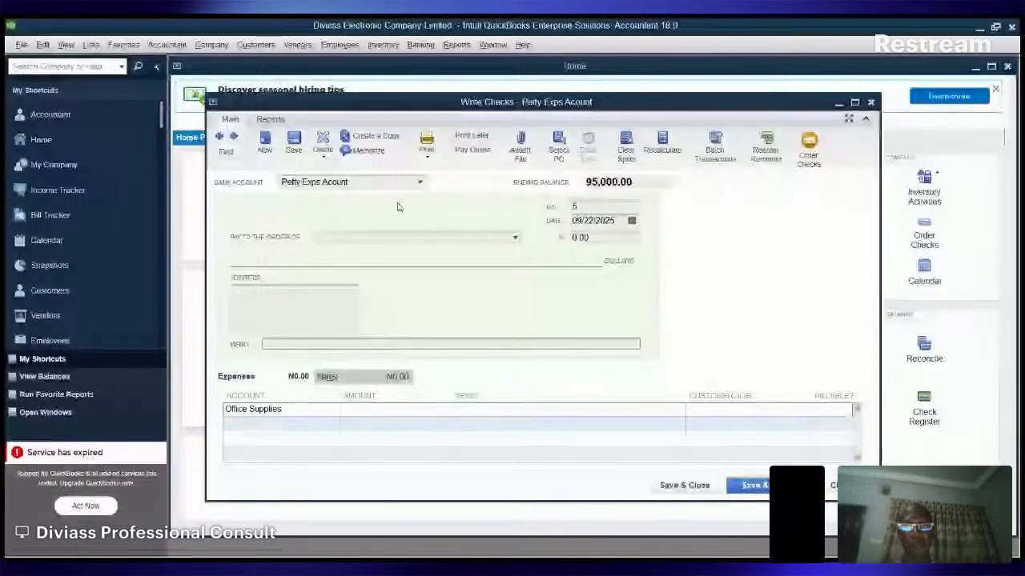
pyautogui.write('Office Stationery')
pyautogui.click(452, 416)
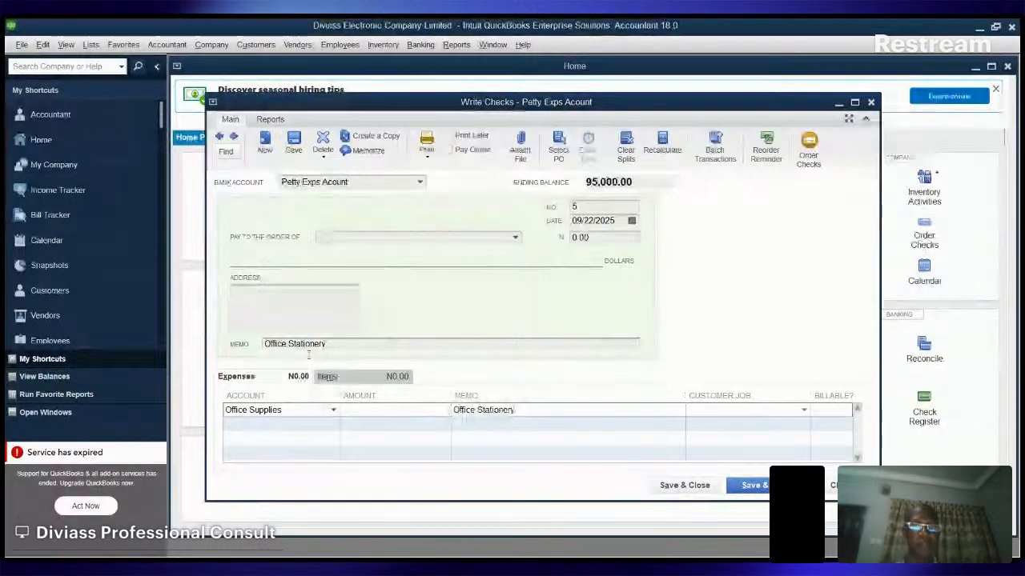
# Set the Office Supplies line's amount to 15,000, then save and close the check.
pyautogui.click(402, 412)
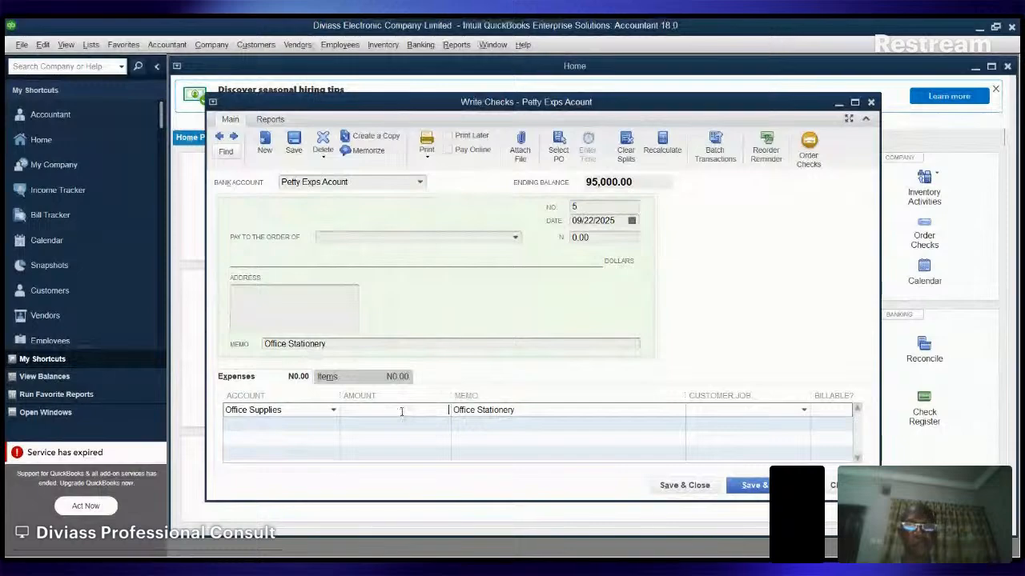
pyautogui.write('15000')
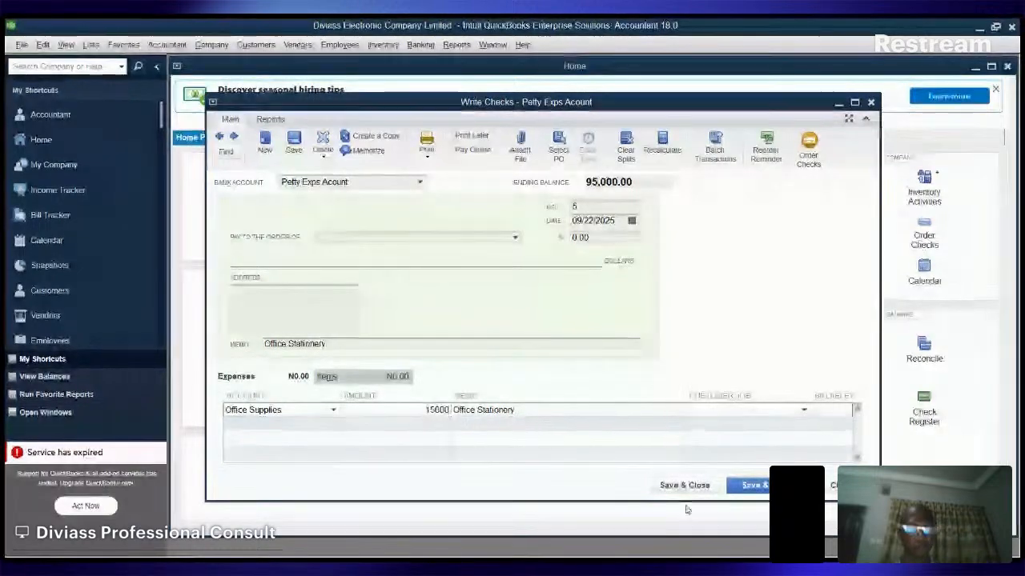
pyautogui.click(688, 486)
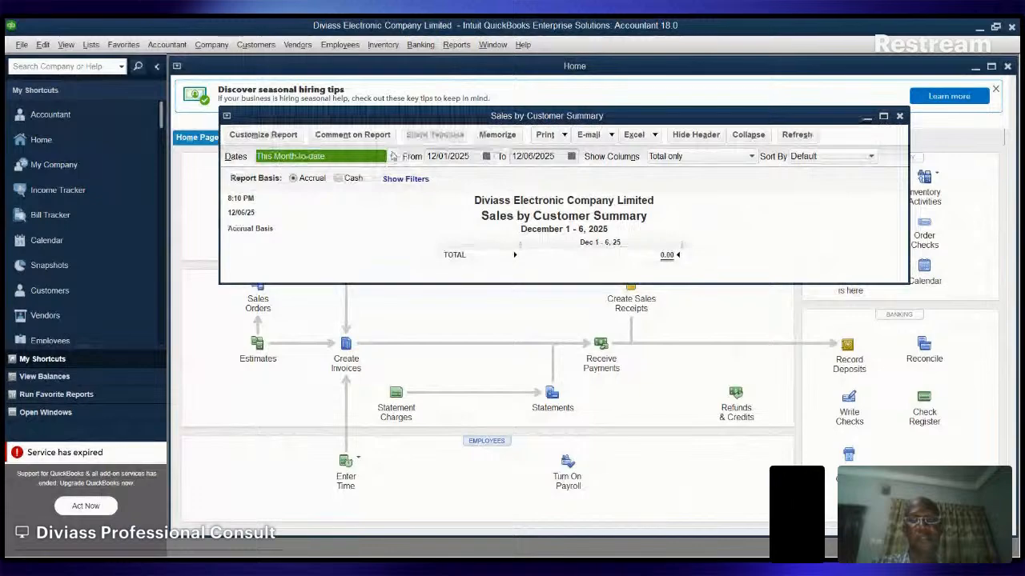
# Show the Sales by Customer Summary for all dates and maximize the report window.
pyautogui.click(277, 174)
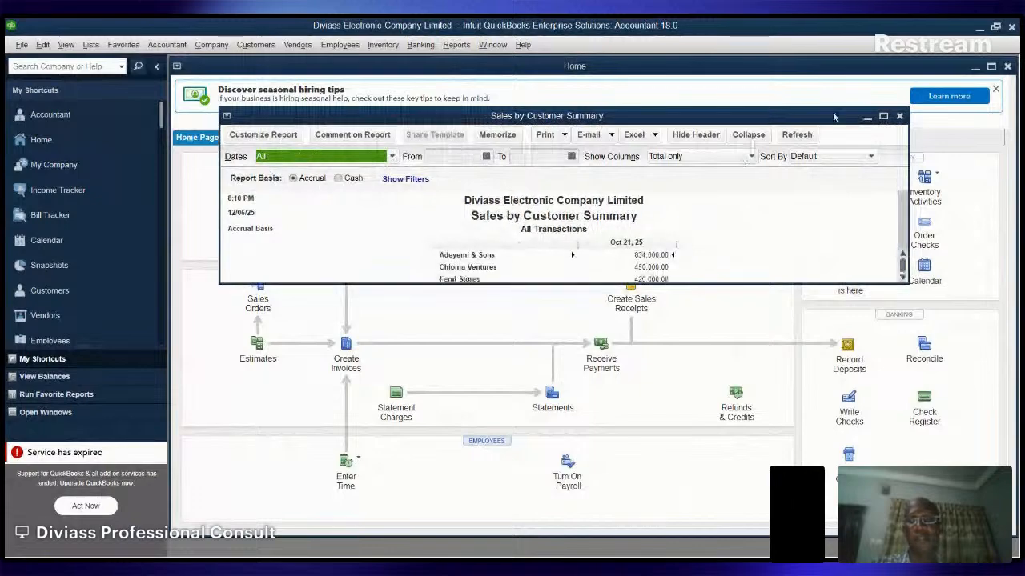
pyautogui.click(883, 116)
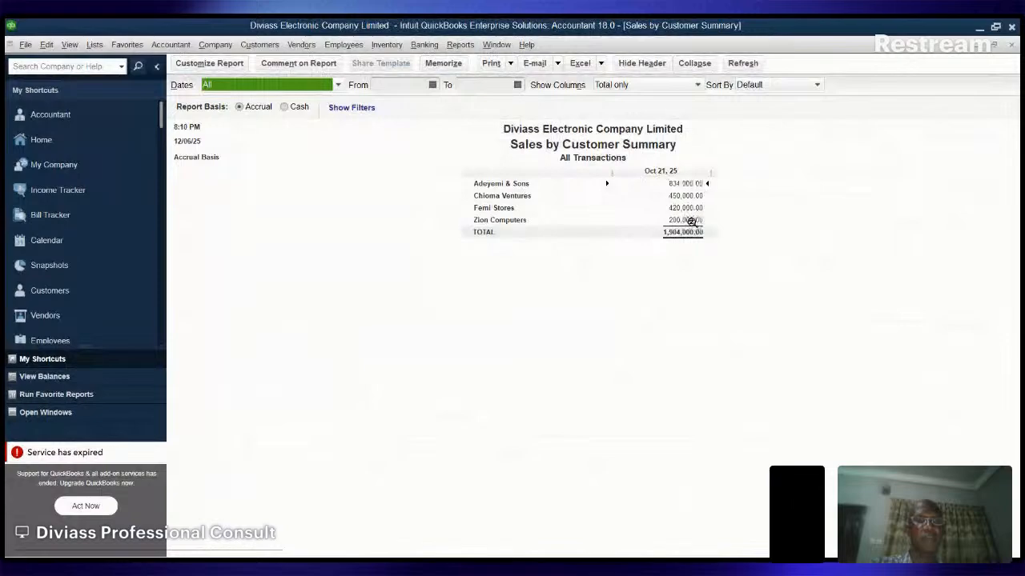
pyautogui.click(425, 85)
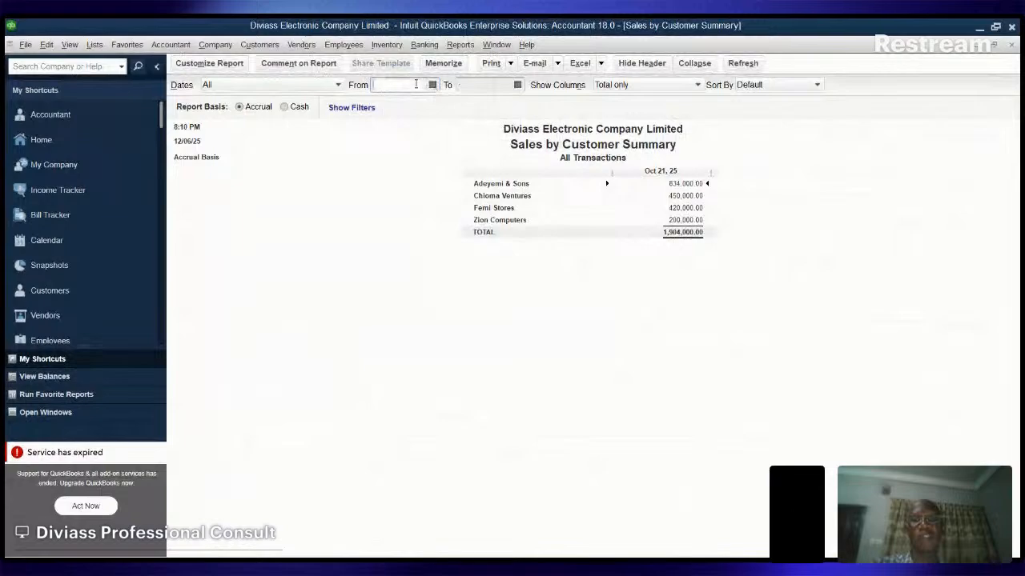
pyautogui.click(475, 86)
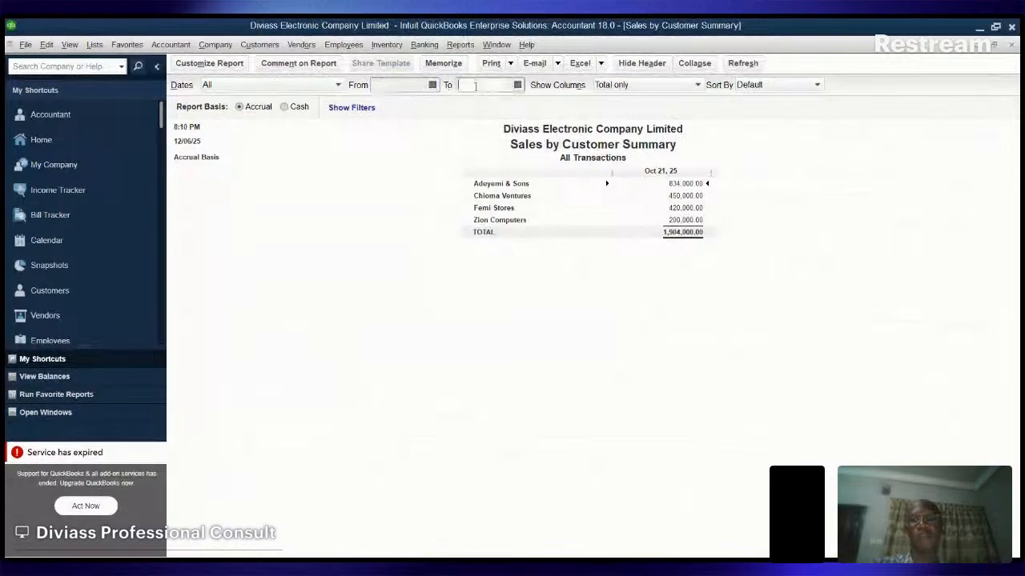
# View the customer sales summary for the Today, All, Last Month and Last Fiscal Quarter date ranges in turn.
pyautogui.click(340, 86)
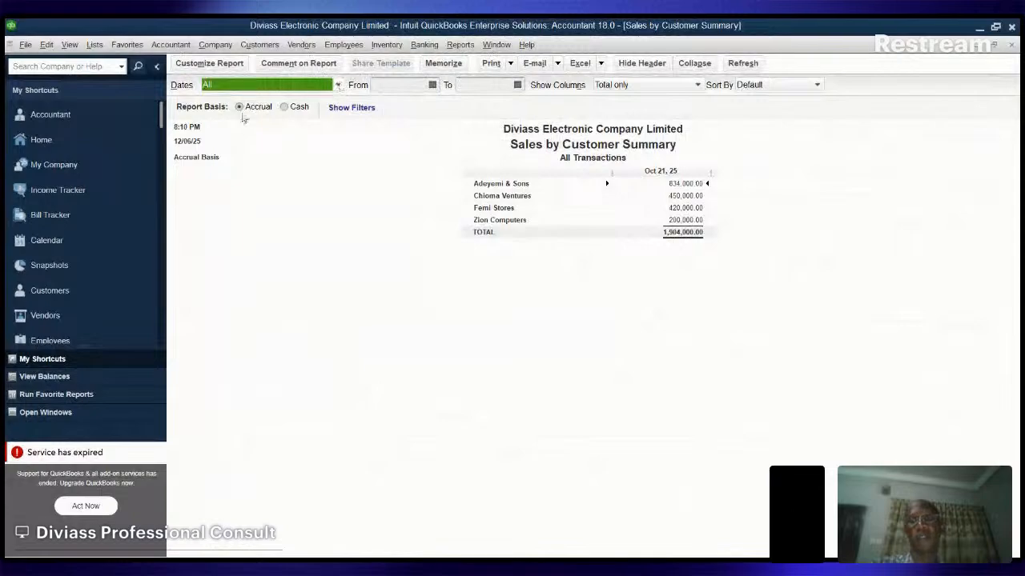
pyautogui.press('Down')
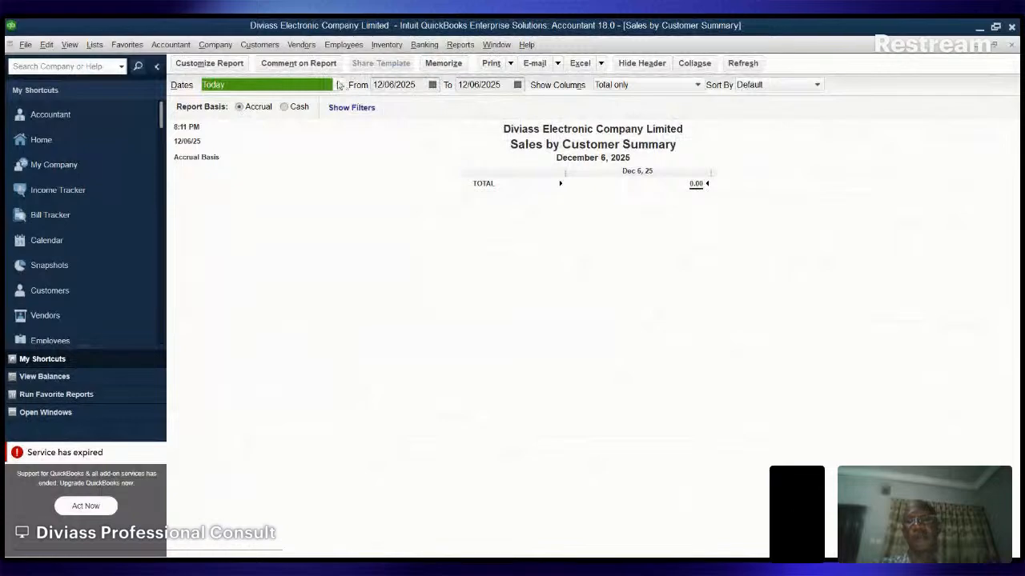
pyautogui.press('Up')
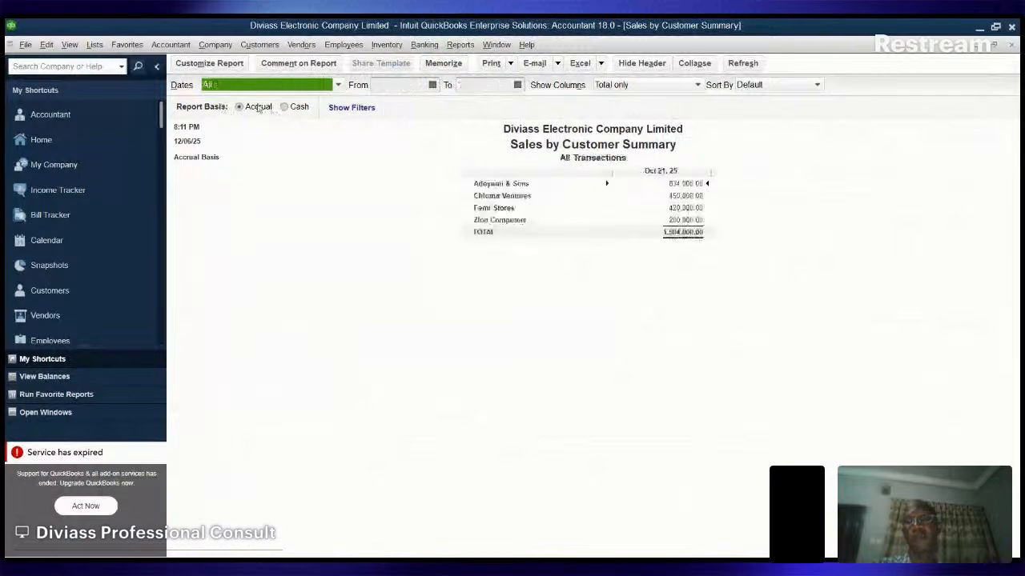
pyautogui.scroll(-4, 224, 306)
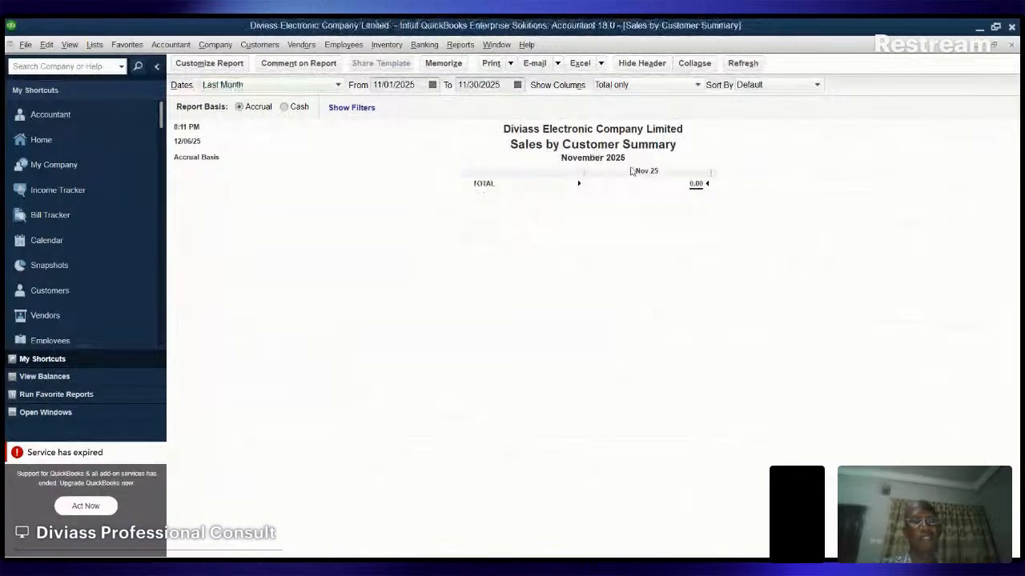
pyautogui.click(341, 85)
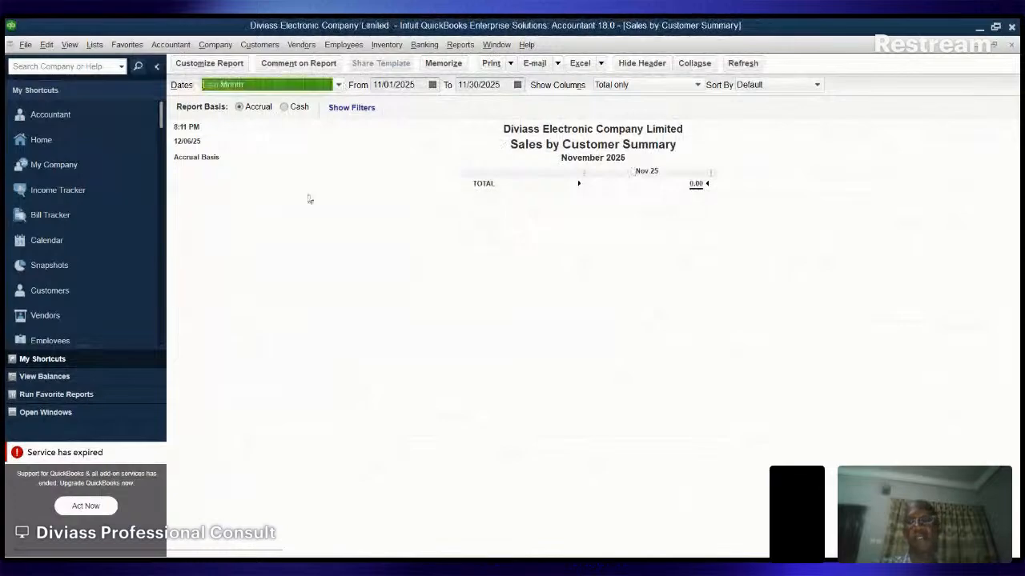
pyautogui.click(252, 253)
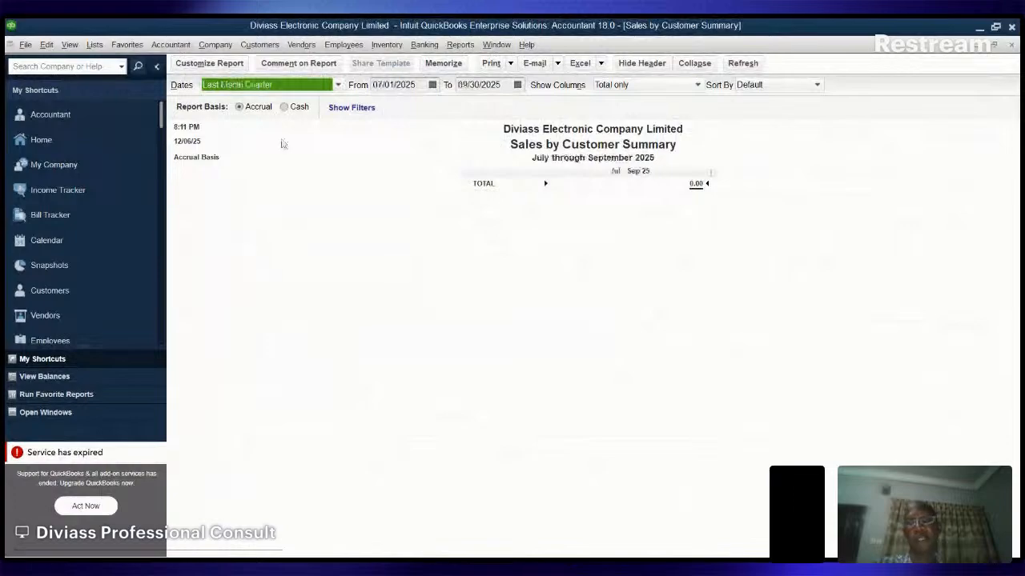
# Switch the report to a Custom date range and open its end date for editing.
pyautogui.click(222, 374)
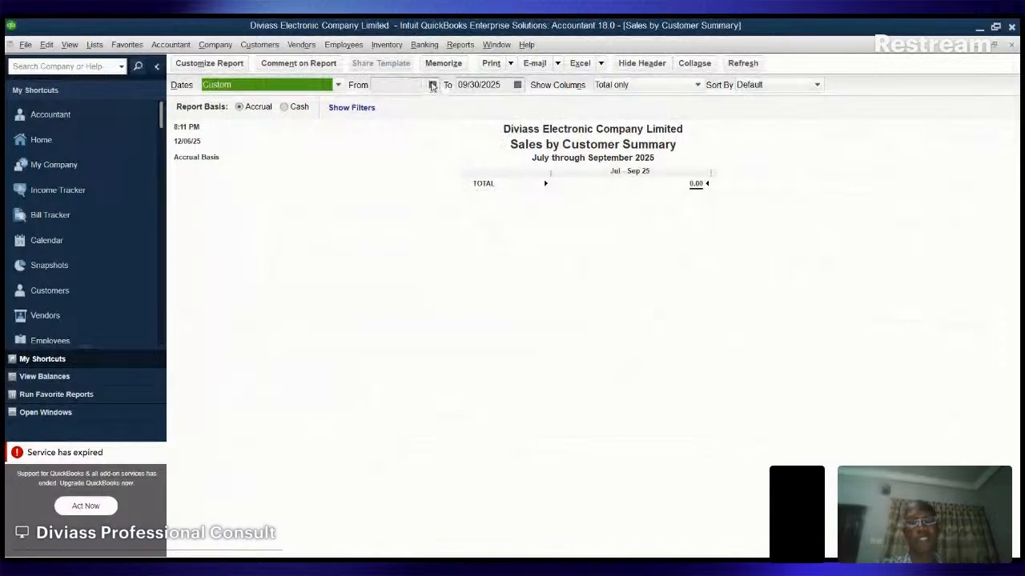
pyautogui.press('Tab')
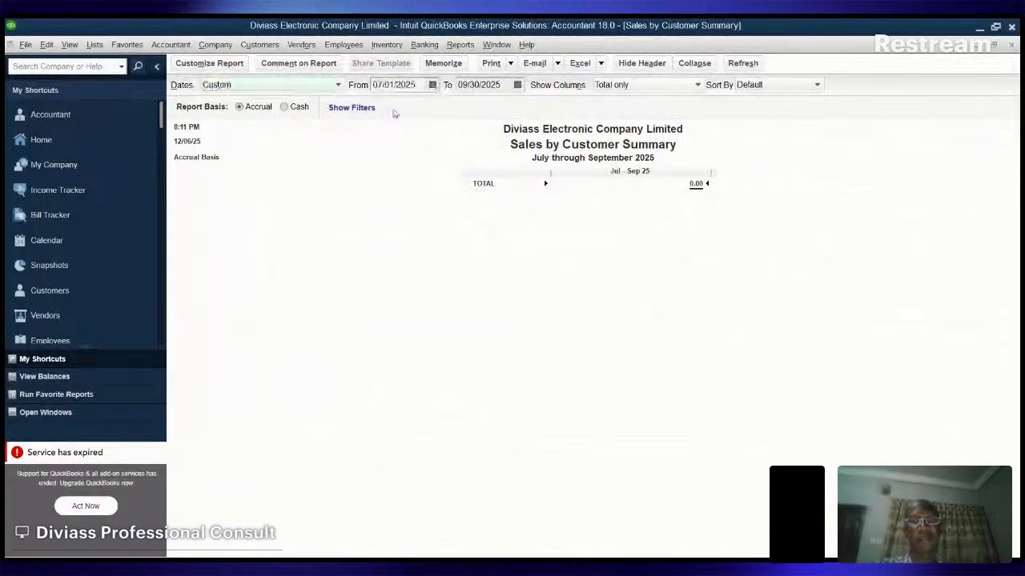
pyautogui.click(517, 86)
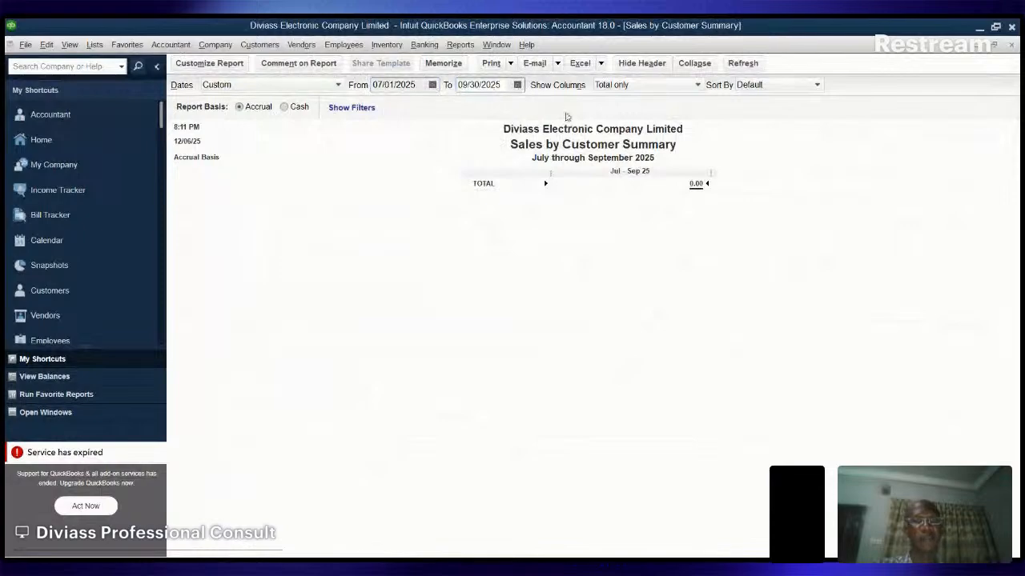